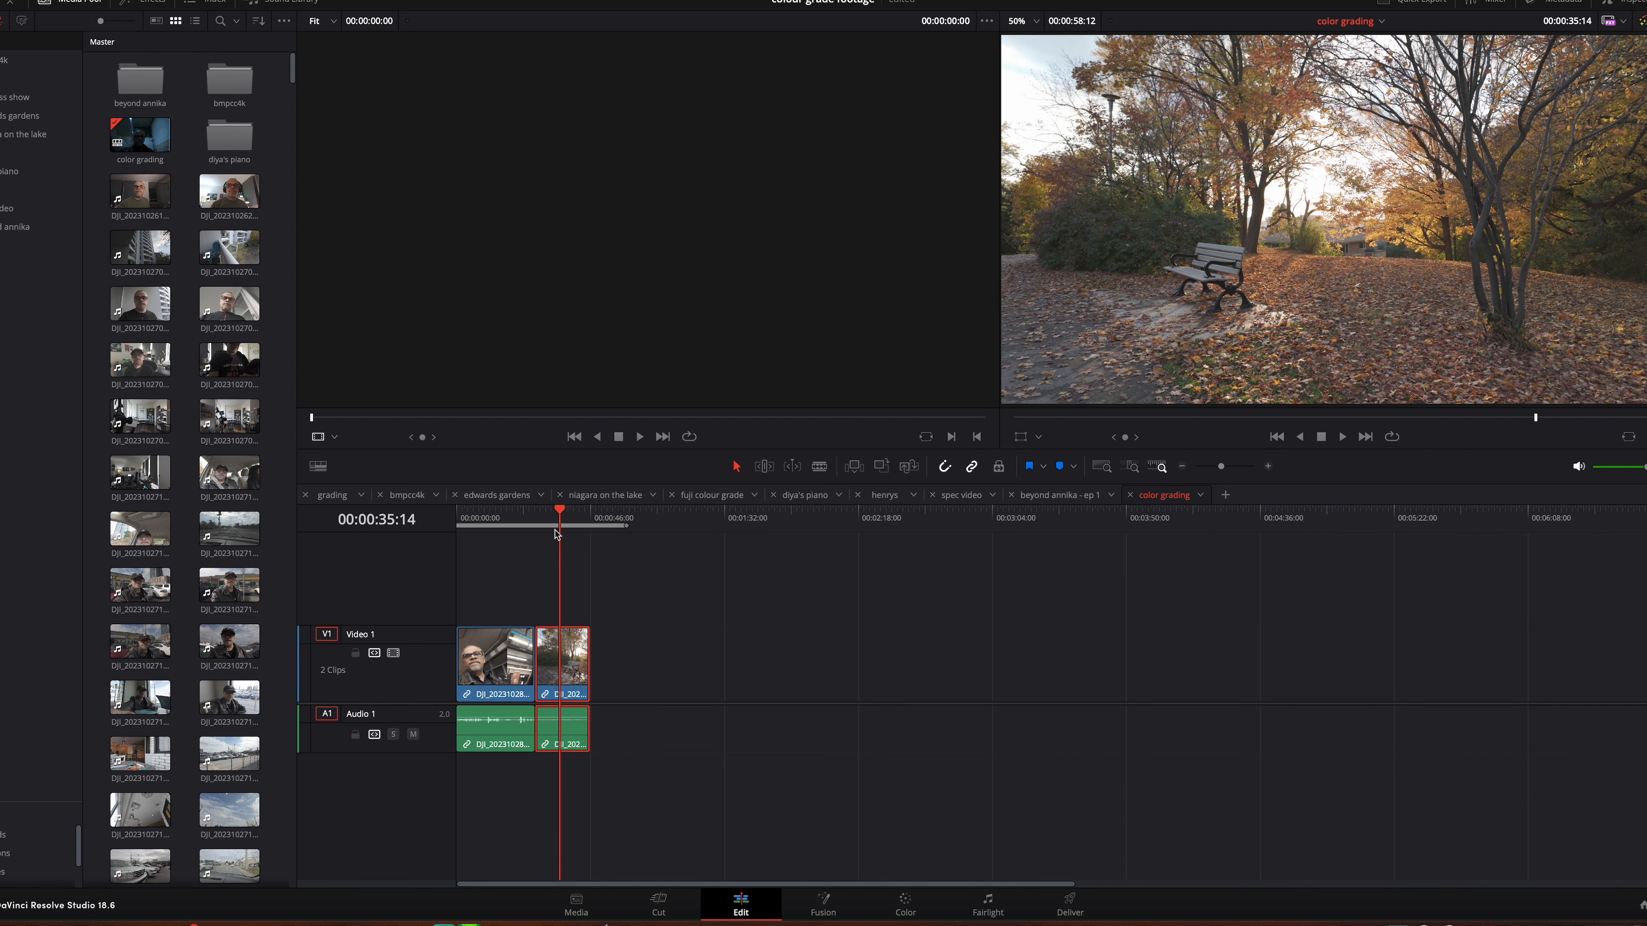
# On the Color page, add a corrector node below the existing node chain and connect it between the source and output
pyautogui.click(908, 907)
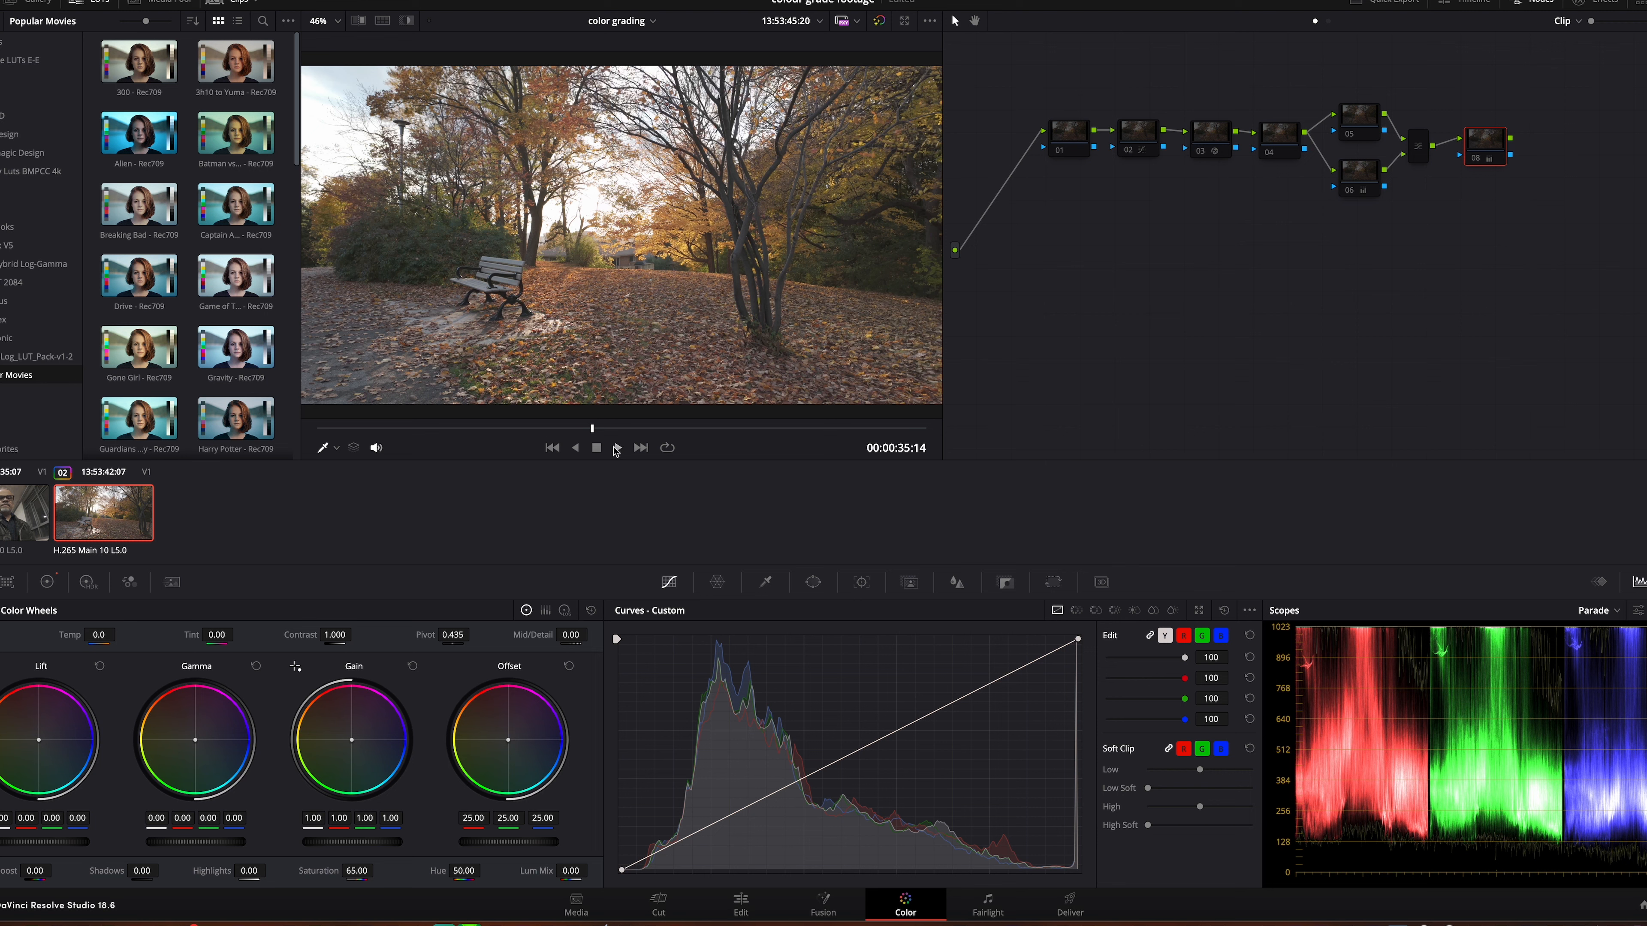
pyautogui.moveTo(1048, 81)
pyautogui.mouseDown()
pyautogui.moveTo(1501, 185)
pyautogui.moveTo(1564, 224)
pyautogui.moveTo(1291, 208)
pyautogui.moveTo(1067, 91)
pyautogui.mouseUp()
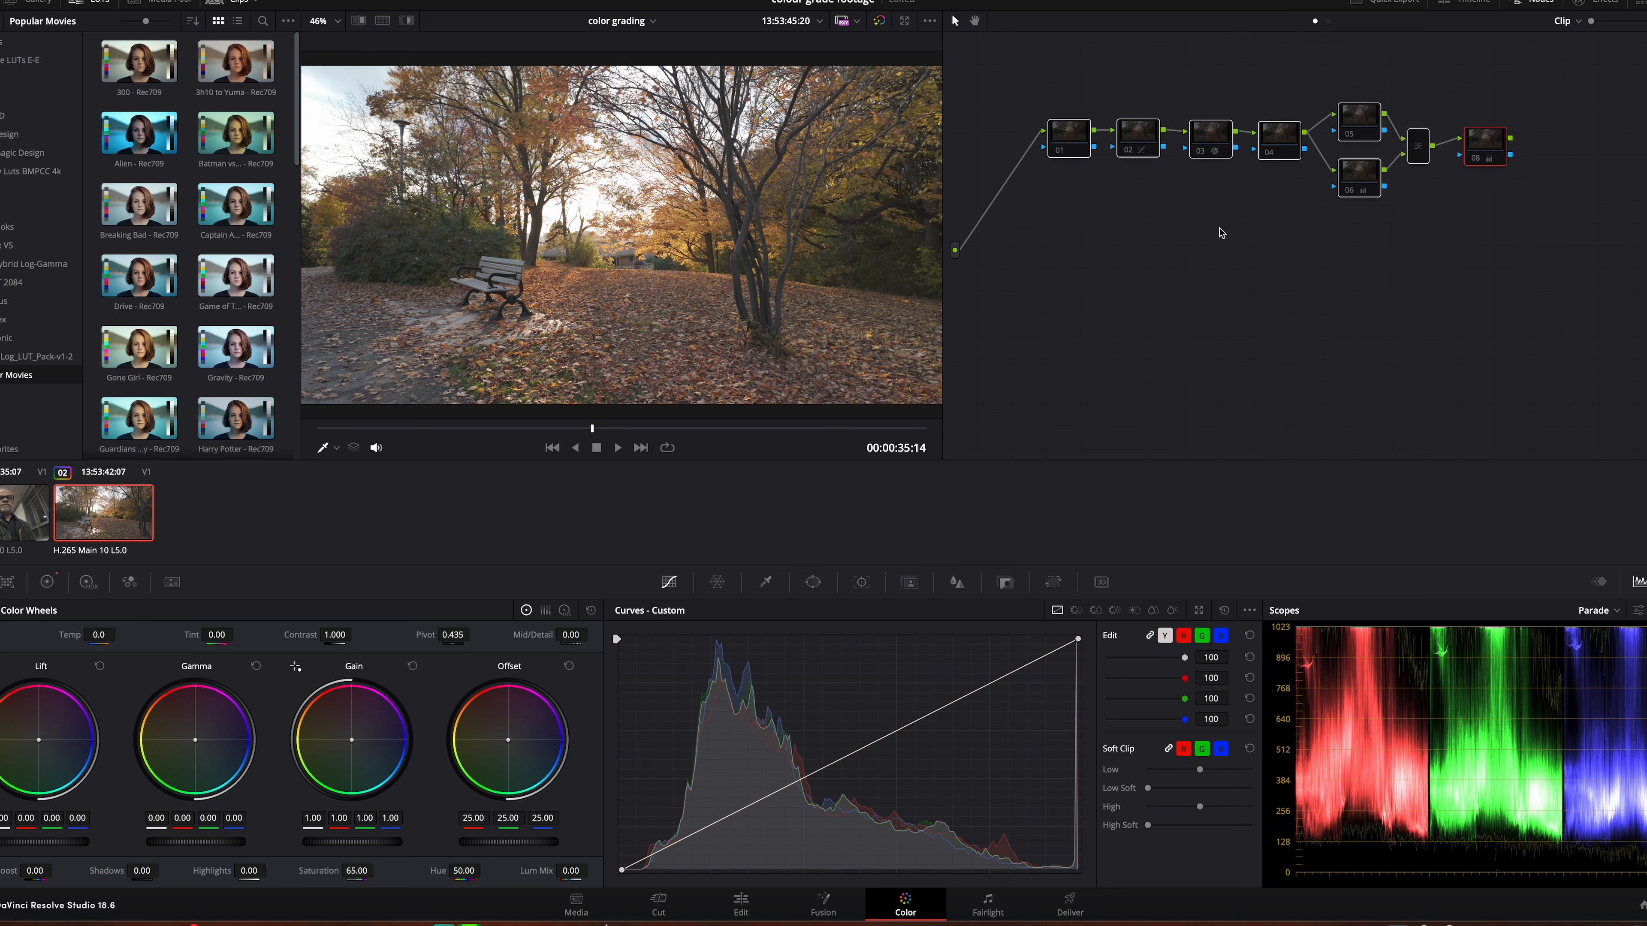
pyautogui.click(1057, 224)
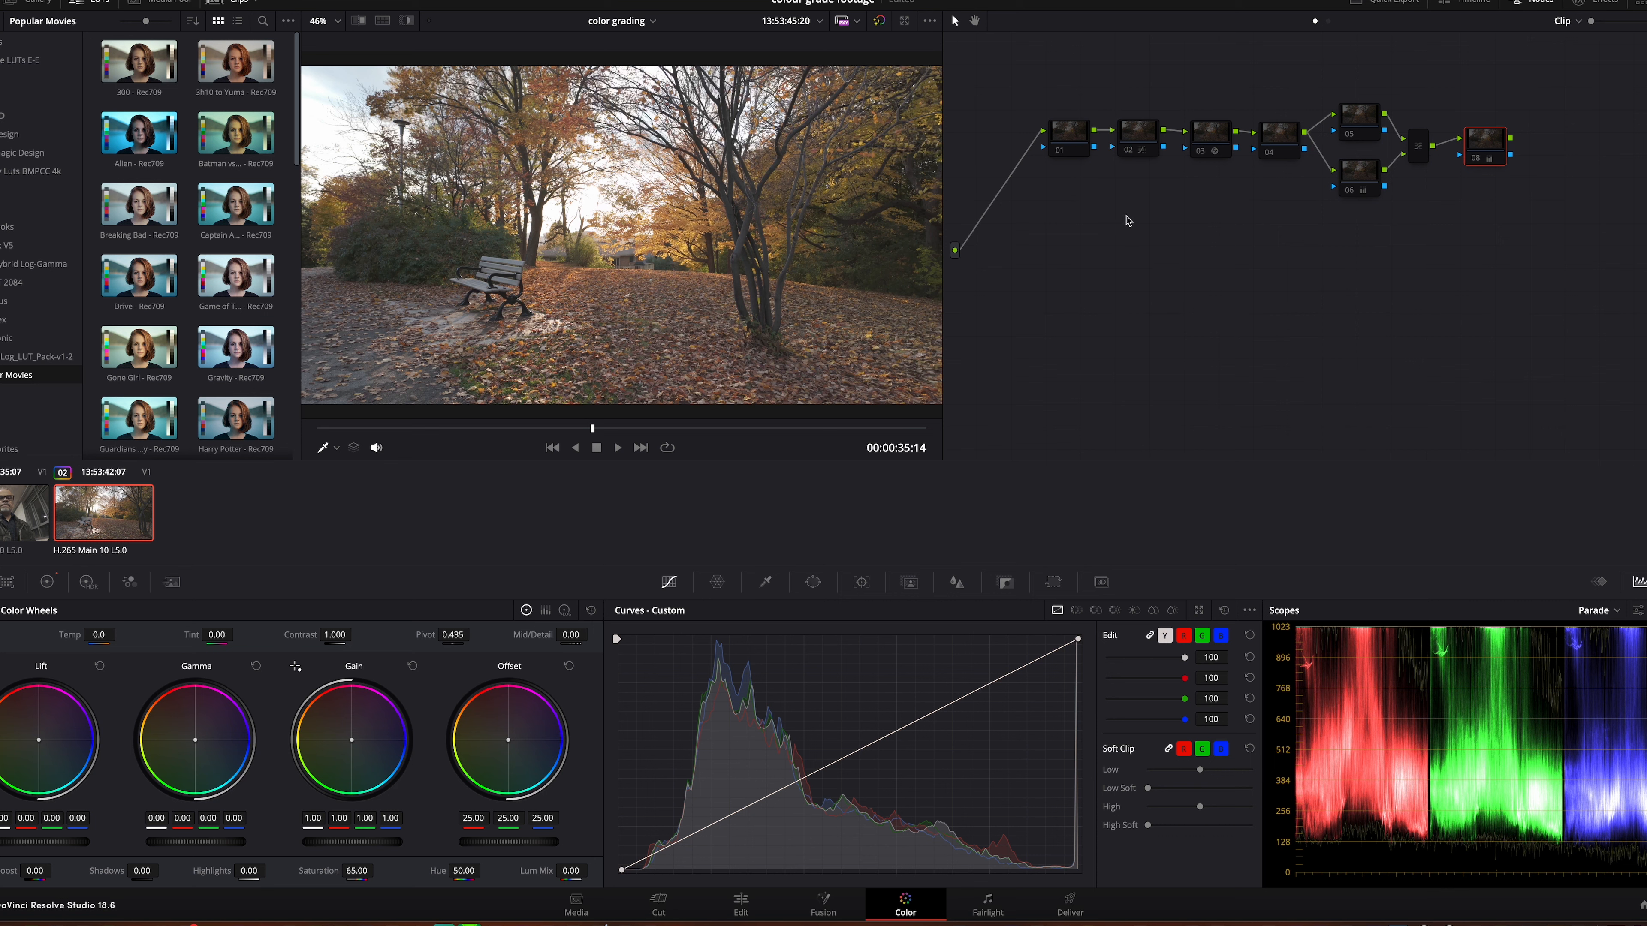
pyautogui.rightClick(1052, 246)
pyautogui.moveTo(1171, 264)
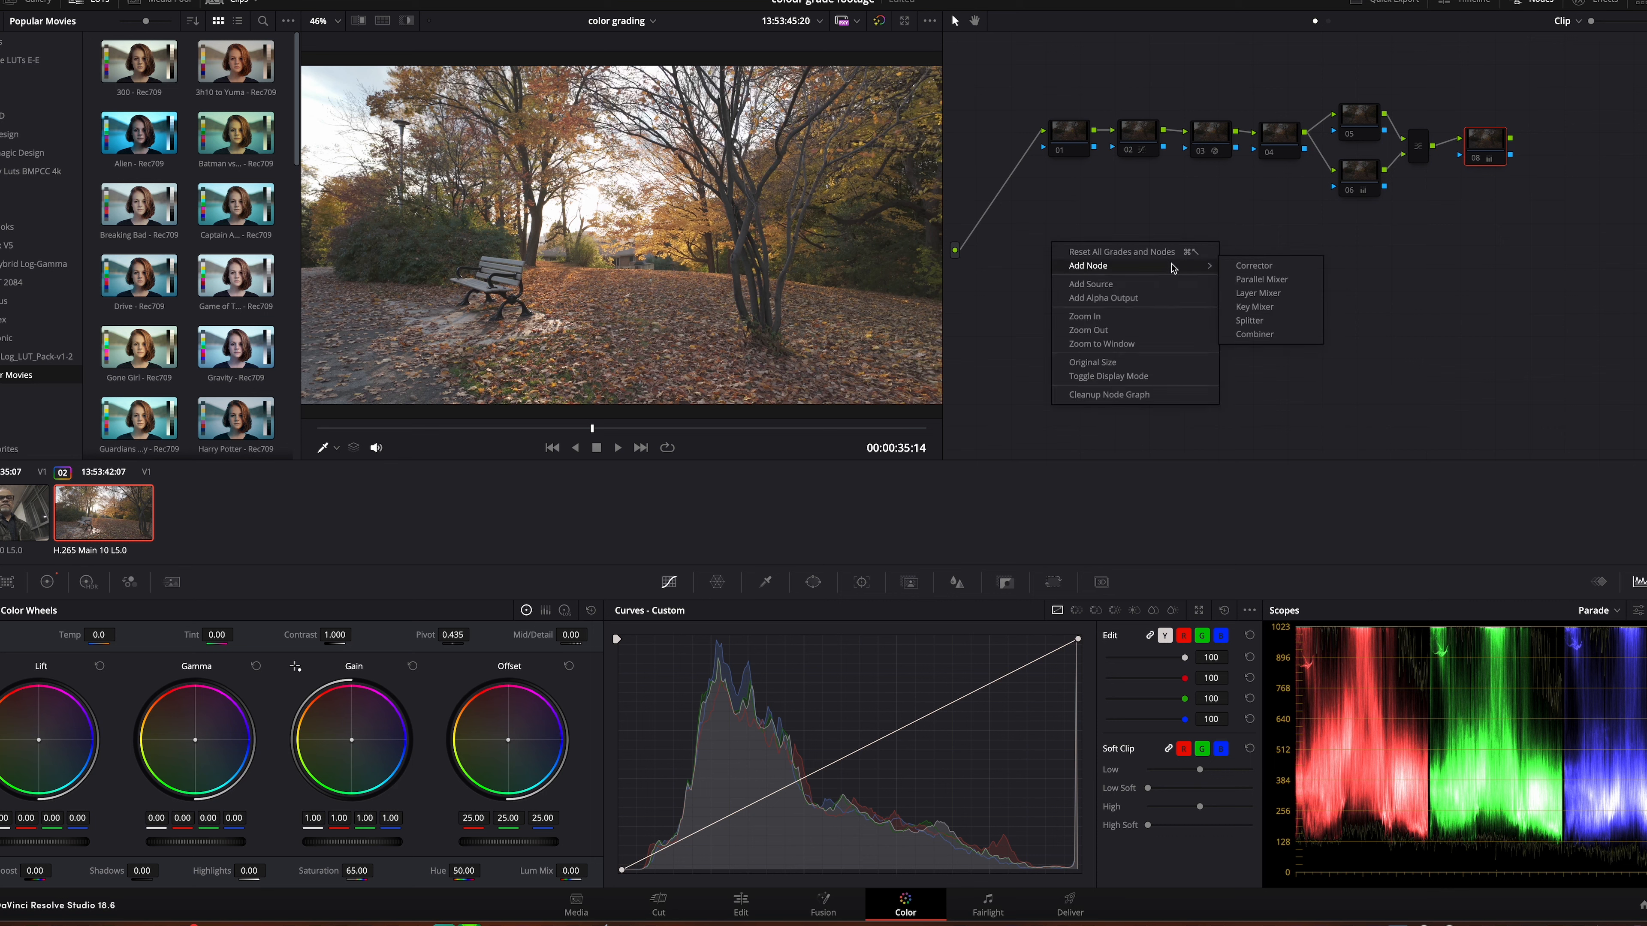
pyautogui.click(1251, 267)
pyautogui.moveTo(955, 250); pyautogui.dragTo(1646, 248)
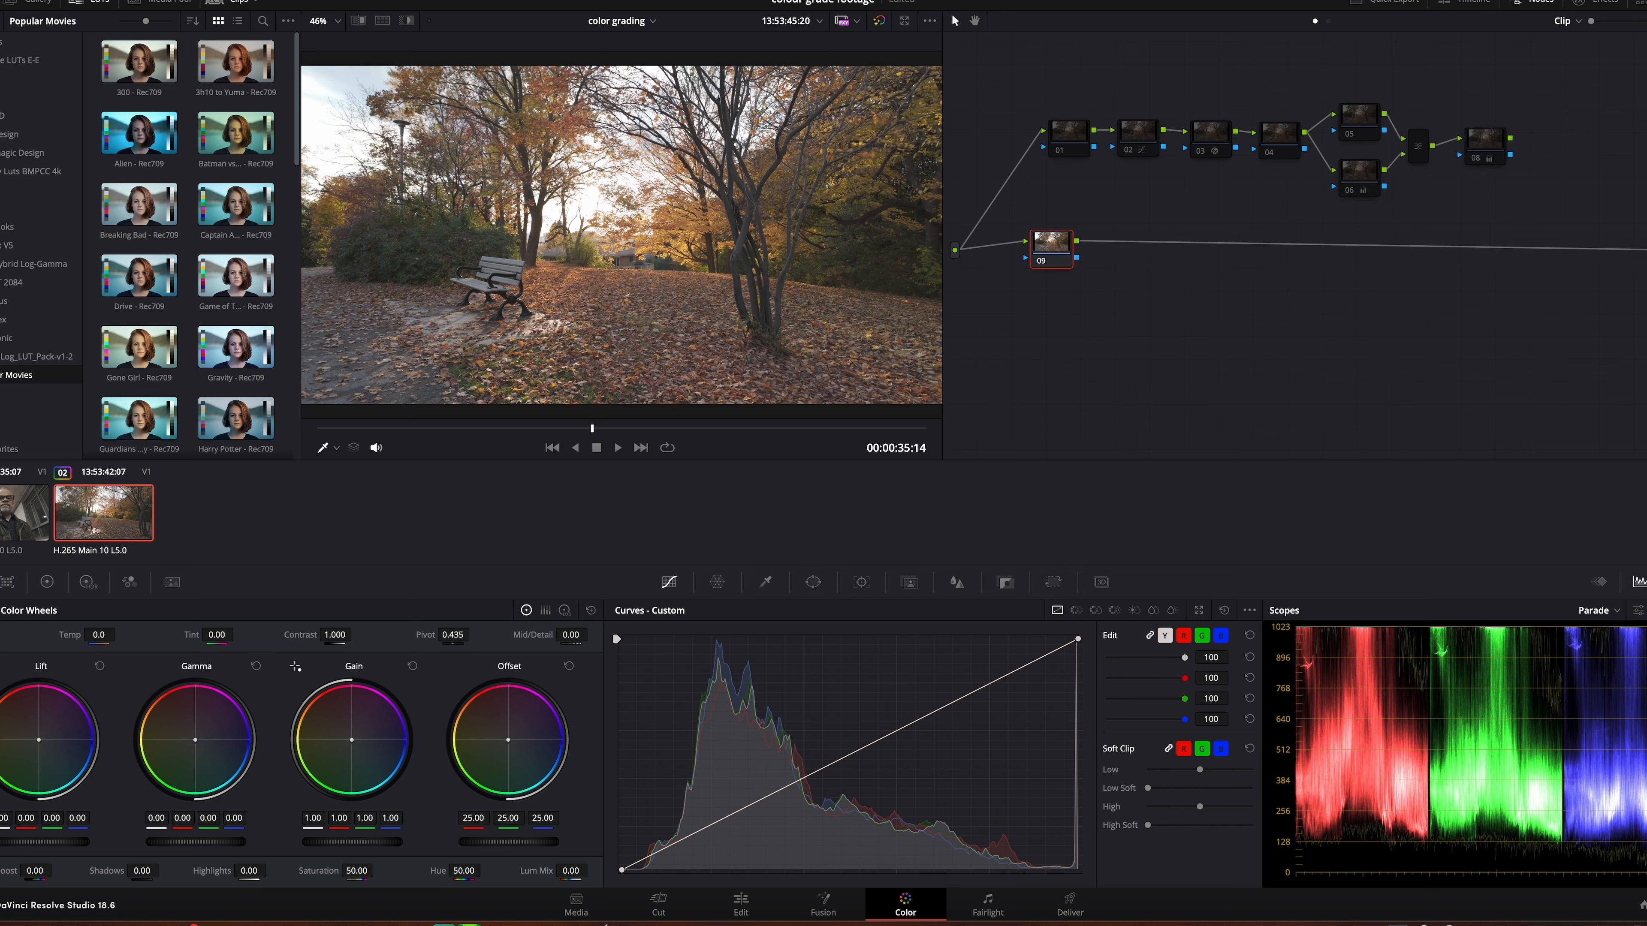
pyautogui.moveTo(1057, 252); pyautogui.dragTo(1048, 267)
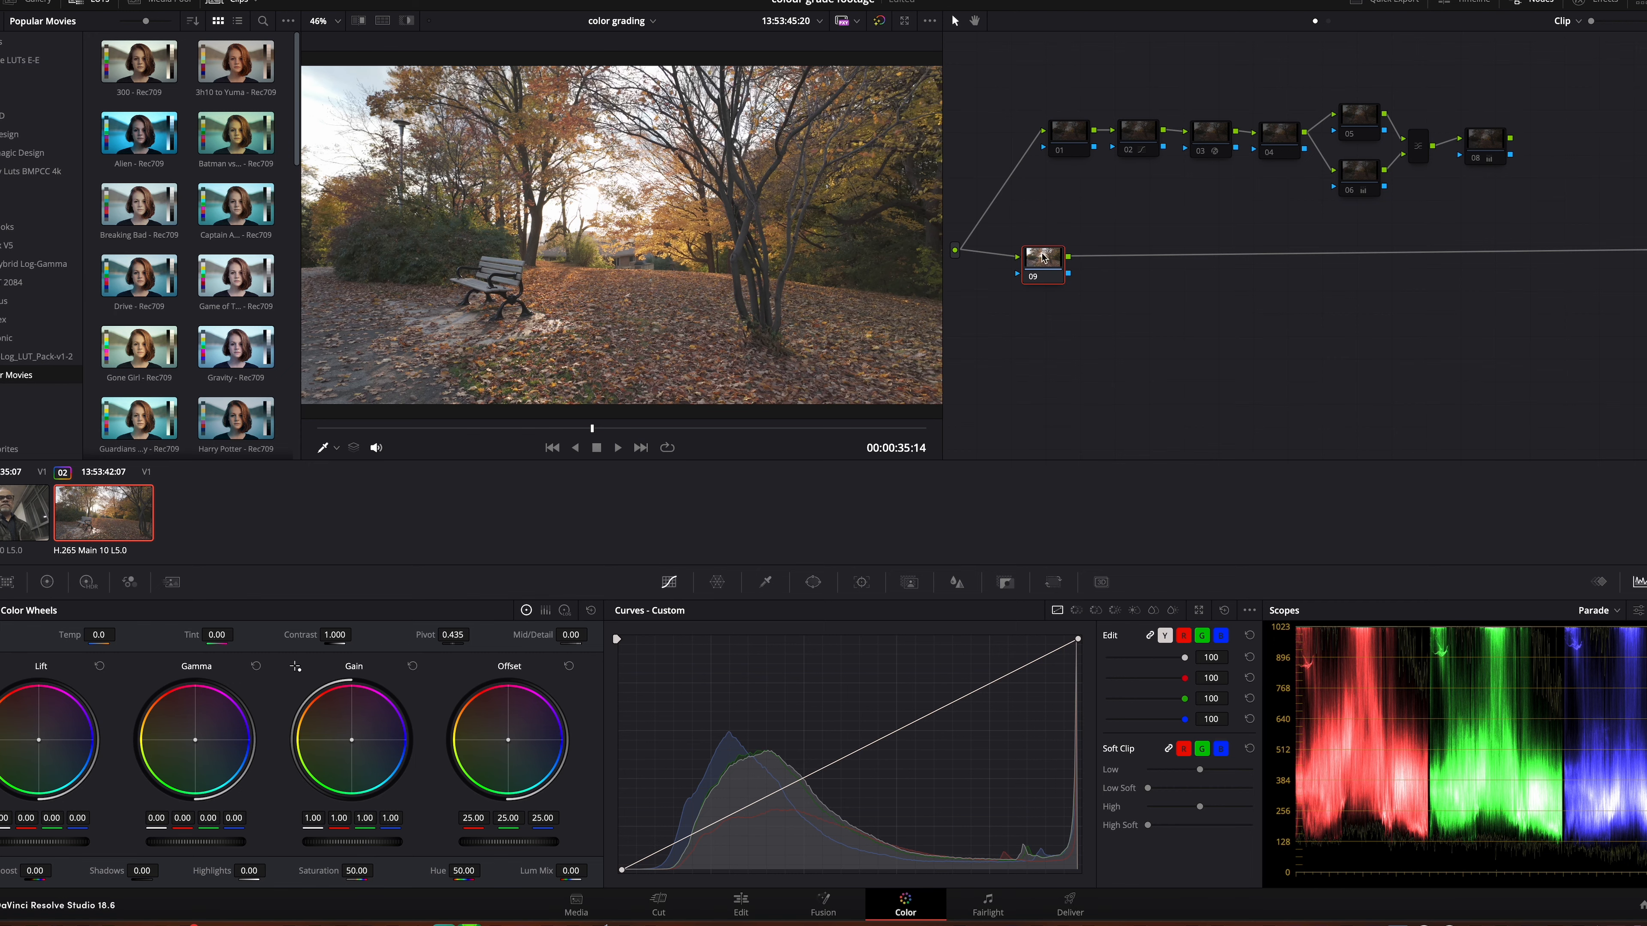
# Label the new corrector node "White Blanc" and lower its Offset to 15.05
pyautogui.rightClick(1046, 271)
pyautogui.click(1087, 298)
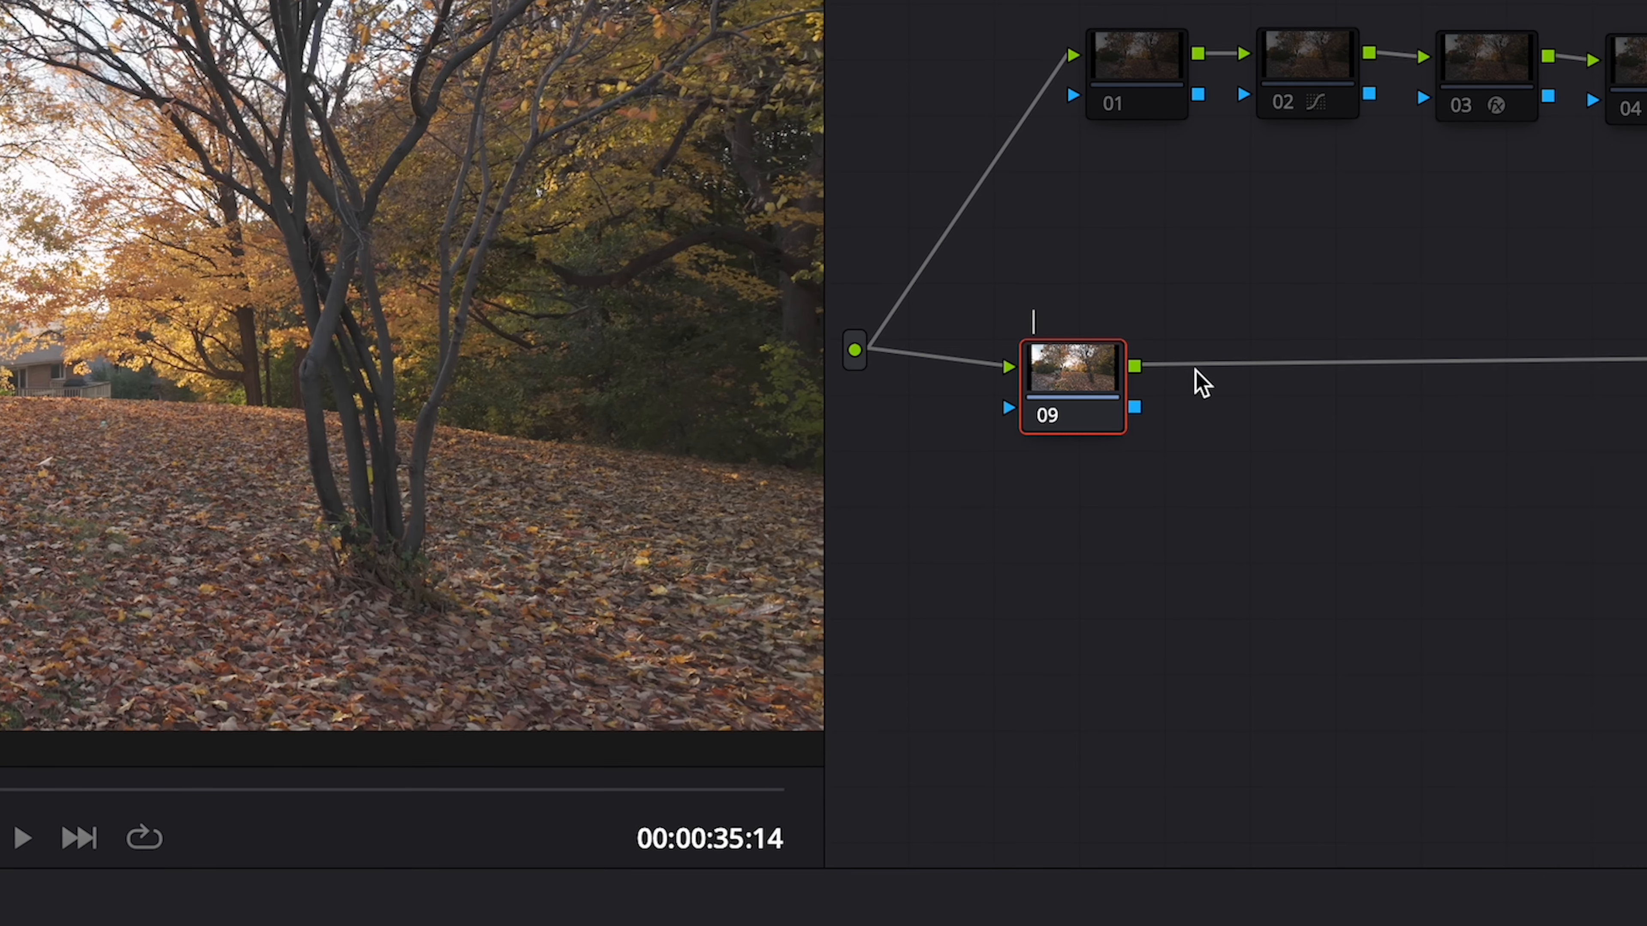
pyautogui.write('White Blanc')
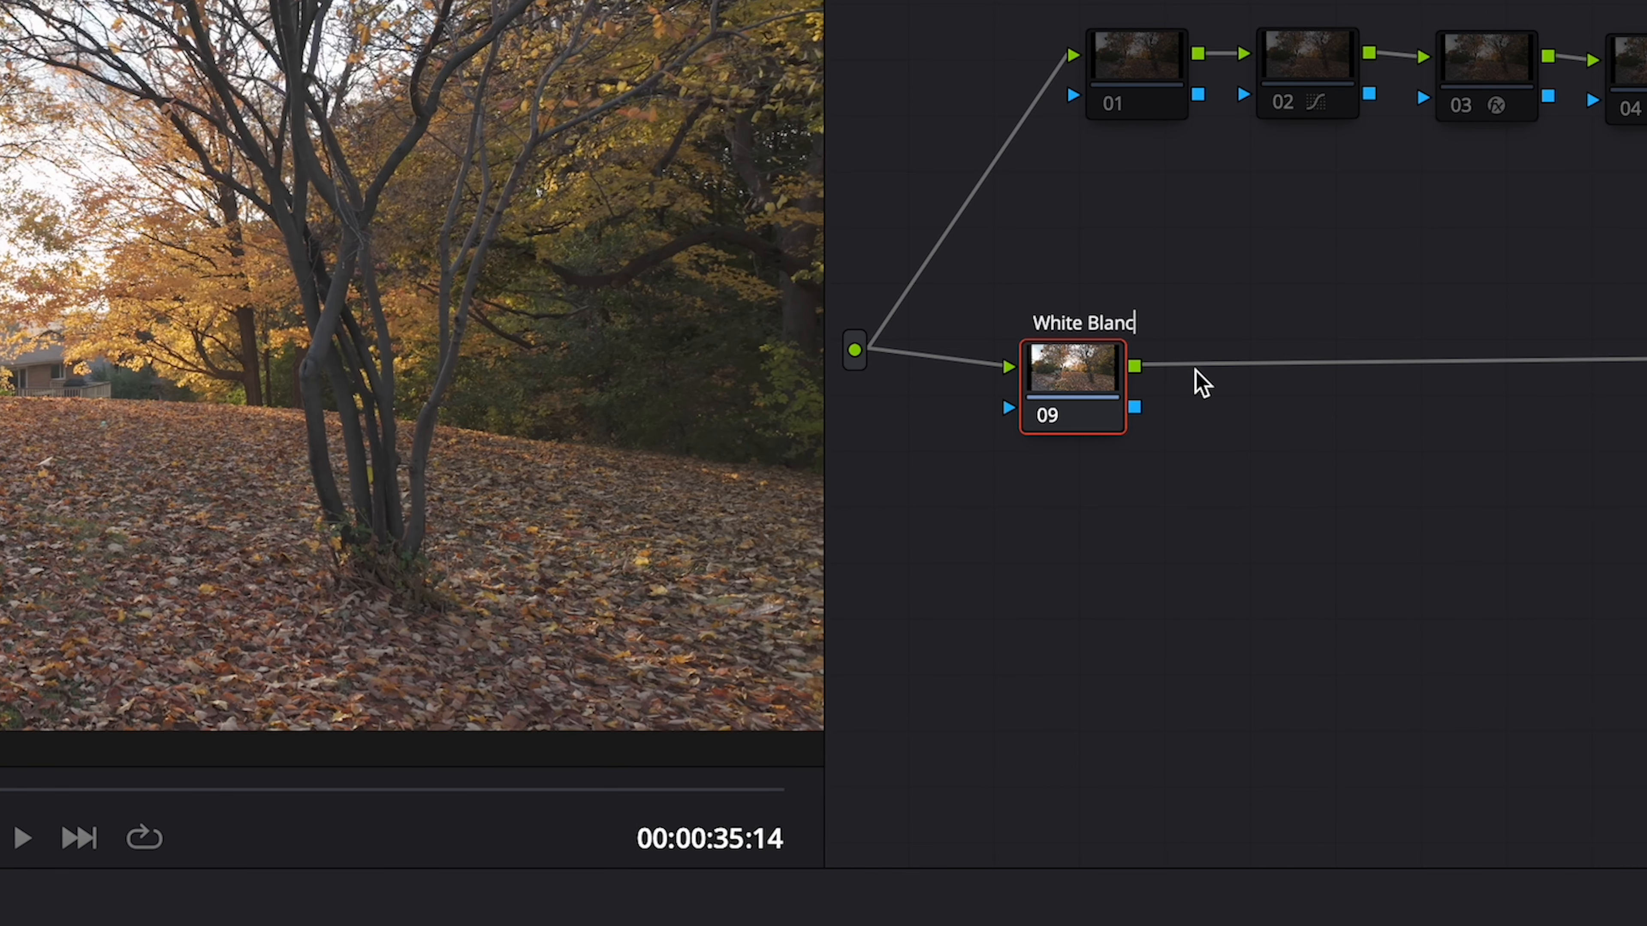
pyautogui.press('Return')
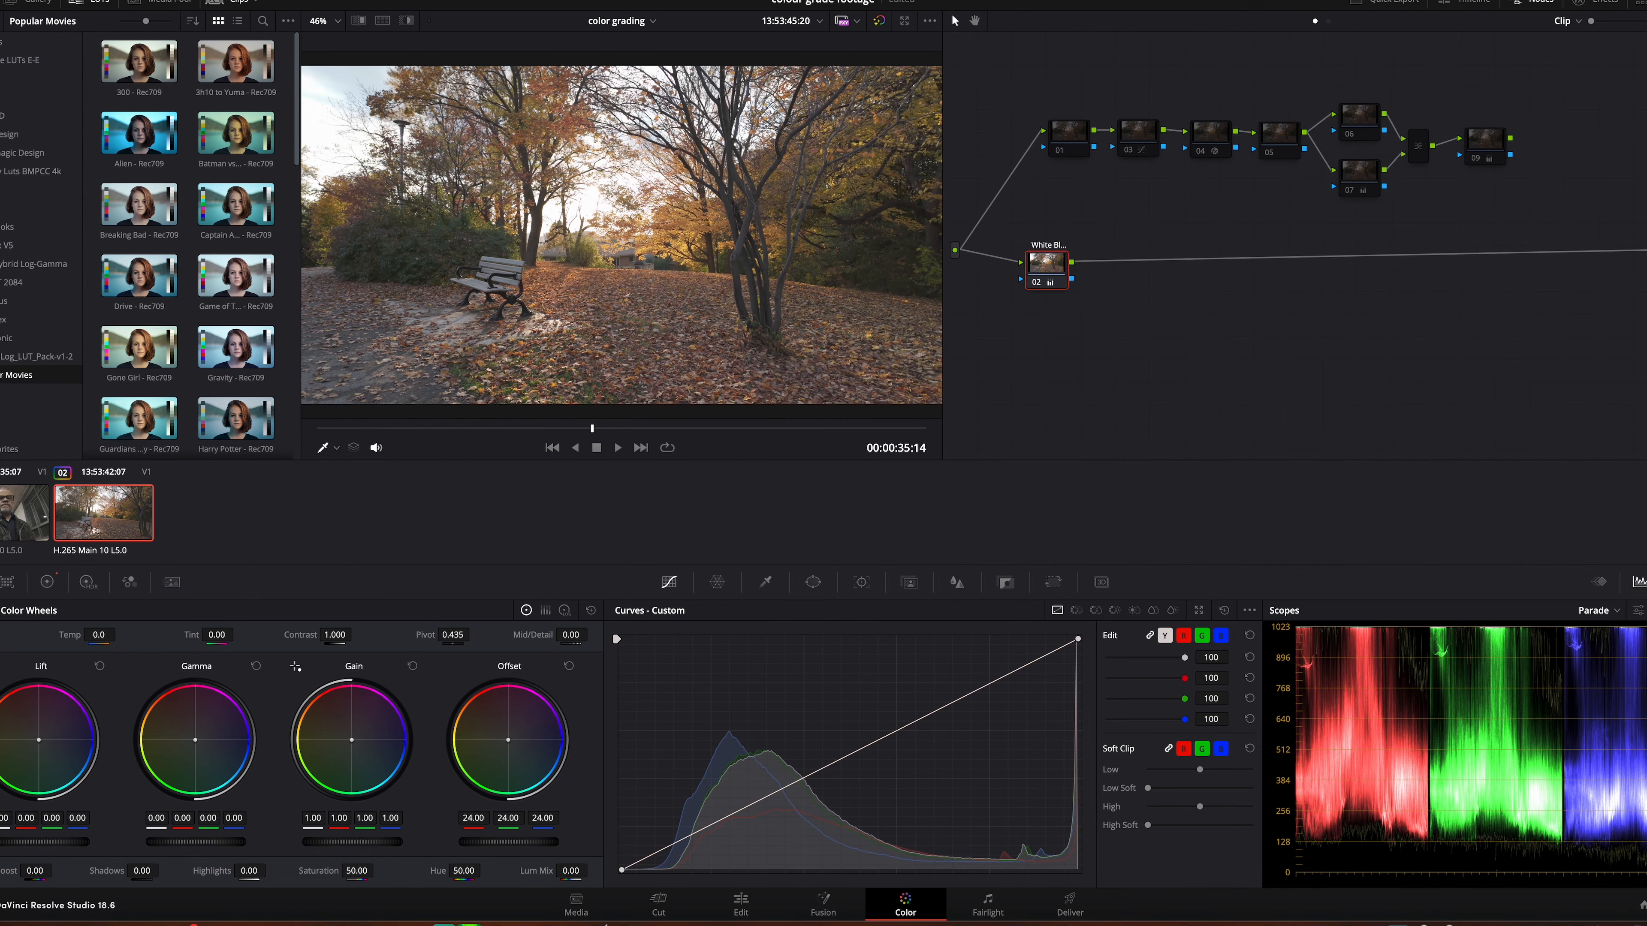
pyautogui.moveTo(508, 842); pyautogui.dragTo(470, 842)
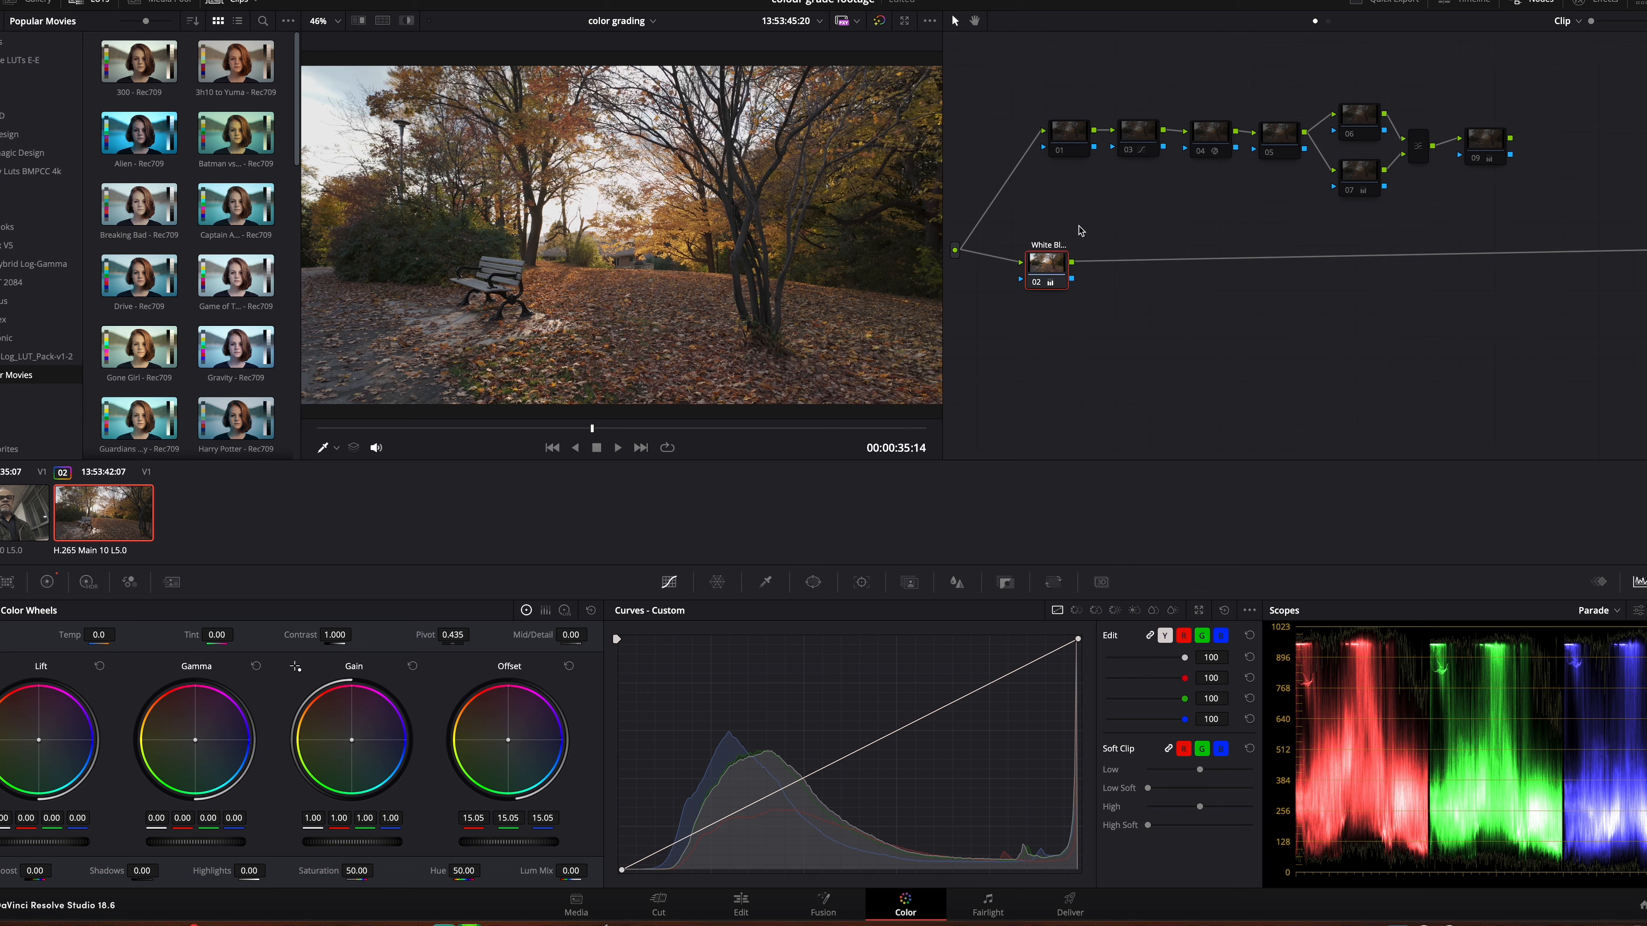
# Add a serial node after the White Blanc node and label it "Primaries"
pyautogui.hotkey('alt', 's')
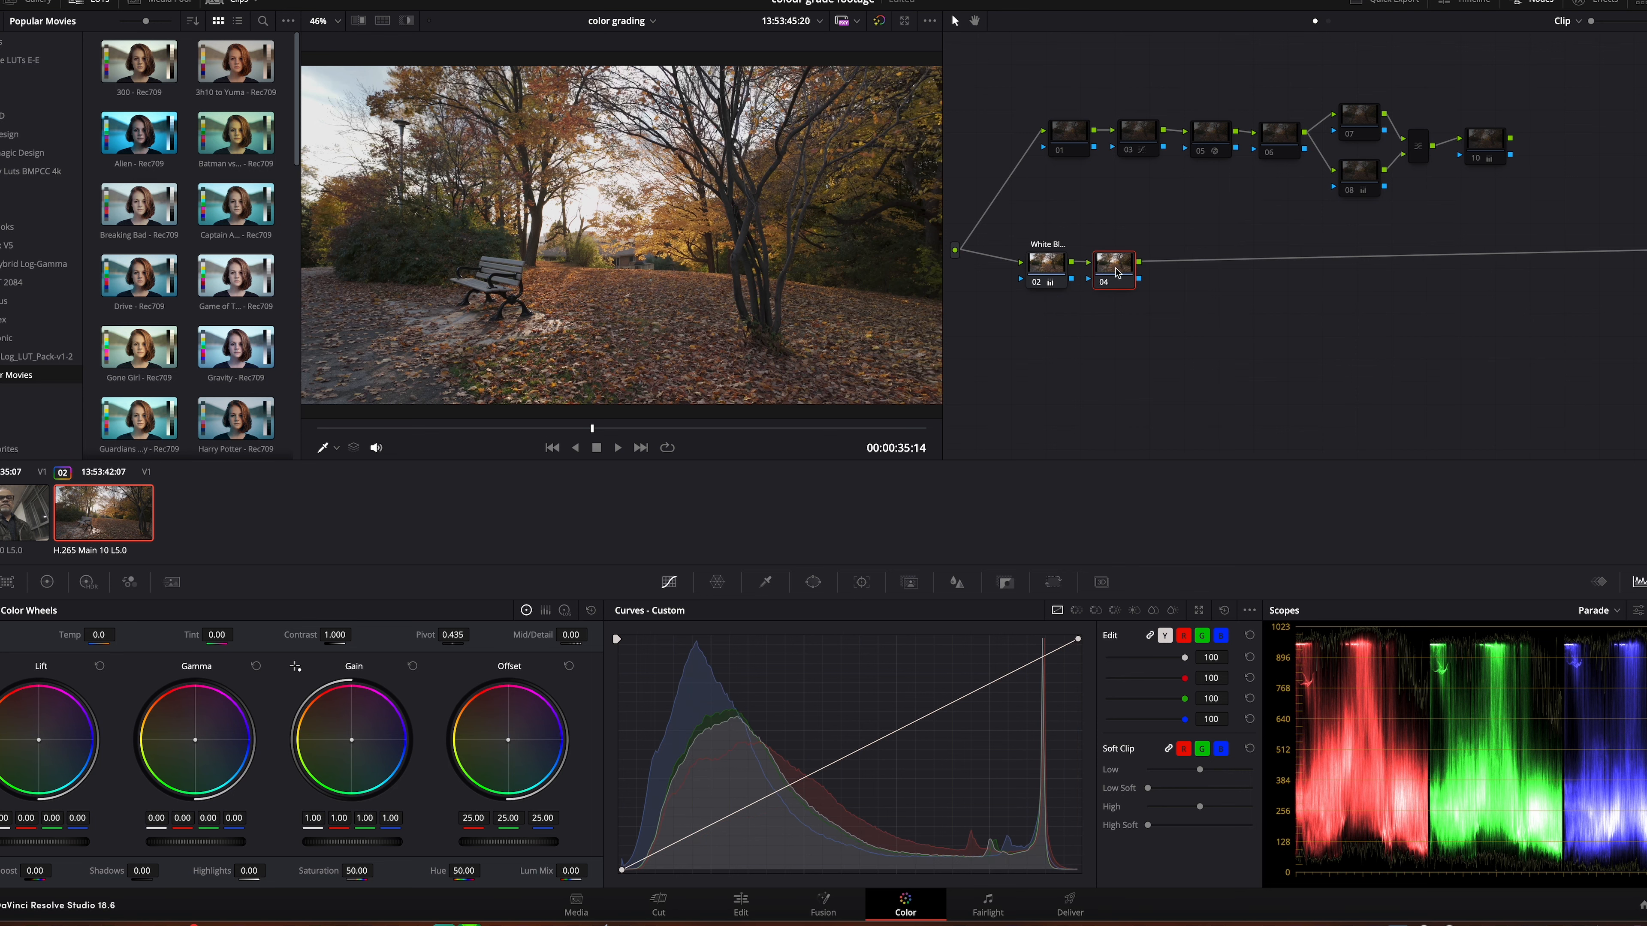
pyautogui.rightClick(1116, 274)
pyautogui.click(1187, 297)
pyautogui.press('Return')
pyautogui.moveTo(1119, 276); pyautogui.dragTo(1130, 277)
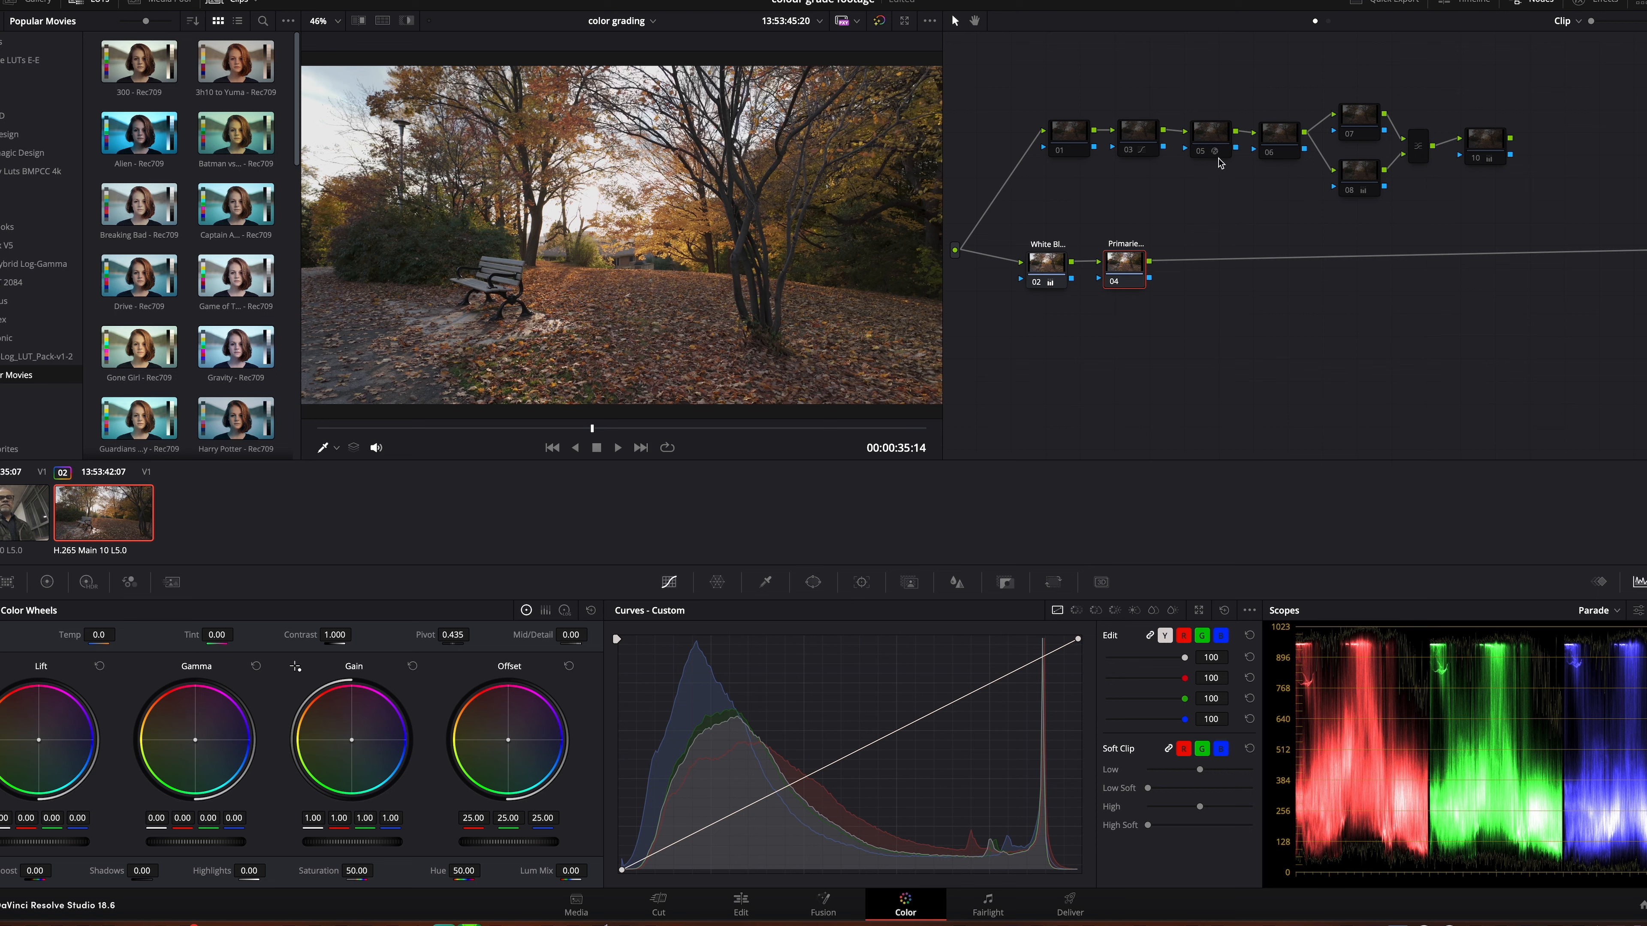
# Add a serial node after Primaries and apply the Color Space Transform effect to it
pyautogui.hotkey('alt', 's')
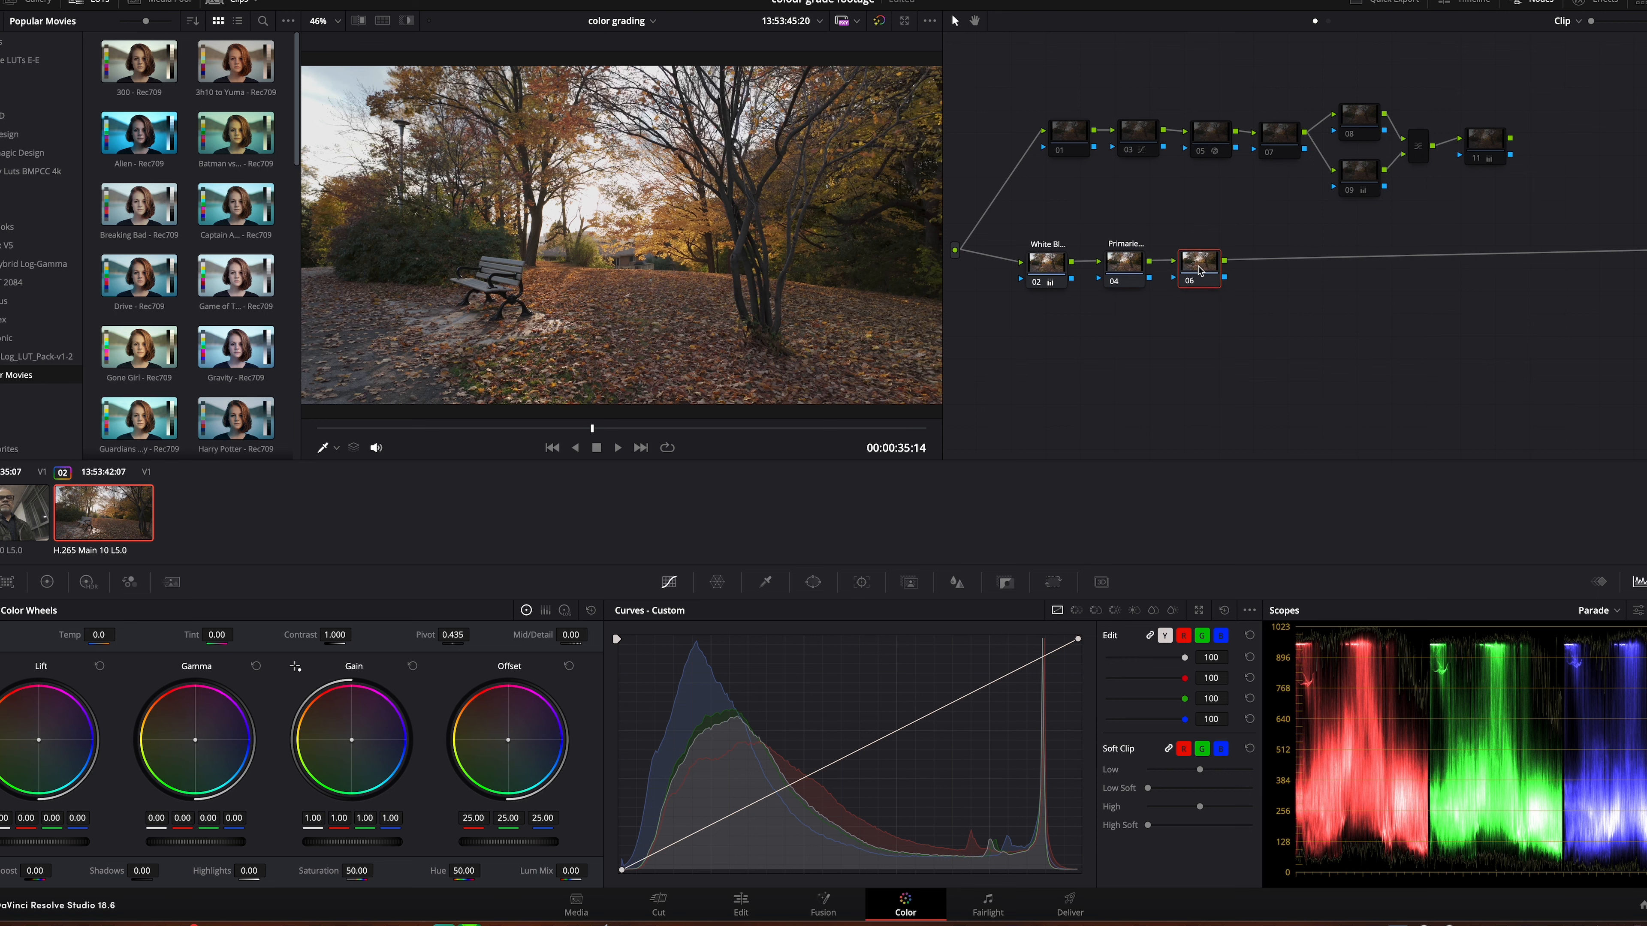
pyautogui.click(1609, 5)
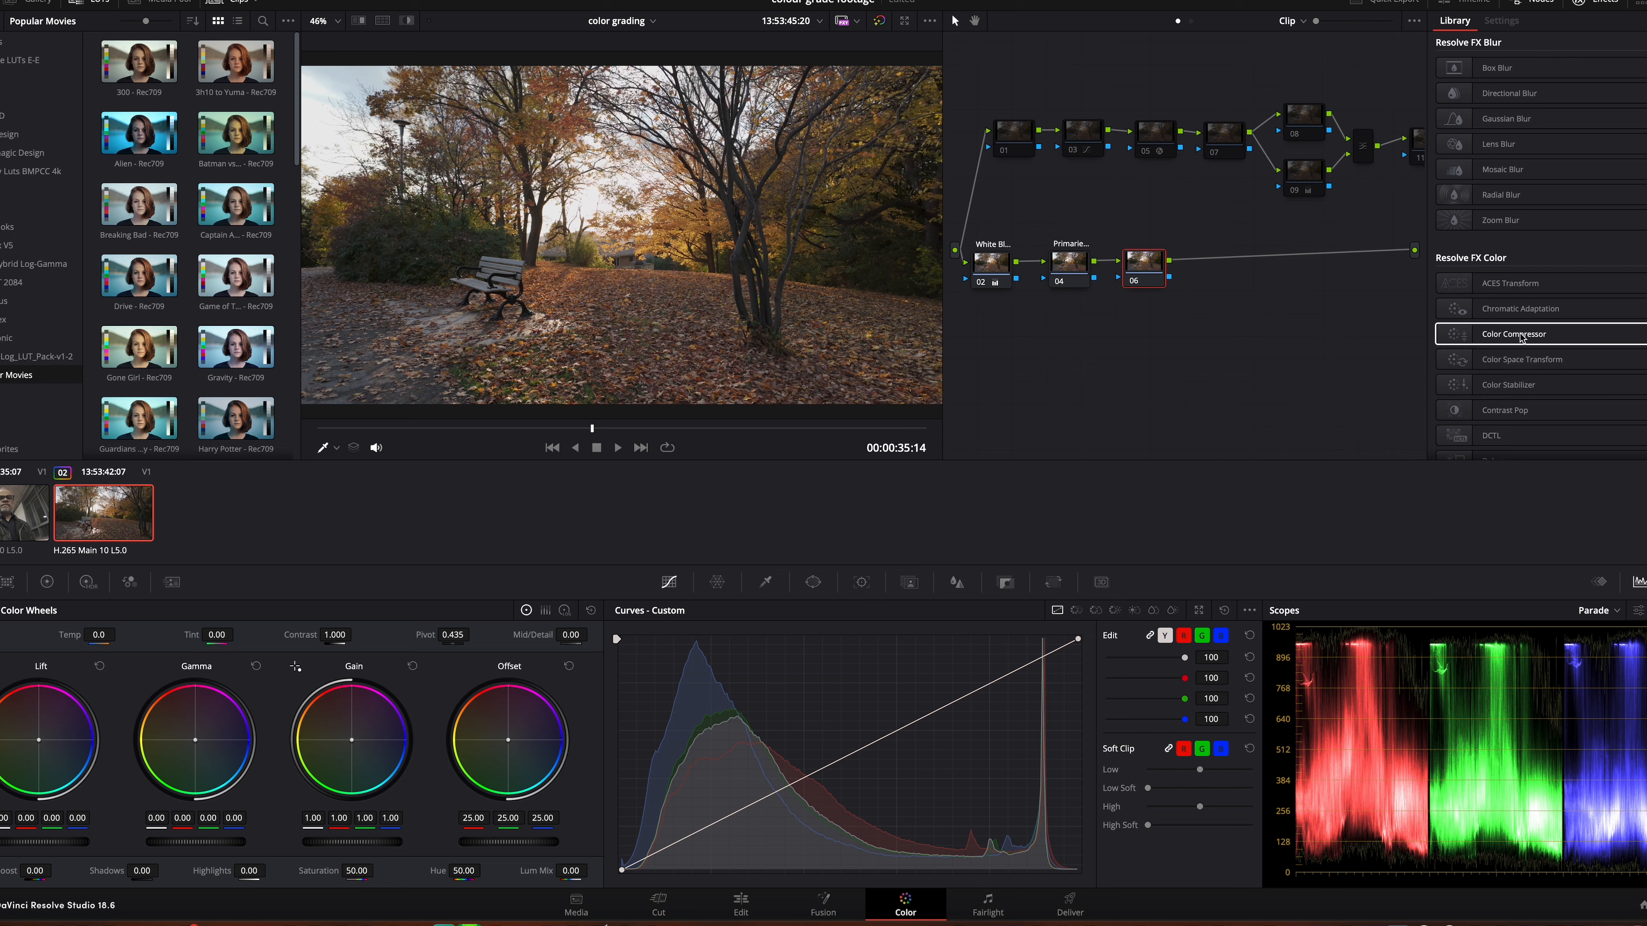
pyautogui.moveTo(1520, 359); pyautogui.dragTo(1160, 277)
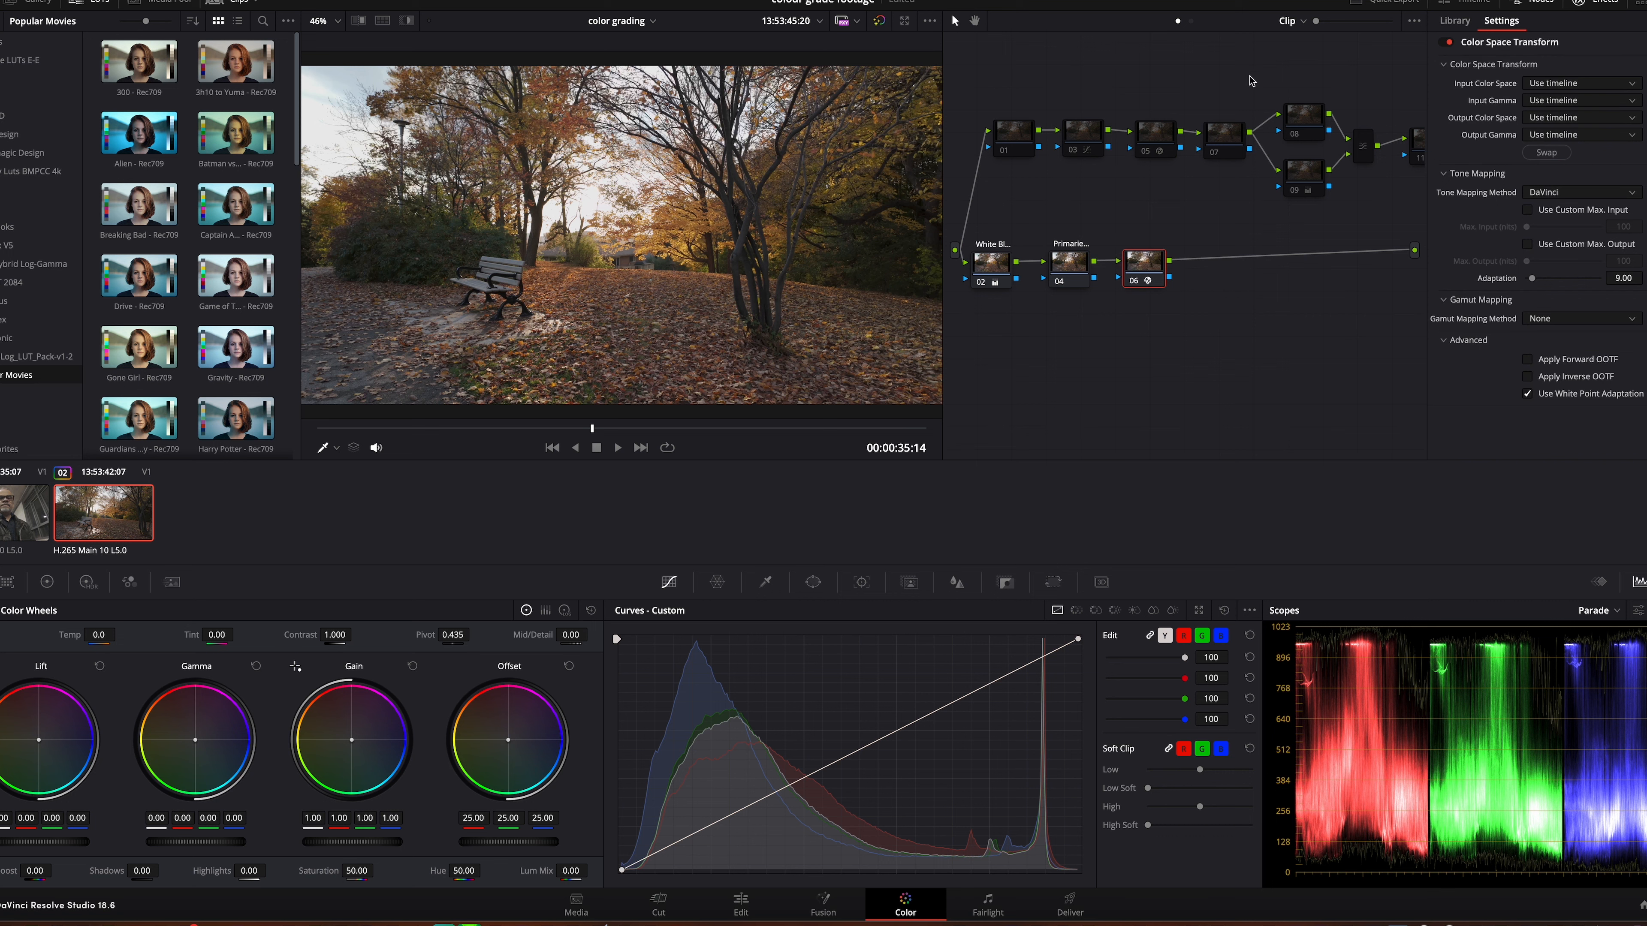
# Raise the Offset of the White Blanc node to 18.90 and slightly reposition the nodes in its chain
pyautogui.click(999, 270)
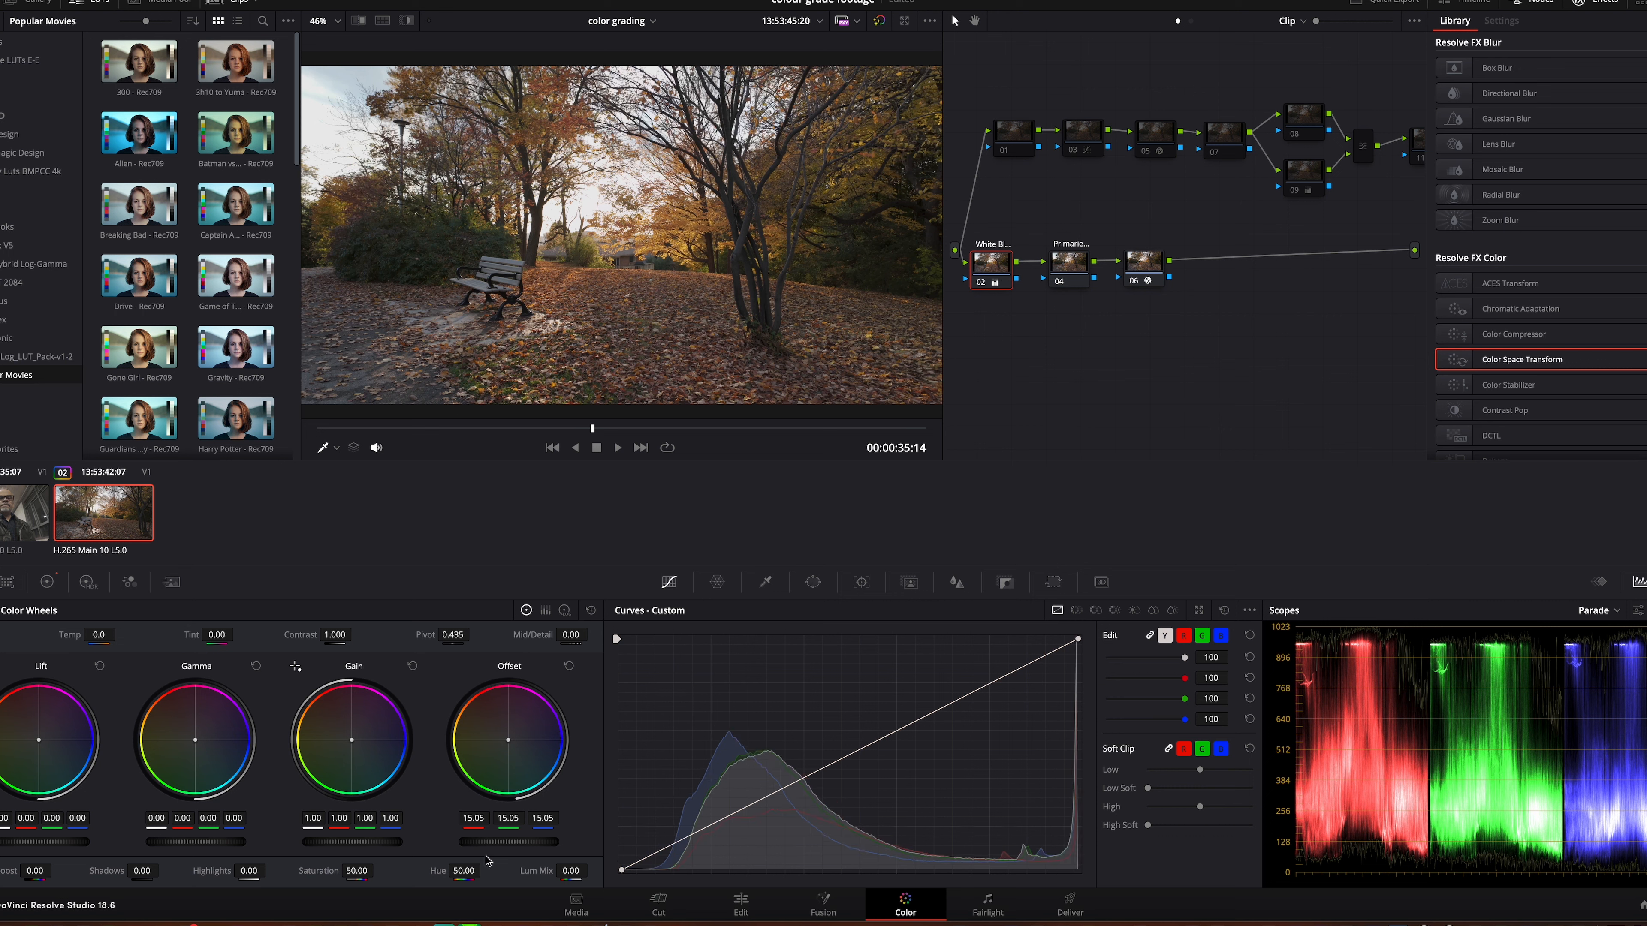
pyautogui.moveTo(502, 842); pyautogui.dragTo(558, 841)
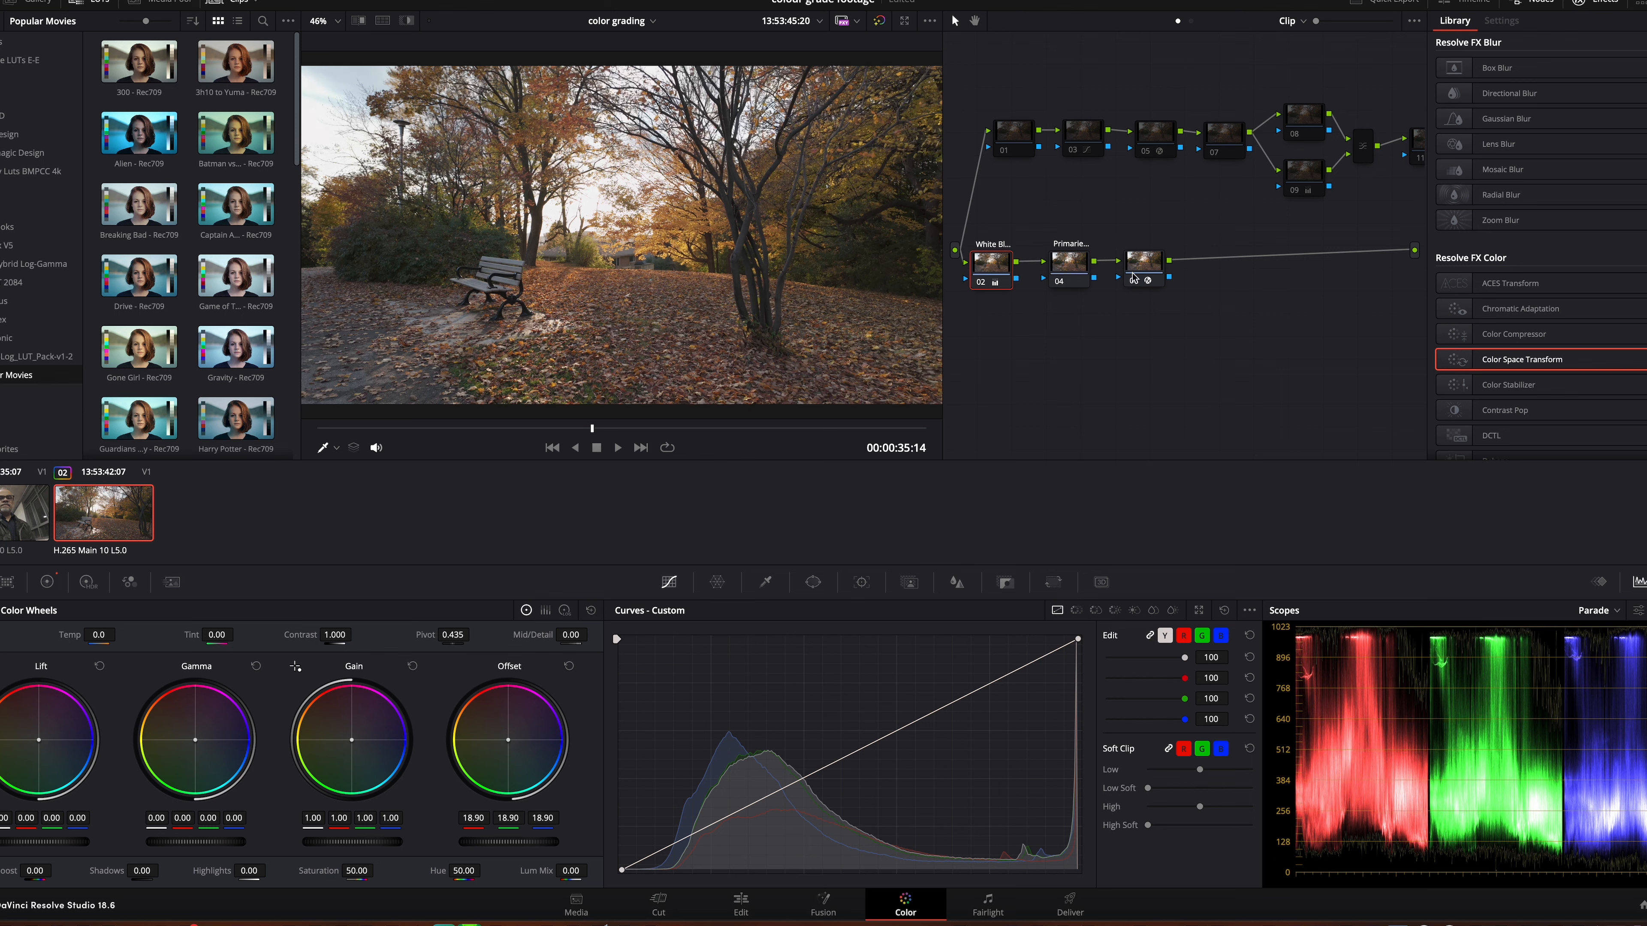
pyautogui.moveTo(1144, 271); pyautogui.dragTo(1151, 271)
pyautogui.moveTo(990, 268); pyautogui.dragTo(996, 266)
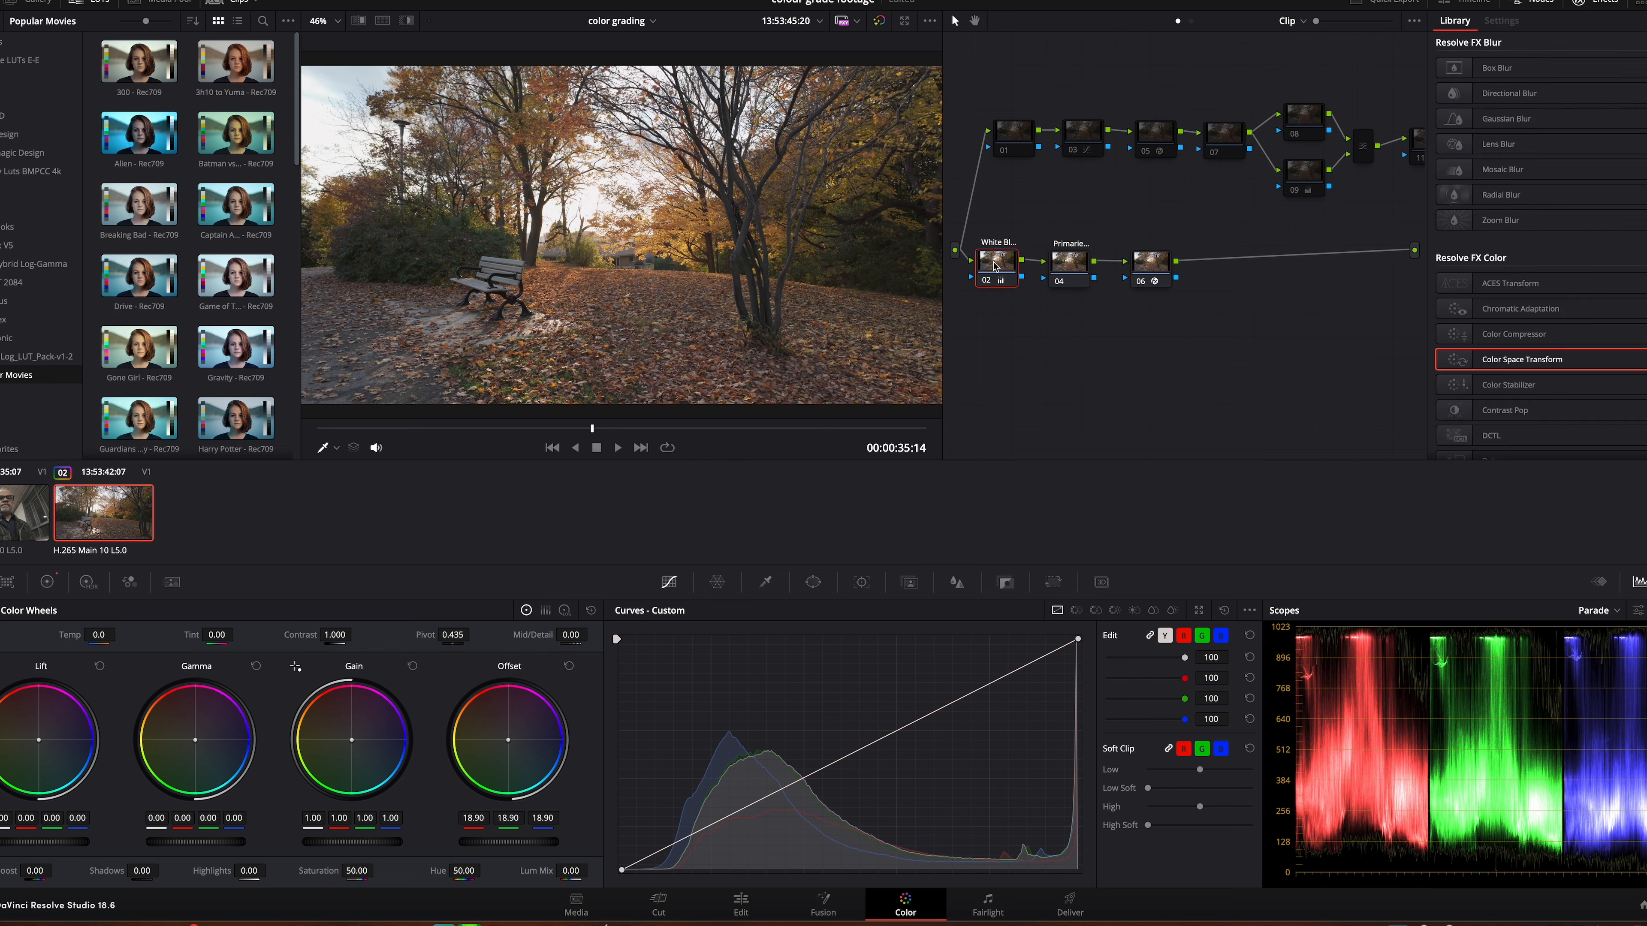
# In the Color Space Transform node, set Input Color Space to DJI D-Gamut and Input Gamma to DJI D-Log
pyautogui.click(1158, 266)
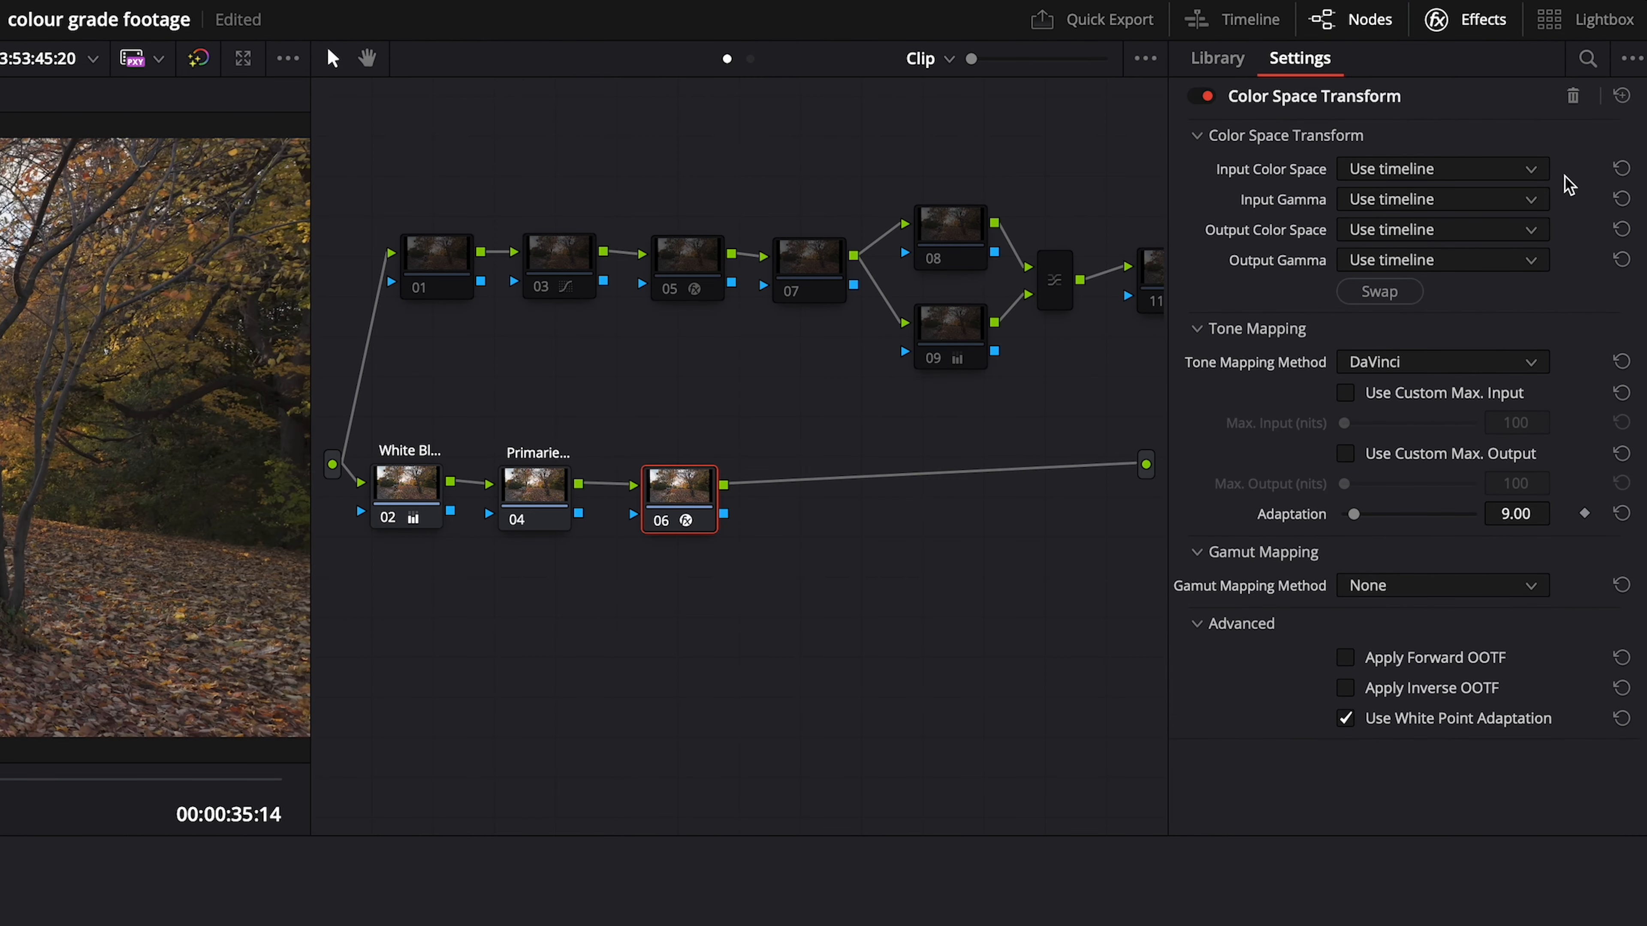
pyautogui.click(1531, 171)
pyautogui.scroll(-5, 1568, 329)
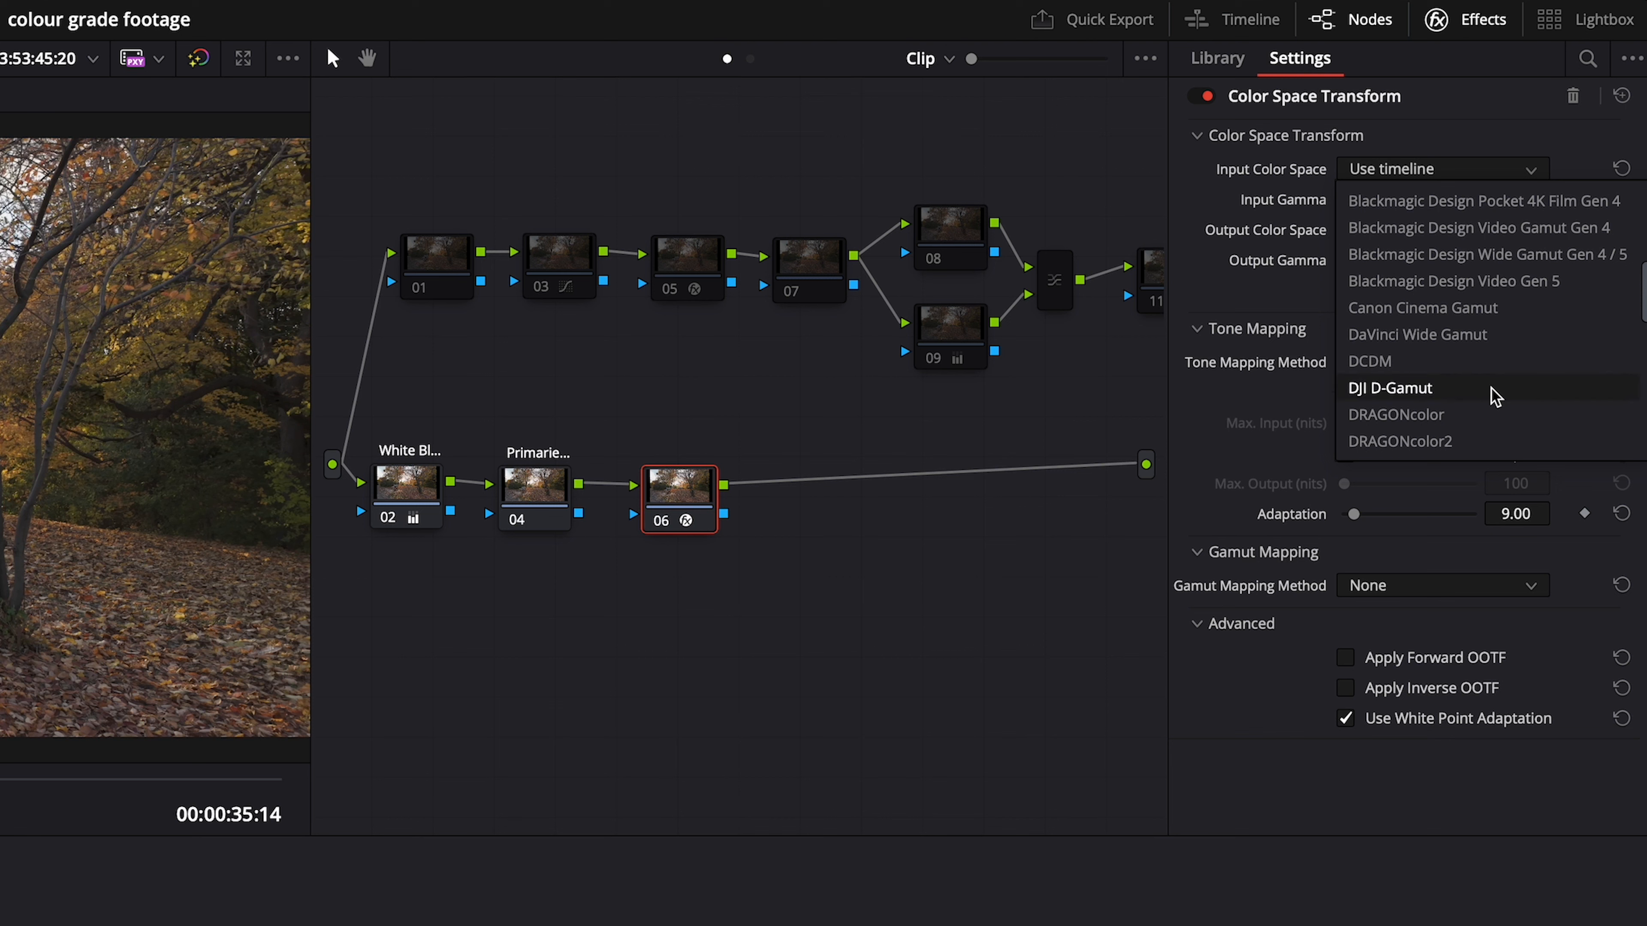
pyautogui.click(1387, 388)
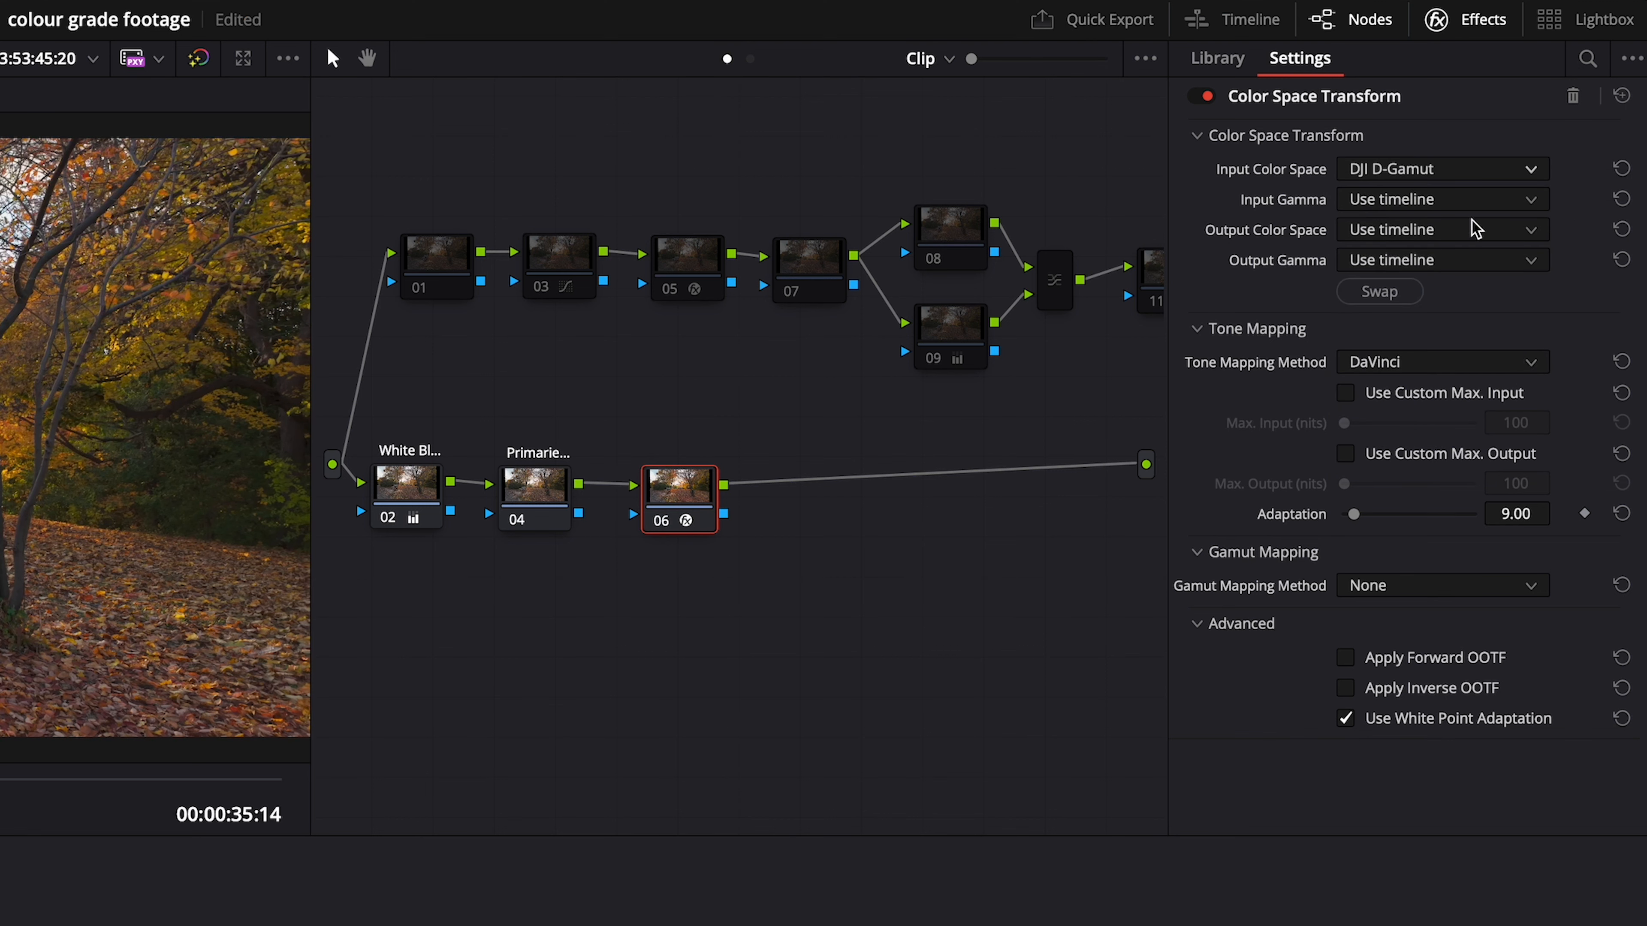
pyautogui.click(1545, 199)
pyautogui.moveTo(1636, 248); pyautogui.dragTo(1635, 324)
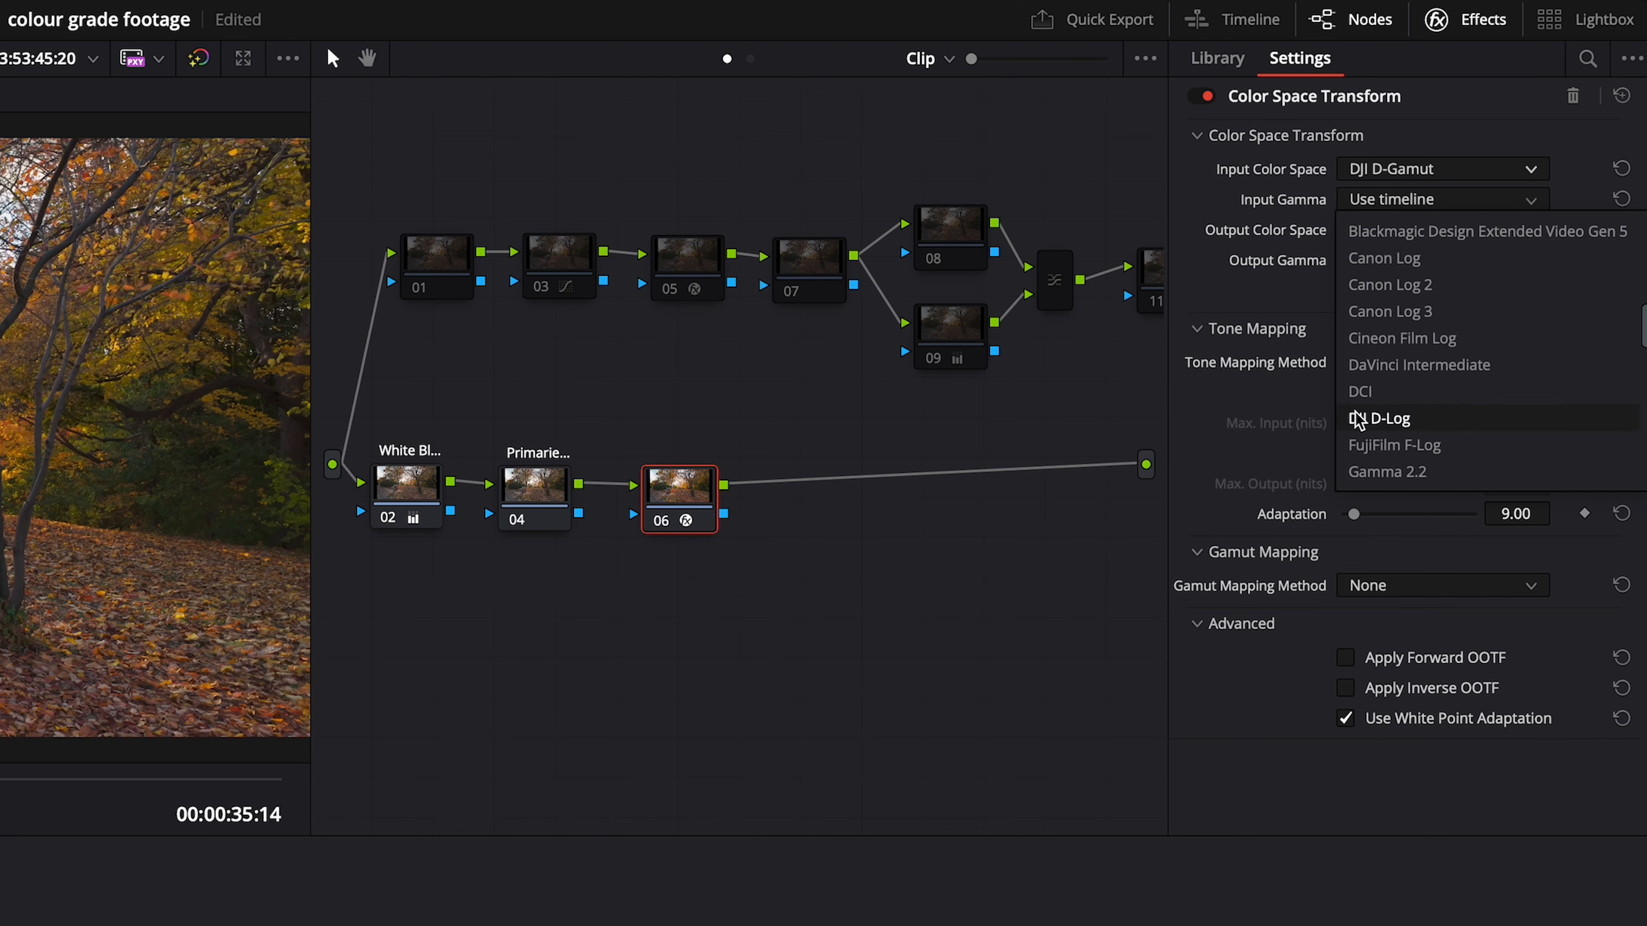
pyautogui.click(1390, 423)
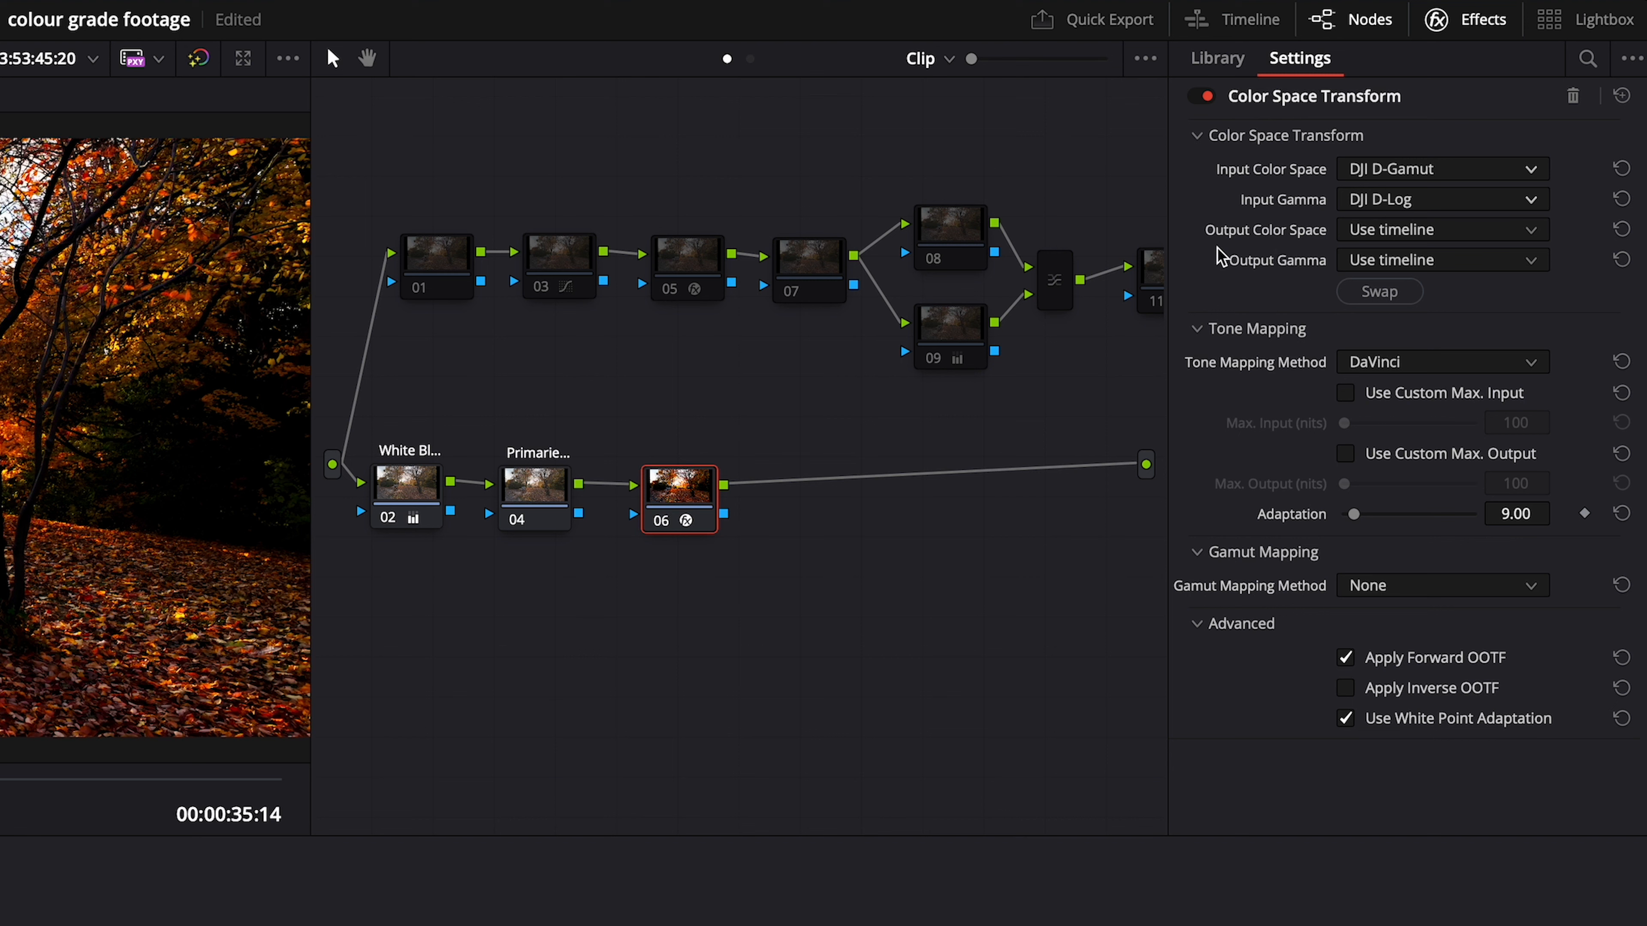
# Set the Color Space Transform's Output Gamma to Gamma 2.4 and Output Color Space to Rec.709
pyautogui.click(1549, 260)
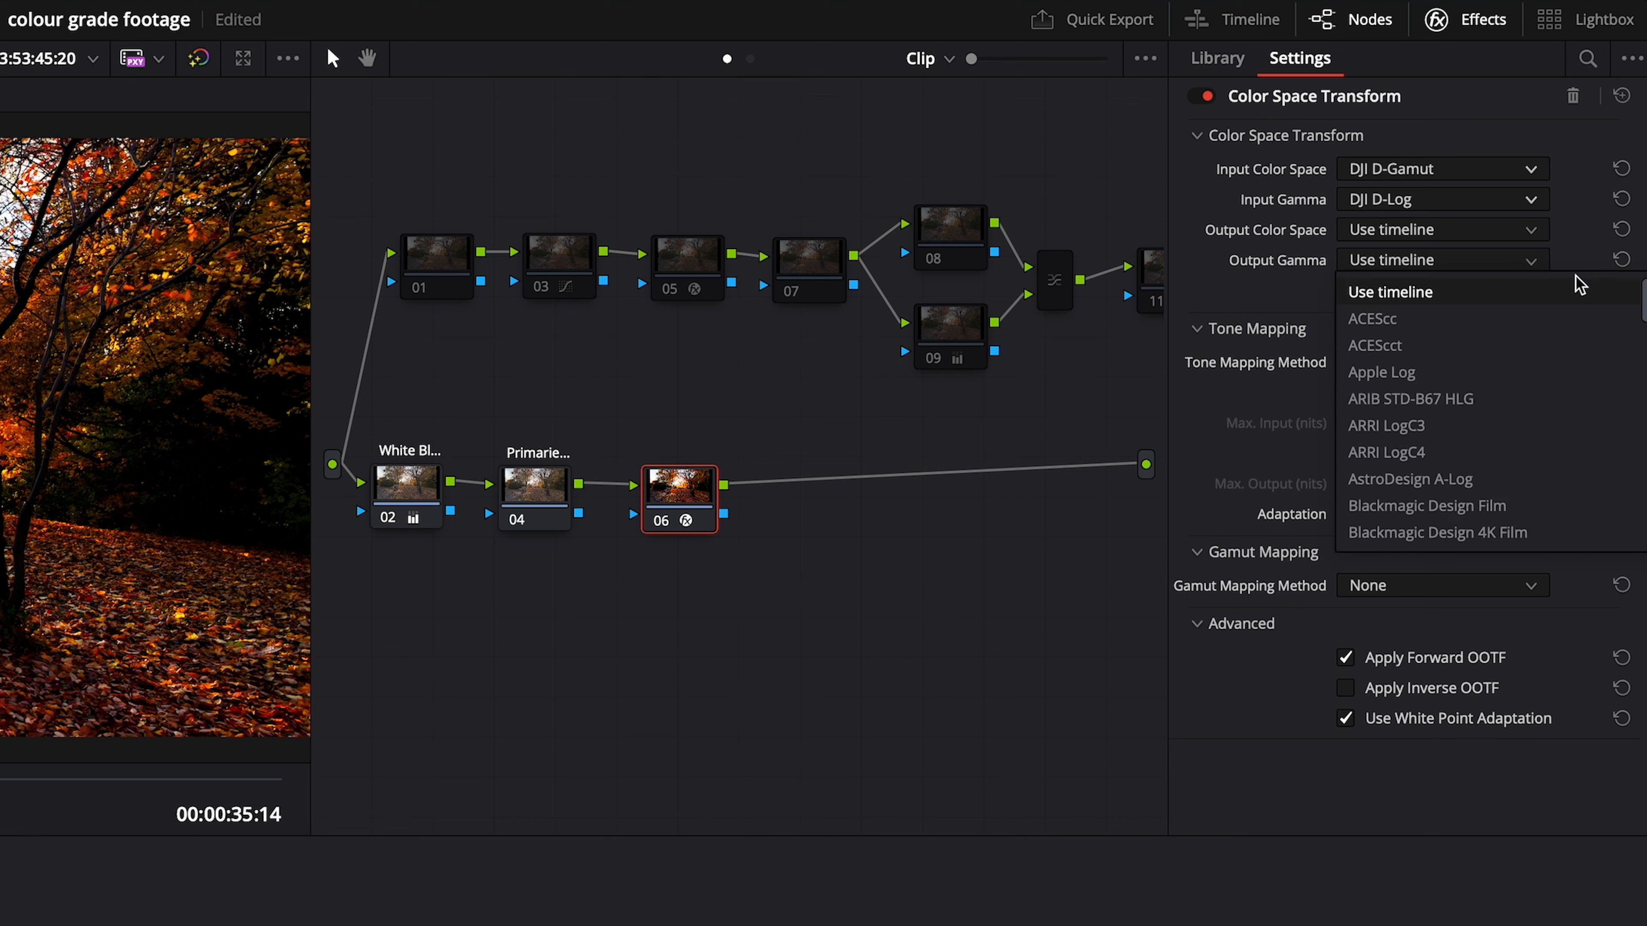
pyautogui.moveTo(1643, 305); pyautogui.dragTo(1644, 391)
pyautogui.click(1433, 533)
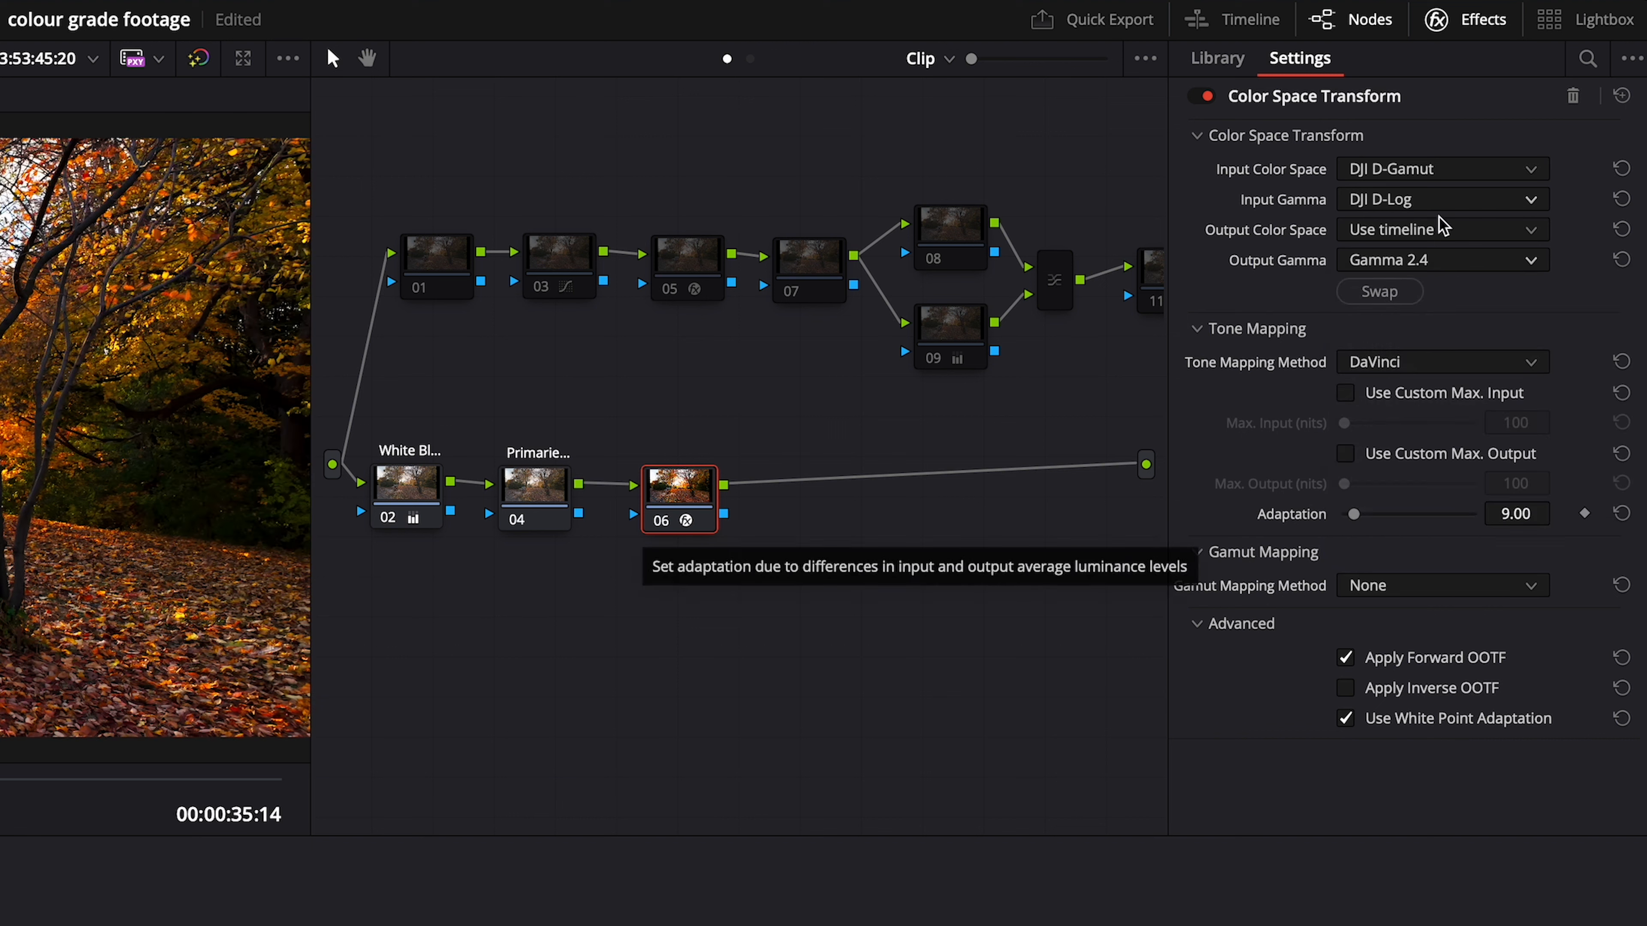
pyautogui.click(1531, 230)
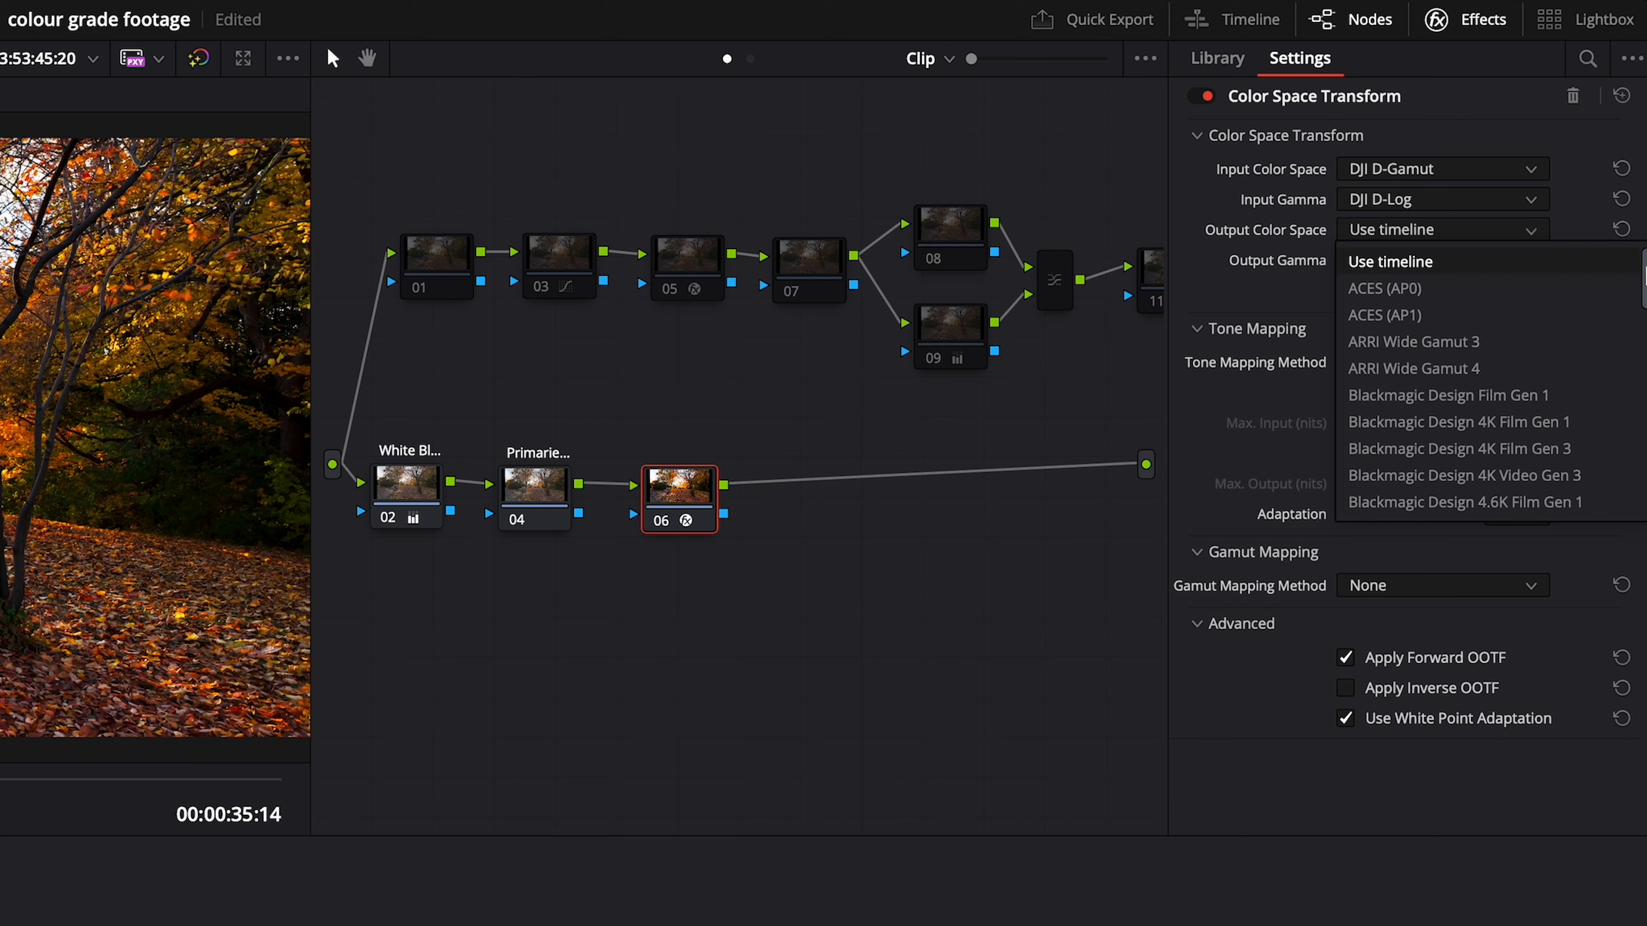
pyautogui.moveTo(1644, 276); pyautogui.dragTo(1643, 393)
pyautogui.scroll(-3, 1614, 419)
pyautogui.click(1551, 452)
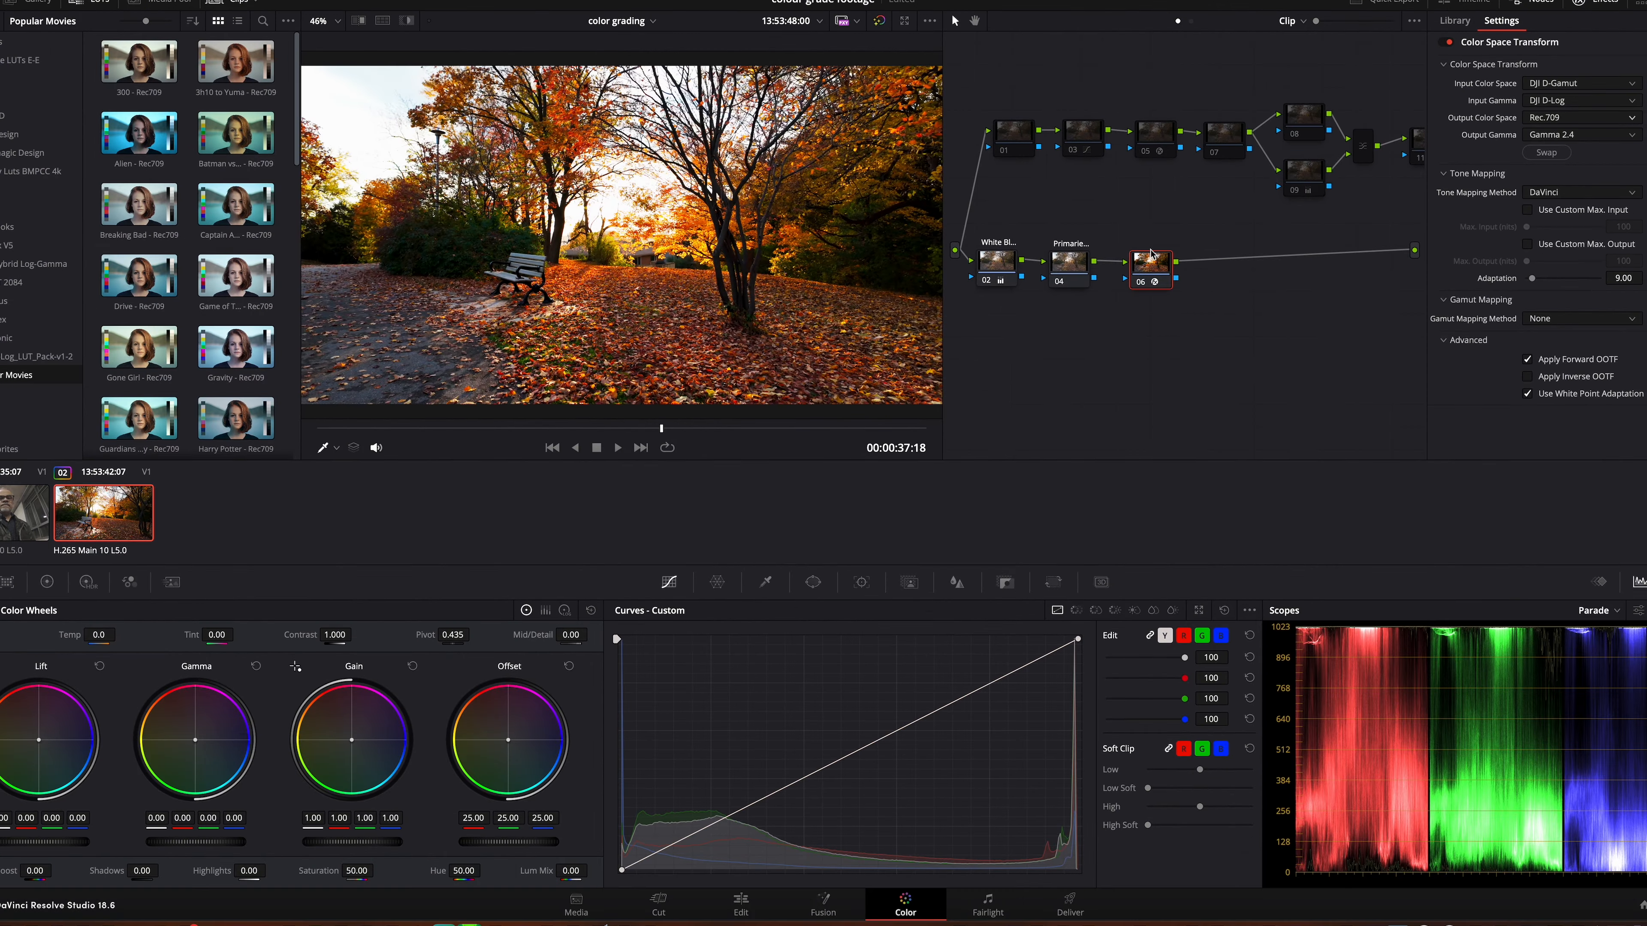
# Label the Color Space Transform node "CST"
pyautogui.rightClick(678, 484)
pyautogui.click(1179, 270)
# On the Primaries node, slightly raise the custom curve's black point and lower its white point, checking an earlier frame of the clip
pyautogui.click(1067, 271)
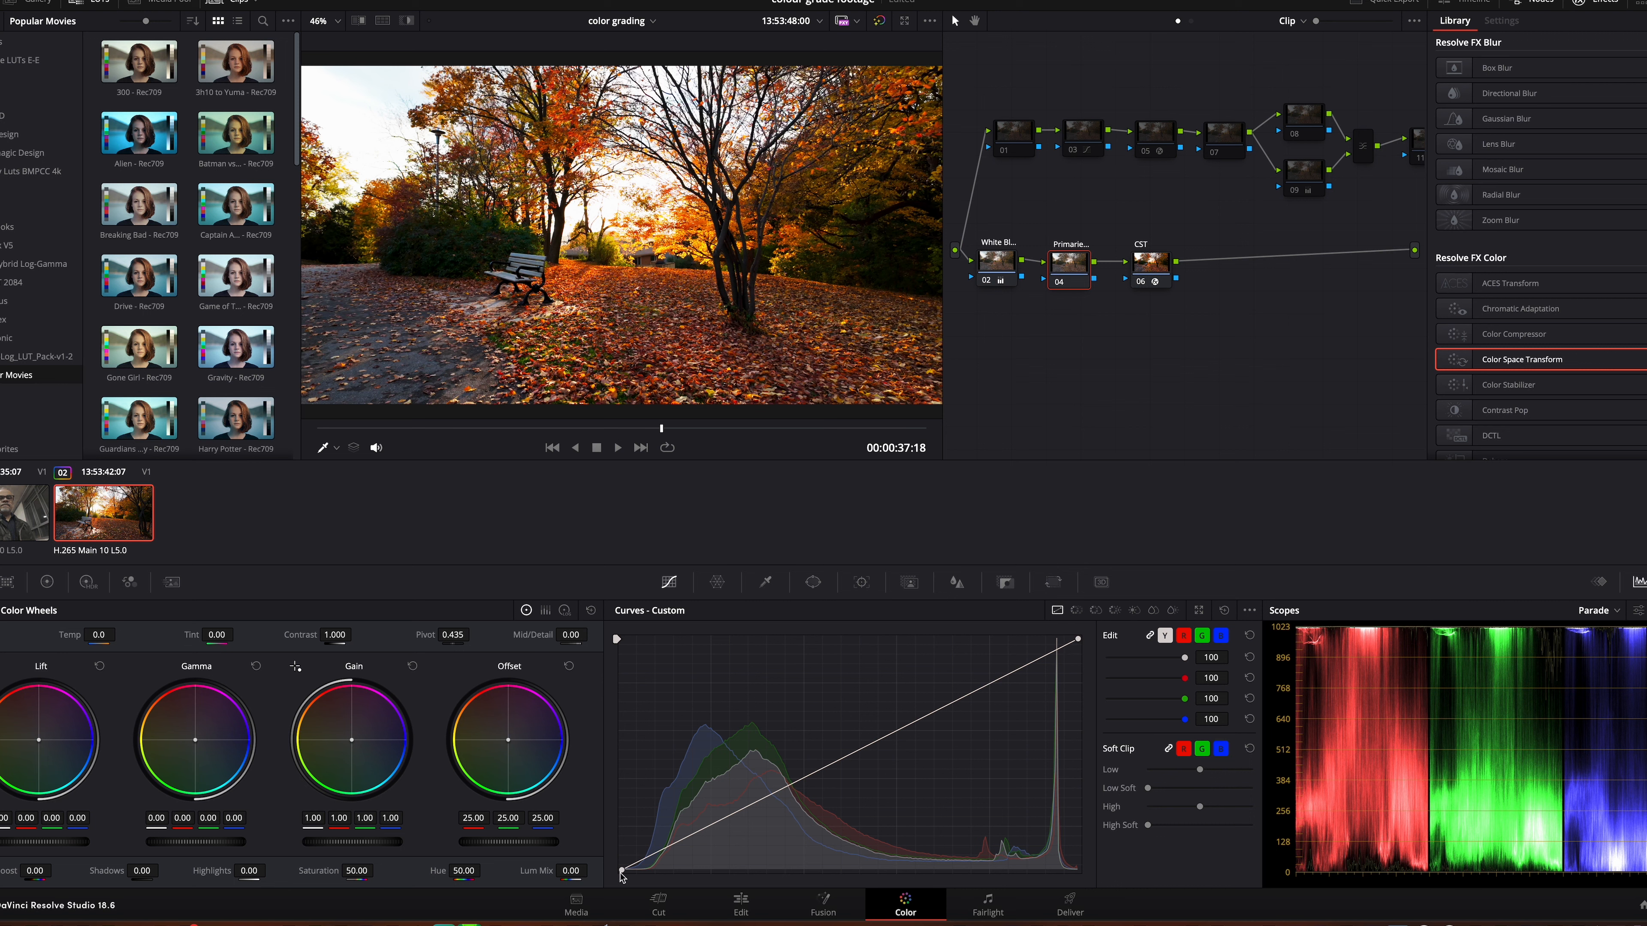
pyautogui.moveTo(621, 873); pyautogui.dragTo(599, 861)
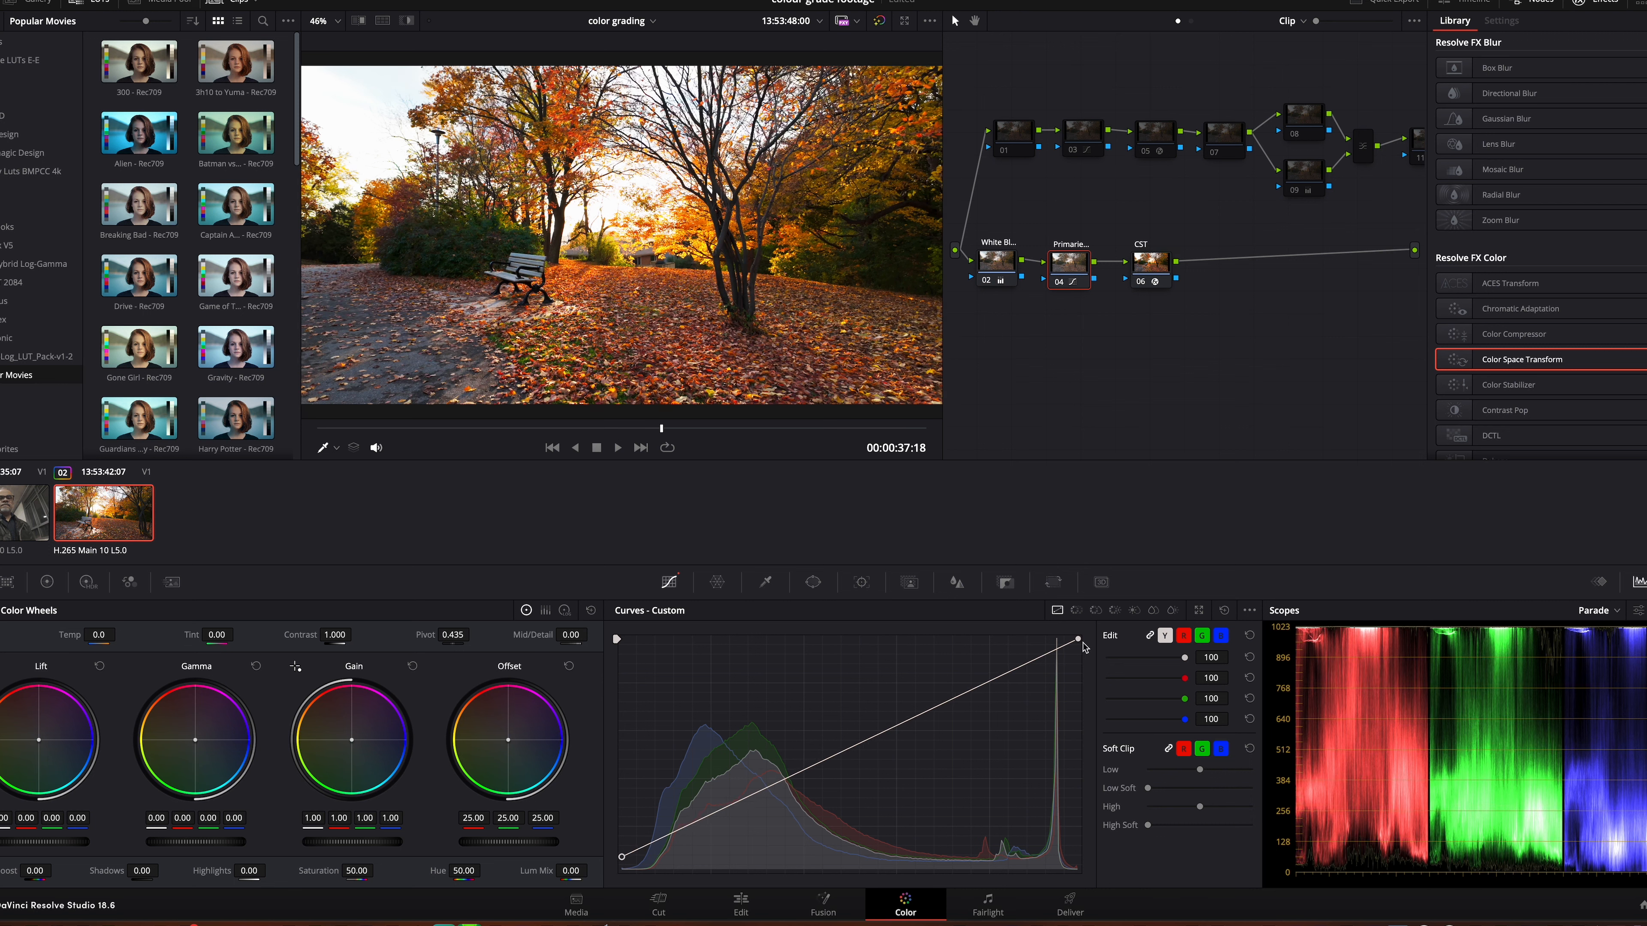
pyautogui.moveTo(1079, 644); pyautogui.dragTo(1081, 658)
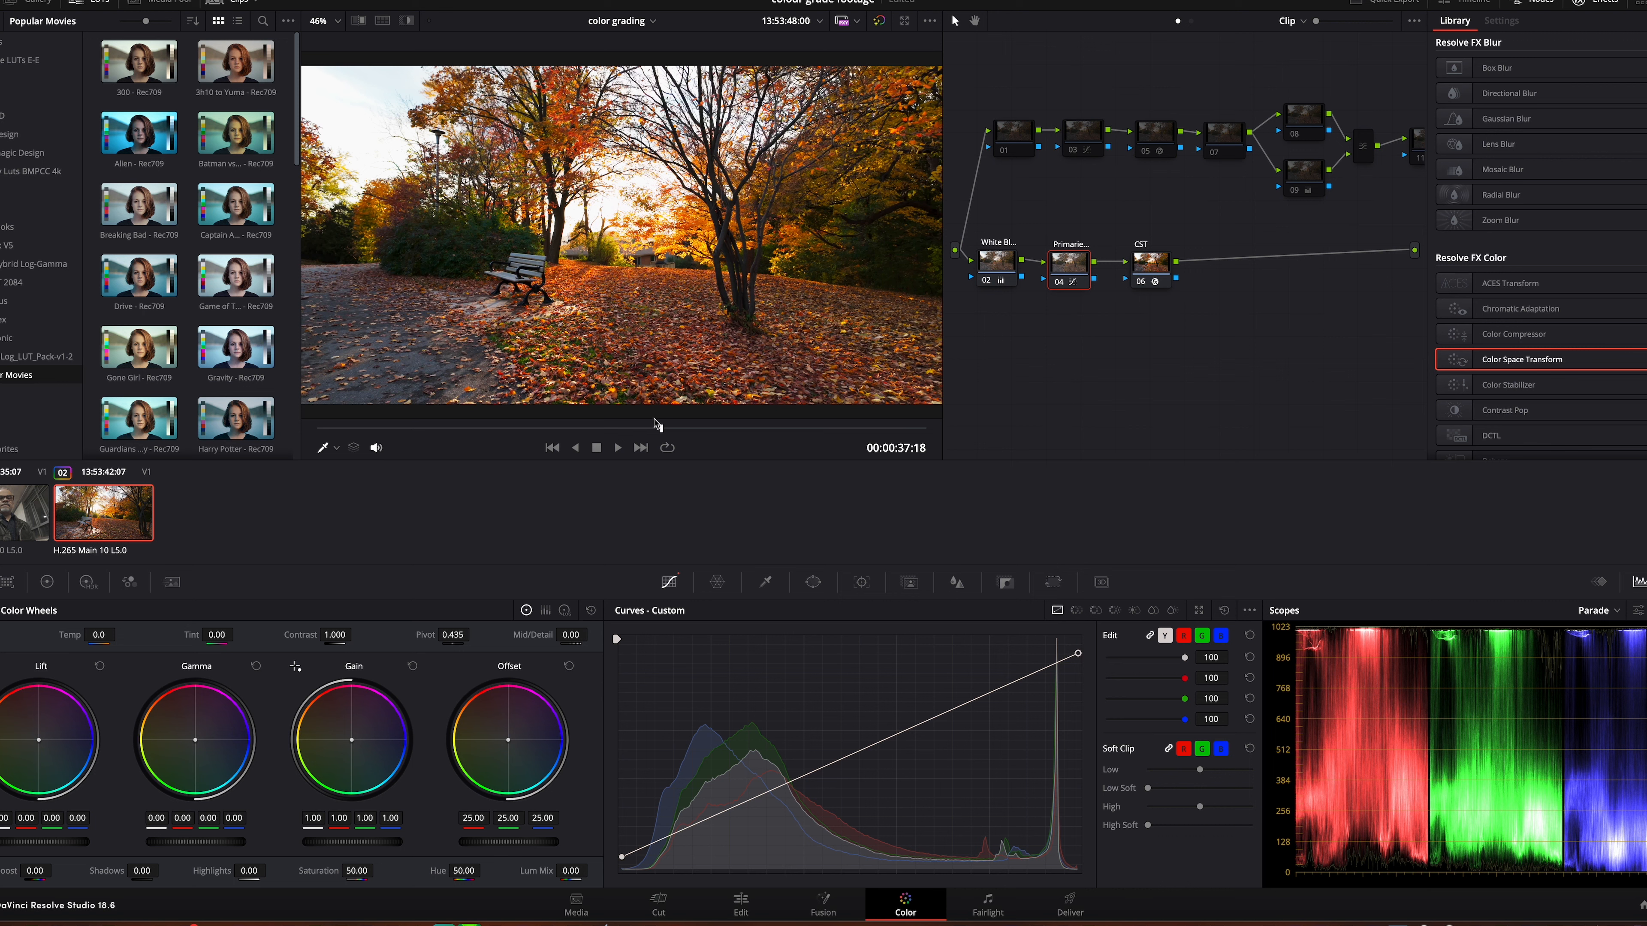
pyautogui.click(435, 430)
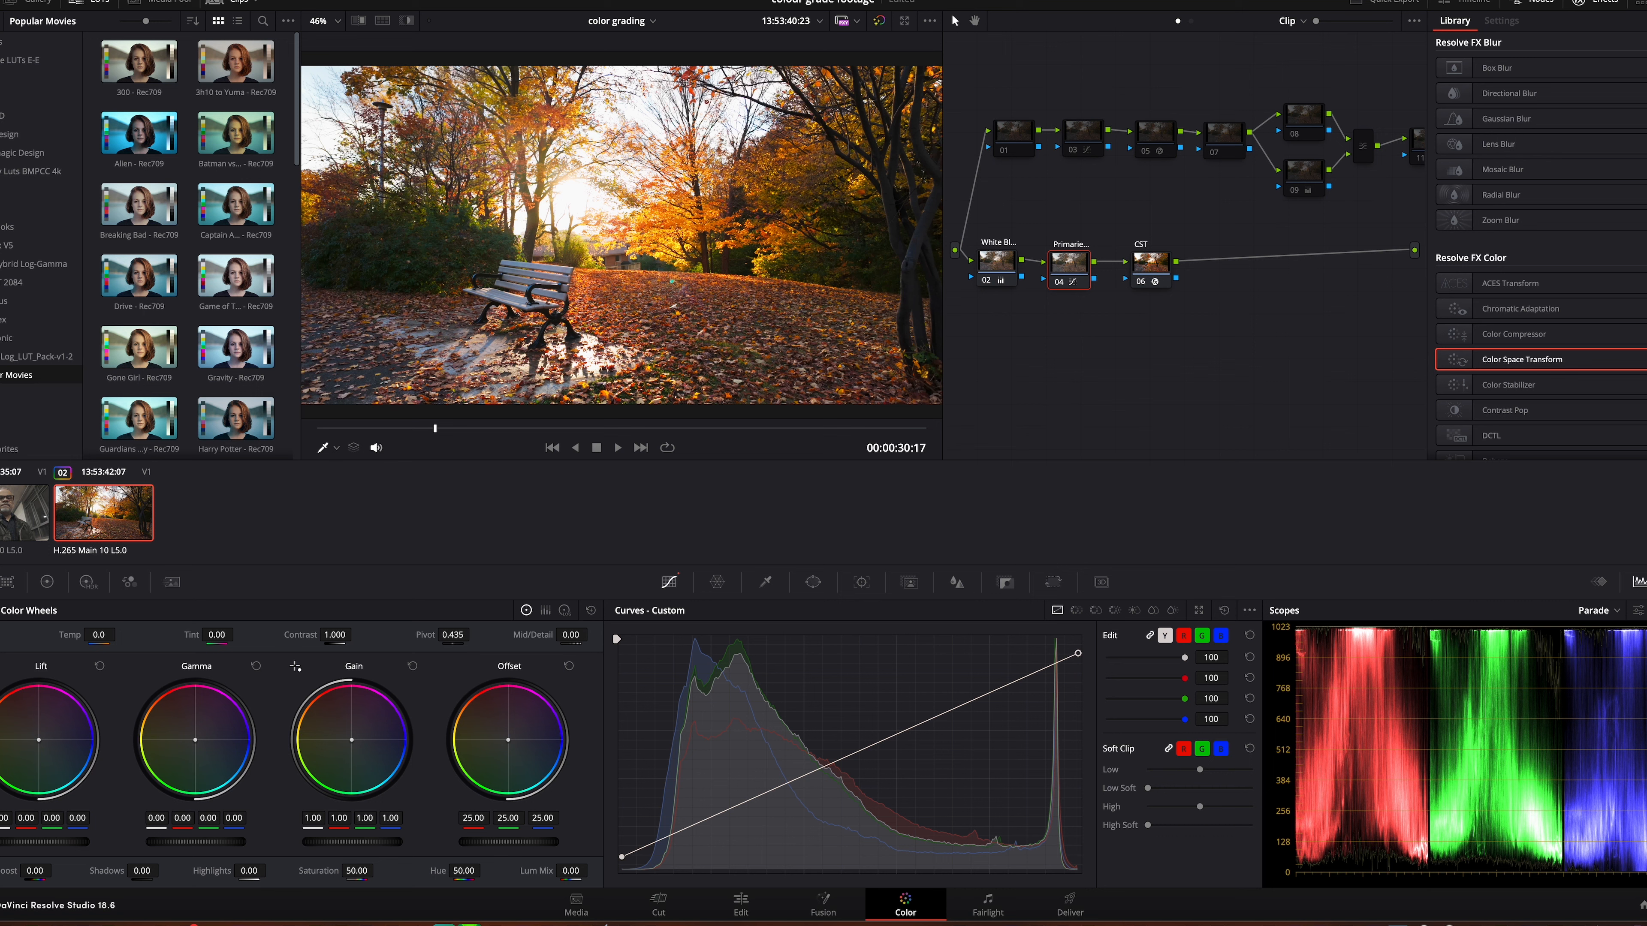
pyautogui.moveTo(1078, 267); pyautogui.dragTo(1084, 266)
# Set the CST node's Input Color Space to Use timeline
pyautogui.click(1148, 271)
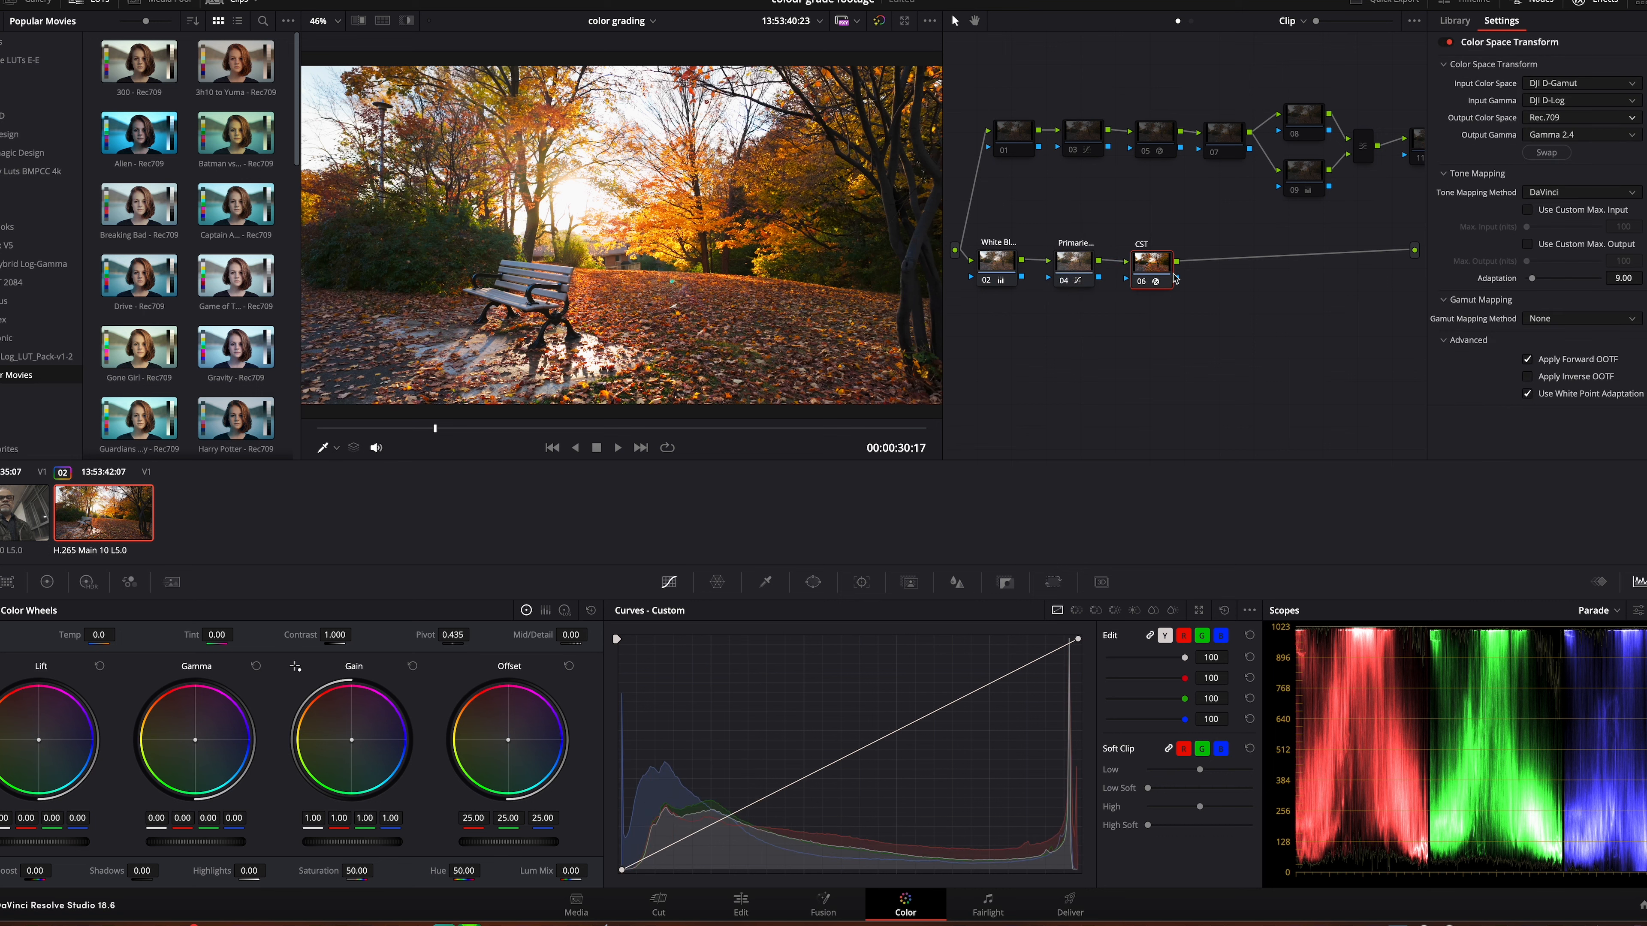
pyautogui.click(1634, 84)
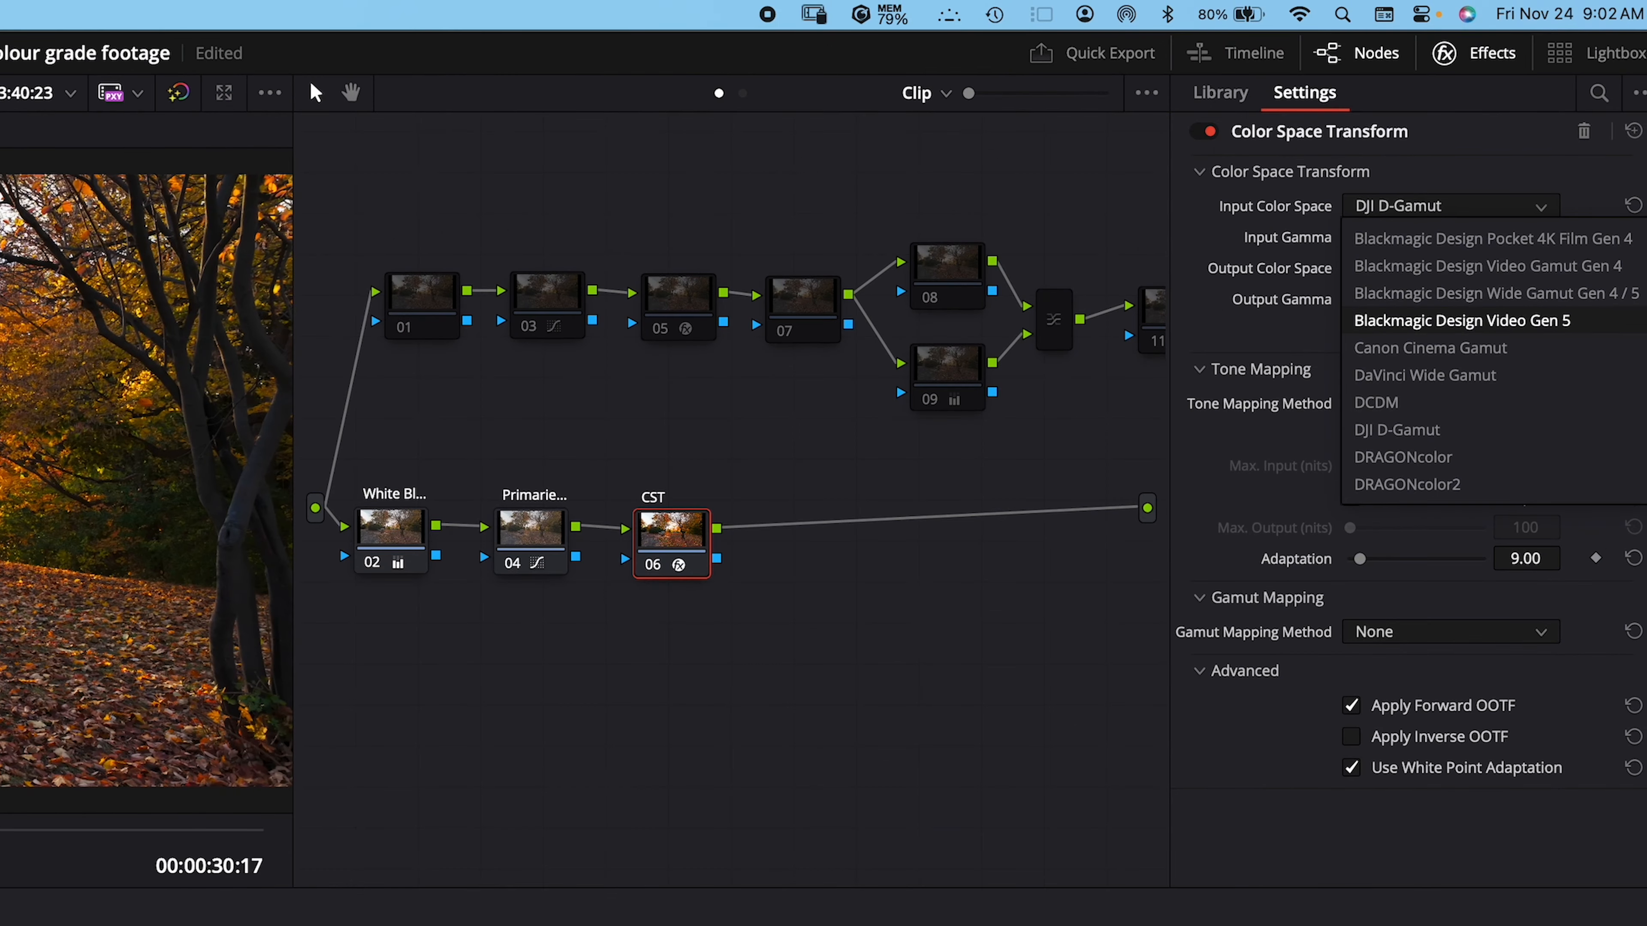
pyautogui.scroll(5, 1614, 101)
pyautogui.click(1507, 239)
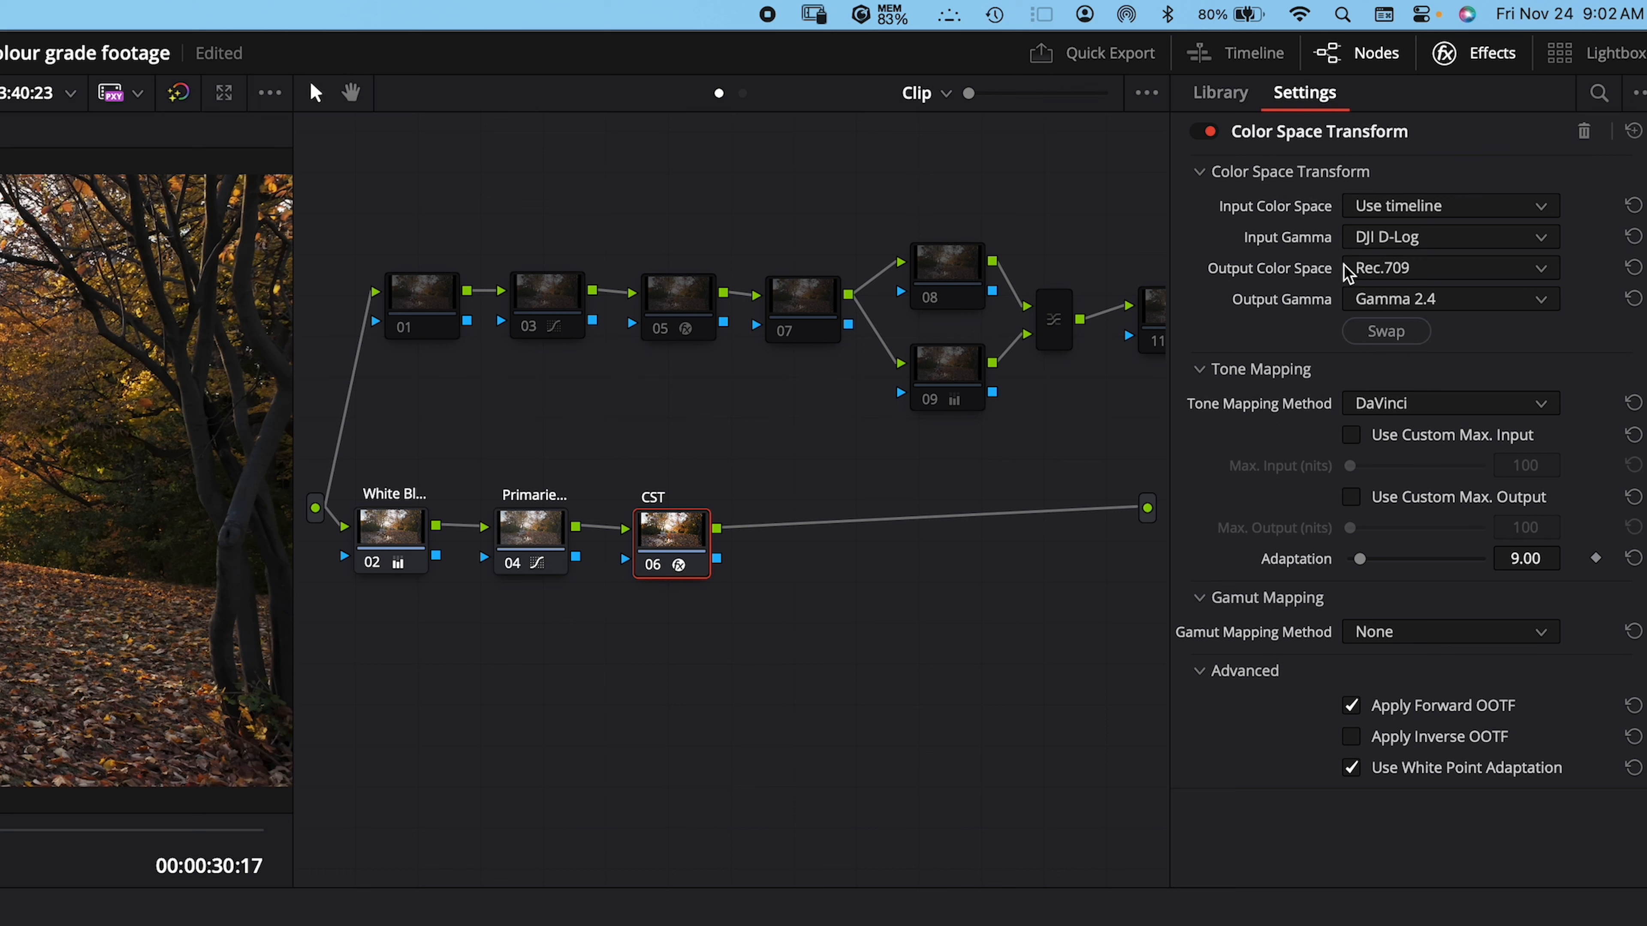
# Try Use timeline as the CST node's Output Color Space and return it to Rec.709
pyautogui.click(1553, 270)
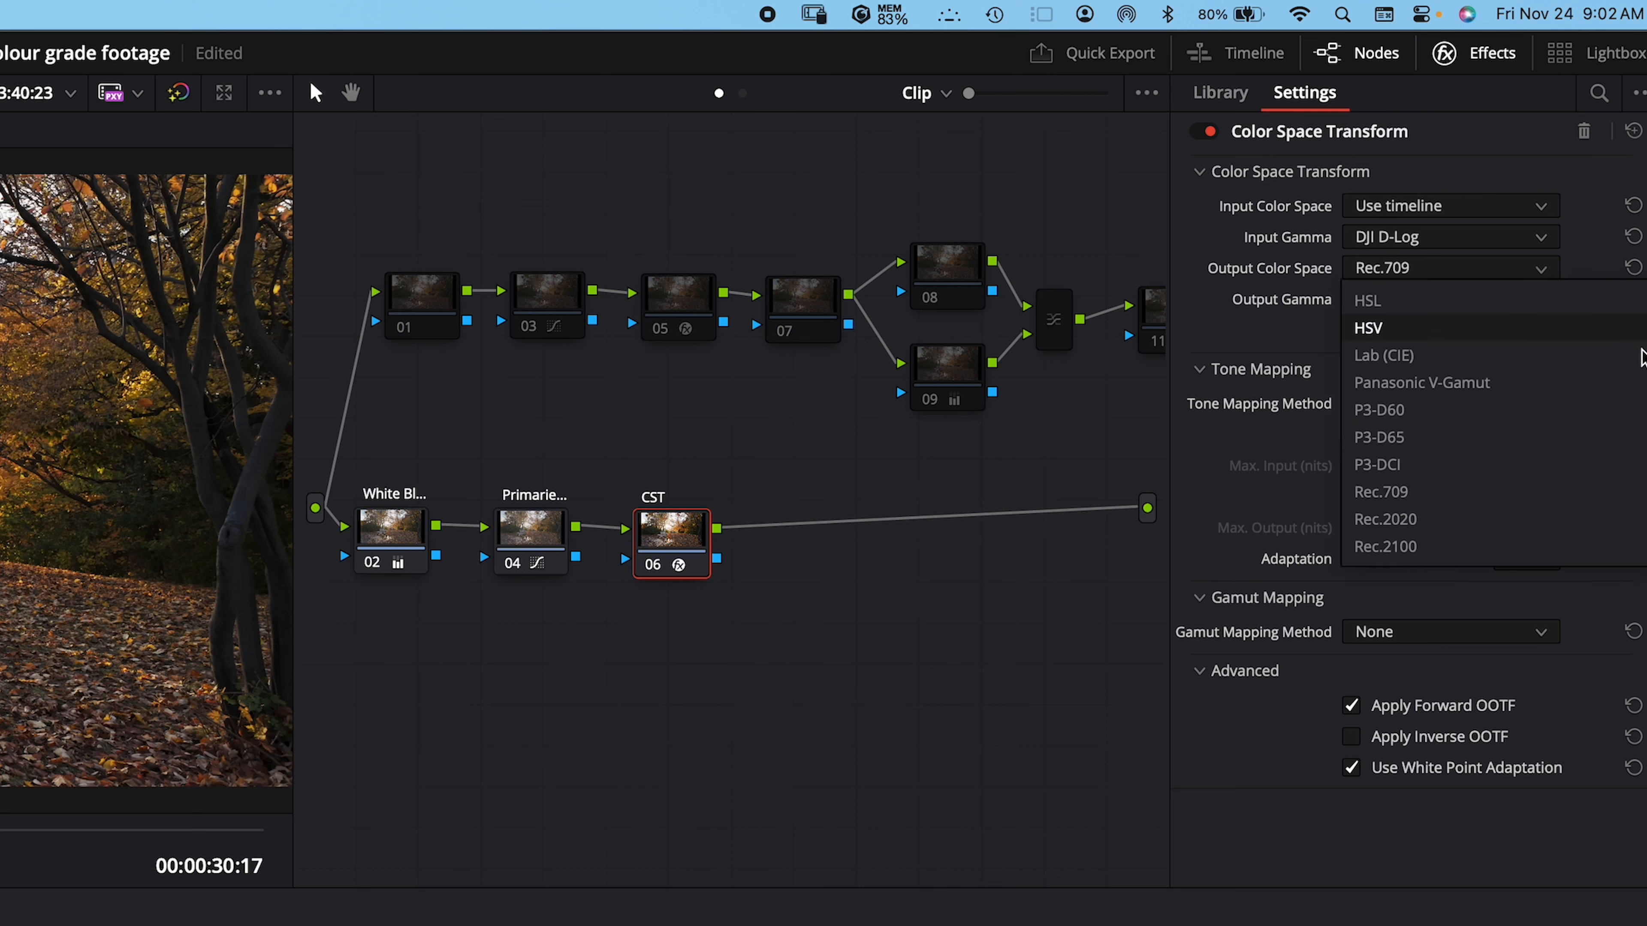
pyautogui.scroll(10, 1582, 309)
pyautogui.click(1582, 306)
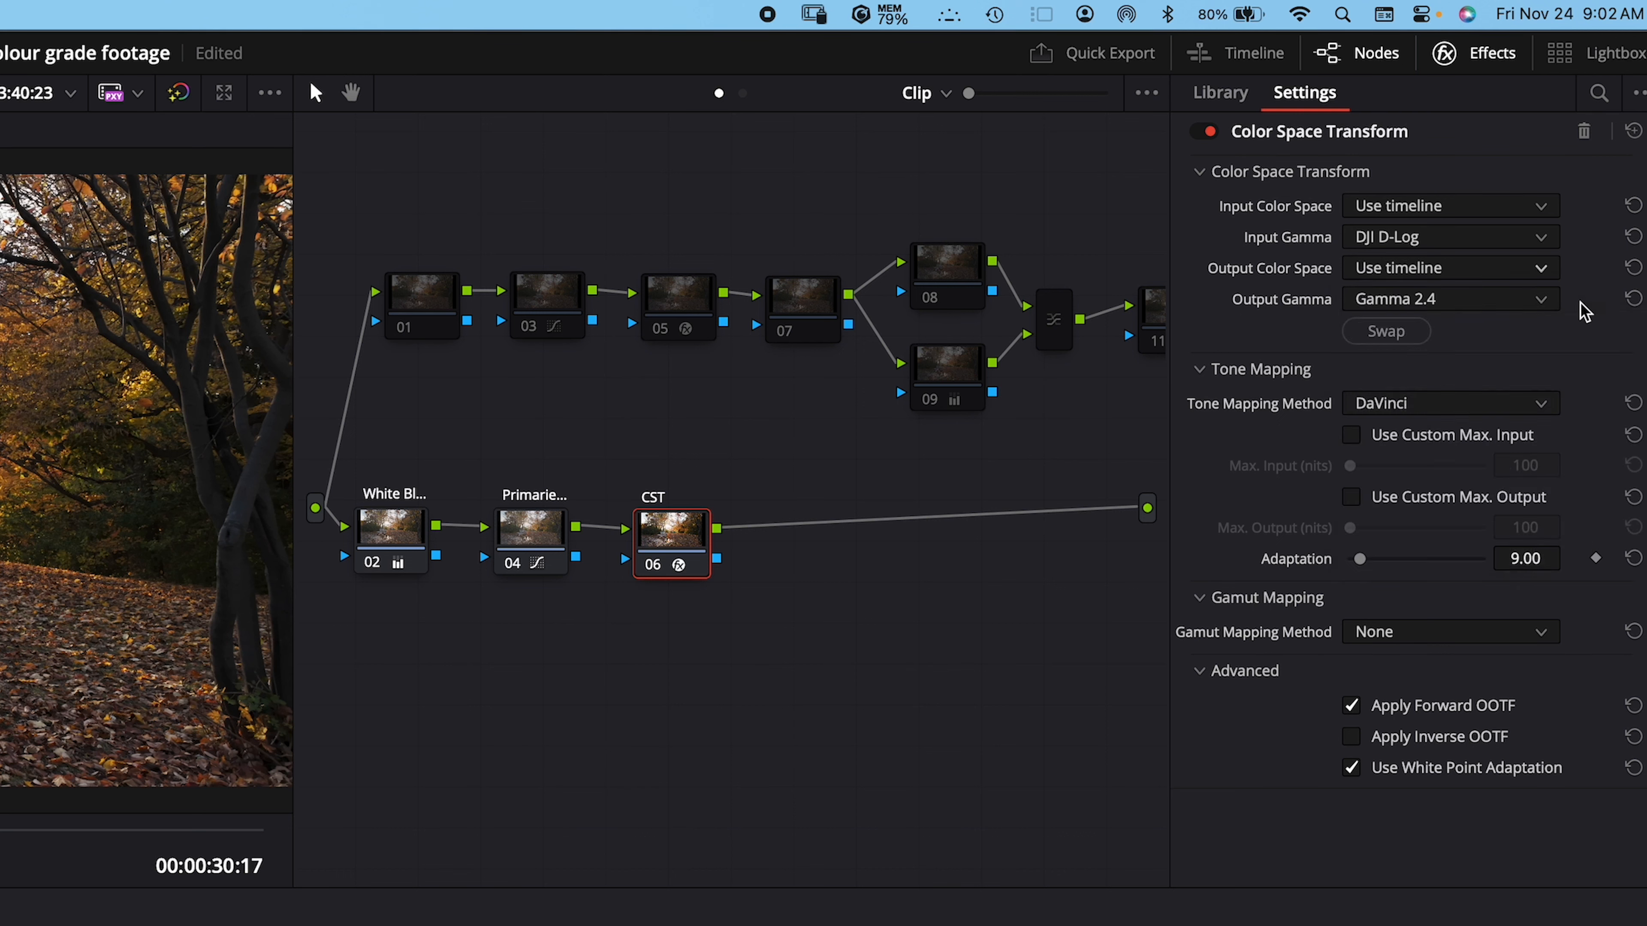
pyautogui.click(1549, 273)
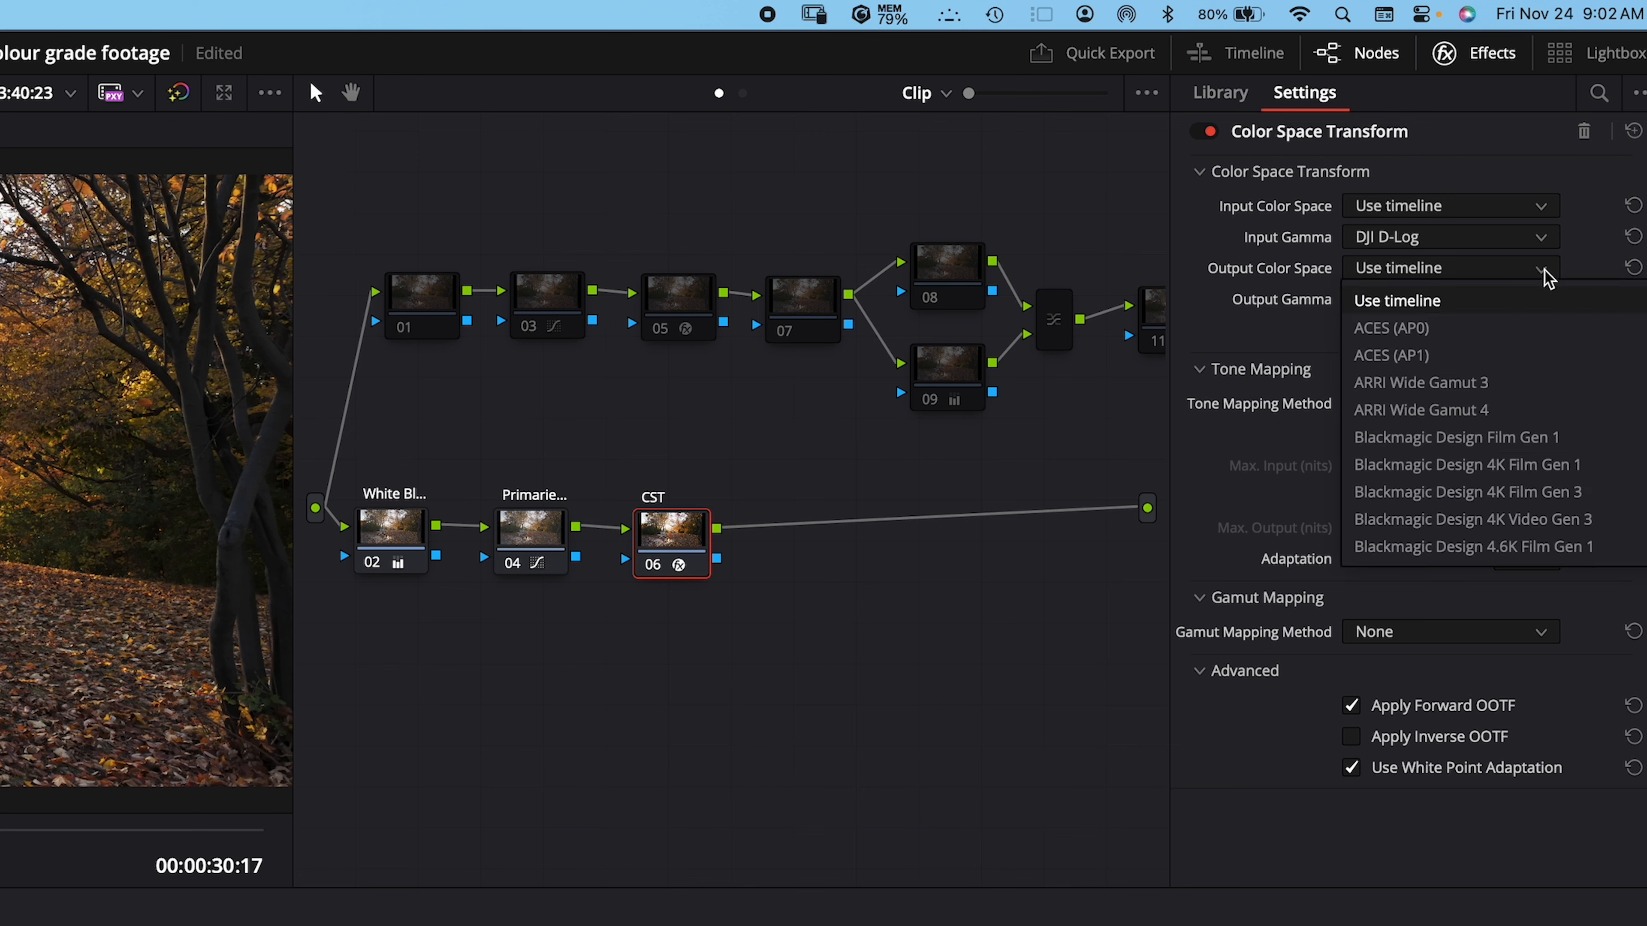
pyautogui.scroll(-5, 1549, 298)
pyautogui.scroll(-5, 1491, 422)
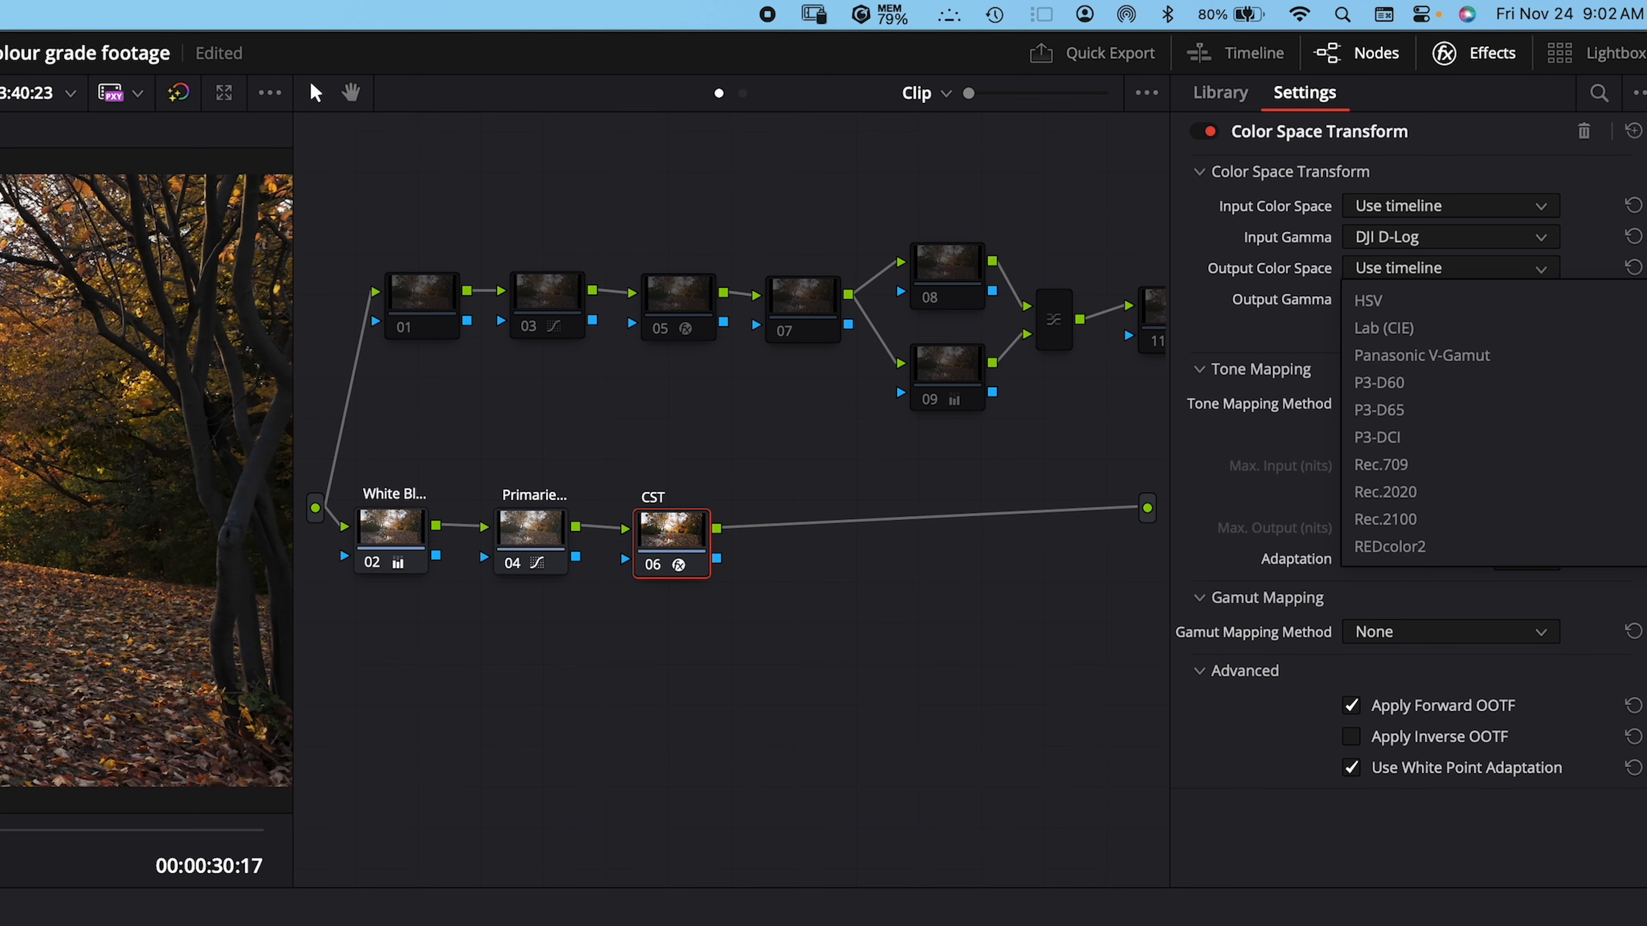
pyautogui.scroll(2, 1491, 422)
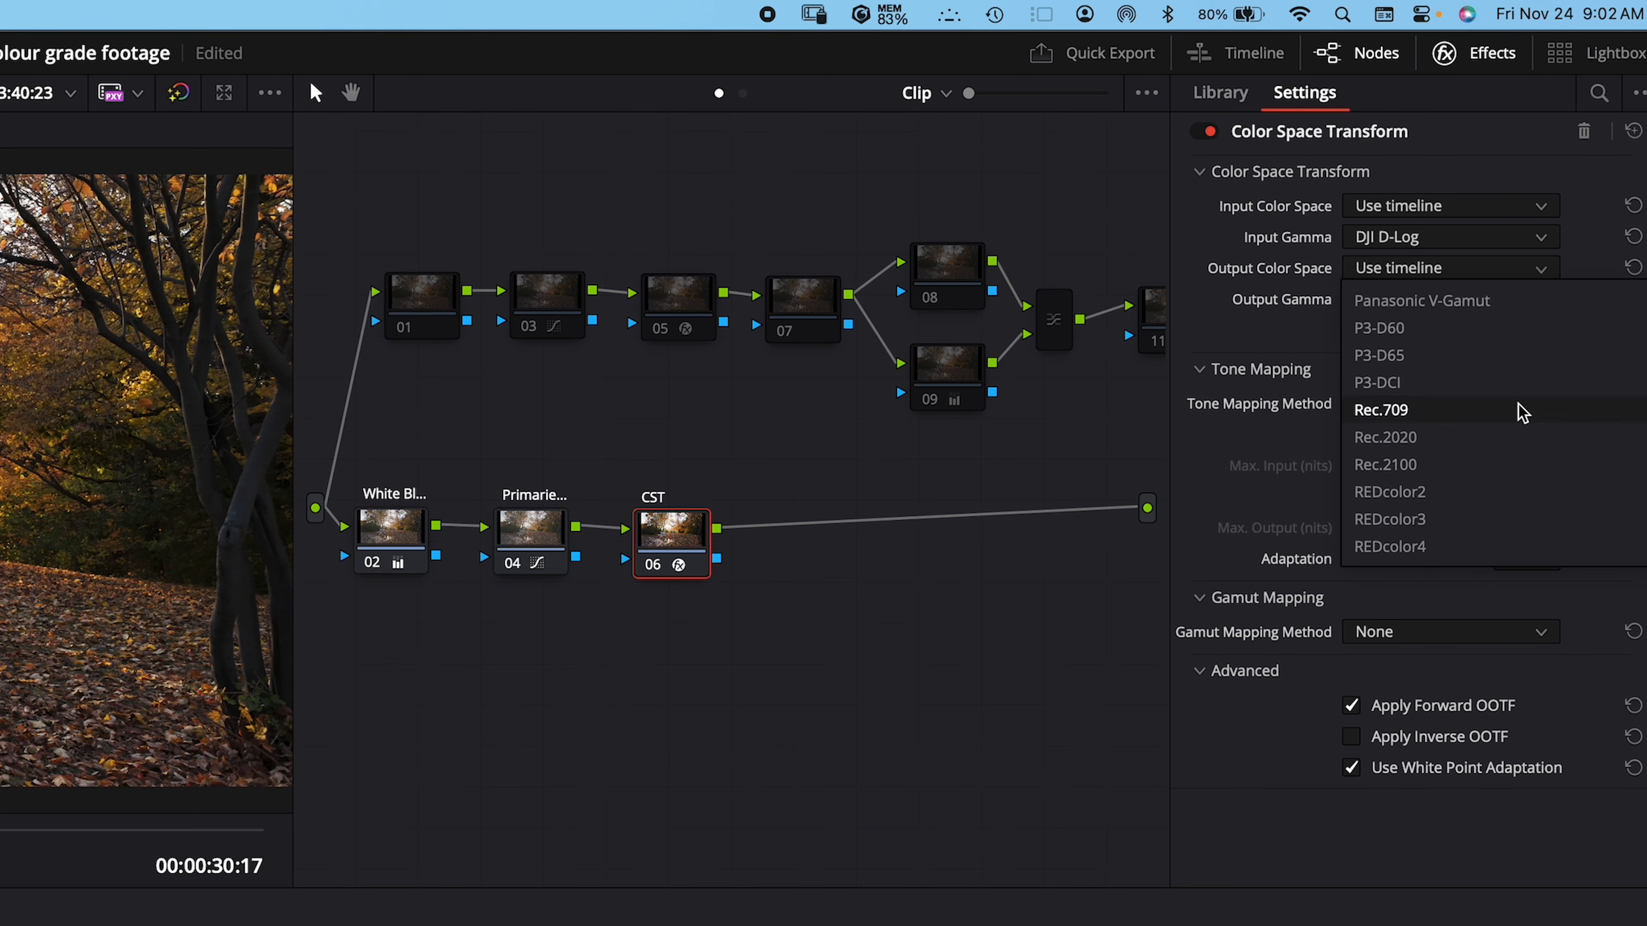
pyautogui.click(1535, 412)
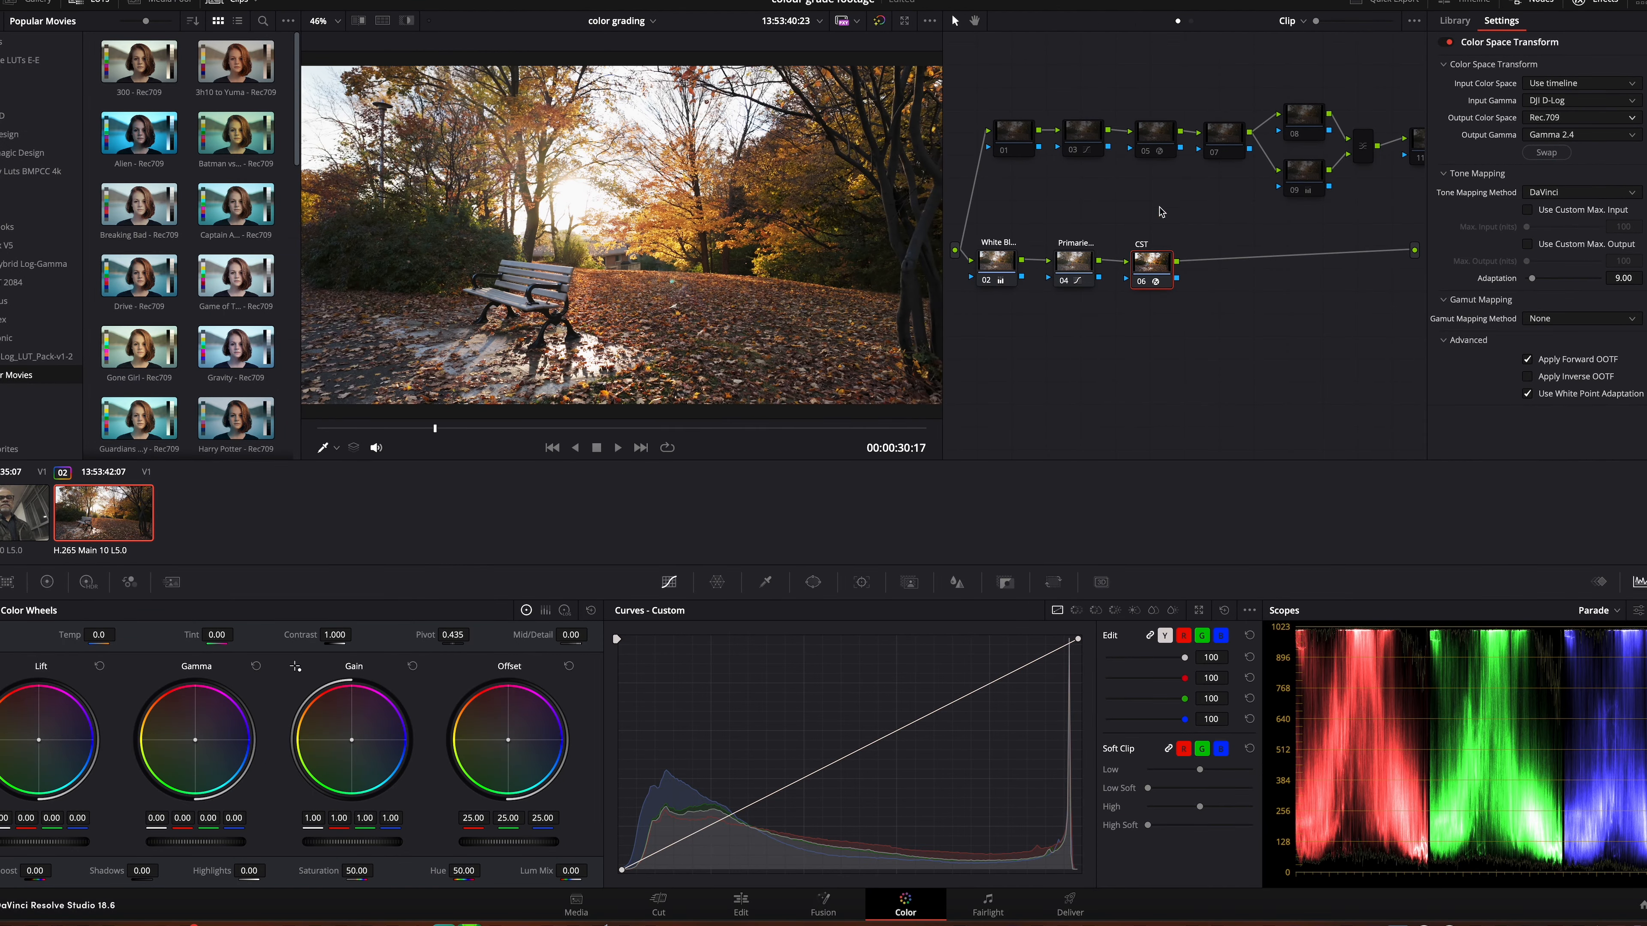
# On the Primaries node, add two custom curve points, pulling the highlights down and lifting the shadows slightly
pyautogui.click(1606, 3)
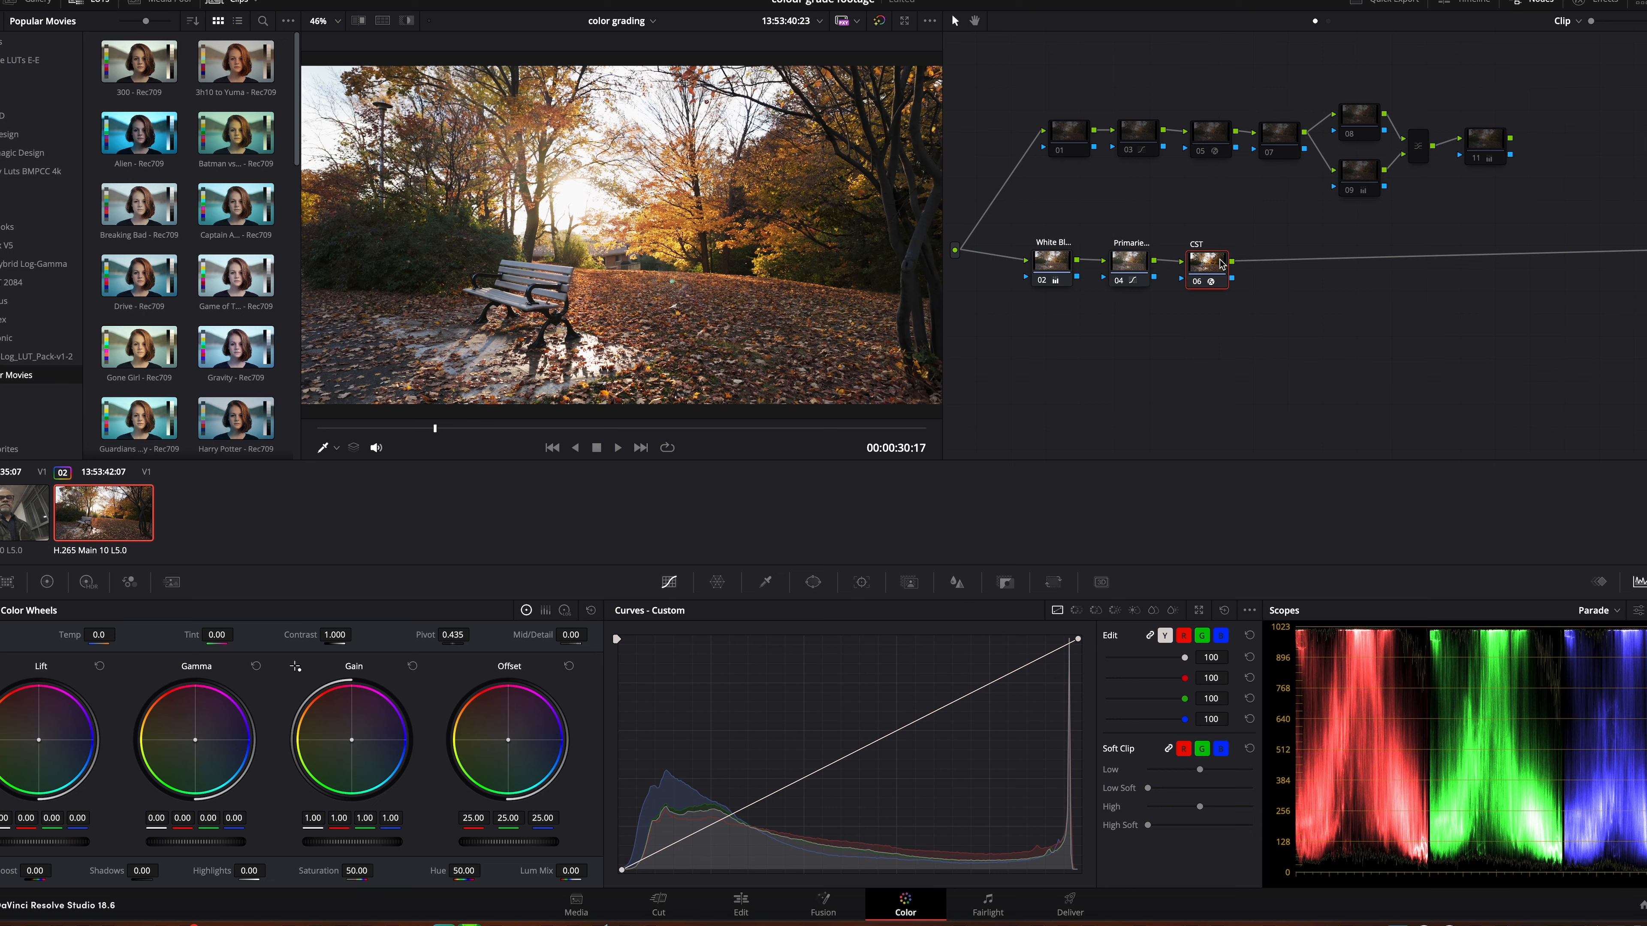
pyautogui.moveTo(1212, 261); pyautogui.dragTo(1216, 259)
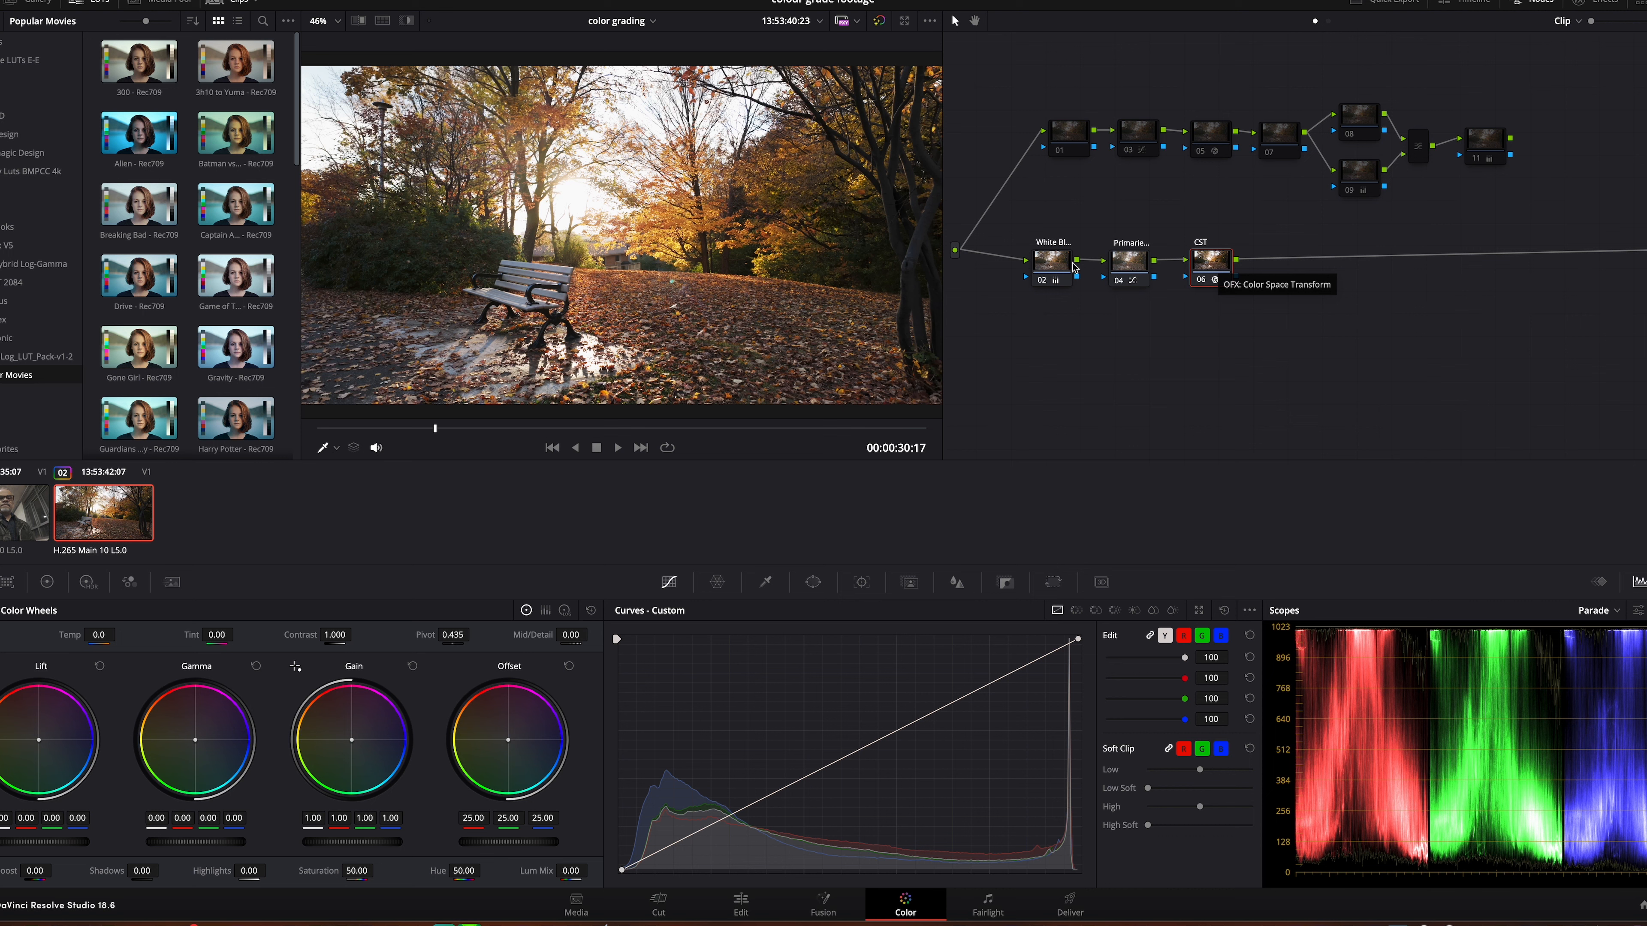
pyautogui.click(1135, 263)
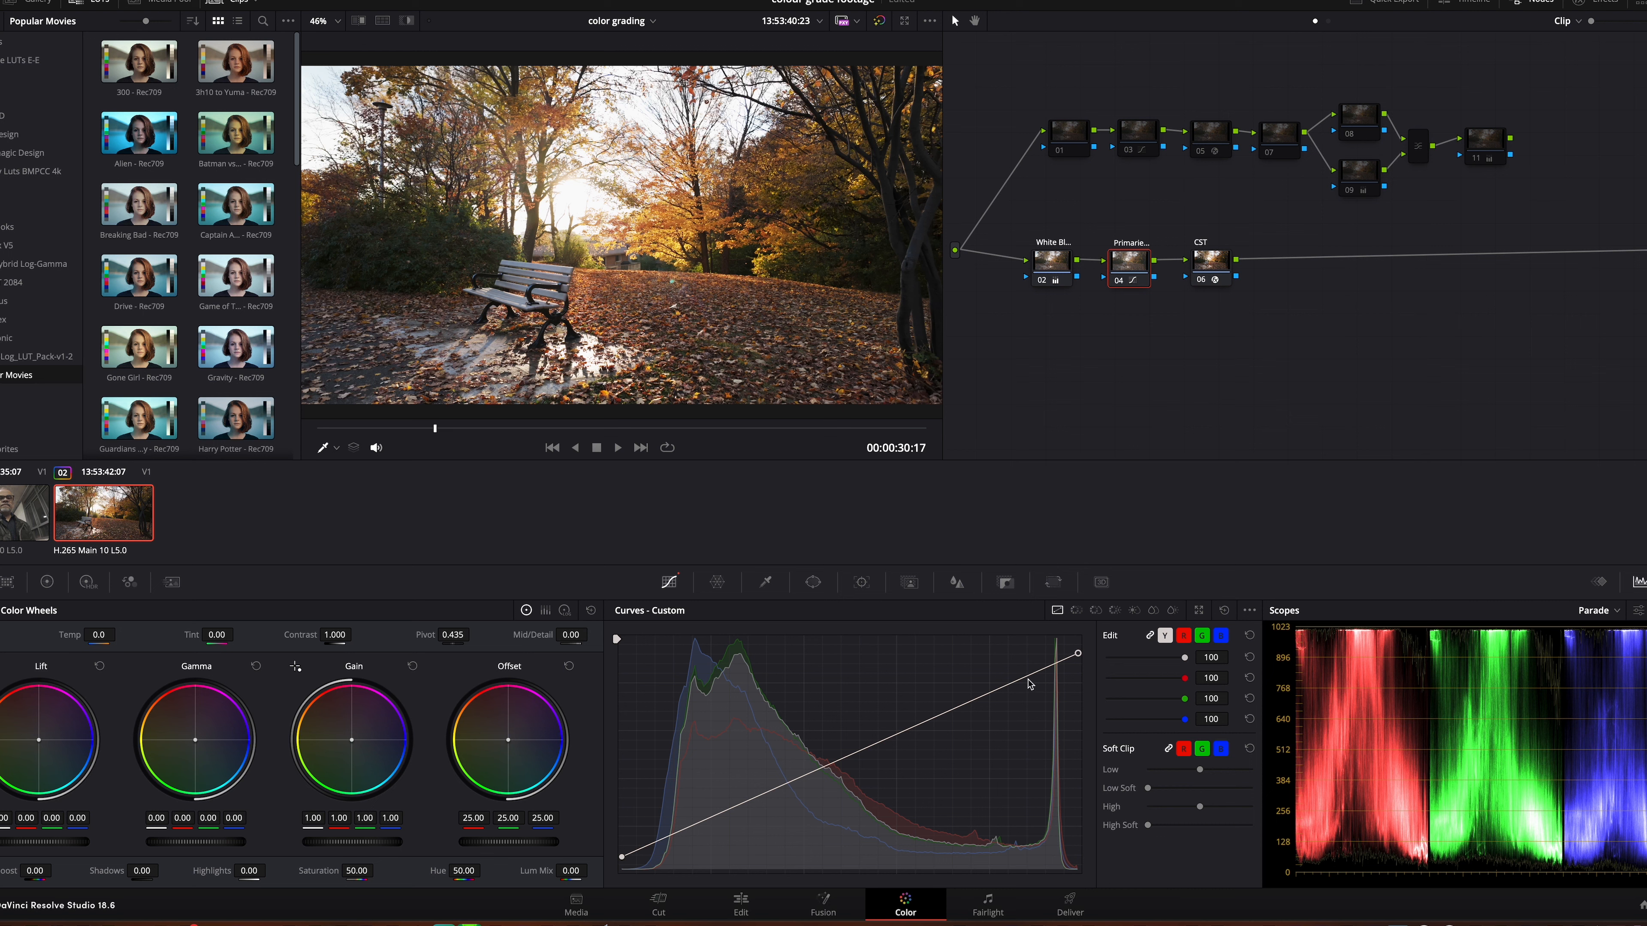
pyautogui.moveTo(1031, 676); pyautogui.dragTo(1033, 698)
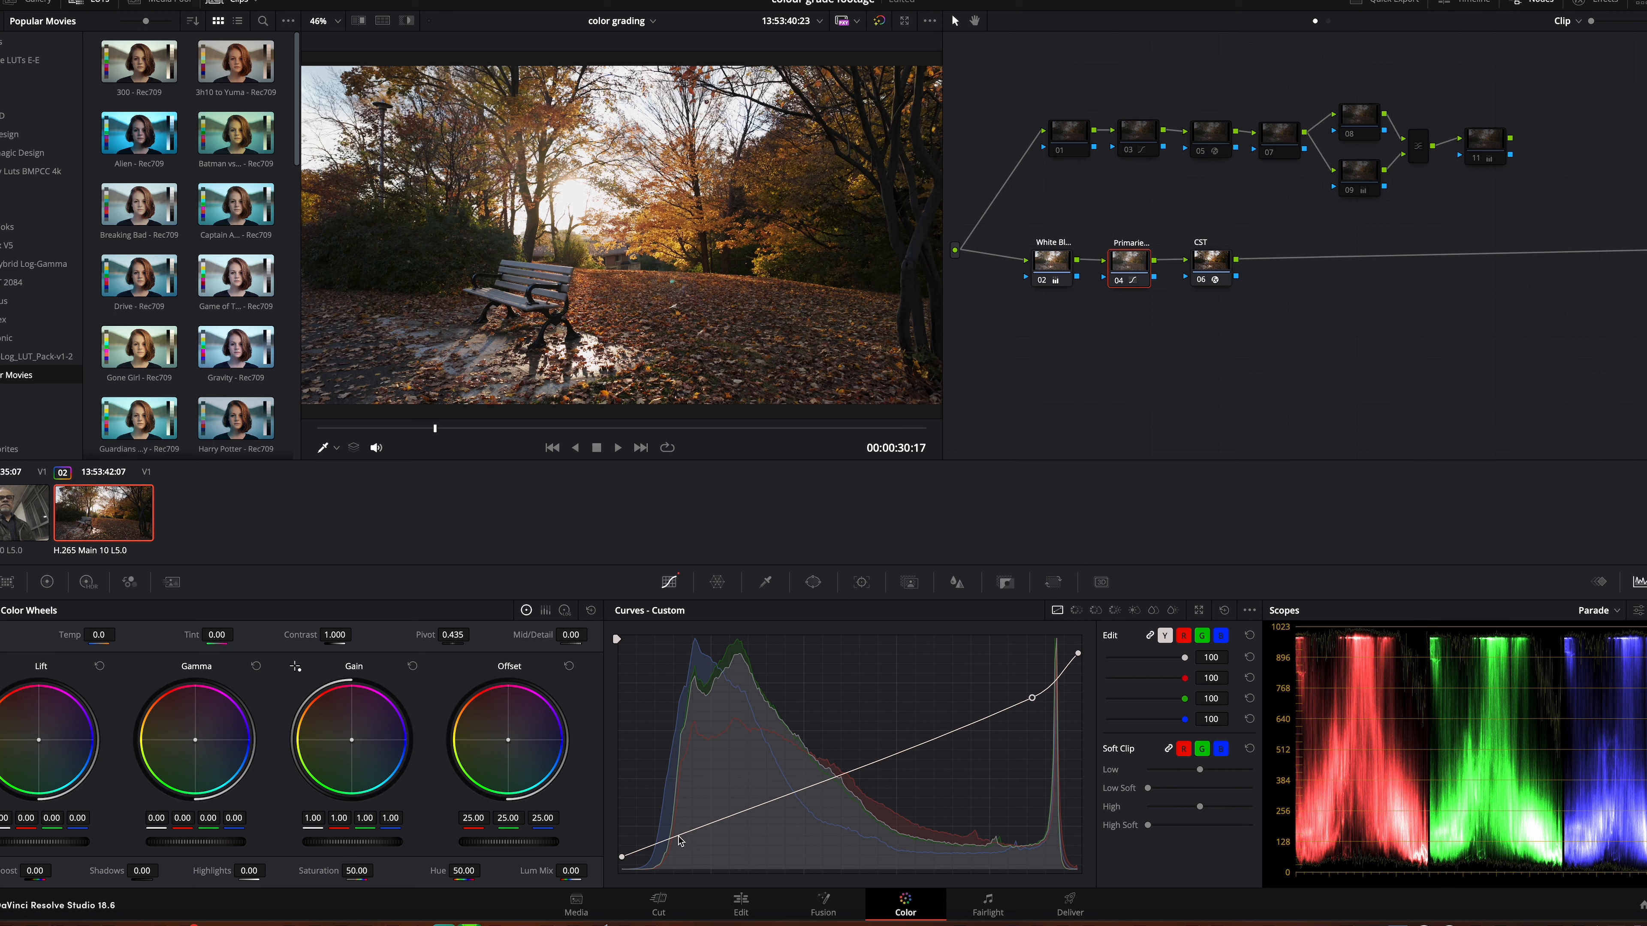
pyautogui.moveTo(680, 835); pyautogui.dragTo(694, 823)
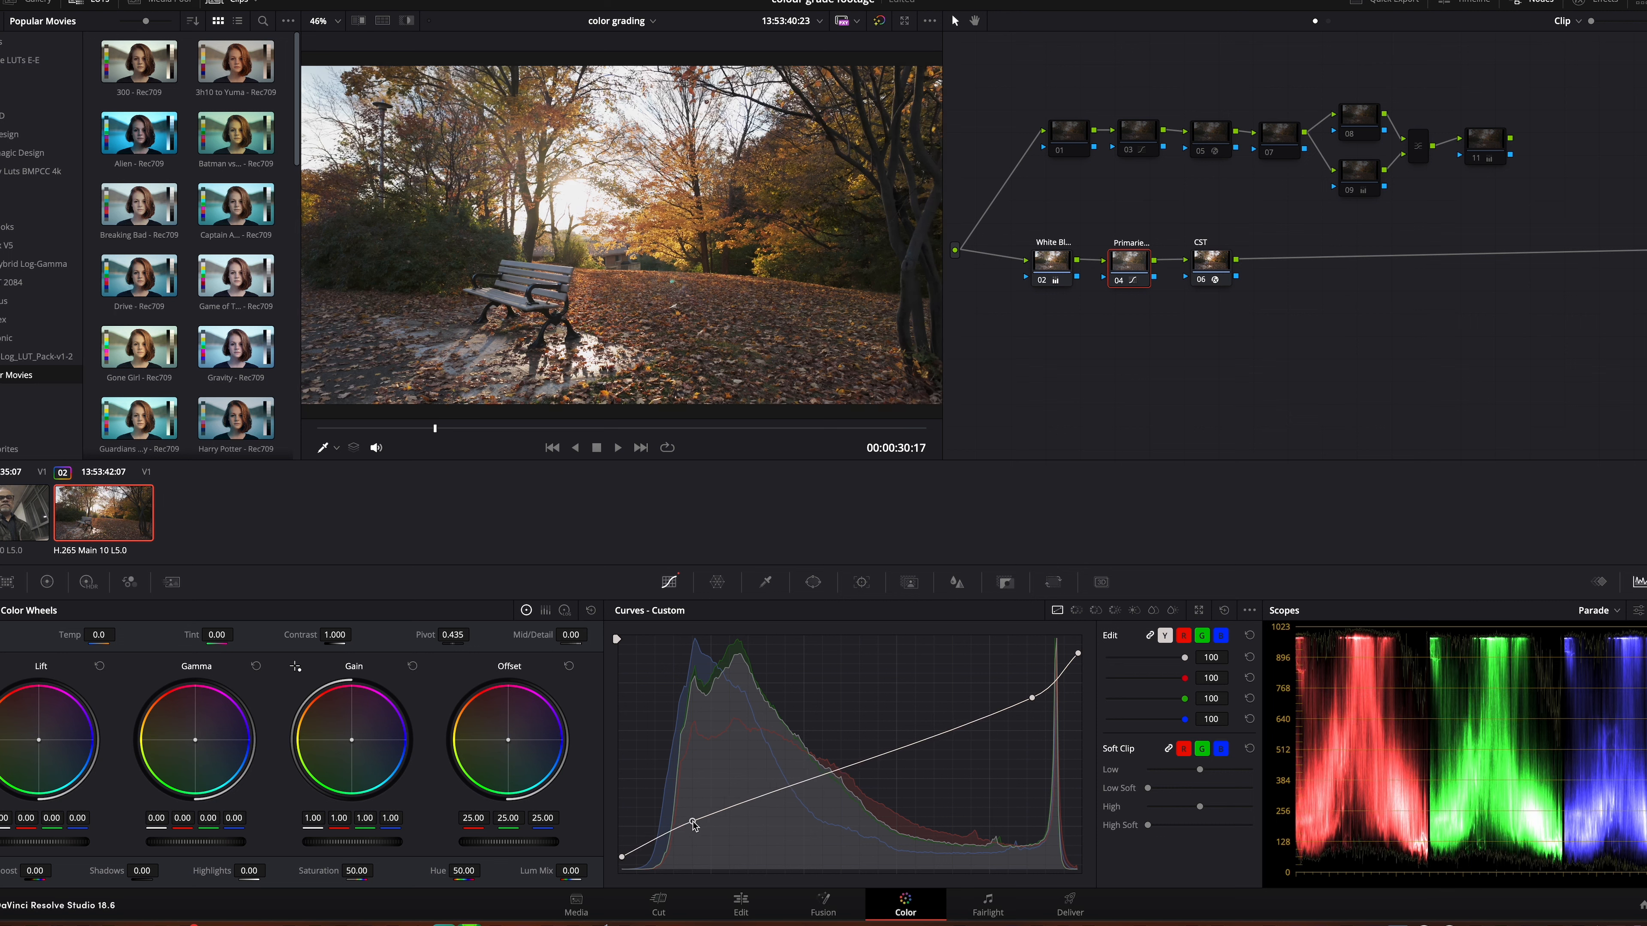
pyautogui.moveTo(1032, 699); pyautogui.dragTo(1040, 712)
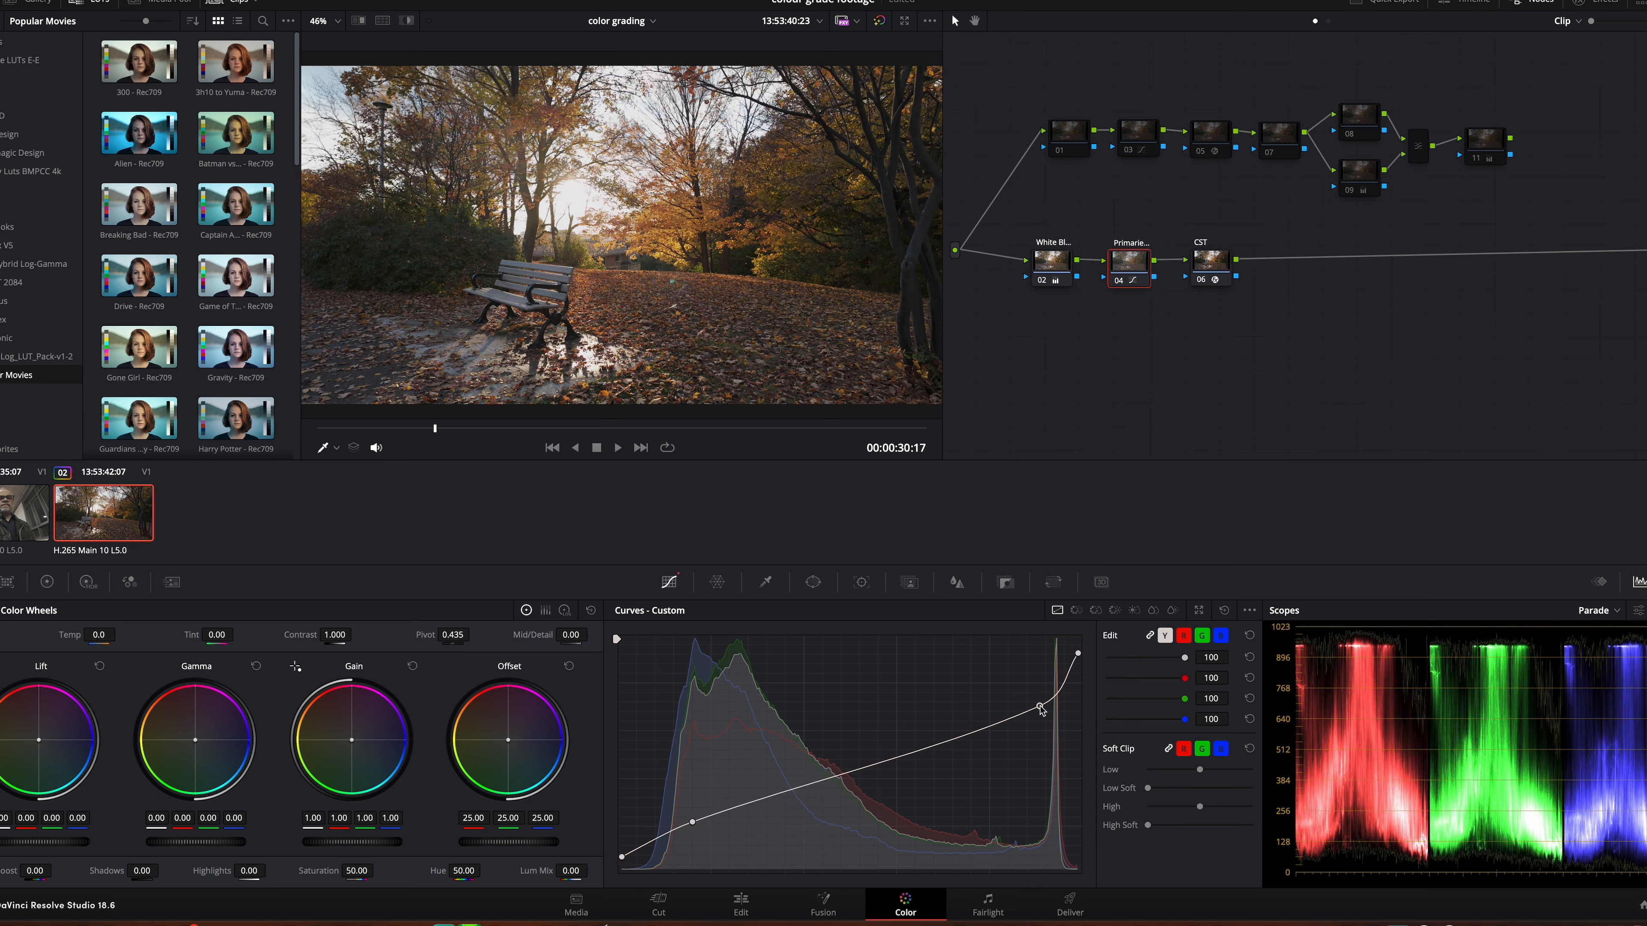
pyautogui.moveTo(693, 822); pyautogui.dragTo(688, 824)
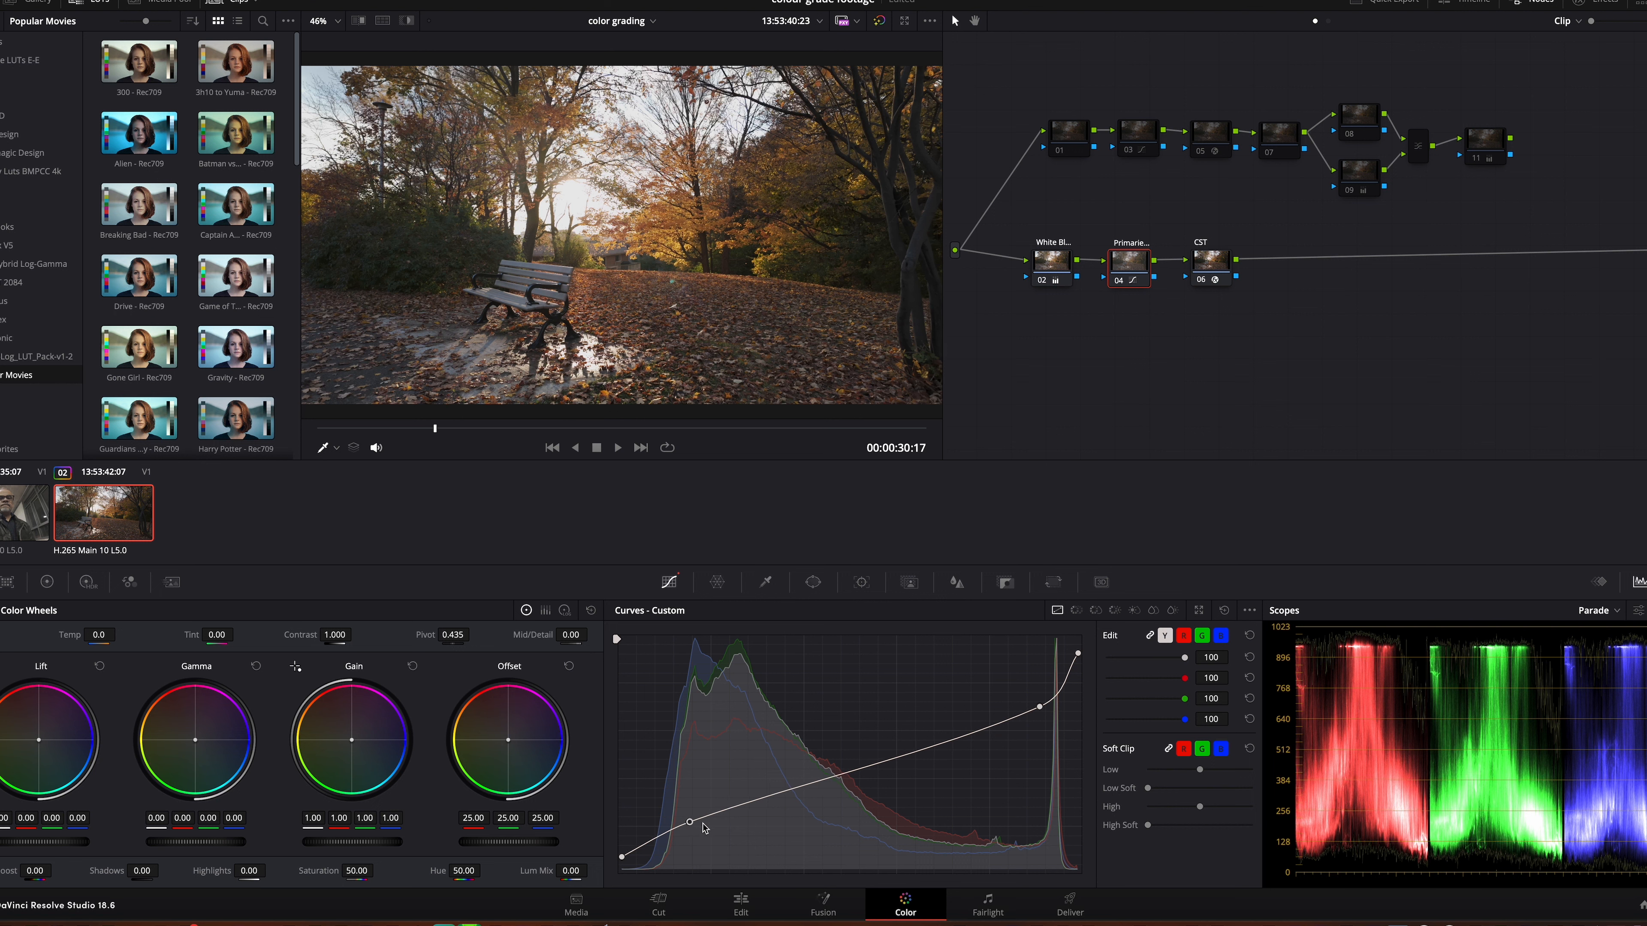
pyautogui.moveTo(687, 824); pyautogui.dragTo(683, 828)
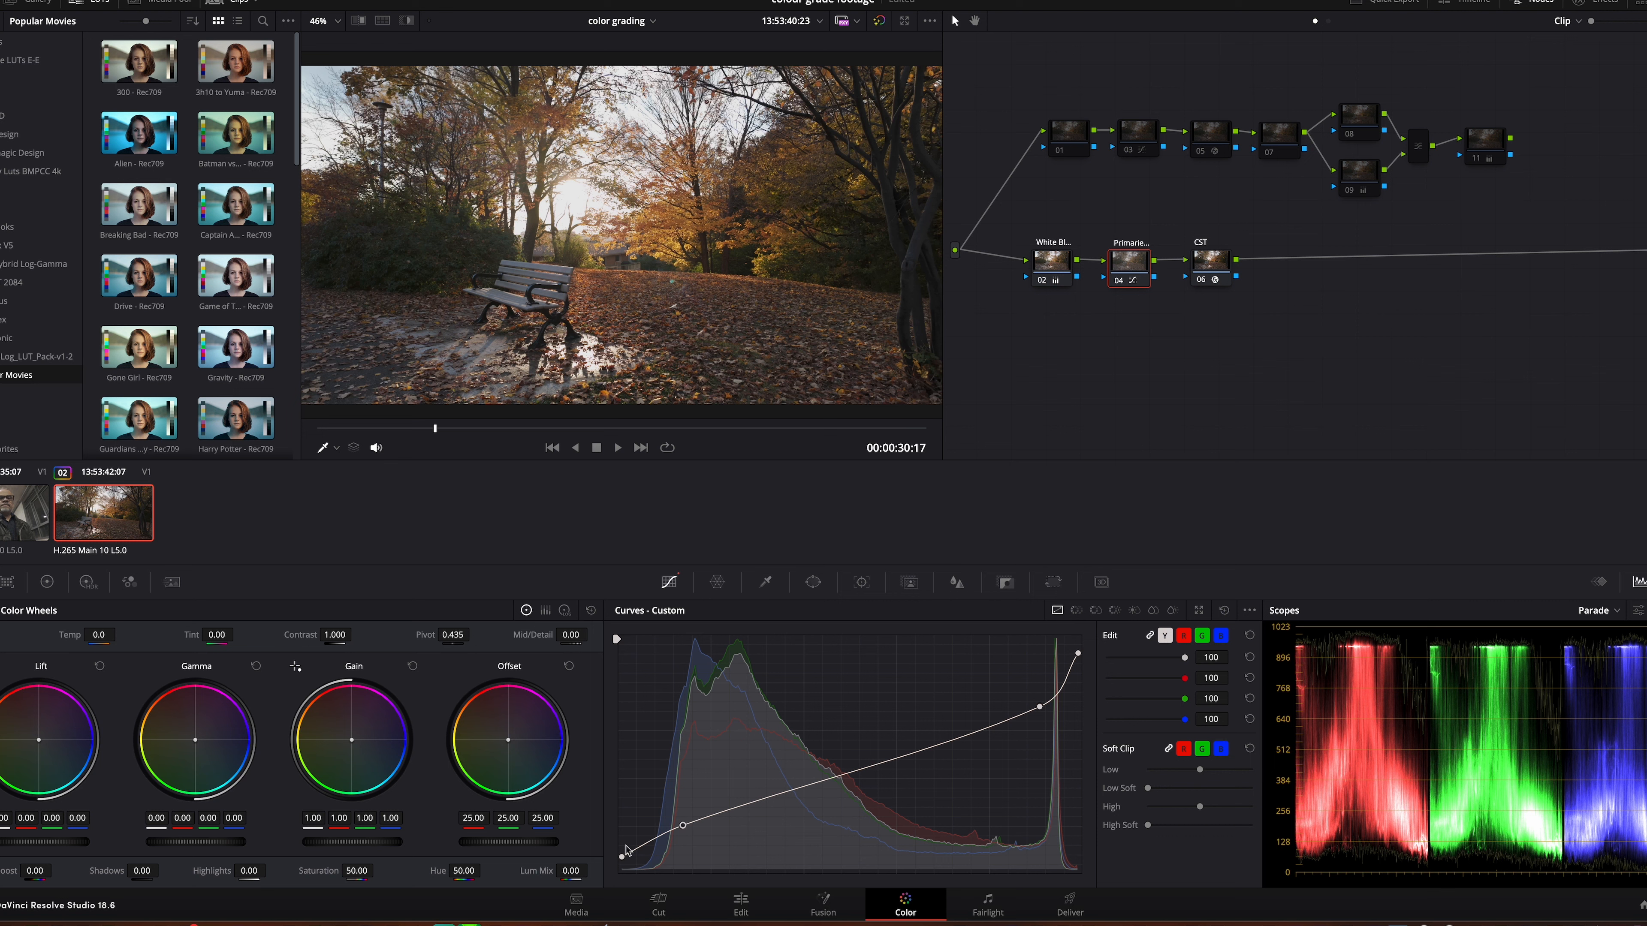
# Add a midtone point to the Primaries node's custom curve and nudge it slightly lower
pyautogui.click(844, 778)
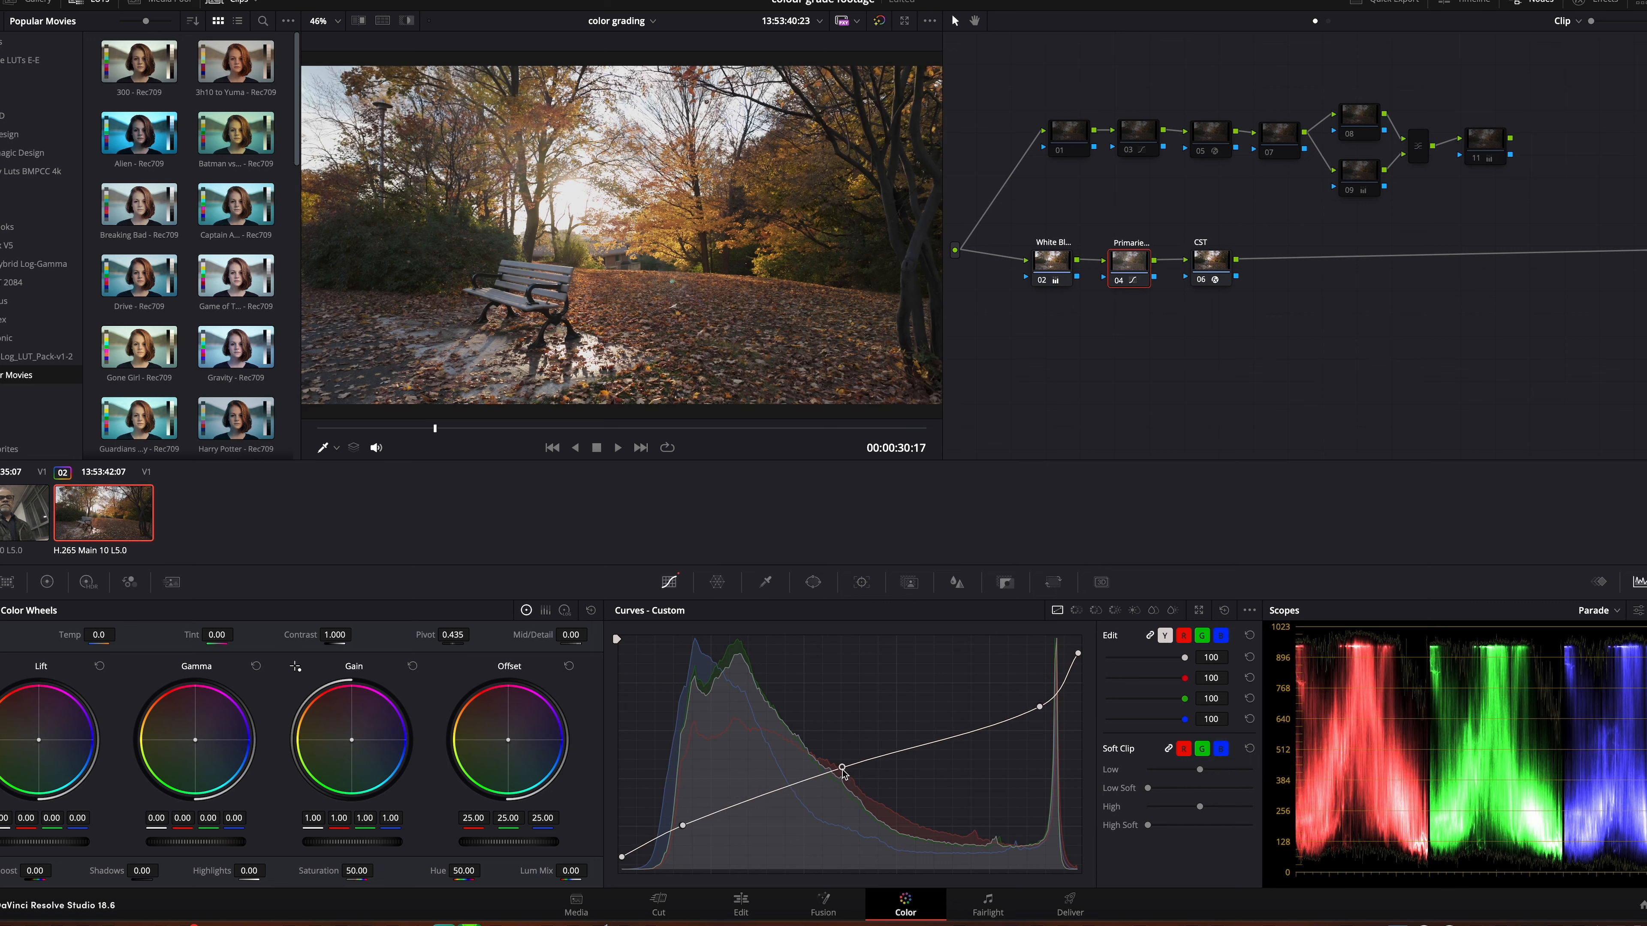
pyautogui.moveTo(845, 777); pyautogui.dragTo(846, 774)
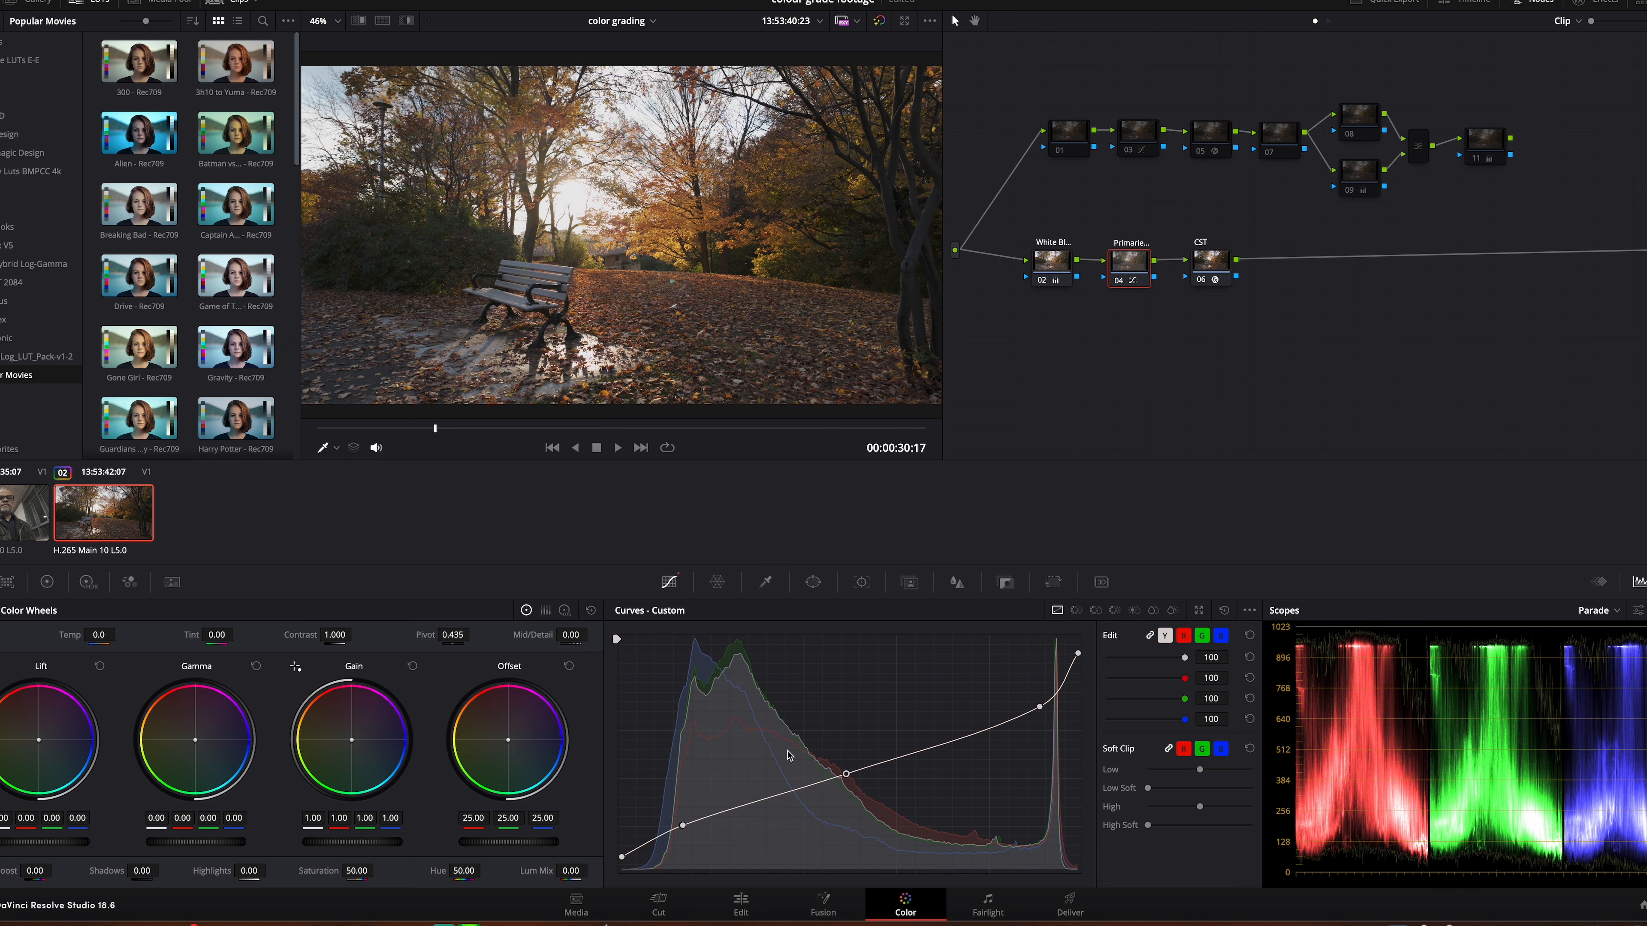
pyautogui.moveTo(846, 774); pyautogui.dragTo(844, 777)
# Add a serial node after the CST node and label it "RGB Channels"
pyautogui.click(1210, 264)
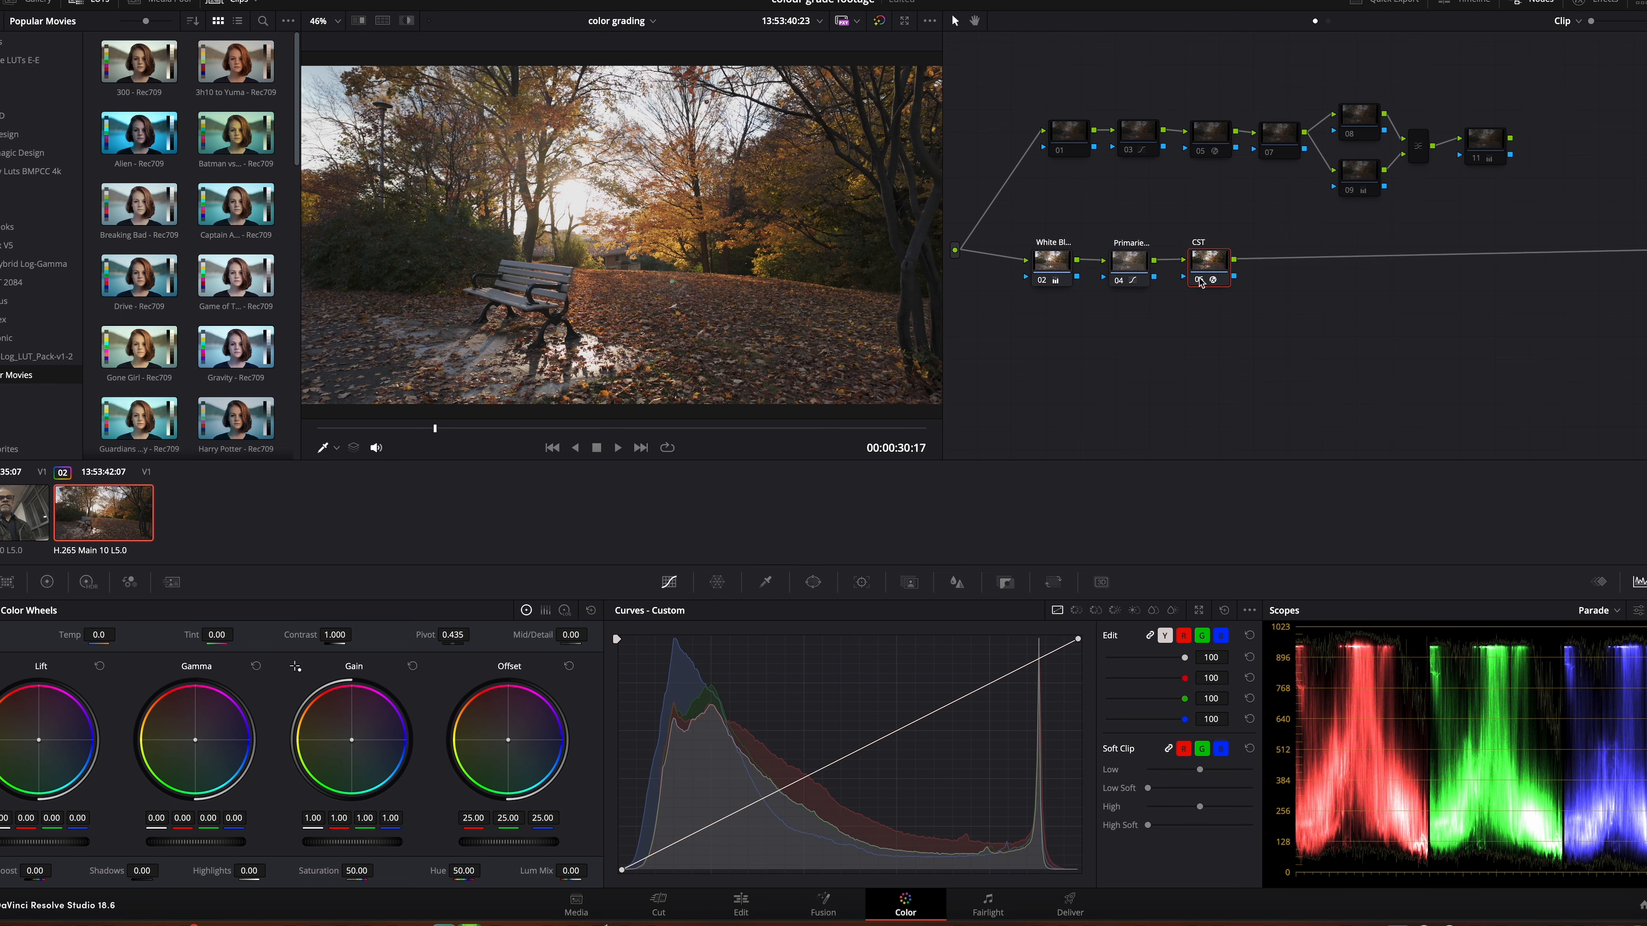
pyautogui.hotkey('alt', 's')
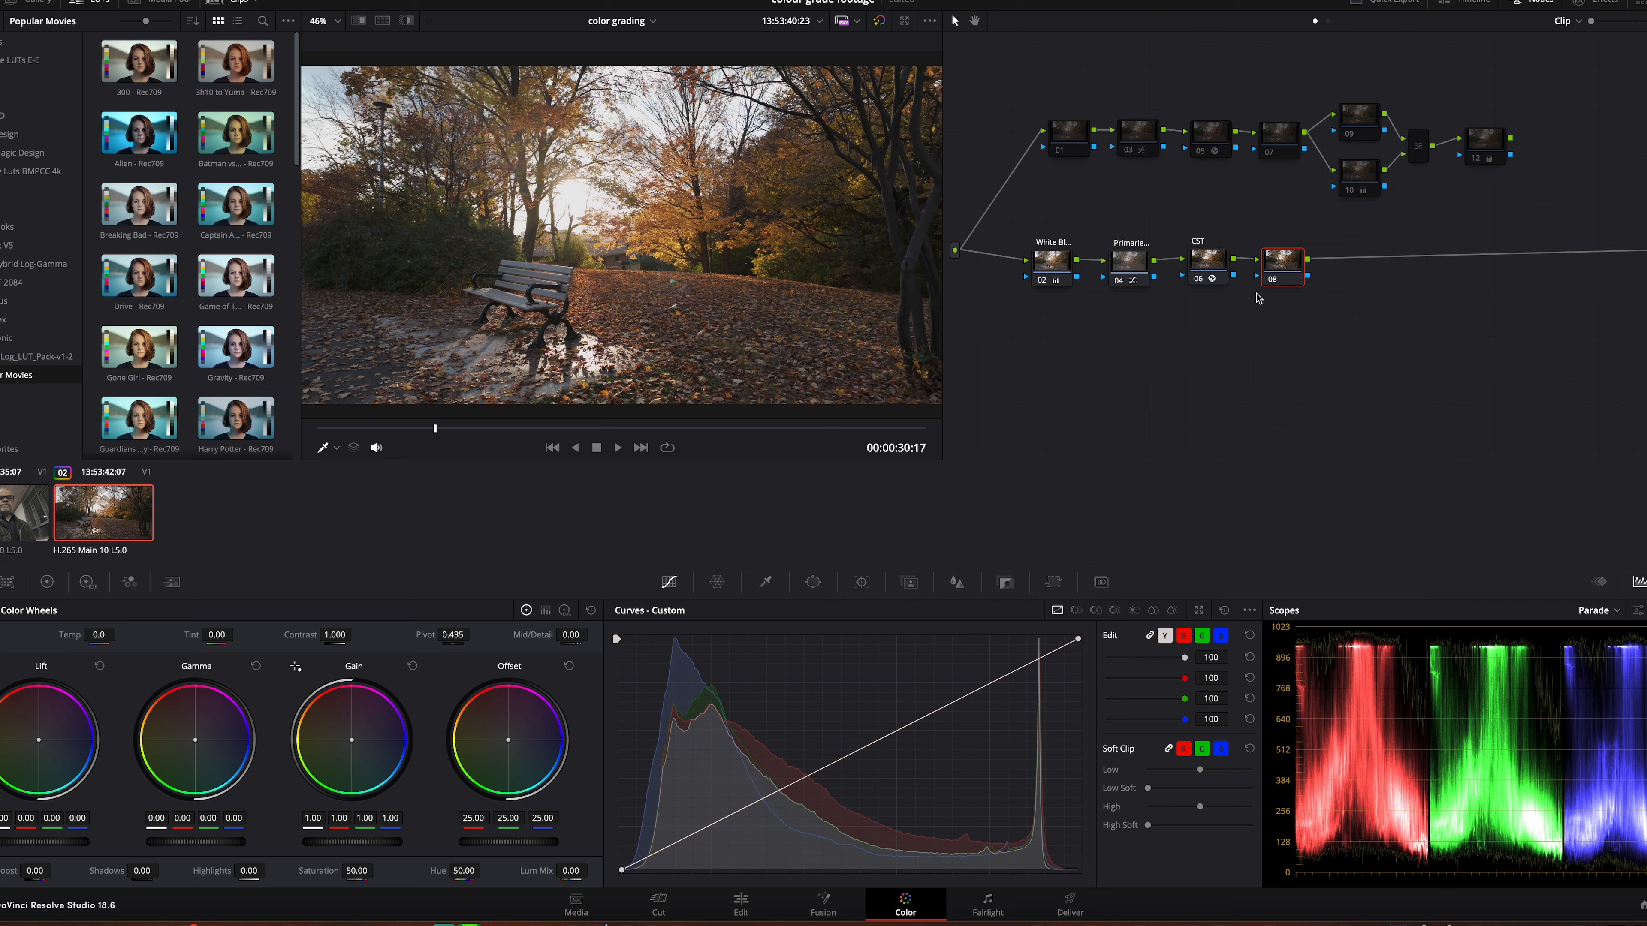
pyautogui.rightClick(1275, 267)
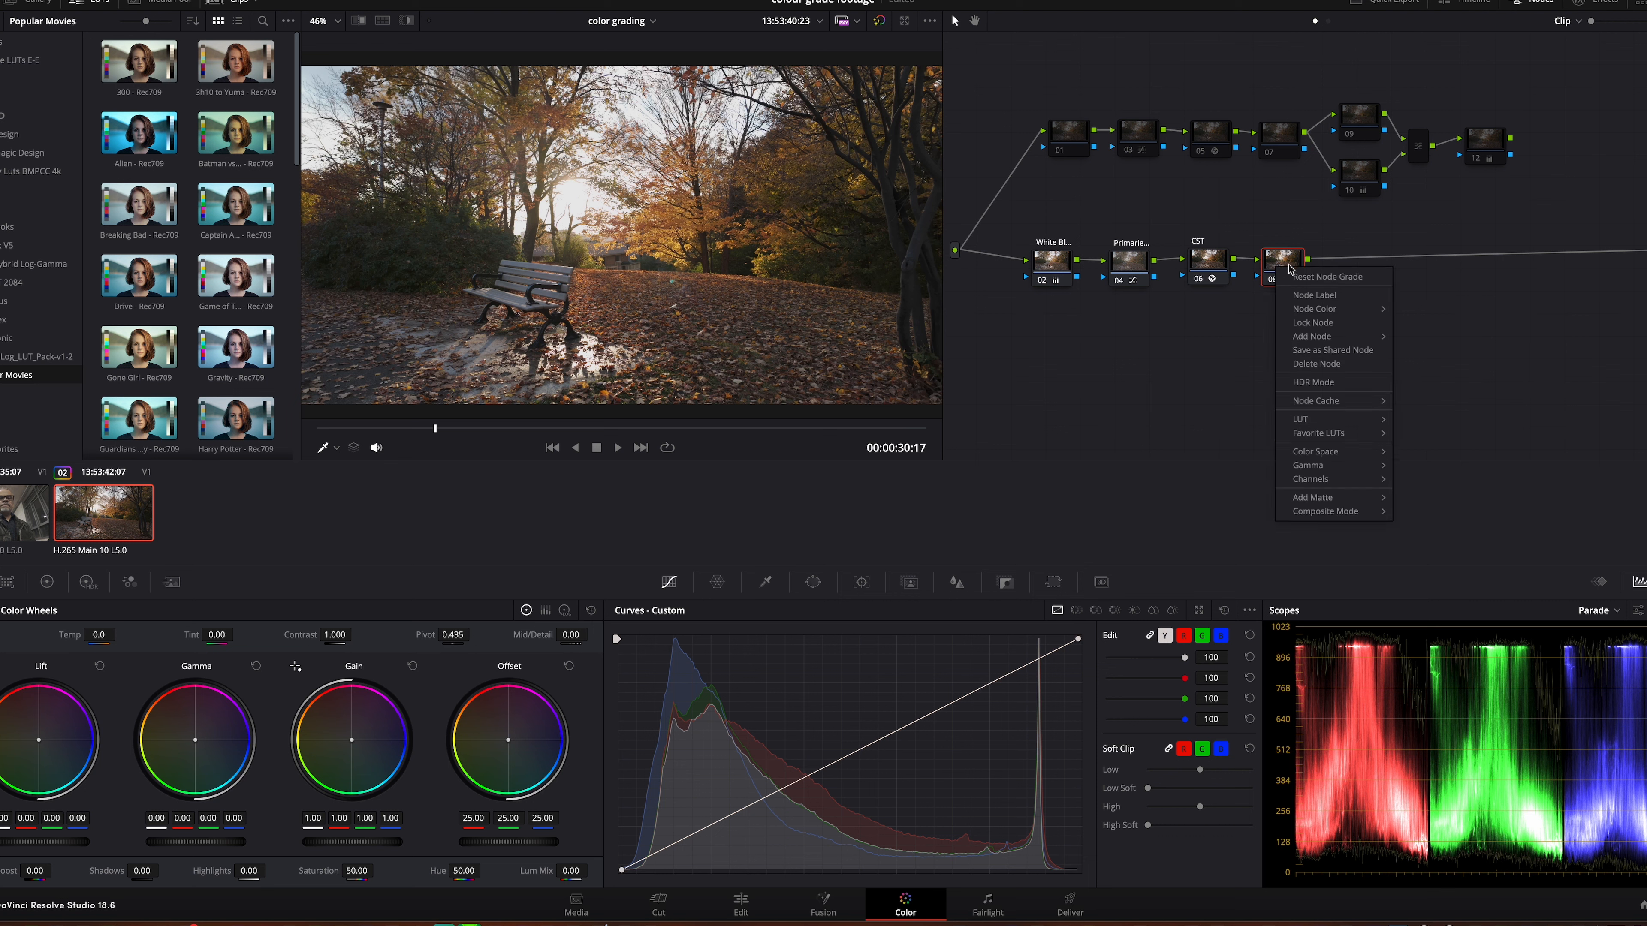
pyautogui.click(1329, 296)
pyautogui.write('RGB C')
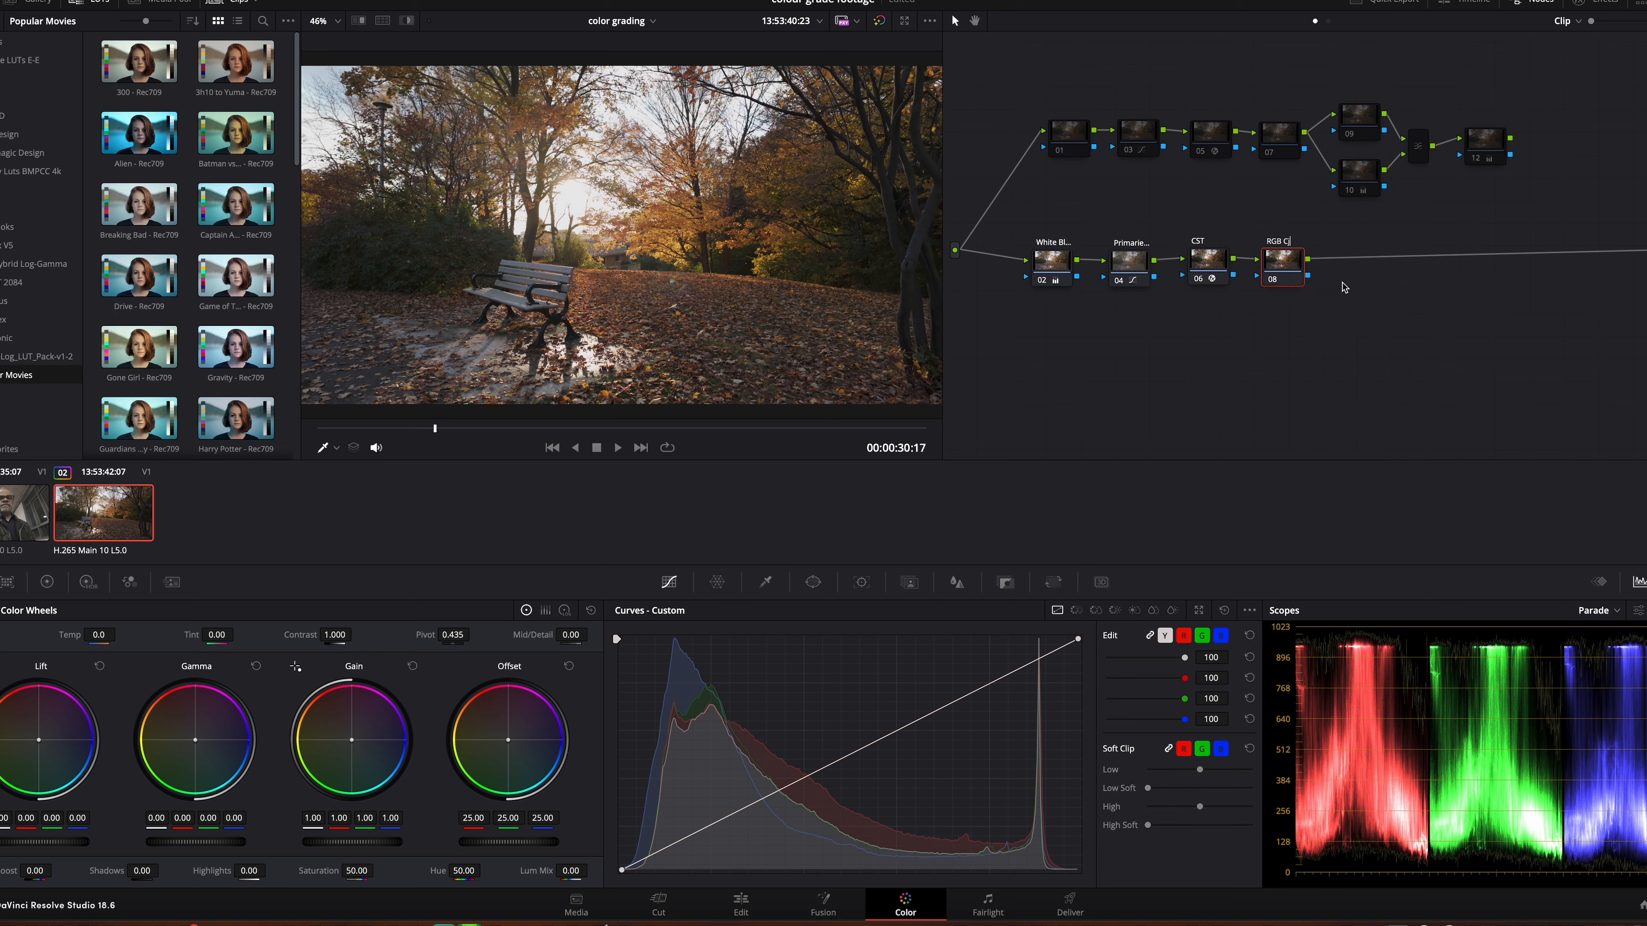
pyautogui.write('hannels')
pyautogui.press('Return')
# Move the whole row from the White Balance node to the RGB Channels node slightly down in the node graph
pyautogui.moveTo(1394, 357); pyautogui.dragTo(1042, 234)
pyautogui.moveTo(1287, 276); pyautogui.dragTo(1278, 303)
pyautogui.click(1341, 320)
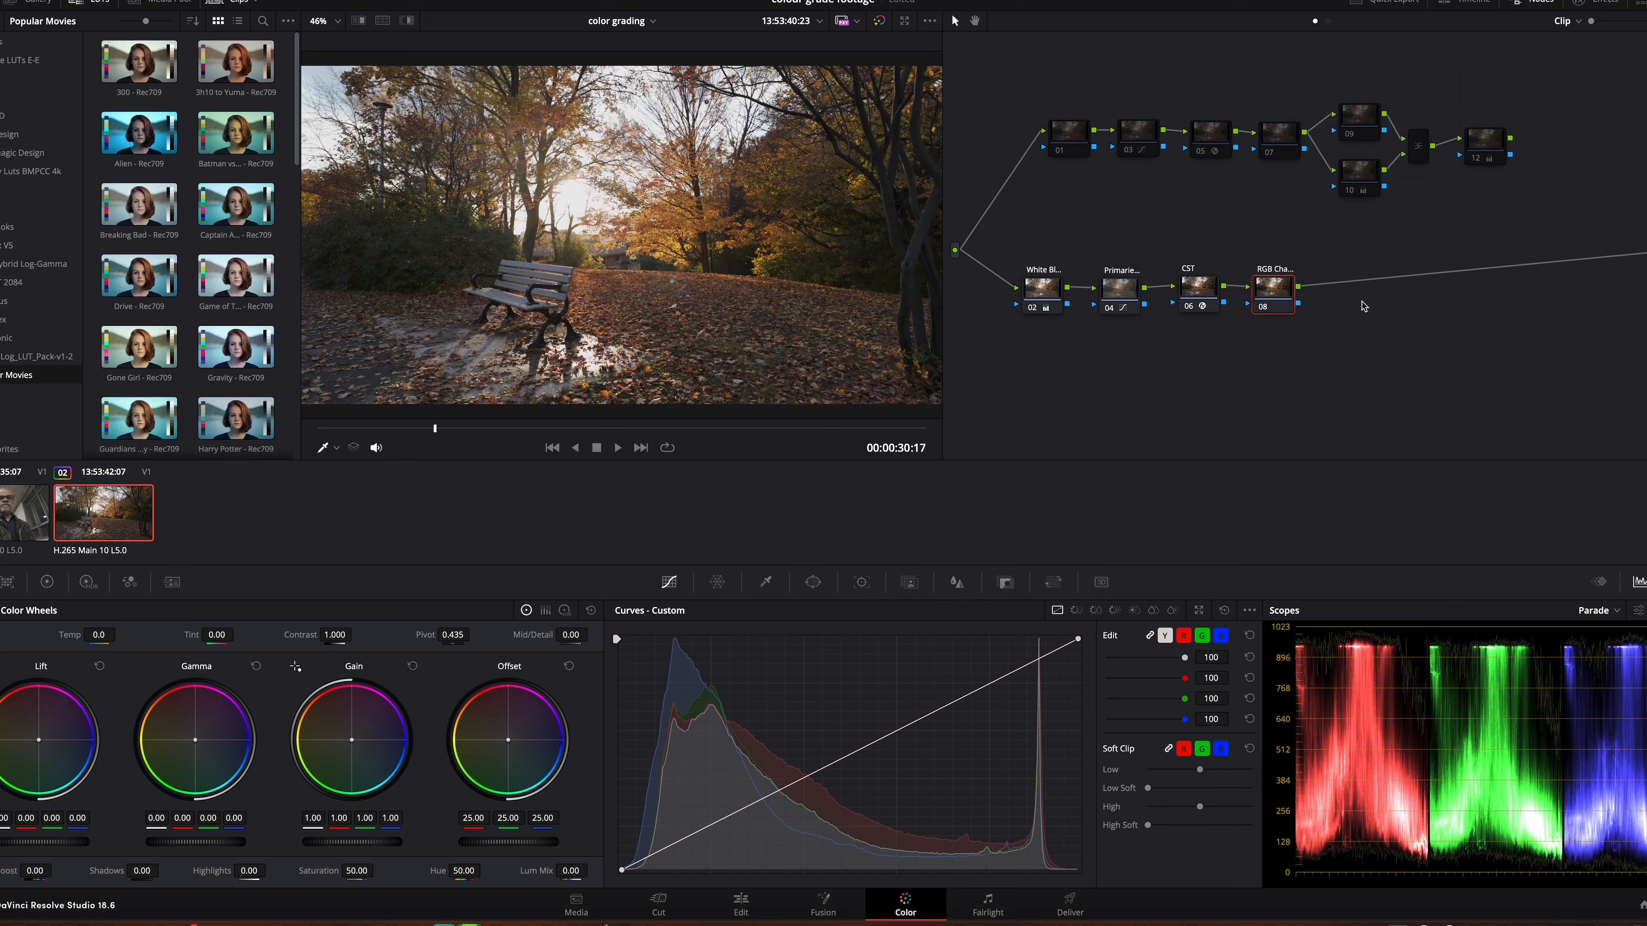
# Add a serial node with a layer node after RGB Channels, and set the Layer Mixer's composite mode to Color
pyautogui.hotkey('alt', 's')
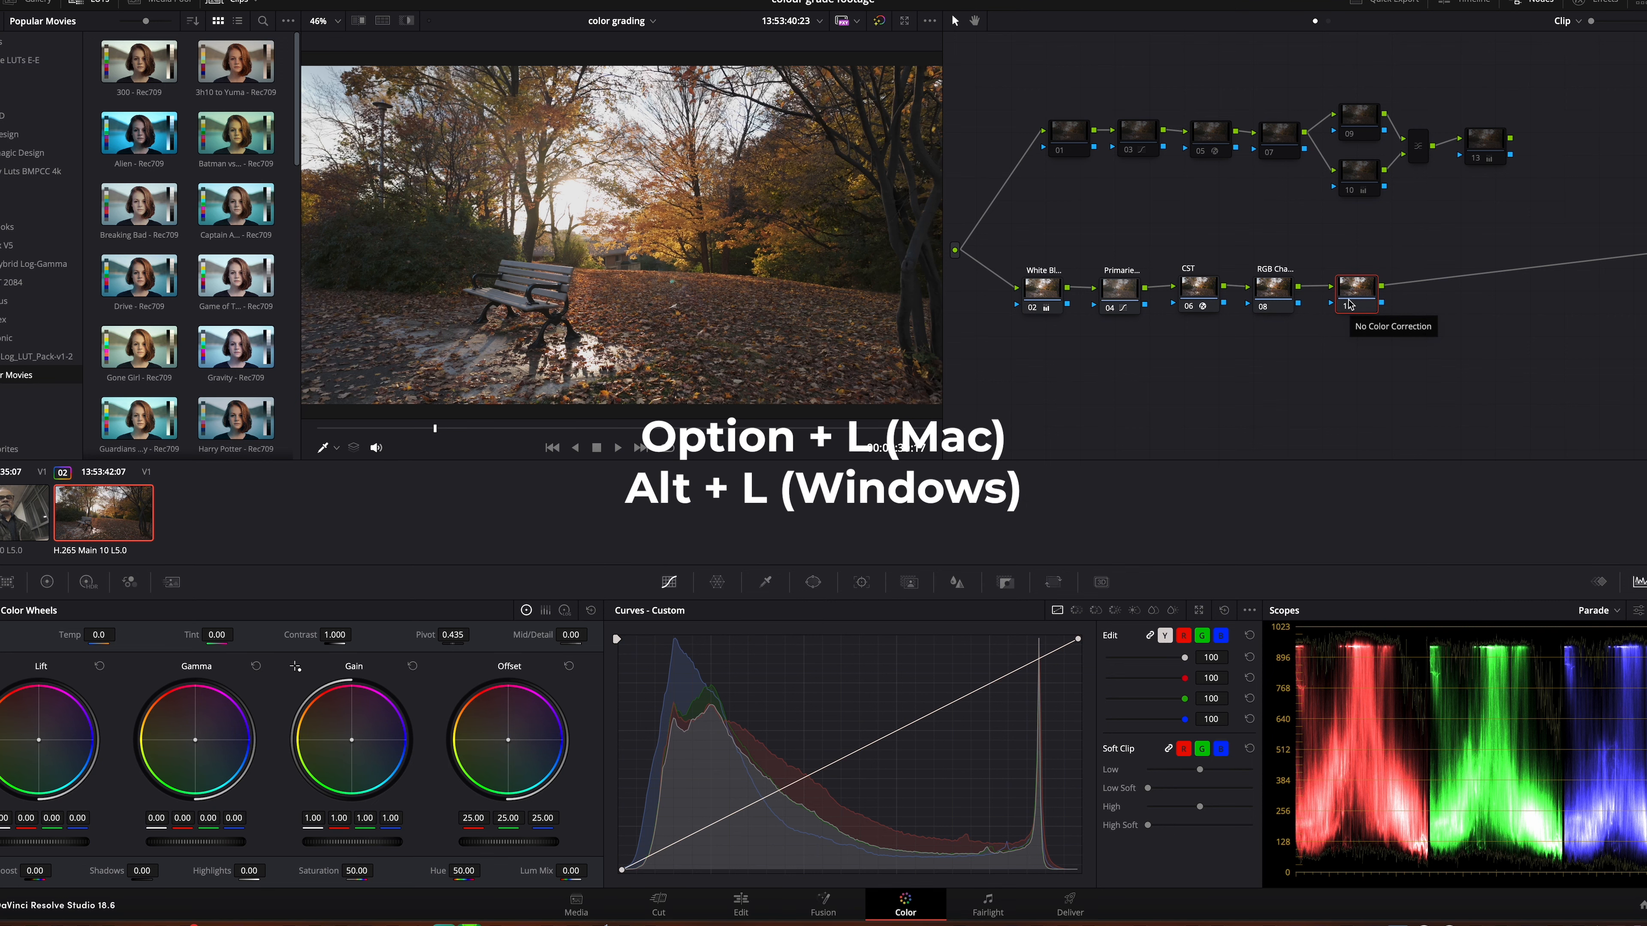
pyautogui.hotkey('alt', 'l')
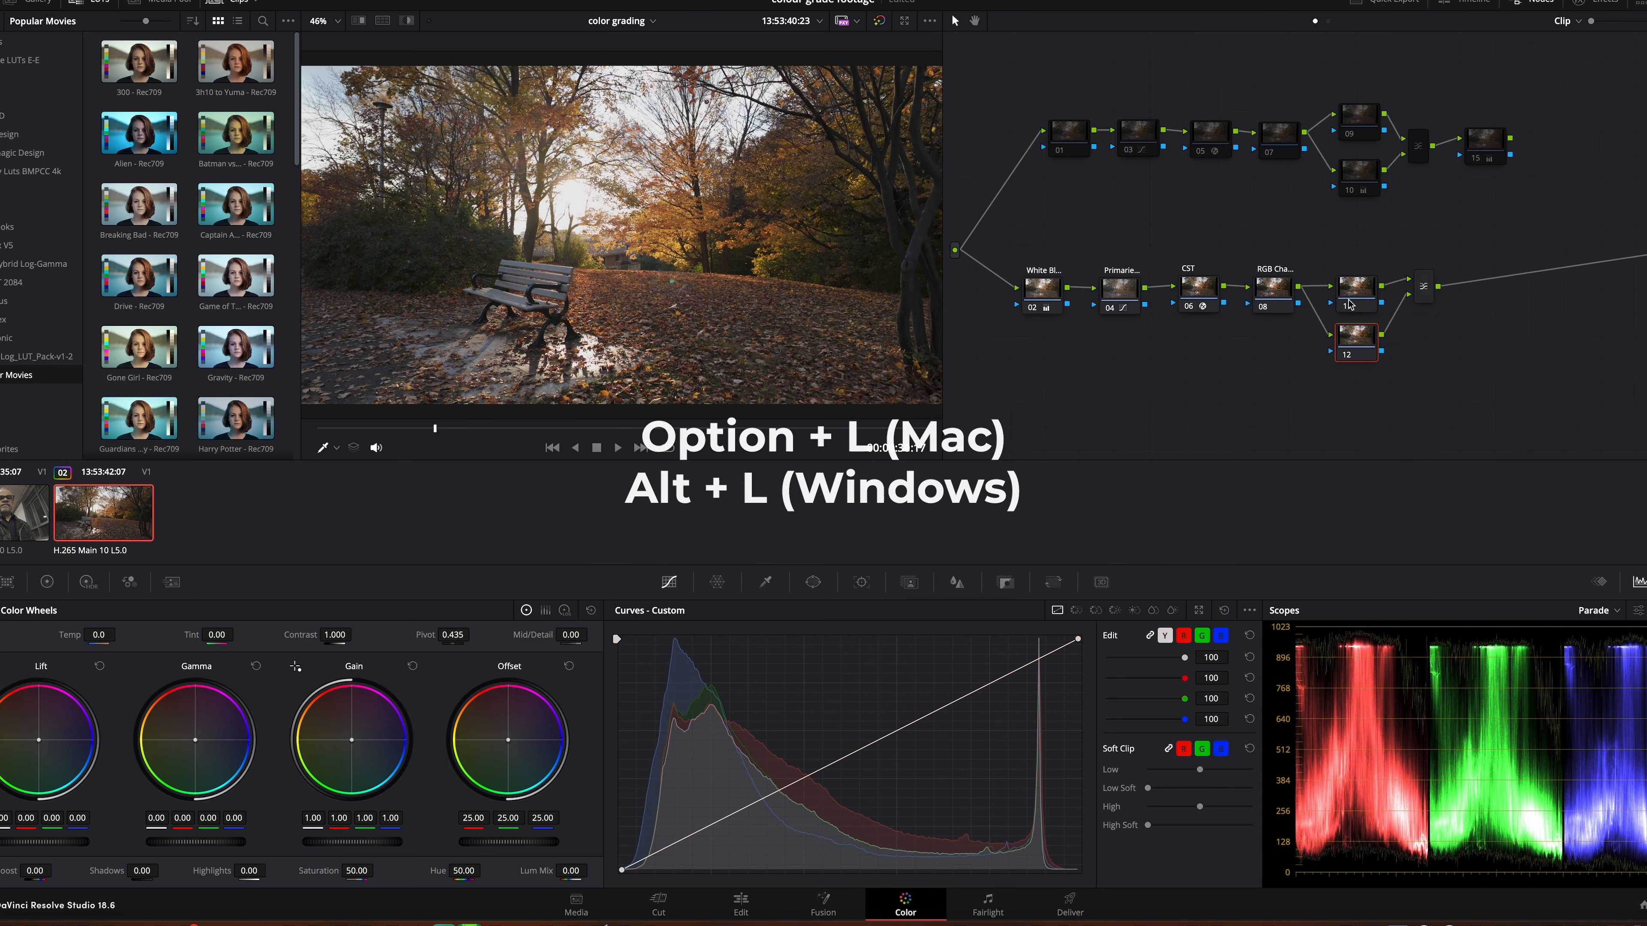
pyautogui.click(1424, 290)
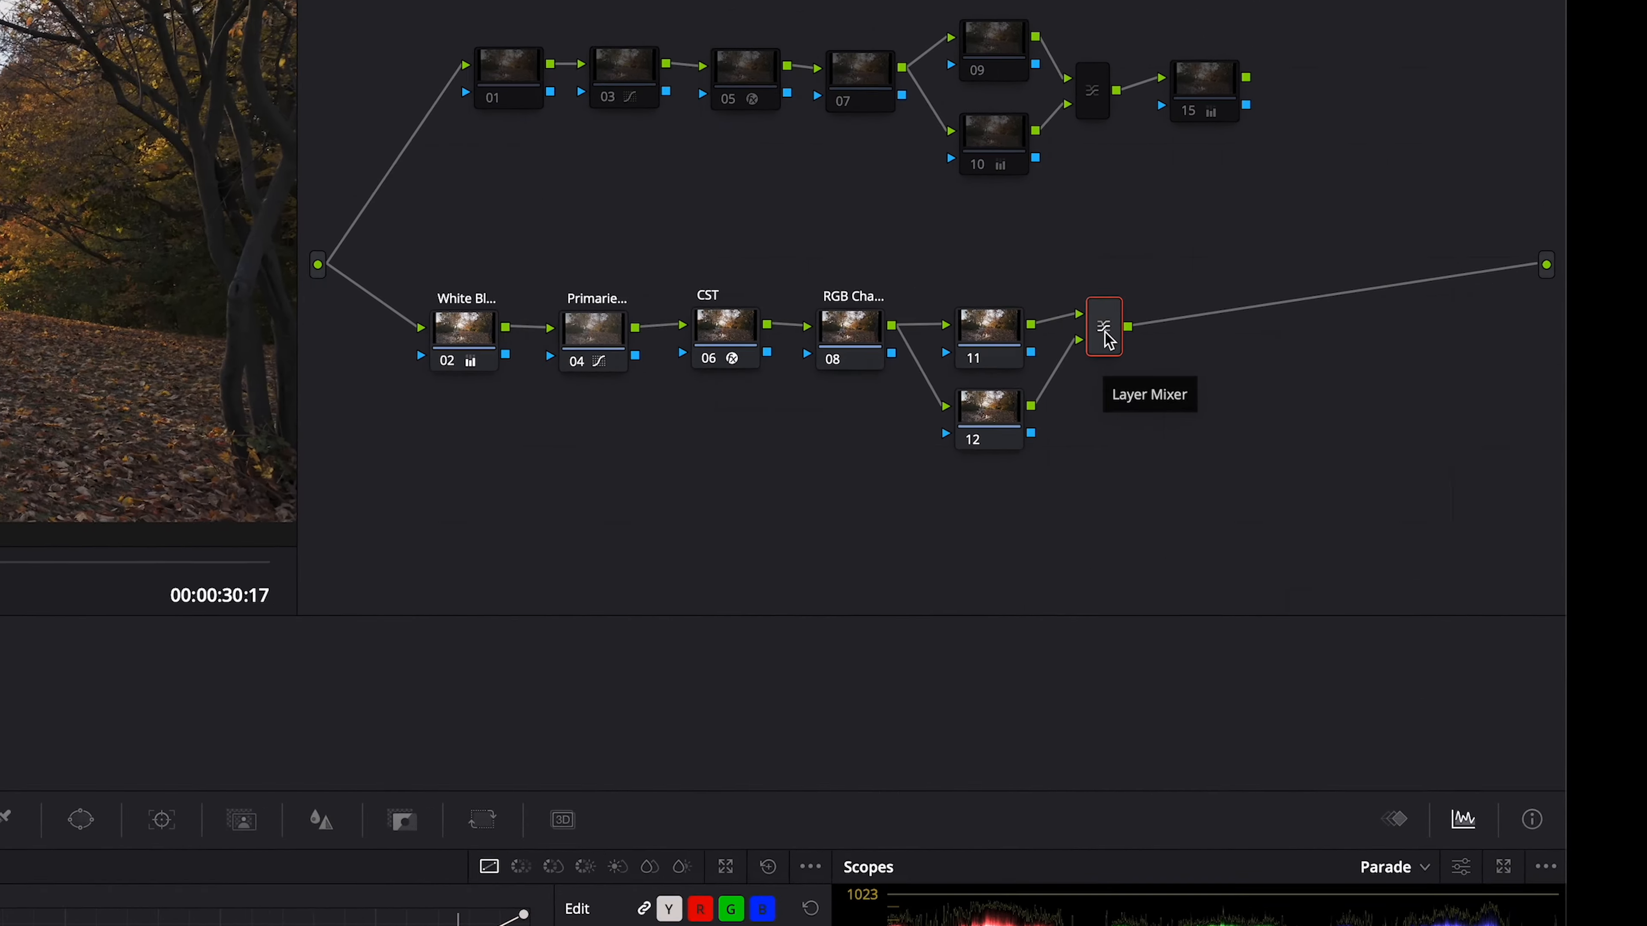
pyautogui.rightClick(1112, 321)
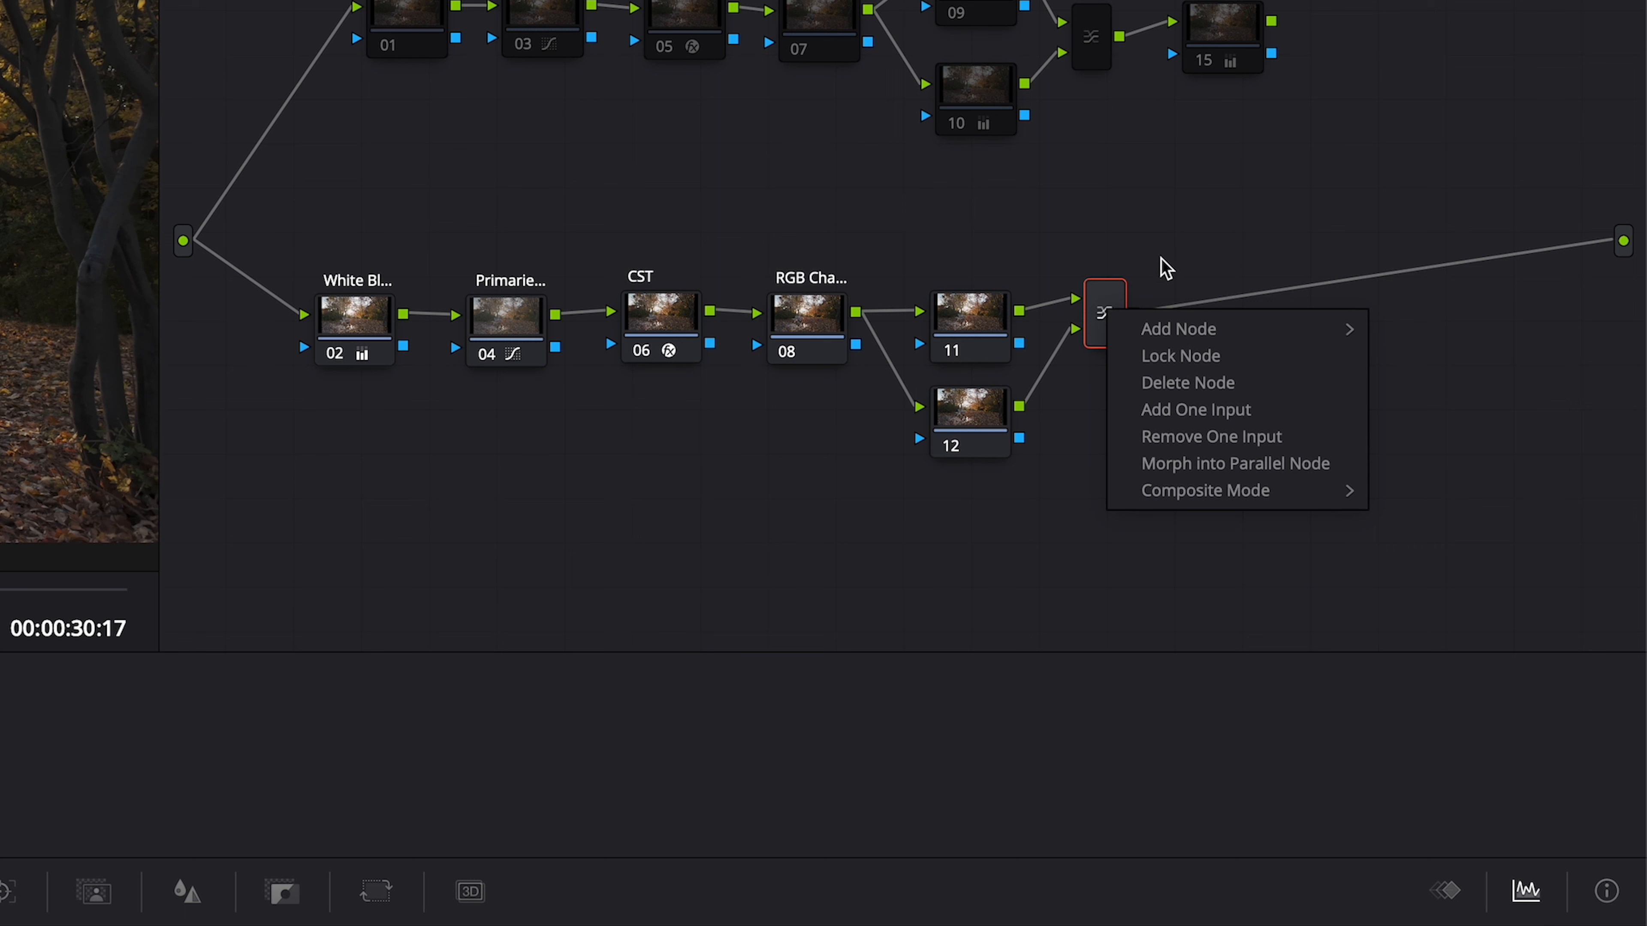
pyautogui.moveTo(1211, 495)
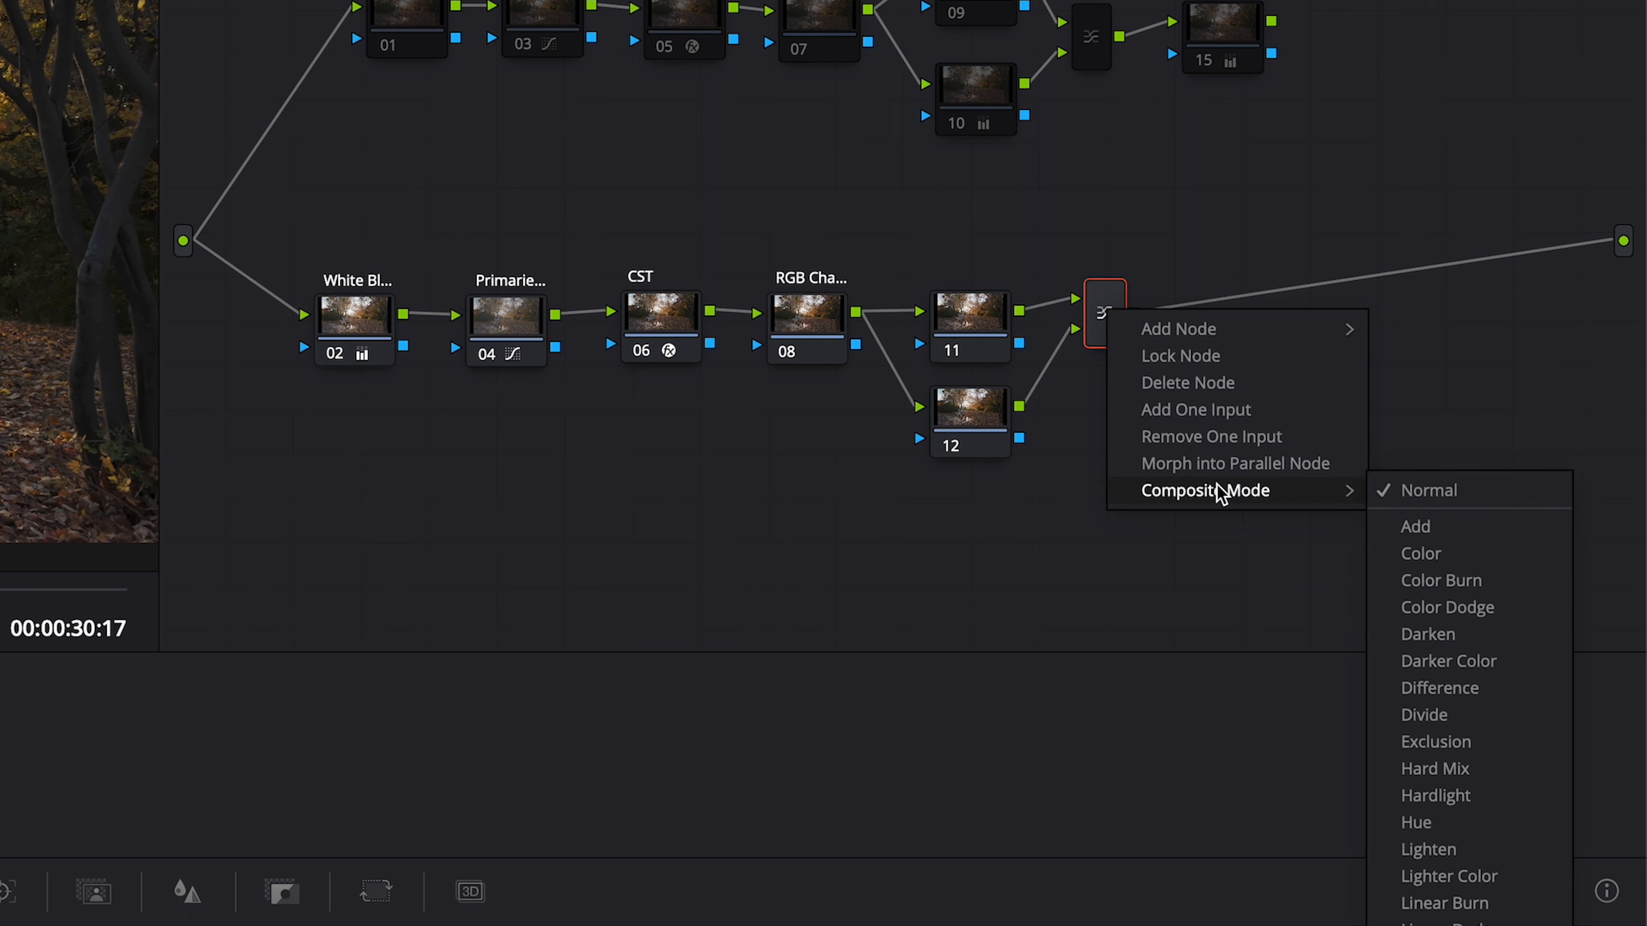
pyautogui.click(1454, 557)
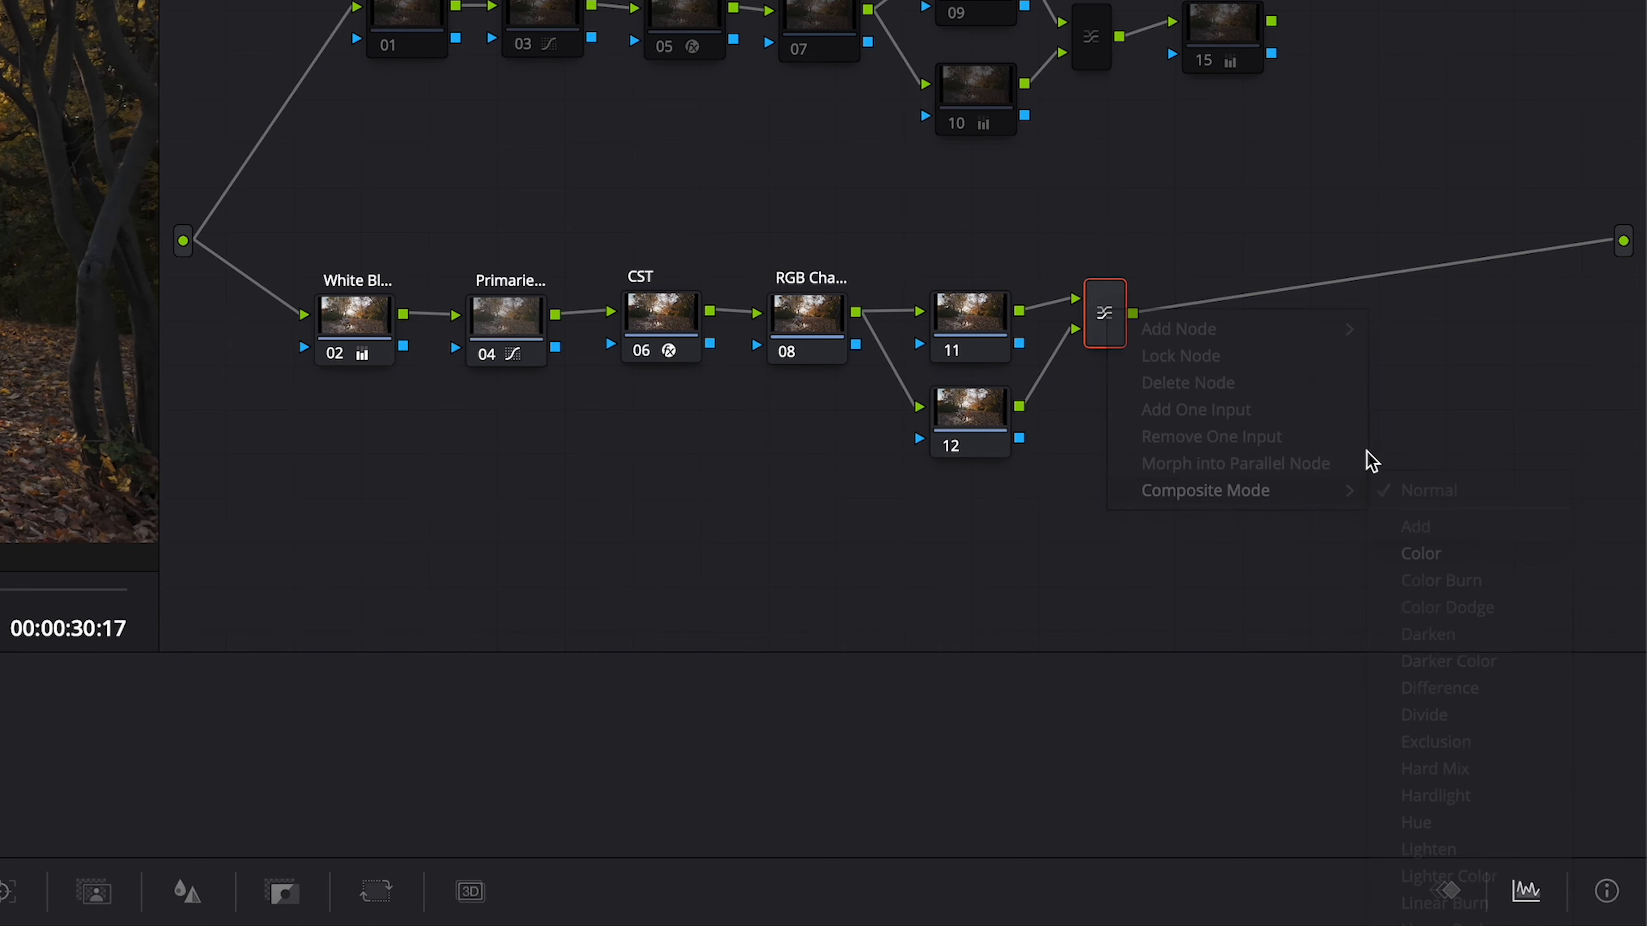
# Move node 11 slightly up and label the layer node below it "Offset wheel"
pyautogui.click(1003, 334)
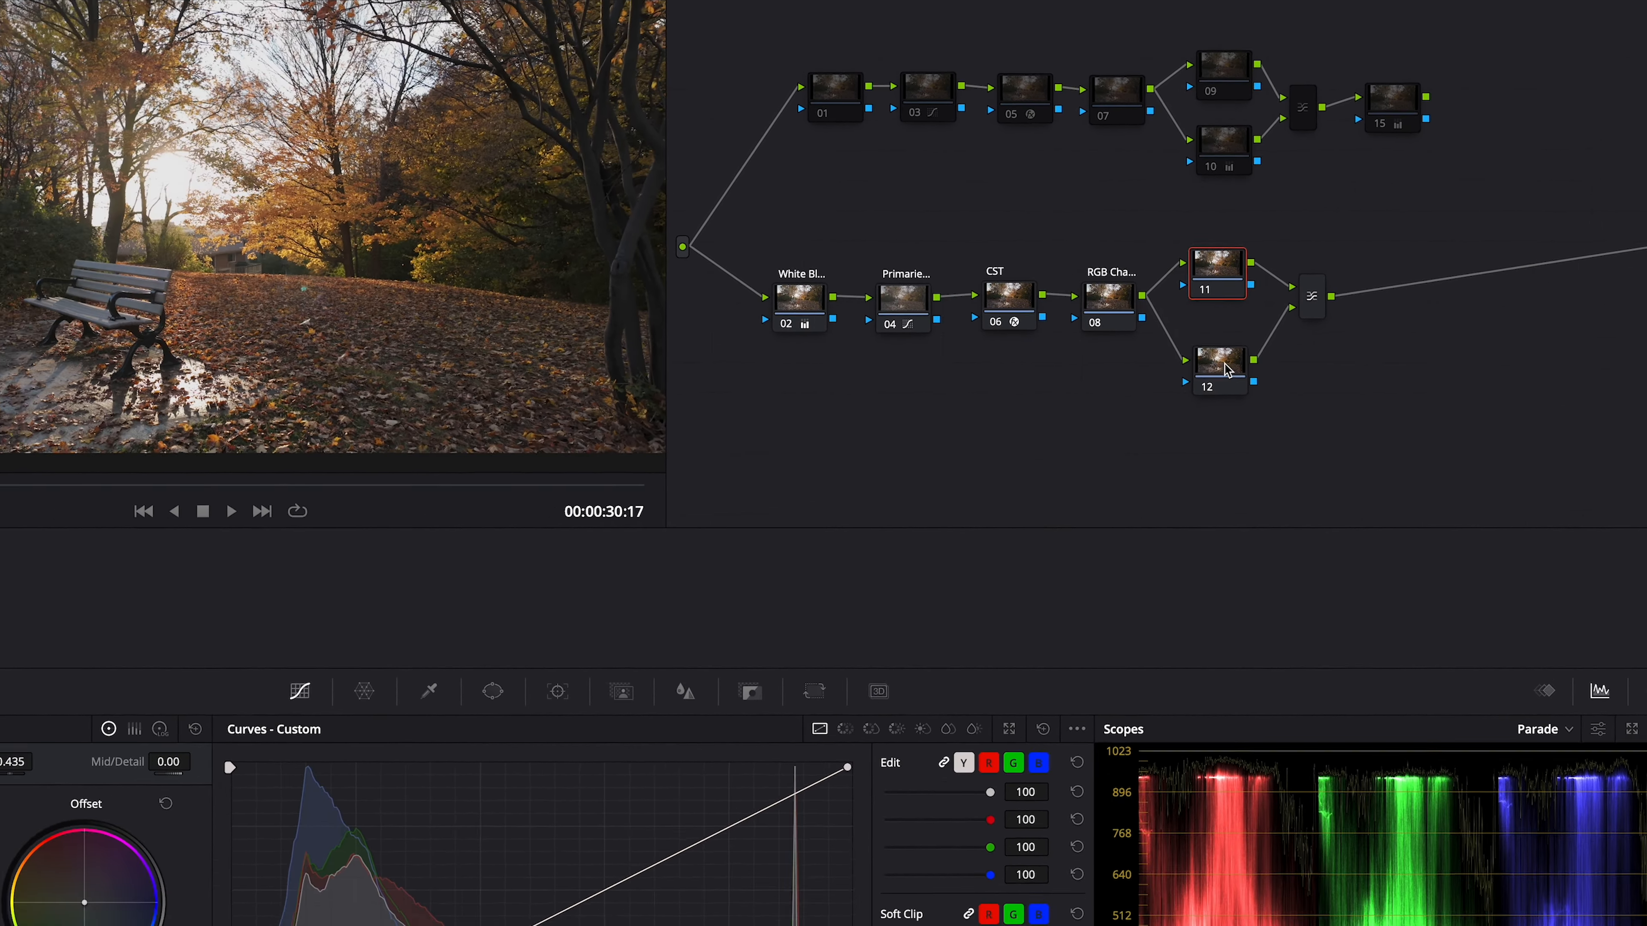
pyautogui.click(1228, 370)
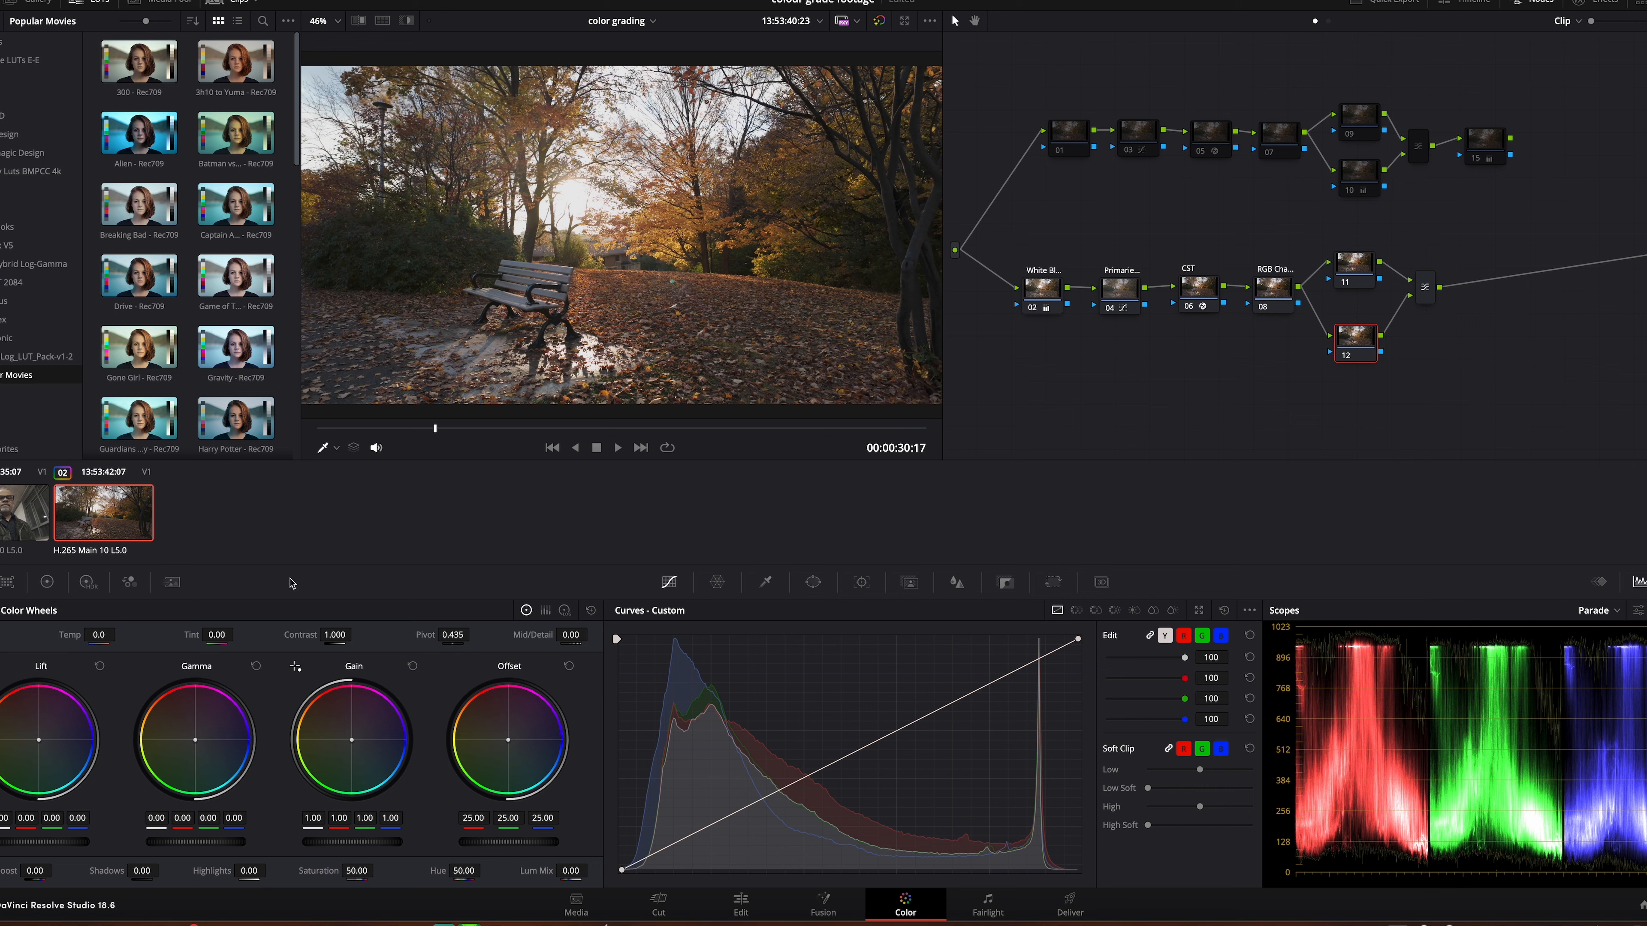
pyautogui.rightClick(1355, 349)
pyautogui.click(1394, 372)
pyautogui.write('Offset wheel')
pyautogui.press('Return')
# Add a serial node after the Layer Mixer of the lower node row
pyautogui.click(1428, 293)
pyautogui.hotkey('alt', 's')
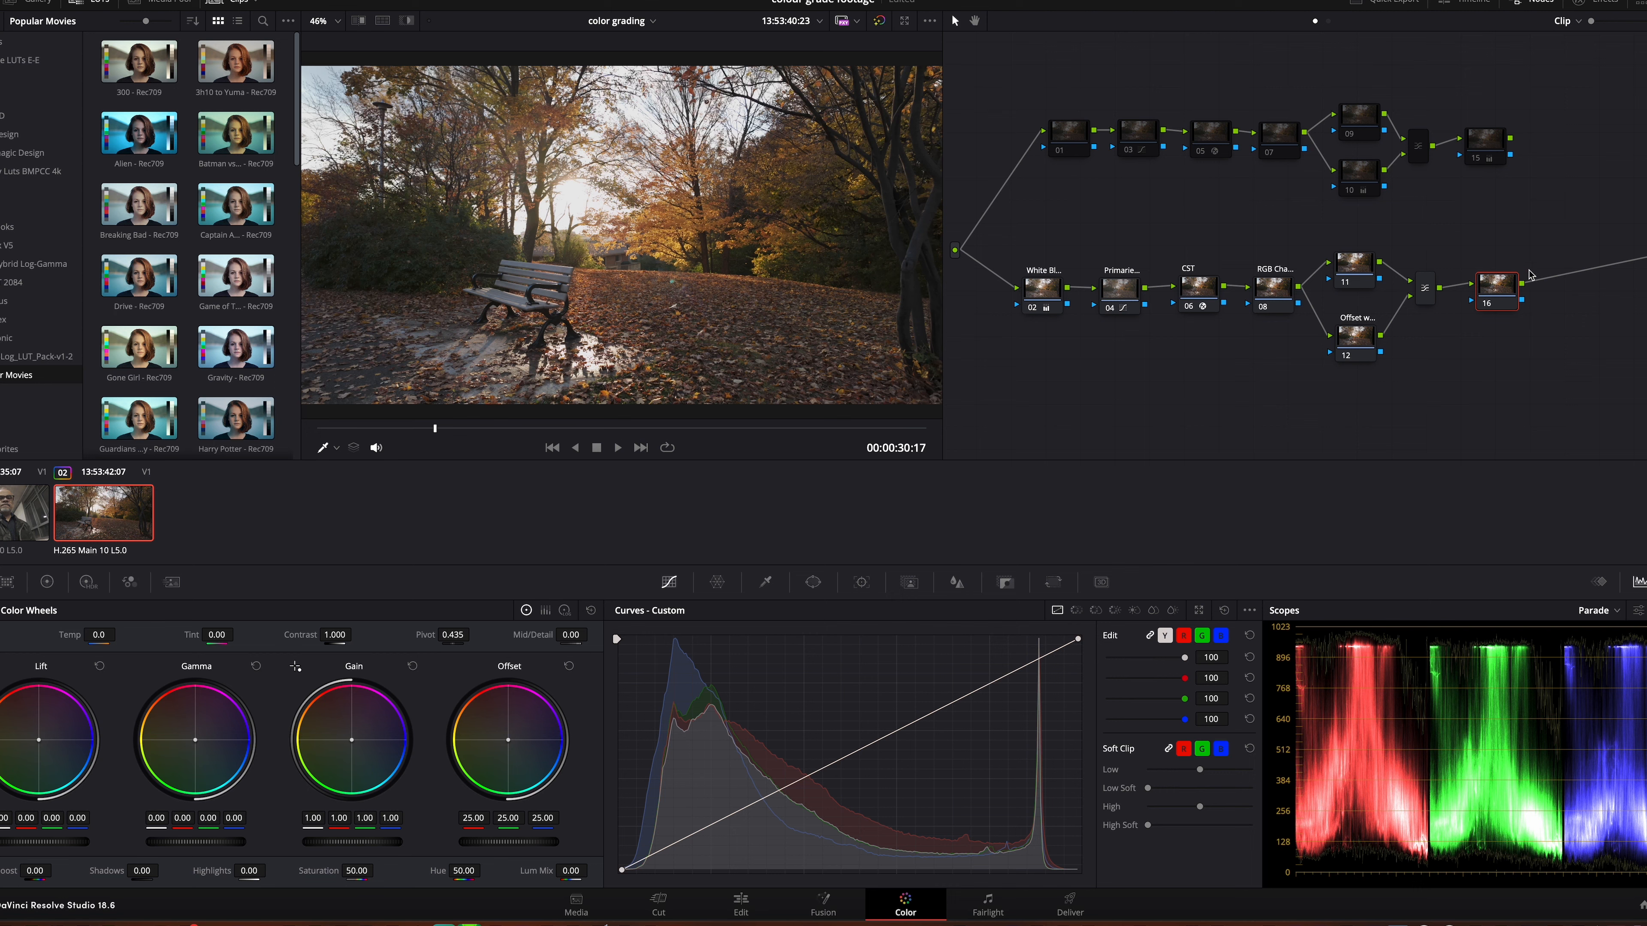
pyautogui.rightClick(1502, 295)
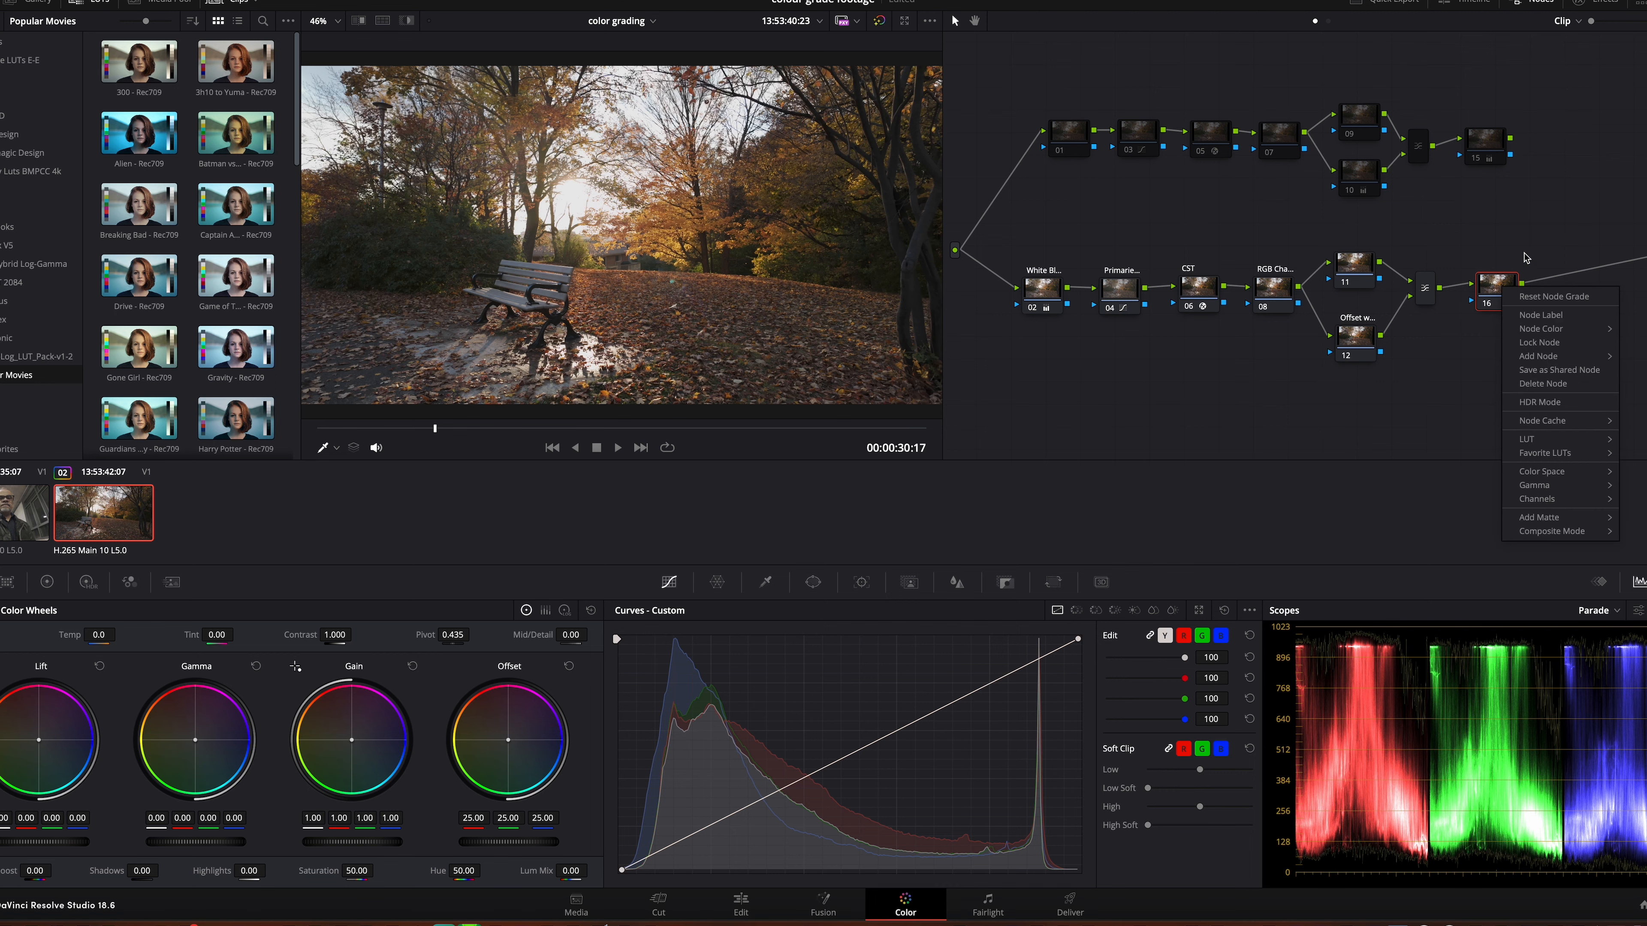
pyautogui.click(1562, 272)
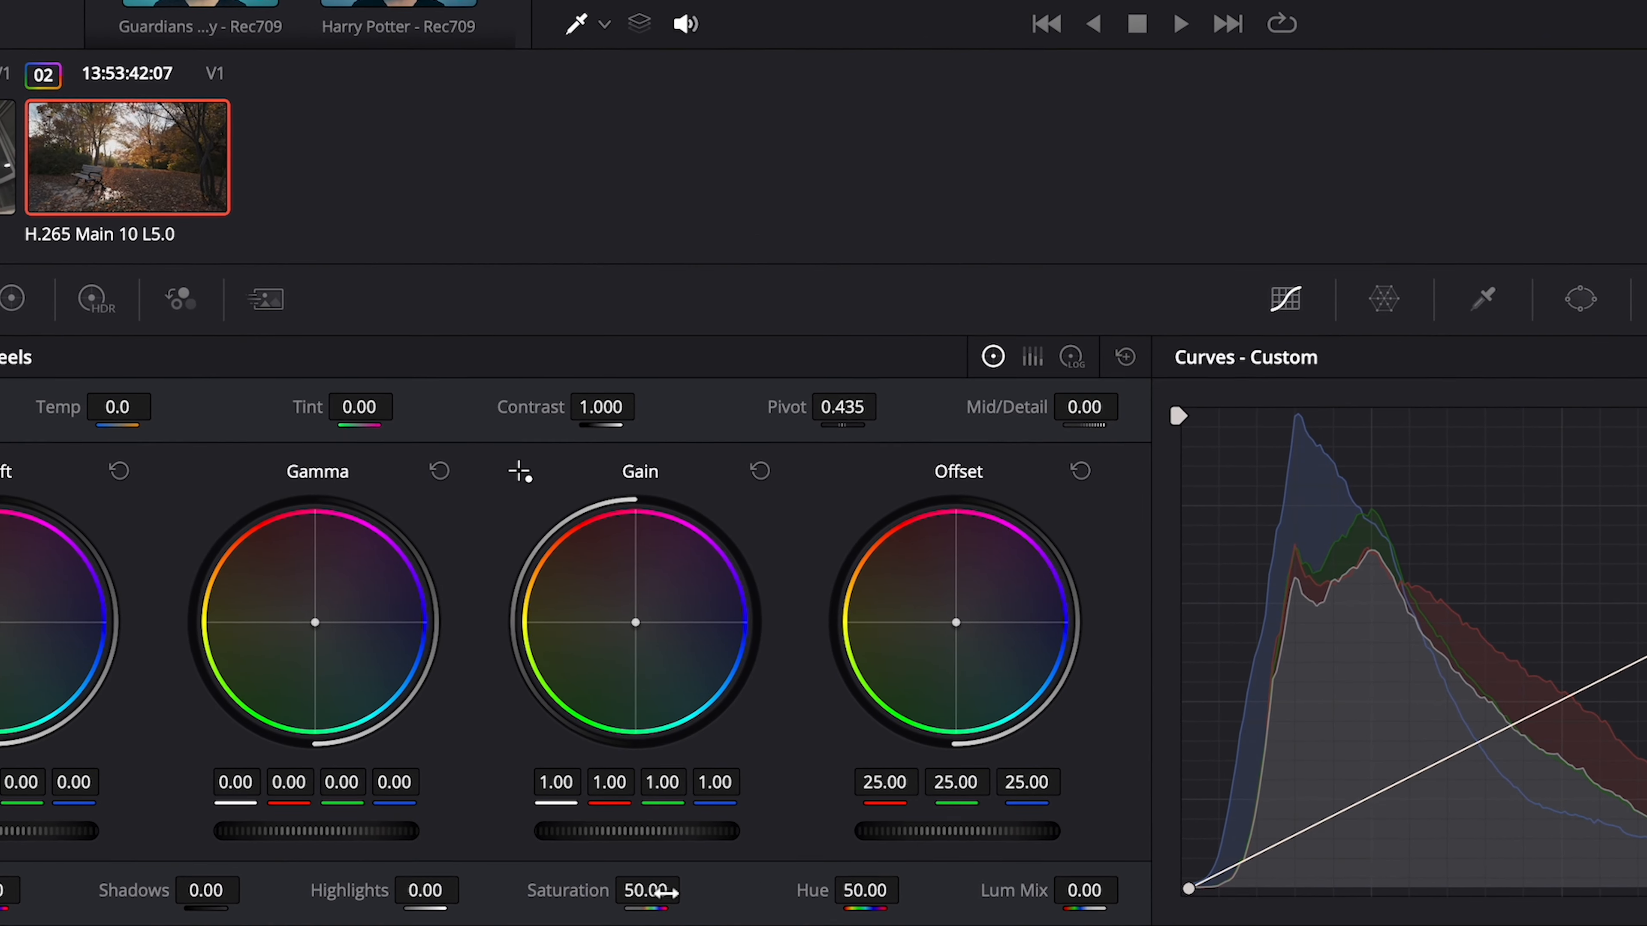
# Set the saturation of the Saturation node to 65 and return from the full-screen preview
pyautogui.moveTo(664, 893); pyautogui.dragTo(649, 892)
pyautogui.write('65')
pyautogui.press('Return')
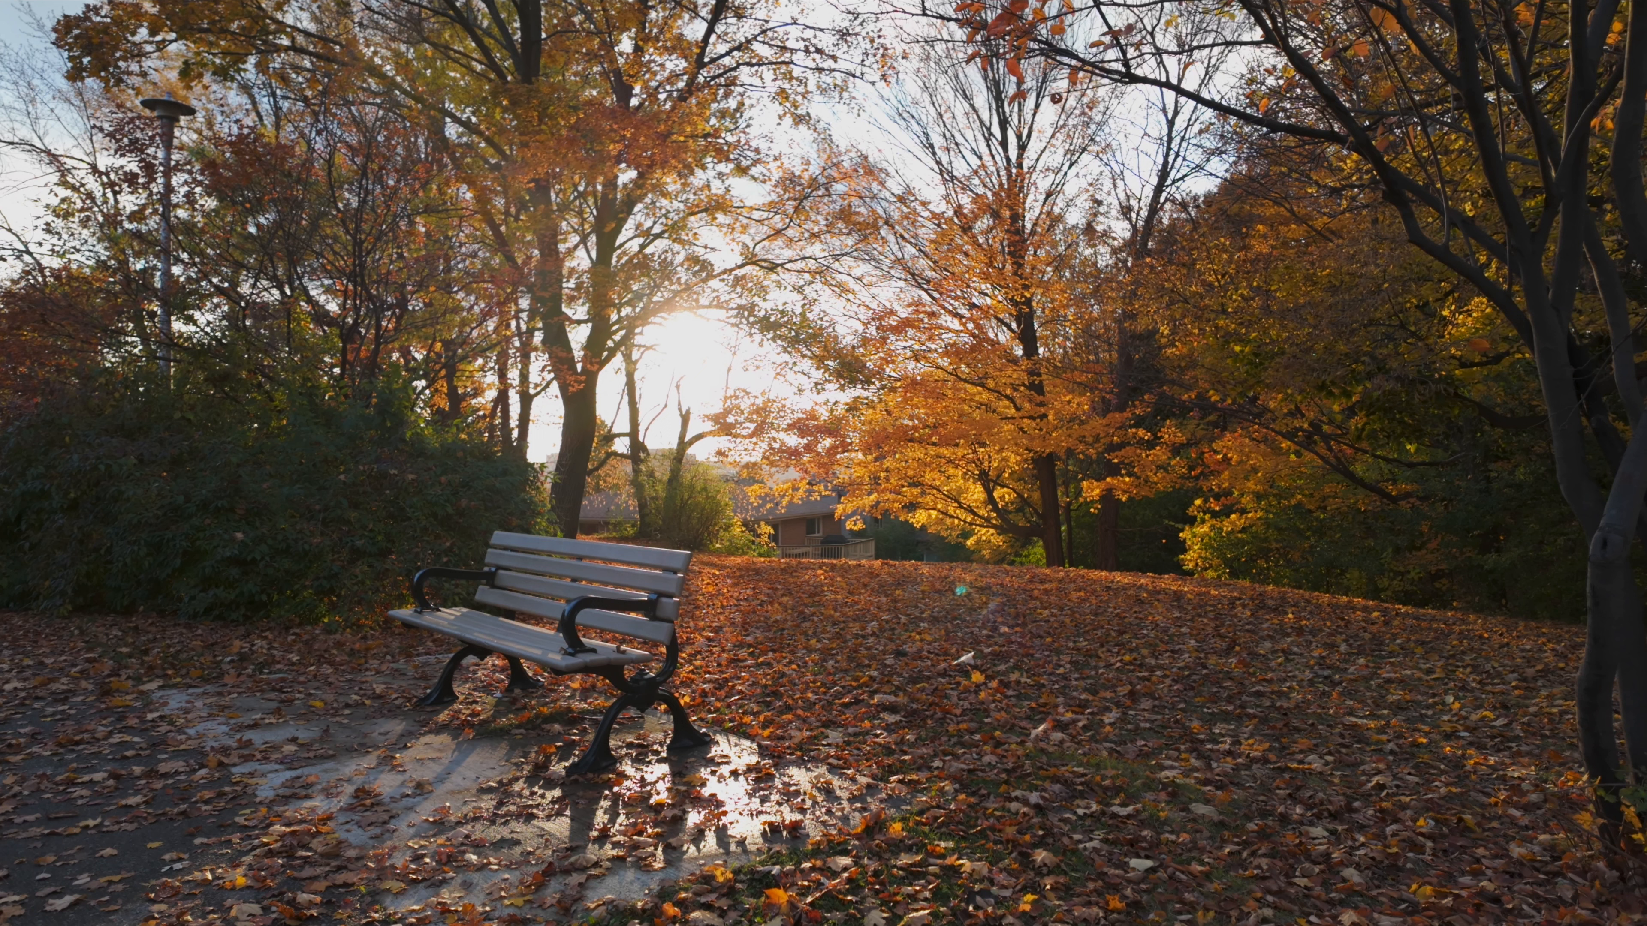
pyautogui.press('Escape')
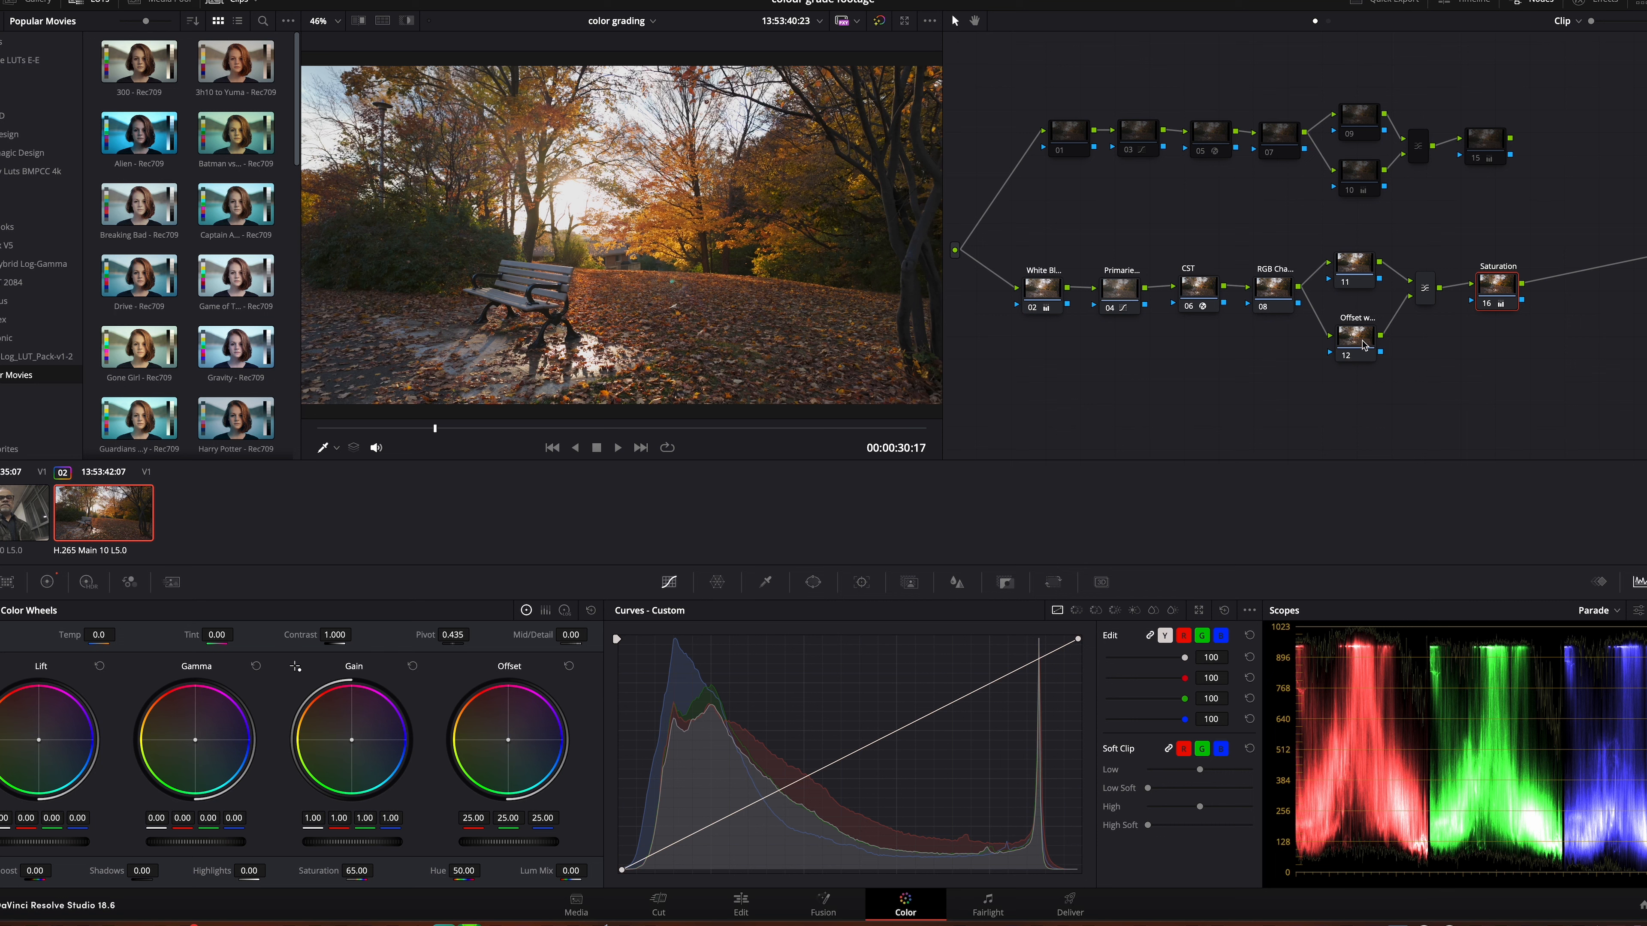
# On the RGB Channels node, add a control point low on the red curve and lower the red shadows very slightly
pyautogui.click(1274, 296)
pyautogui.click(1184, 638)
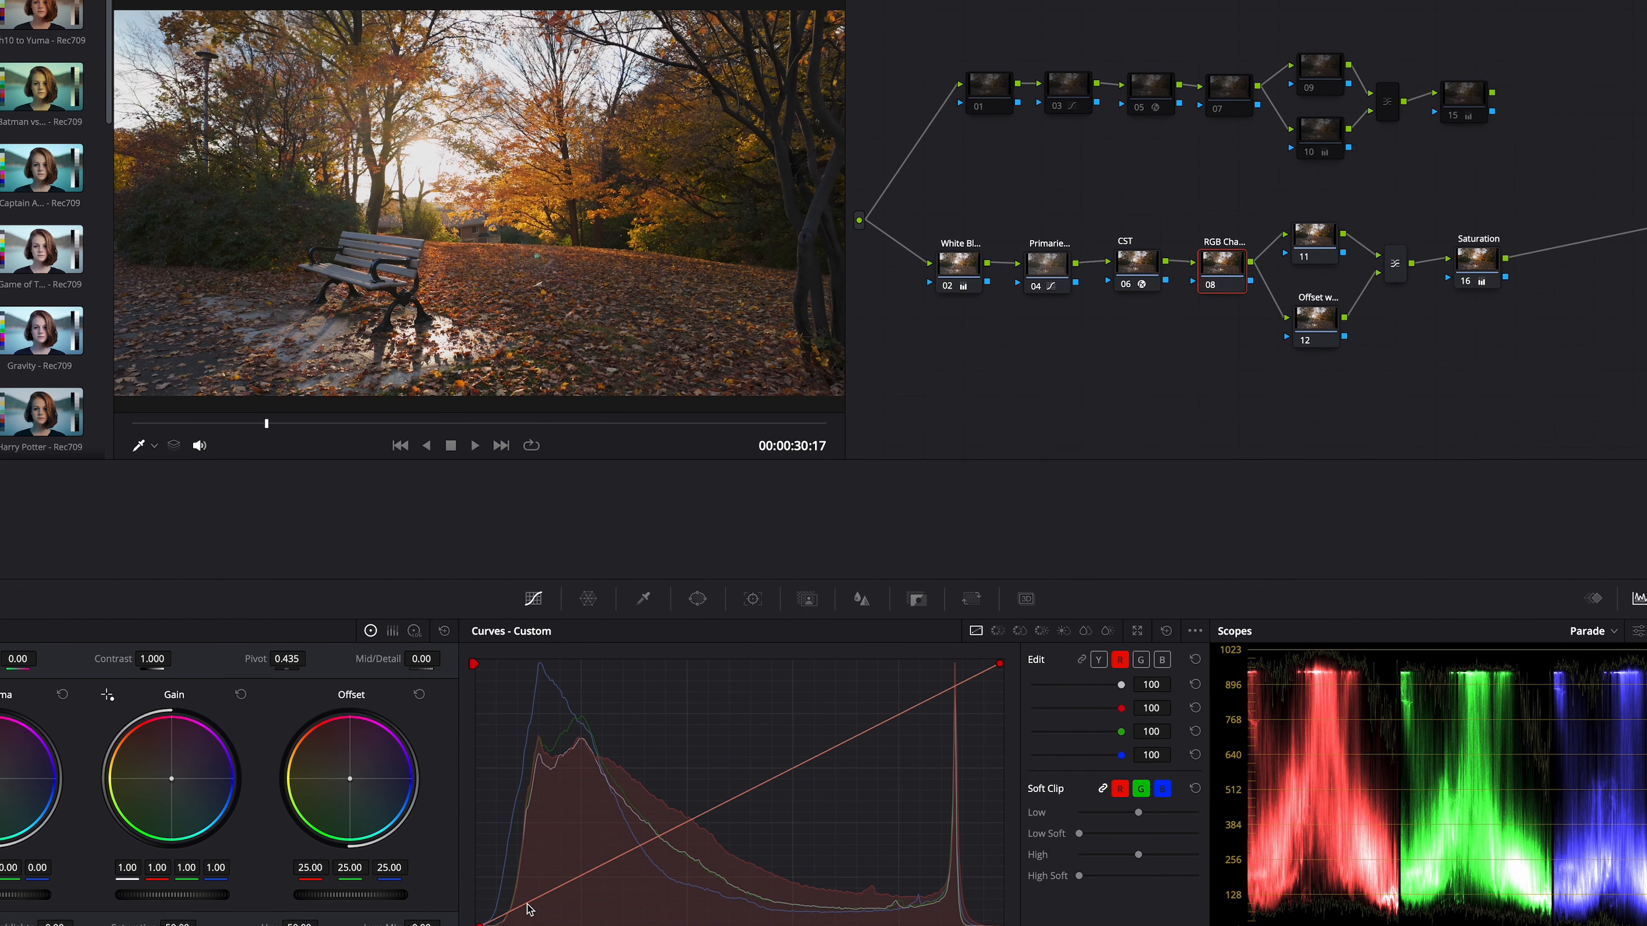
pyautogui.moveTo(528, 908); pyautogui.dragTo(532, 907)
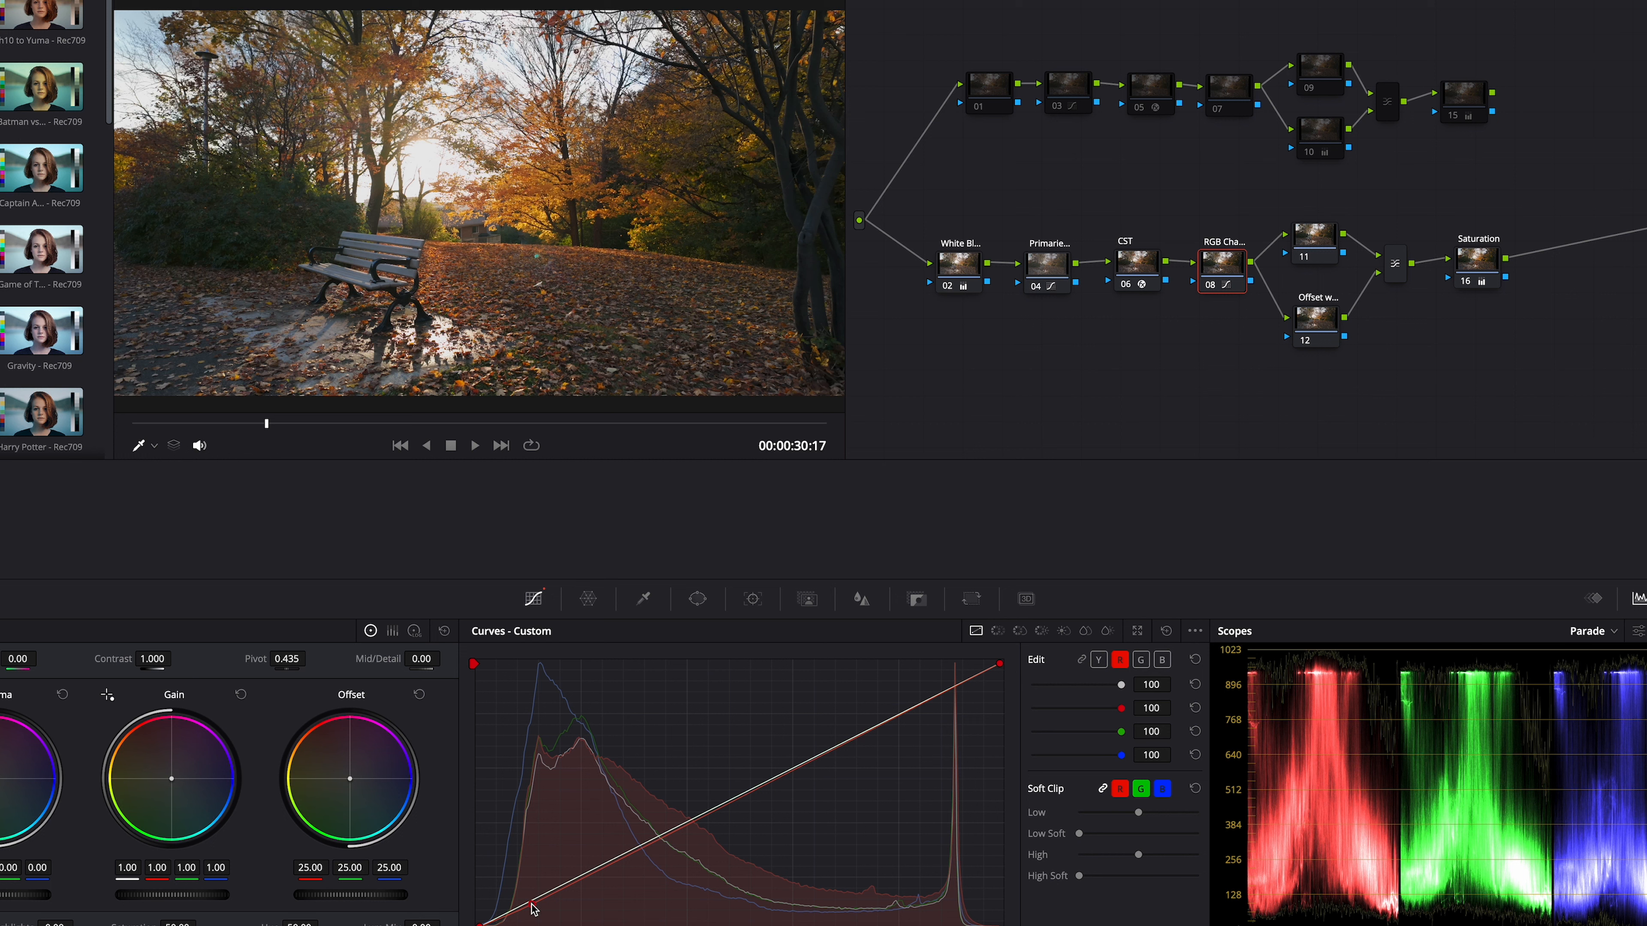
pyautogui.moveTo(532, 908); pyautogui.dragTo(530, 903)
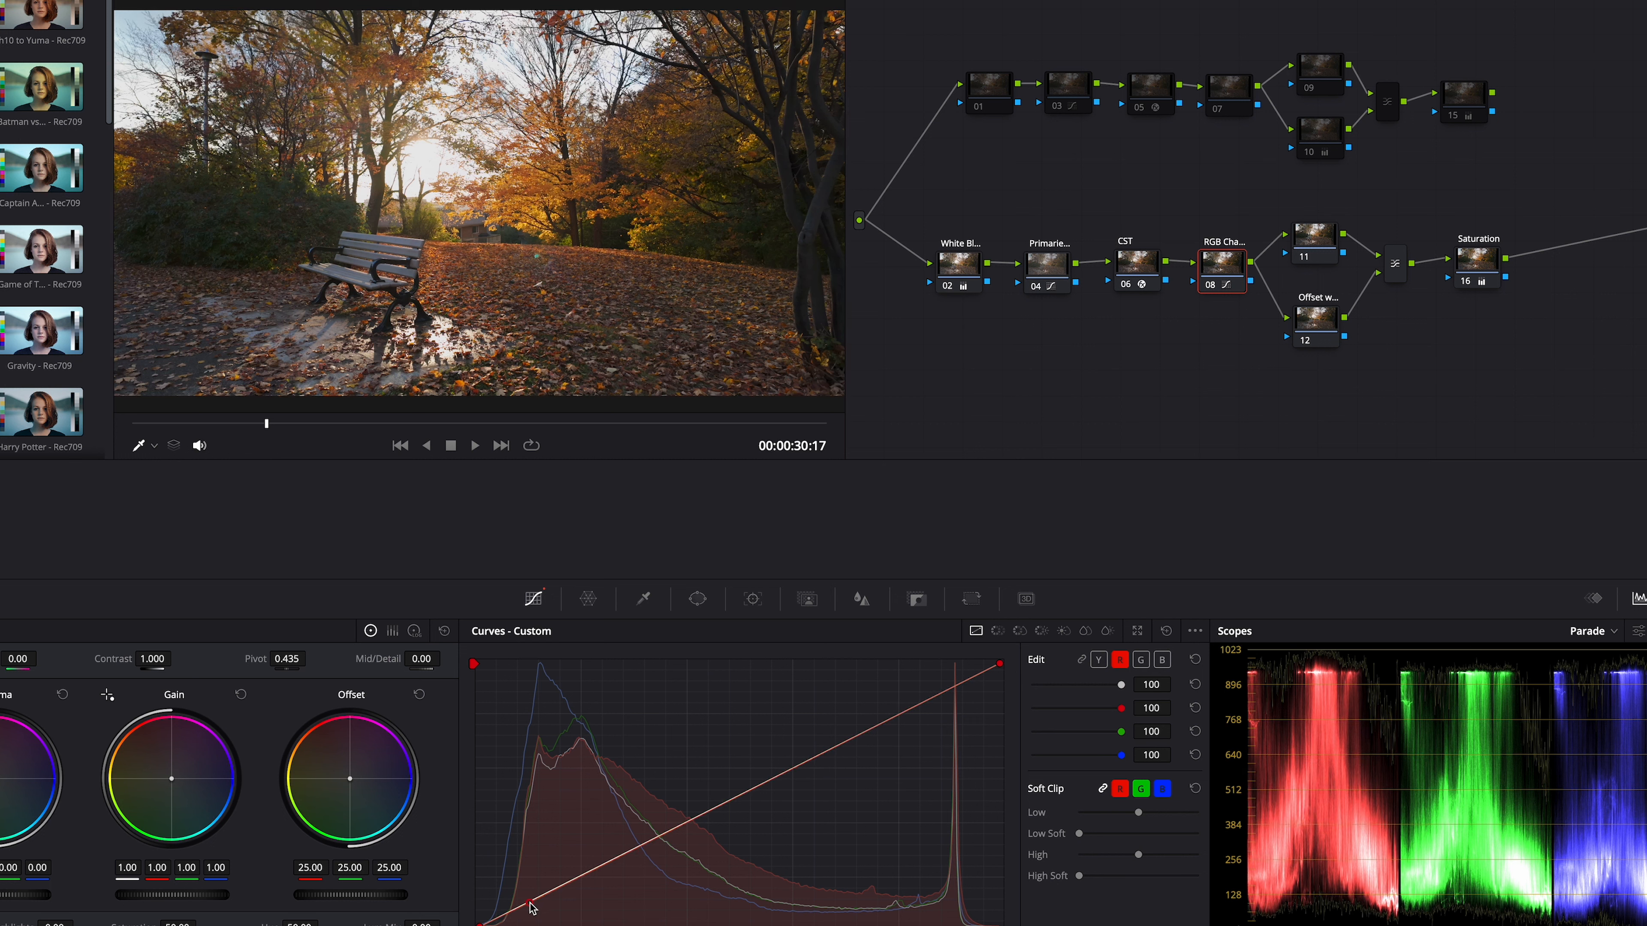
# Add a matching control point in the shadows of the green curve, lowering it slightly next to the red point
pyautogui.click(1141, 663)
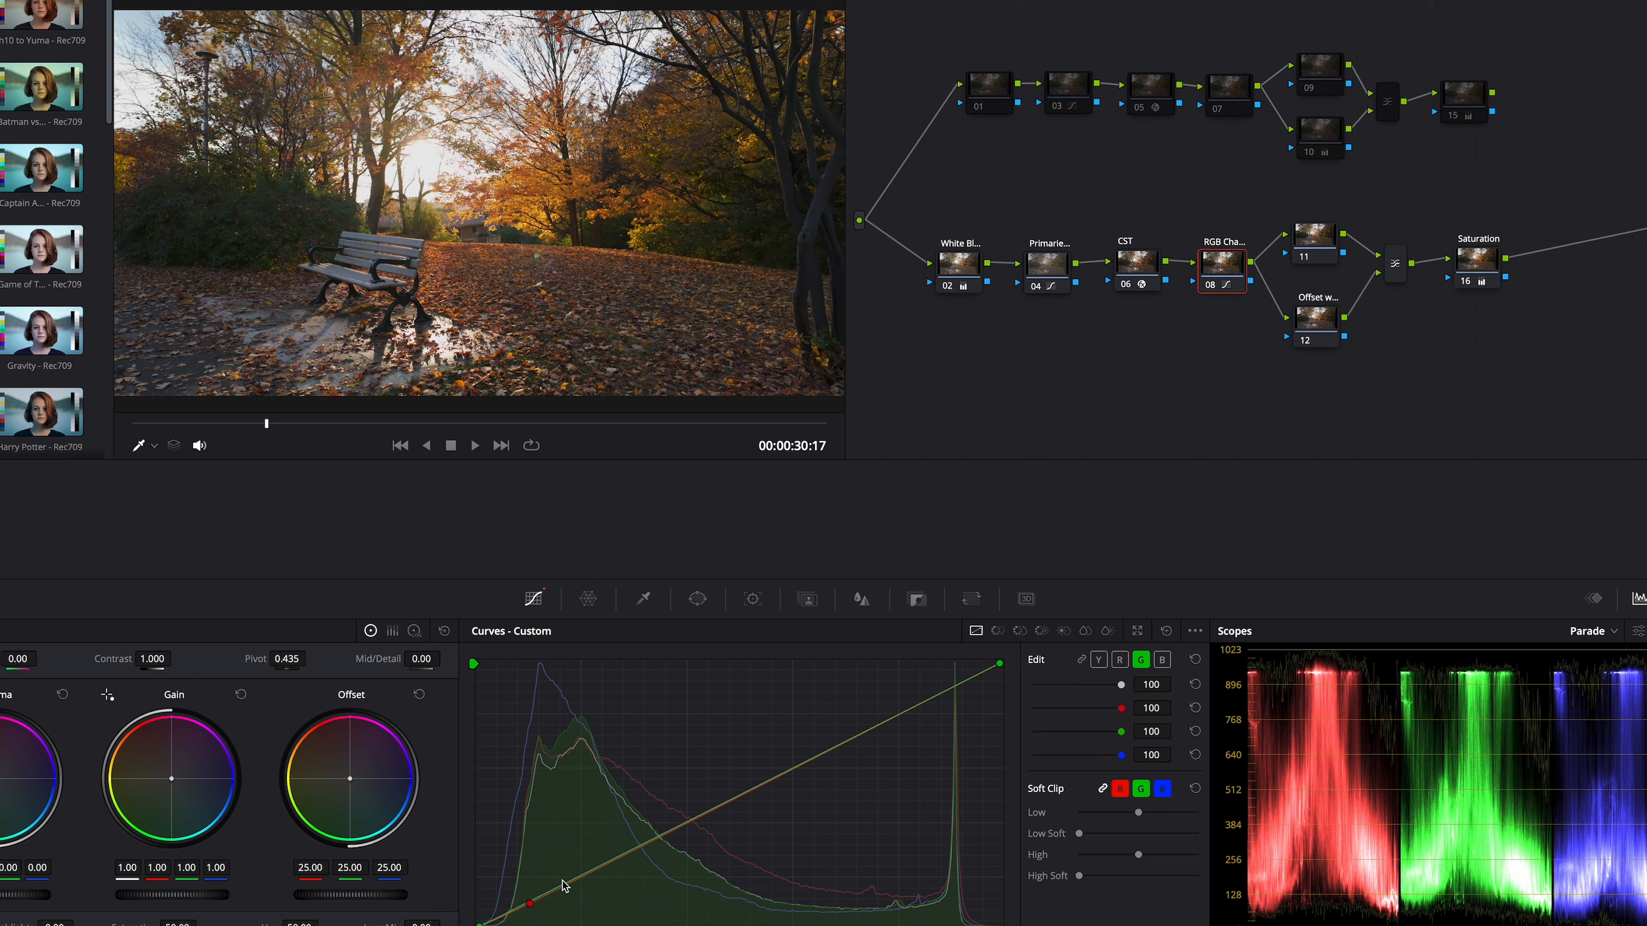
pyautogui.click(529, 902)
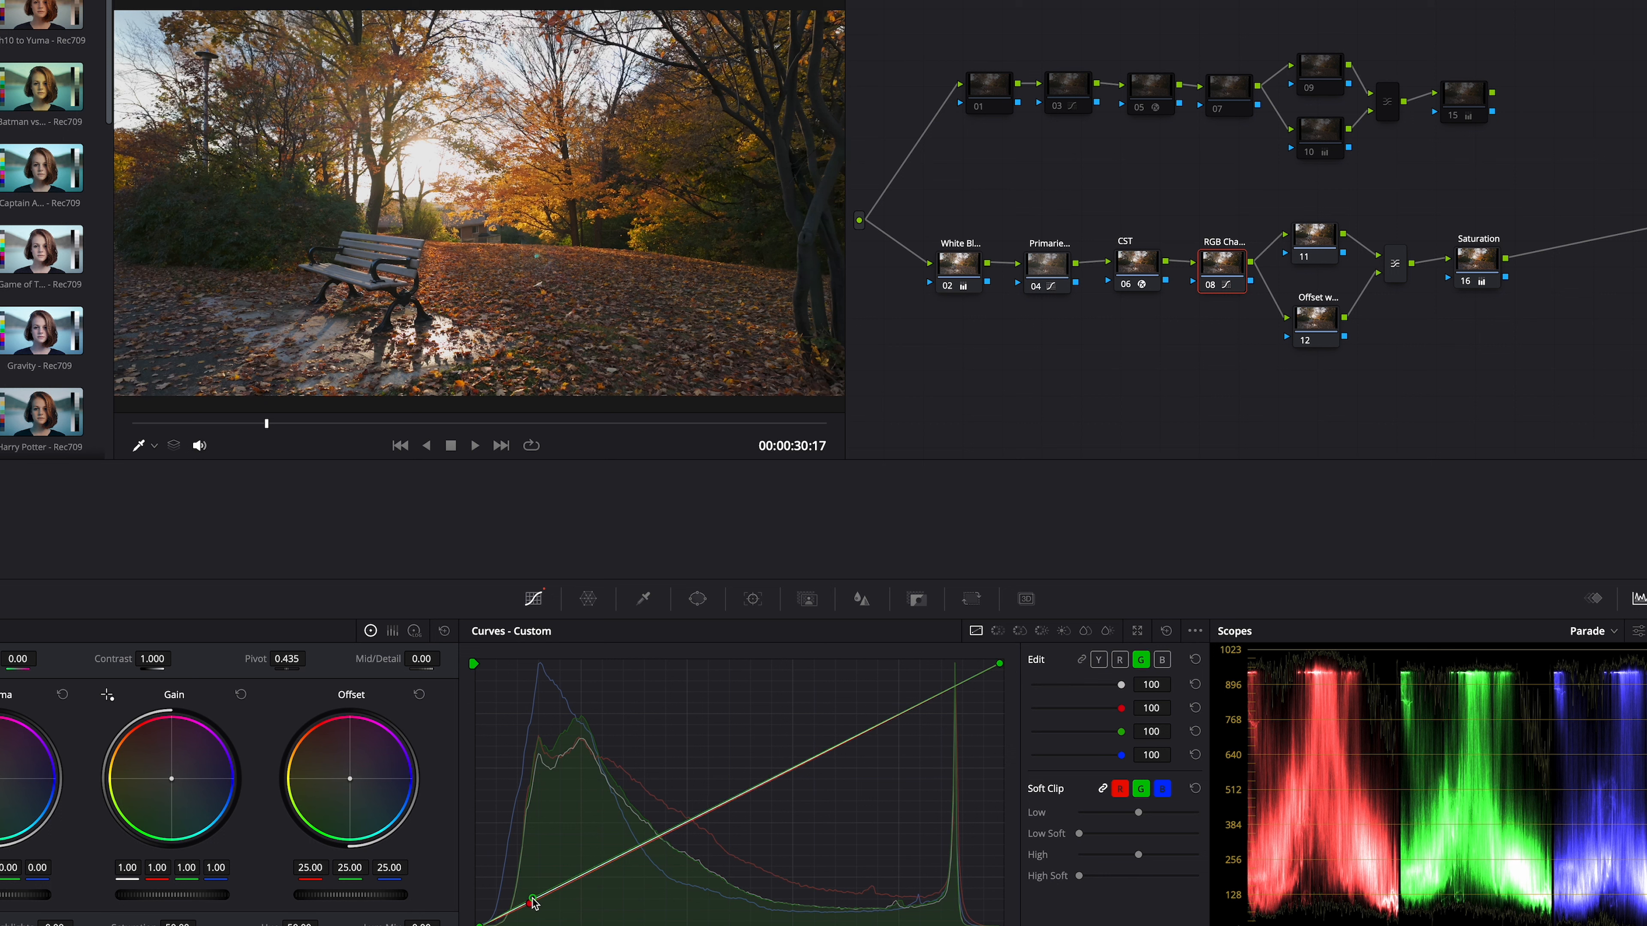
pyautogui.moveTo(532, 906); pyautogui.dragTo(530, 903)
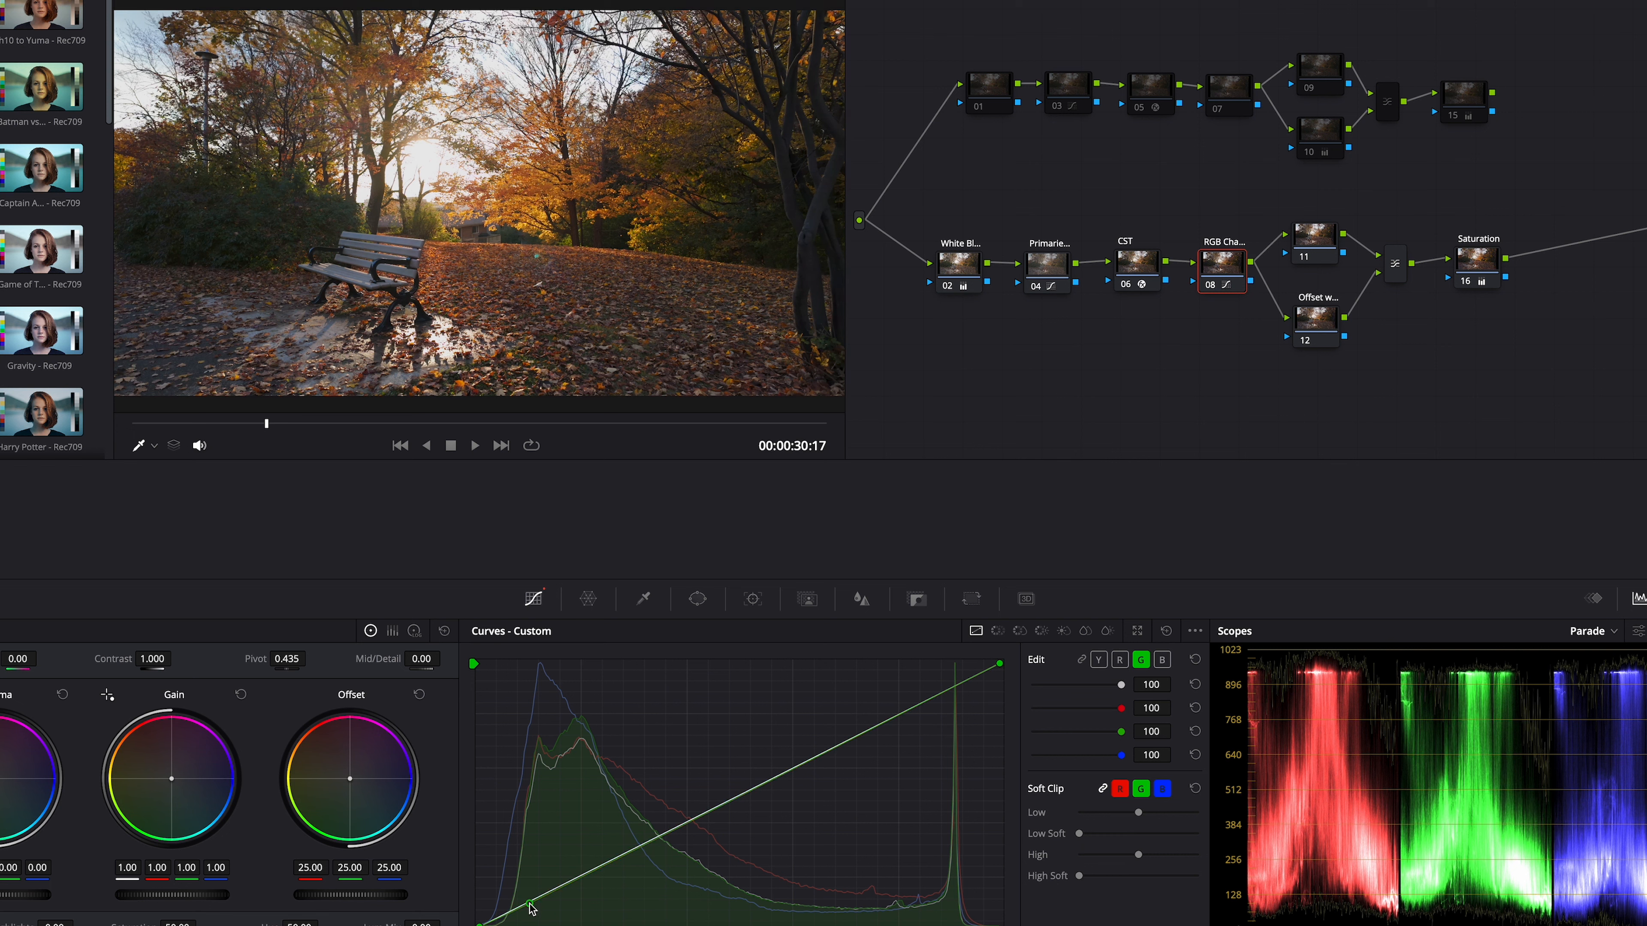
# Add a shadow control point to the blue curve and pull it slightly below the diagonal
pyautogui.click(1161, 660)
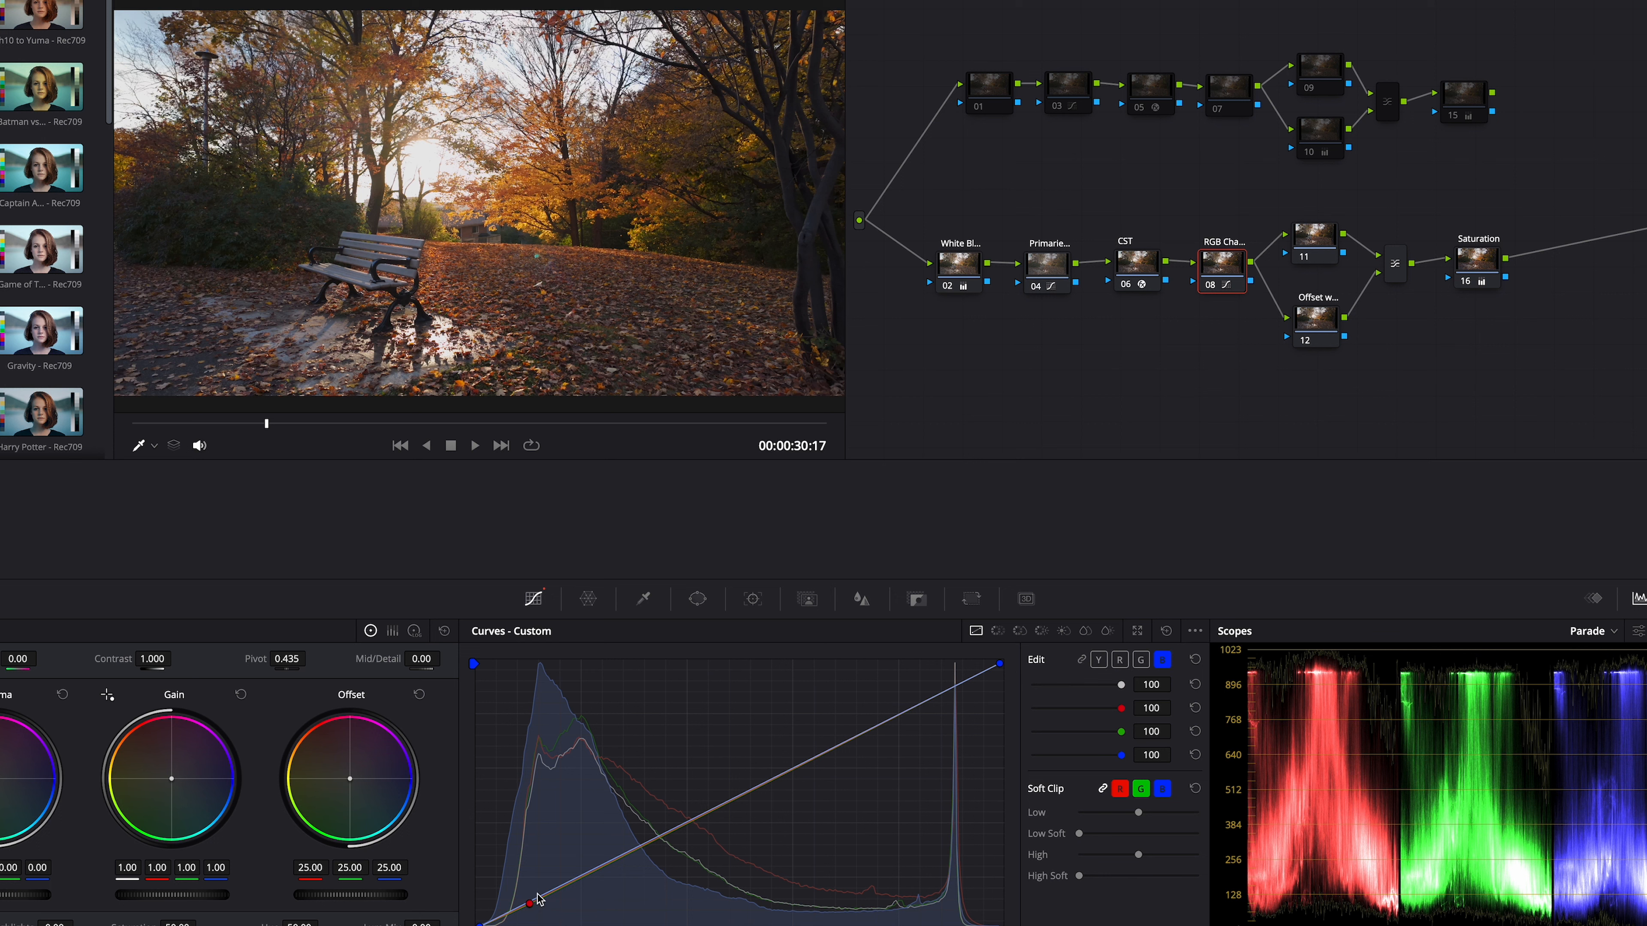
pyautogui.moveTo(542, 900)
pyautogui.mouseDown()
pyautogui.moveTo(518, 896)
pyautogui.moveTo(529, 907)
pyautogui.mouseUp()
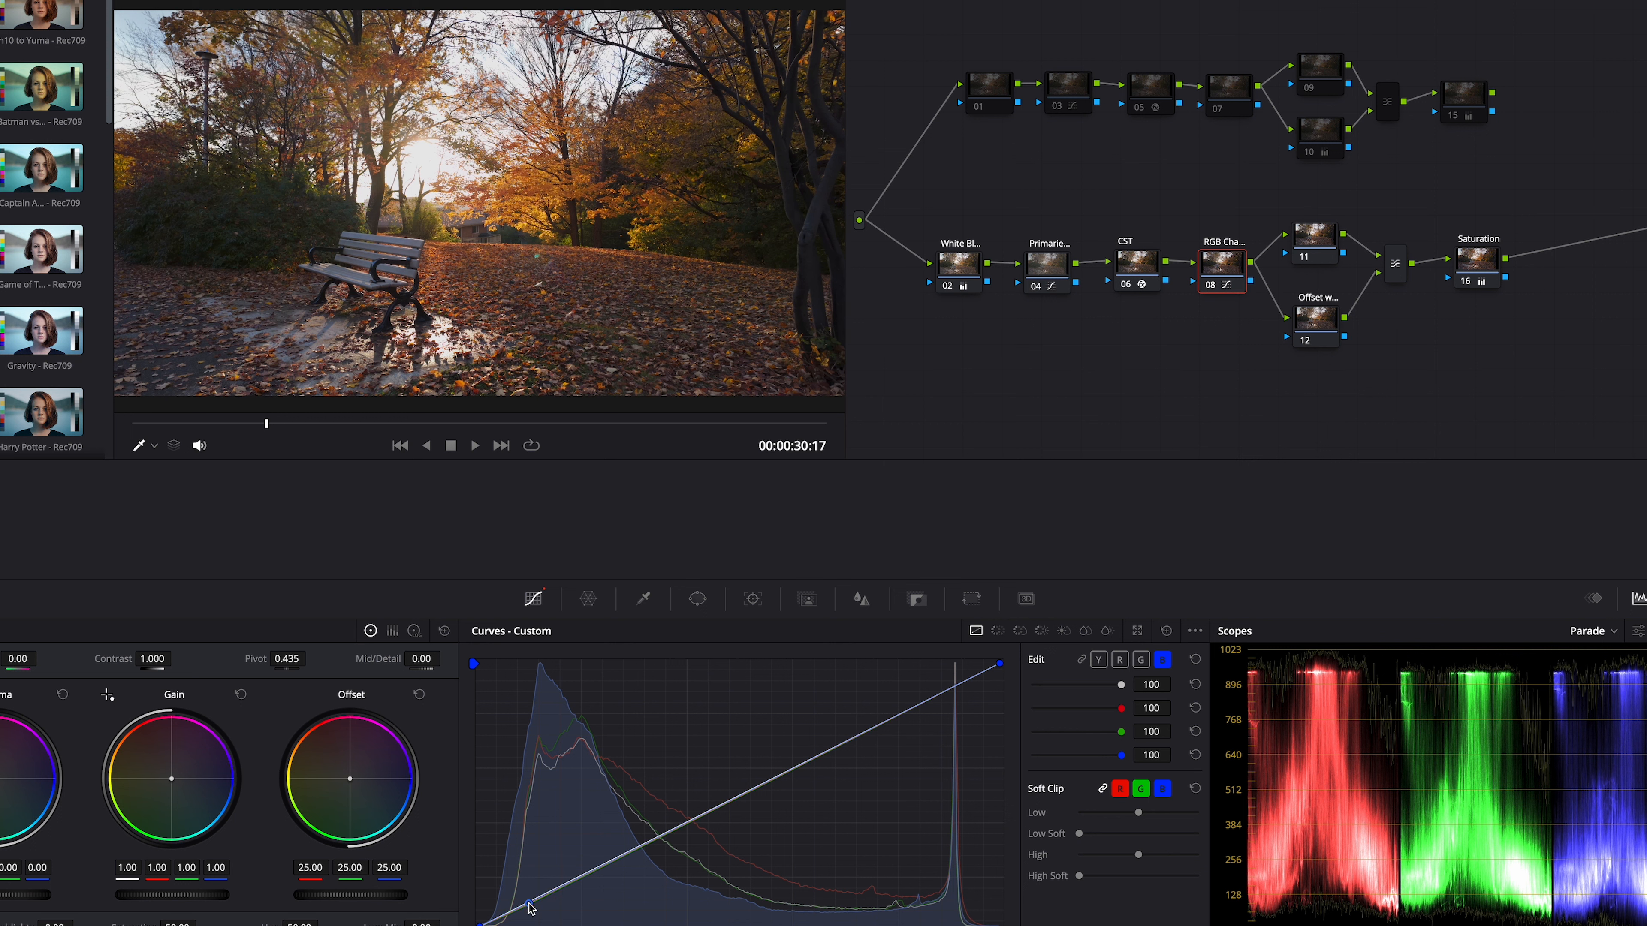
pyautogui.moveTo(529, 904); pyautogui.dragTo(535, 911)
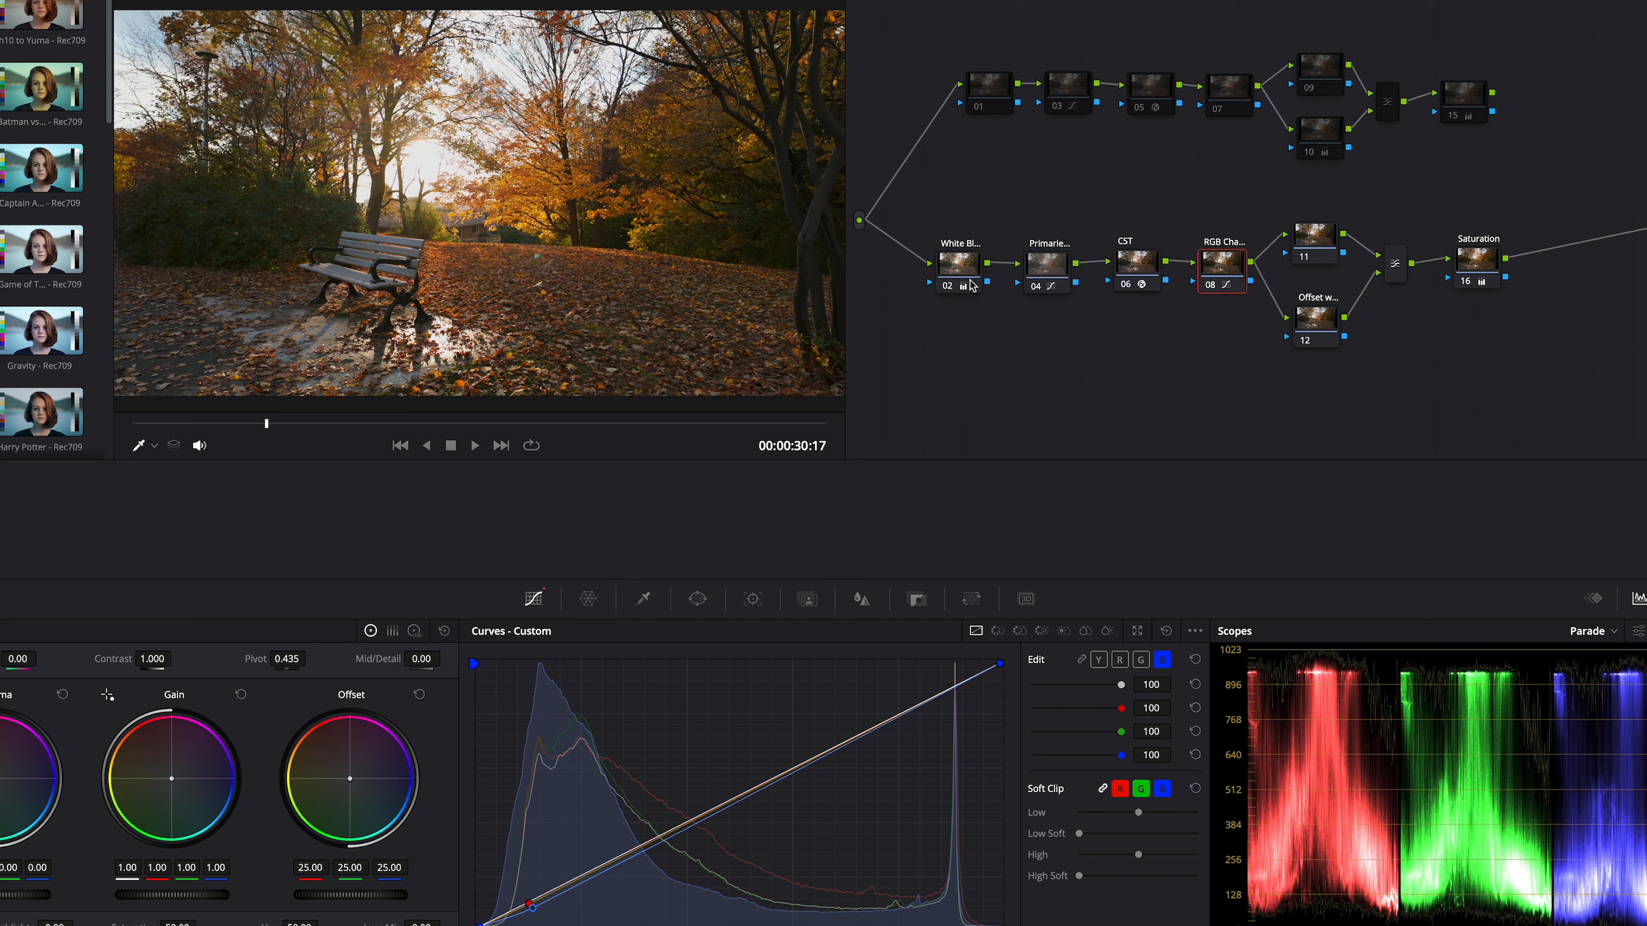
# On the Offset wheel node, push Offset towards teal at about 21.28, 23.73, 25.37 and warm Gain to 1.01 red, 1.00 green, 0.98 blue
pyautogui.click(1321, 323)
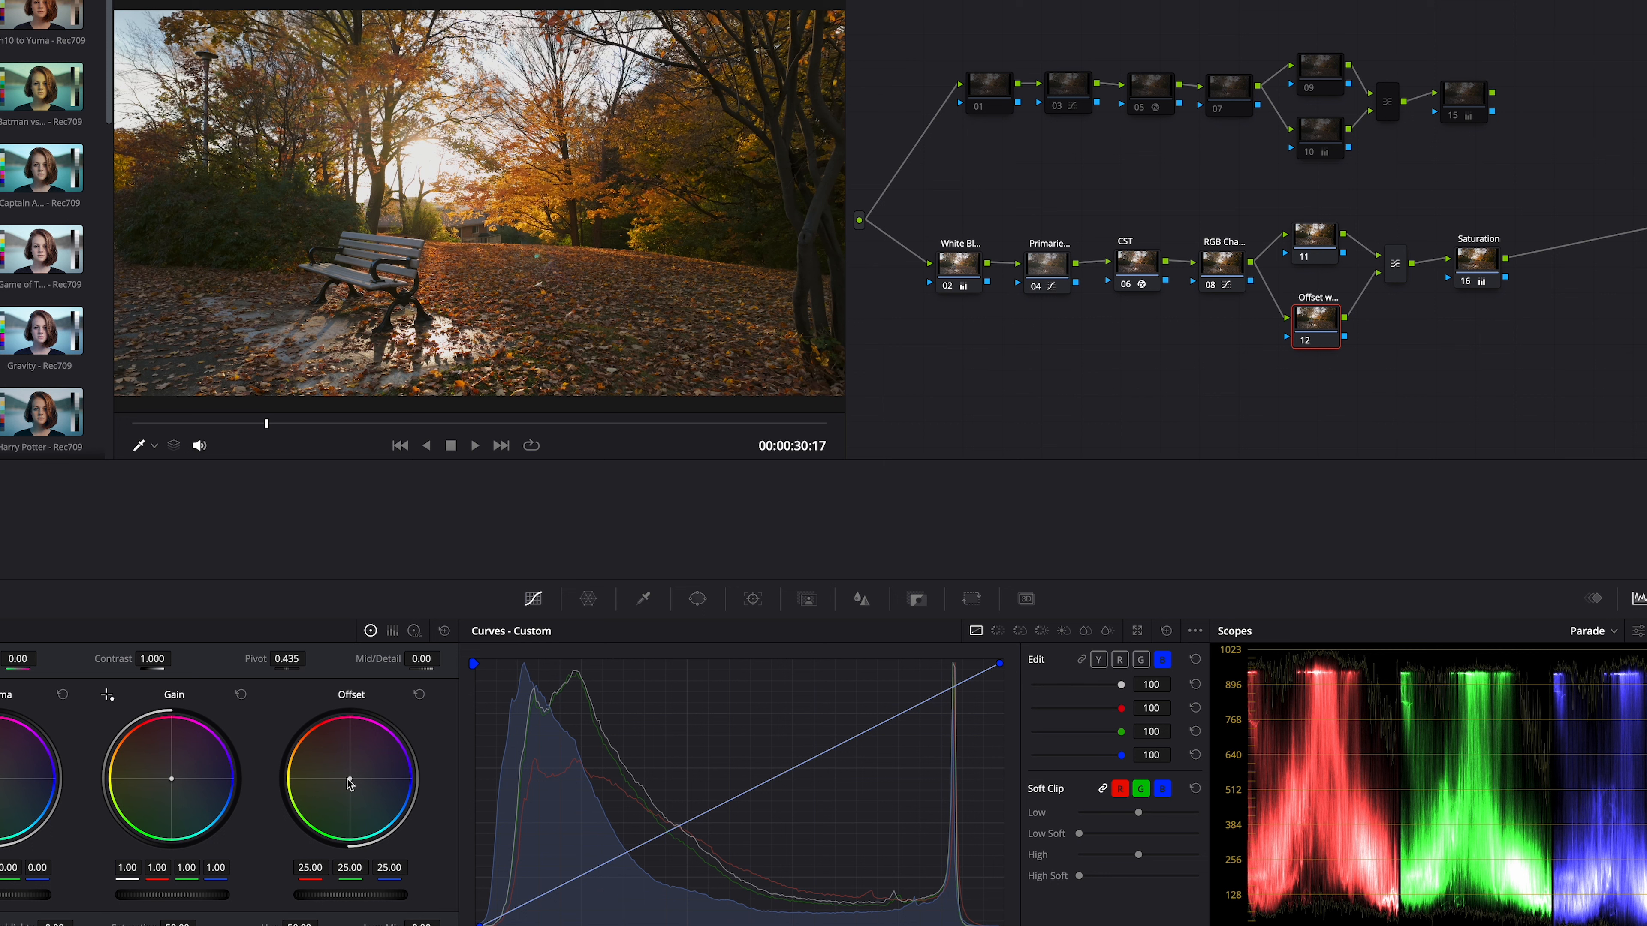
pyautogui.moveTo(349, 784); pyautogui.dragTo(352, 782)
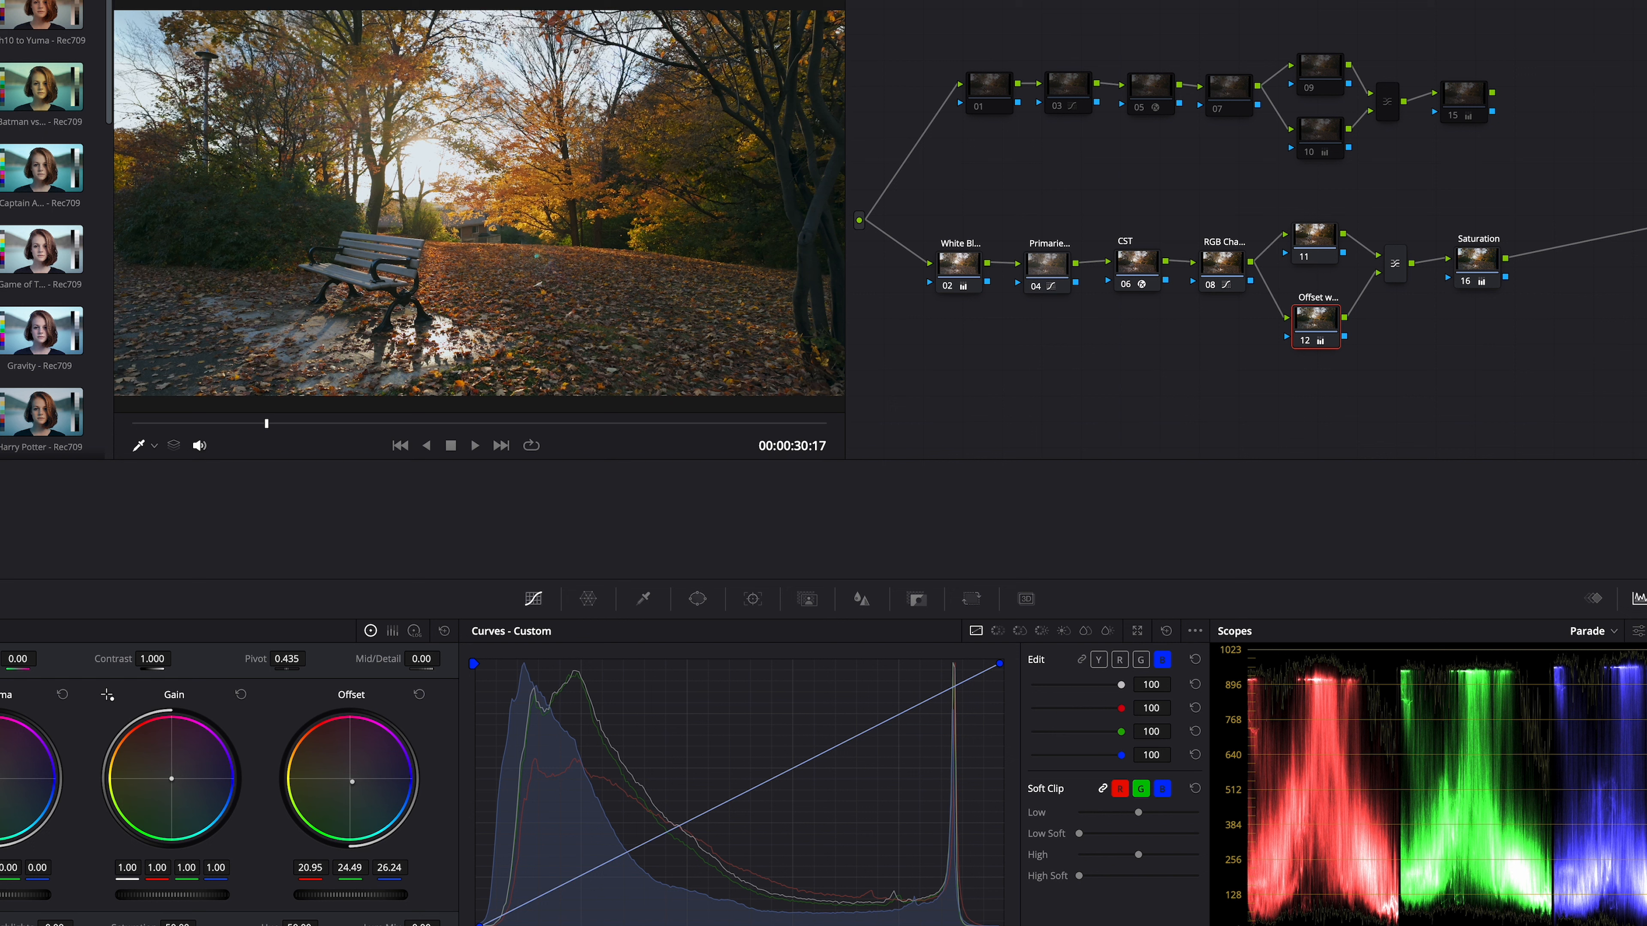
pyautogui.moveTo(352, 781); pyautogui.dragTo(351, 780)
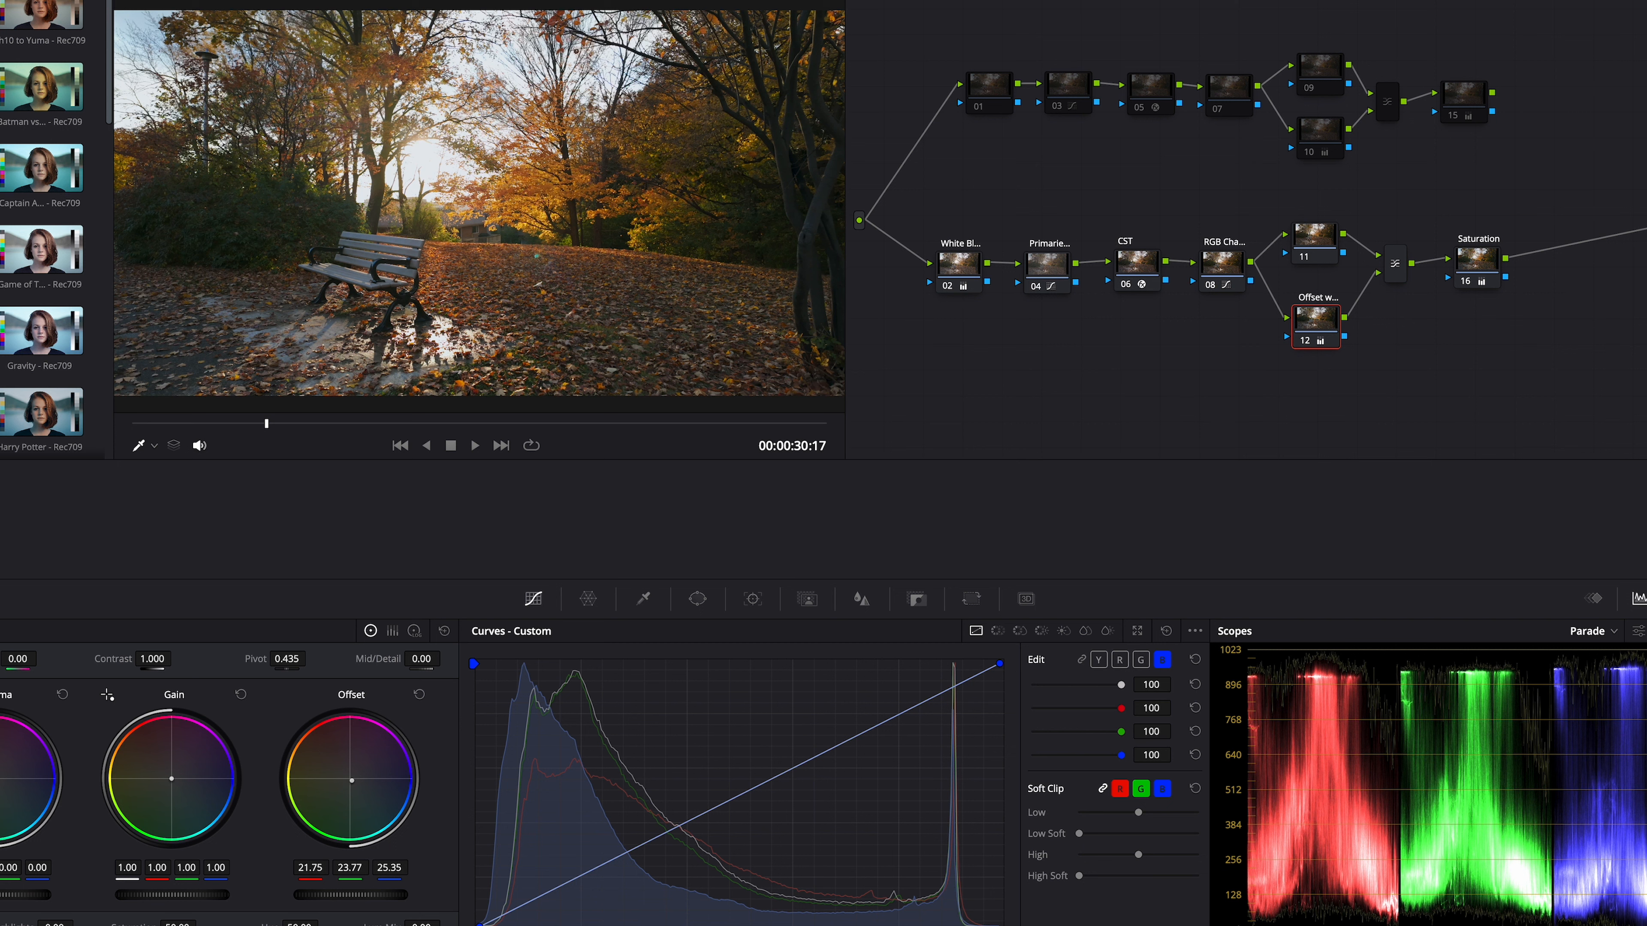
pyautogui.moveTo(351, 780); pyautogui.dragTo(383, 798)
pyautogui.moveTo(173, 782); pyautogui.dragTo(171, 779)
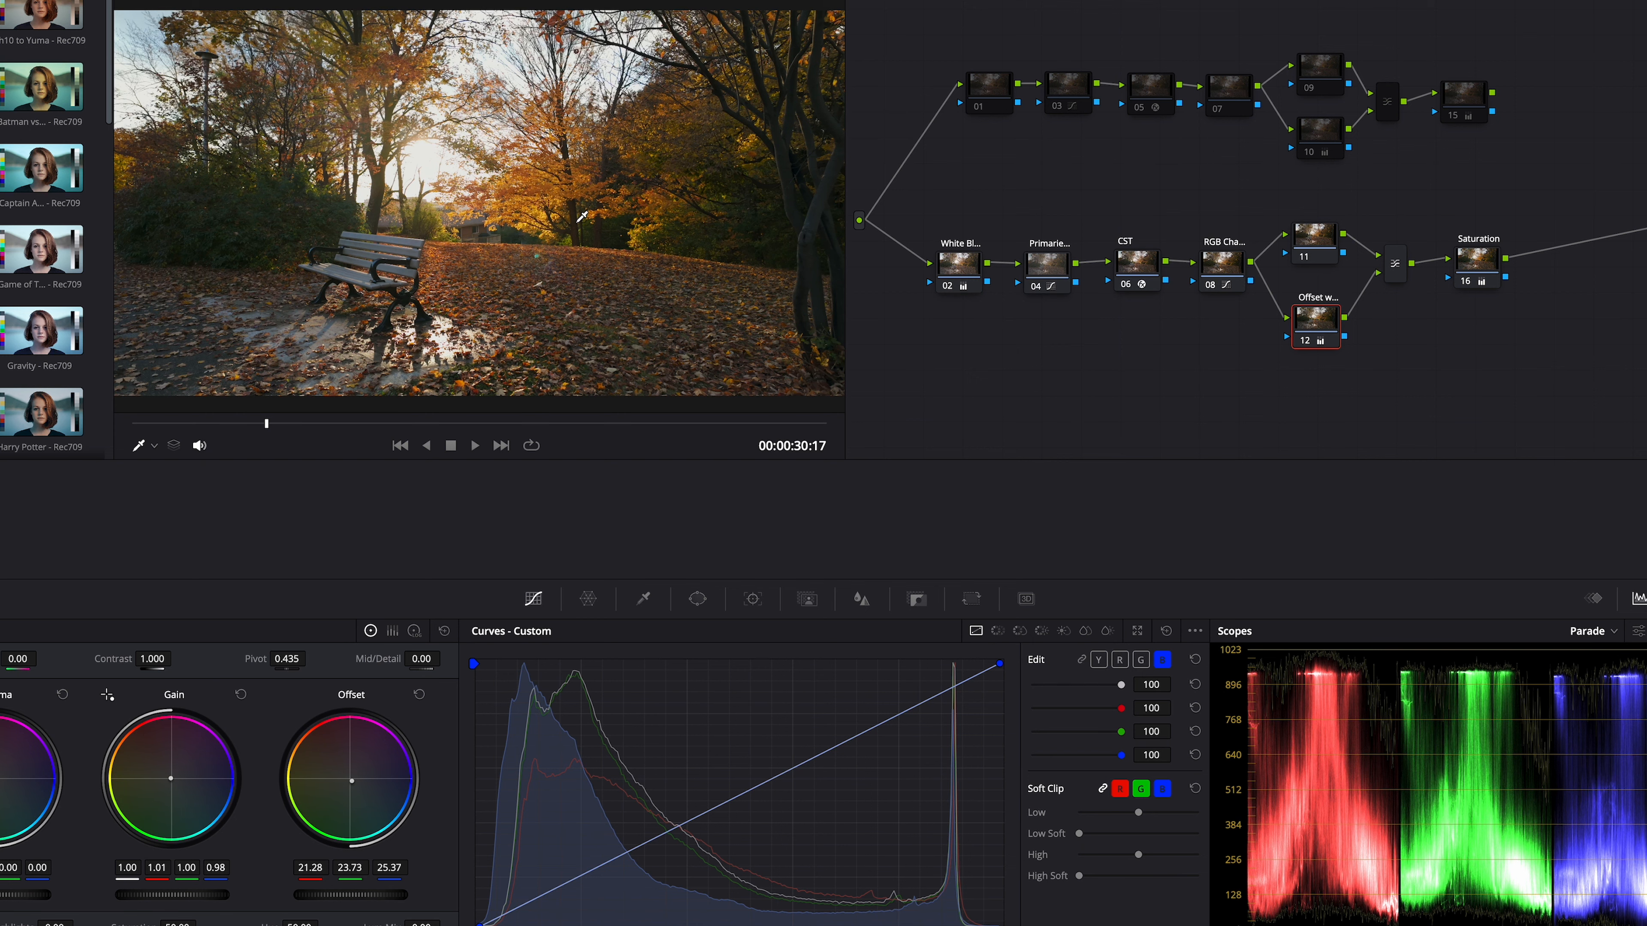
# Check an earlier frame of the park clip and refine the node's Offset to about 21.15 red, 23.39 green and 24.21 blue
pyautogui.moveTo(335, 424); pyautogui.dragTo(395, 439)
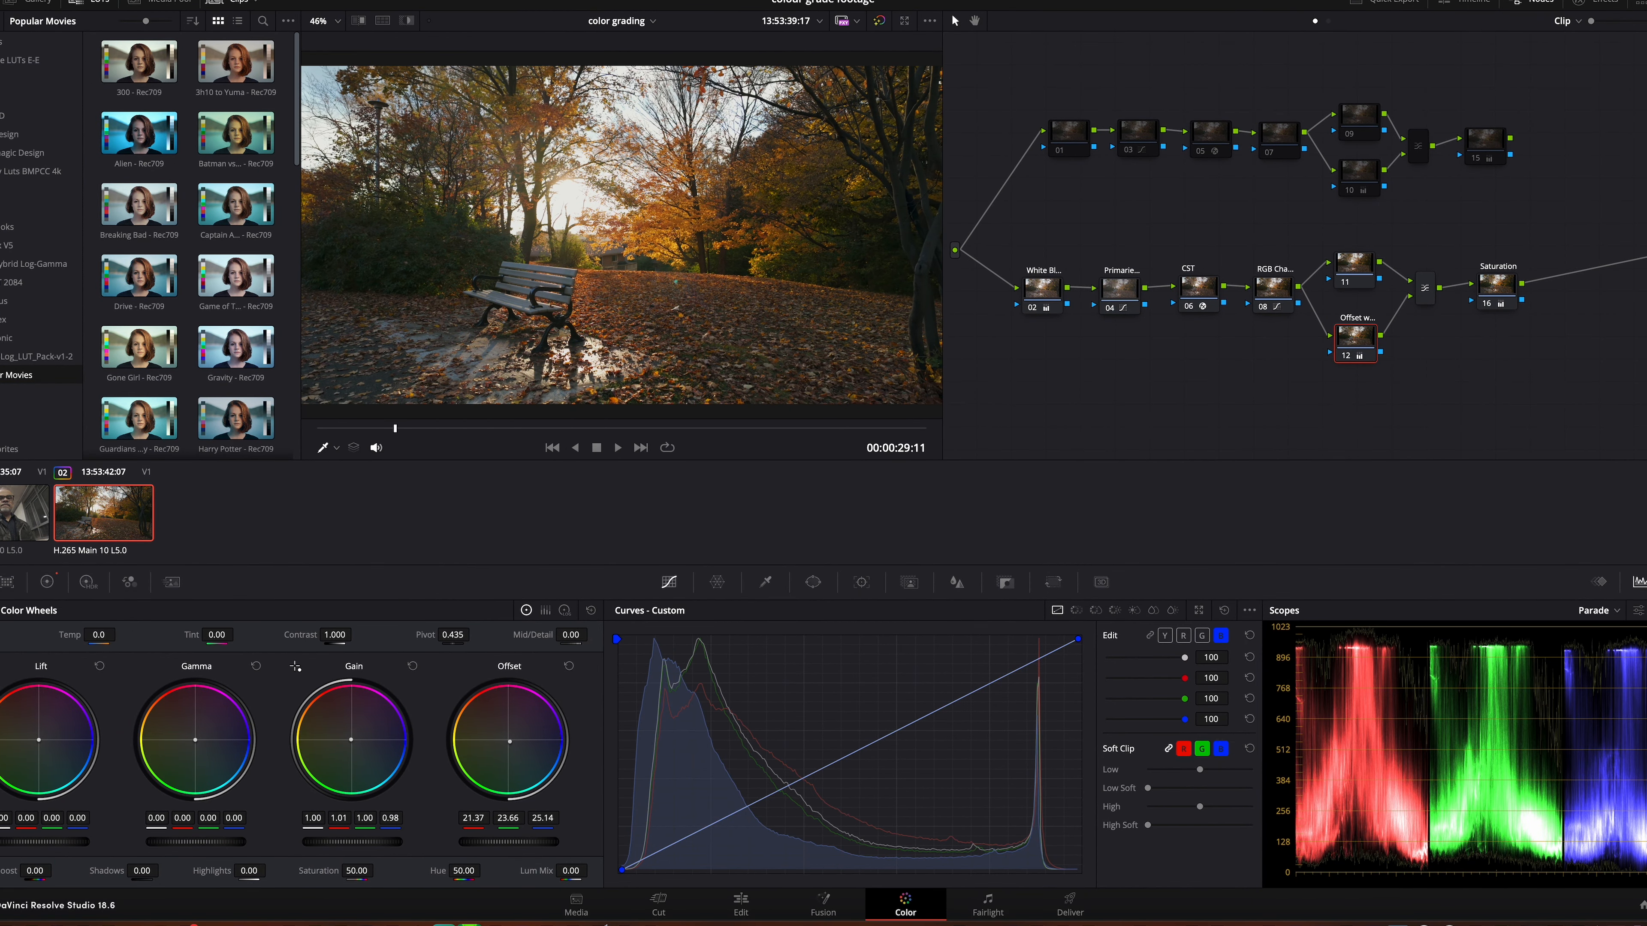
pyautogui.moveTo(509, 741); pyautogui.dragTo(509, 742)
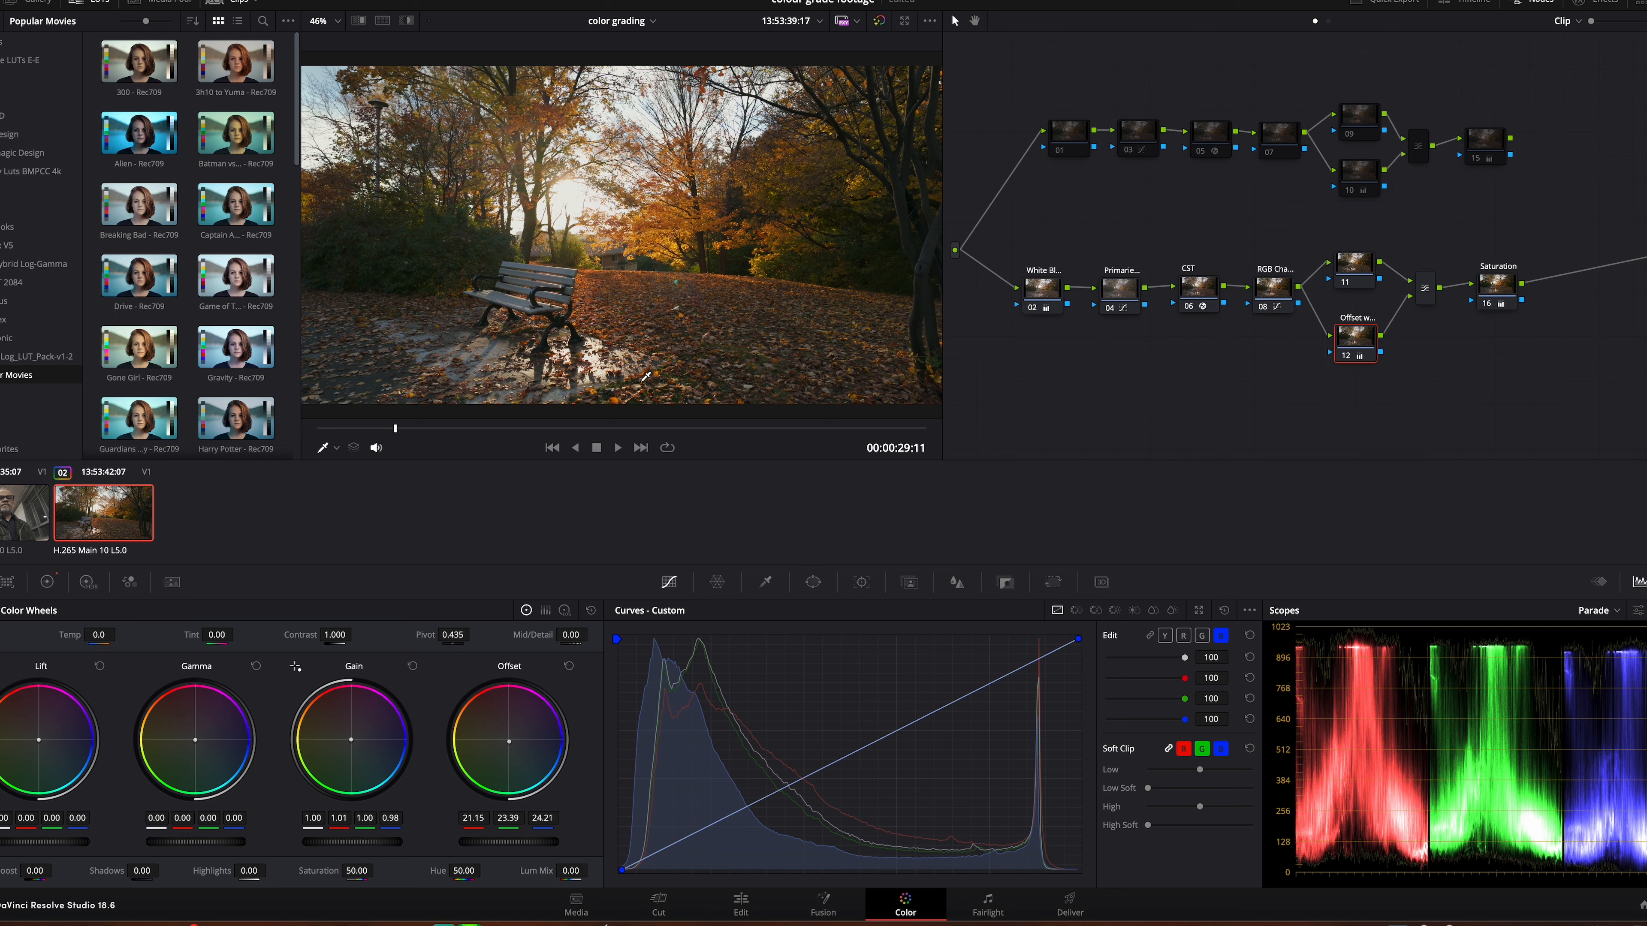
# Review the graded park clip at several frames and compare it with the grade bypassed
pyautogui.moveTo(637, 427); pyautogui.dragTo(437, 429)
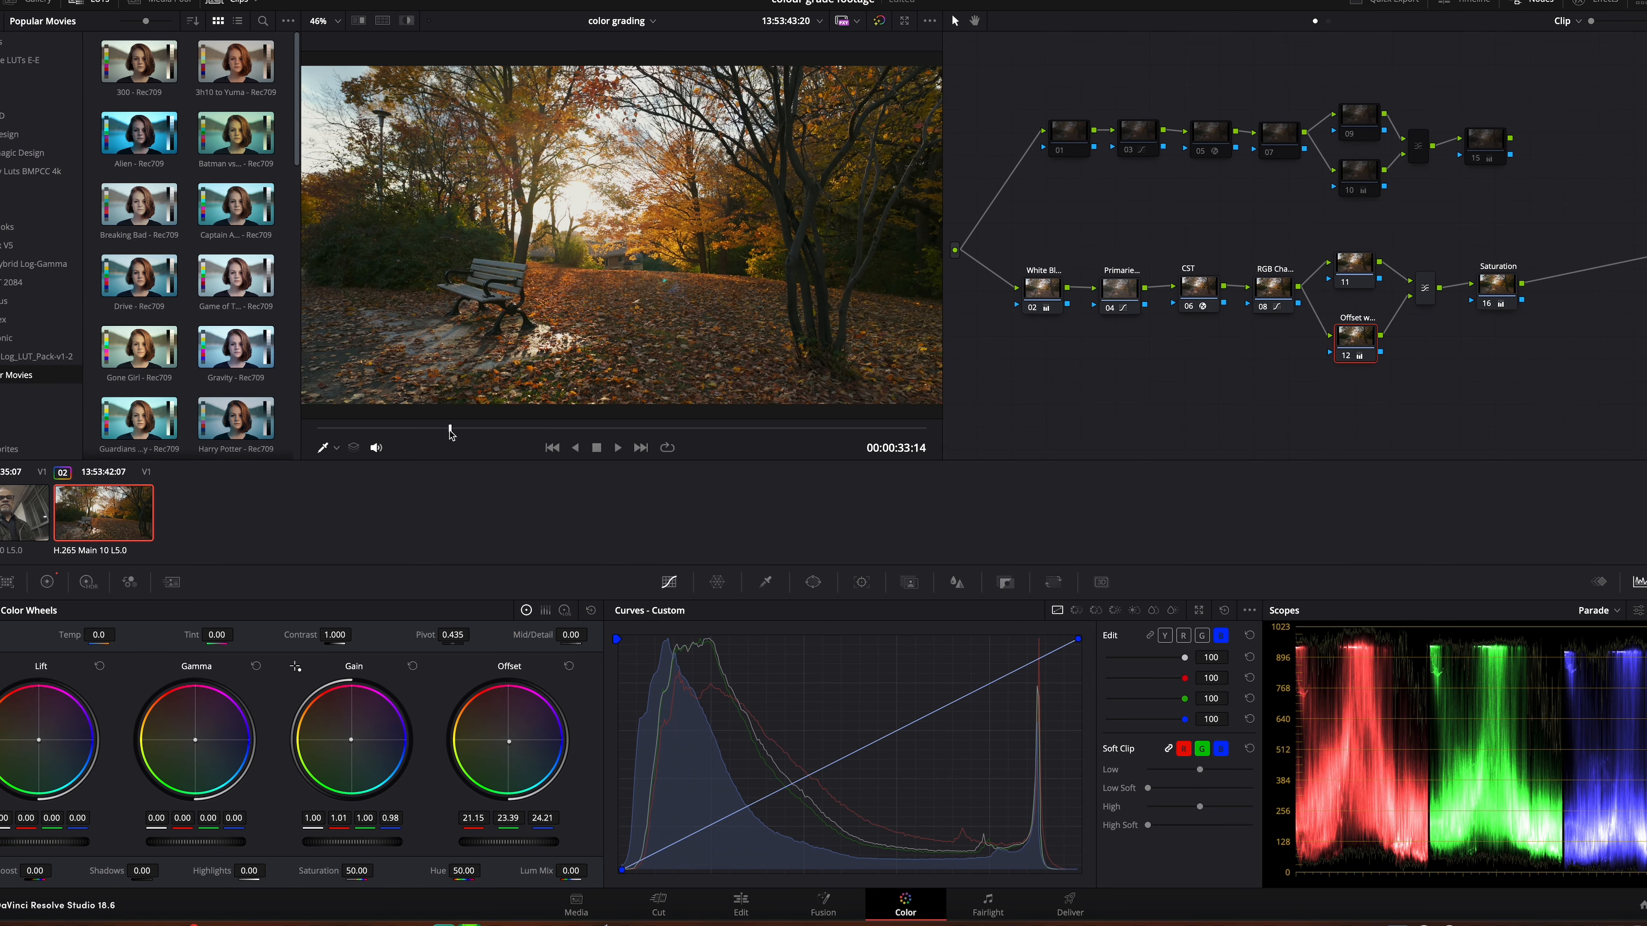
pyautogui.moveTo(393, 428); pyautogui.dragTo(493, 432)
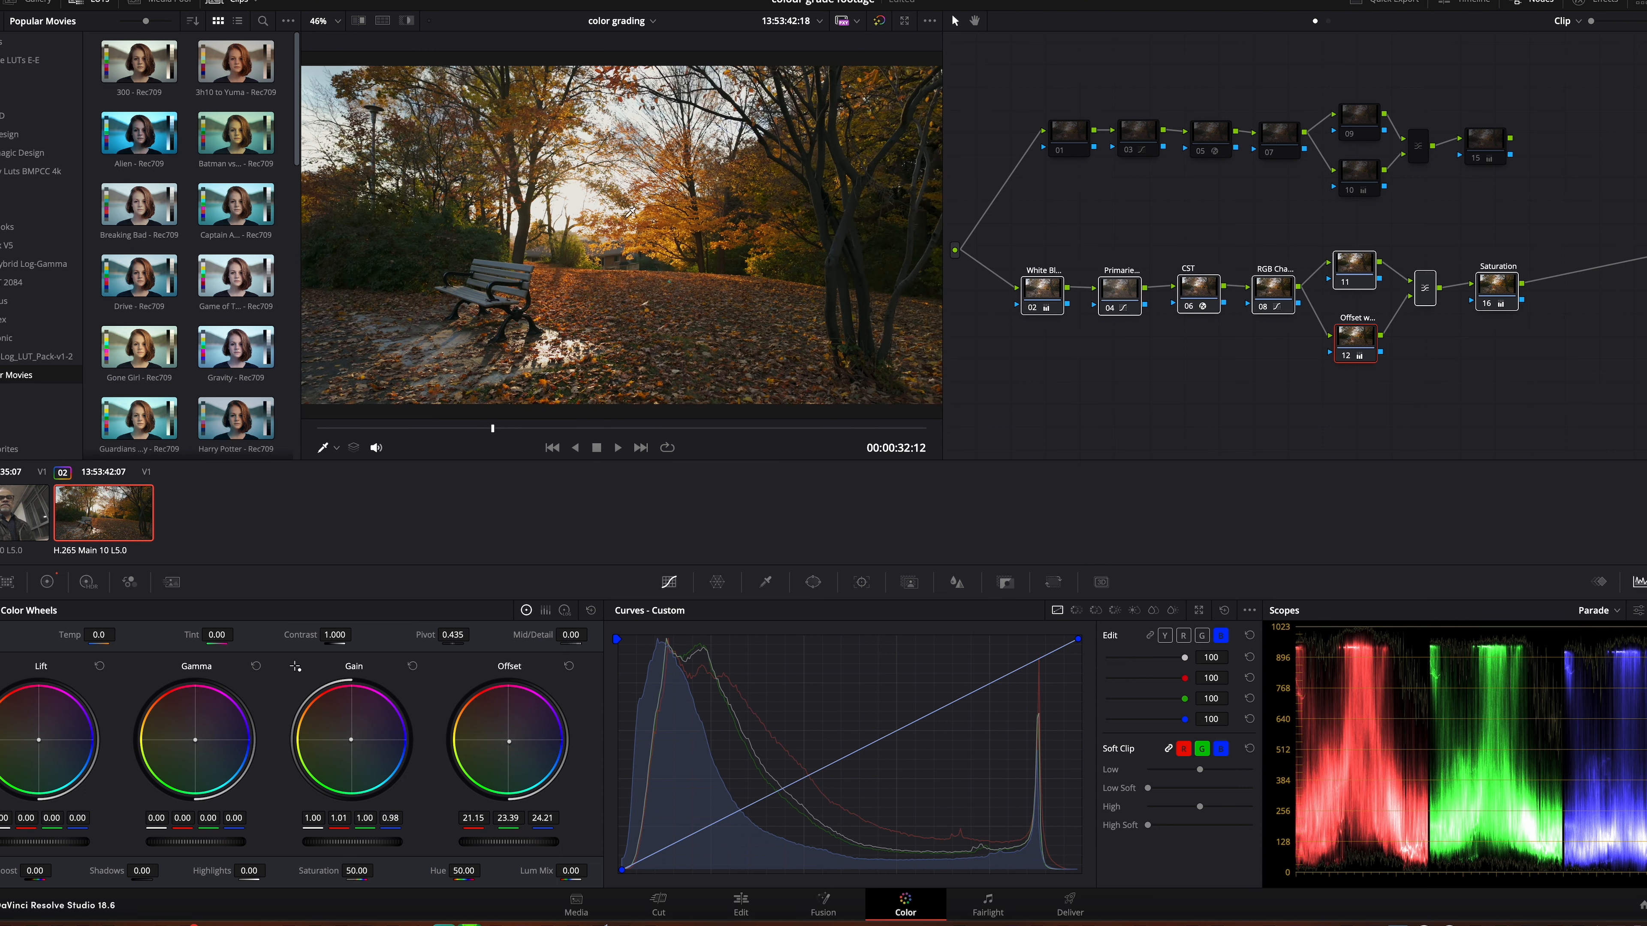
pyautogui.hotkey('shift', 'd')
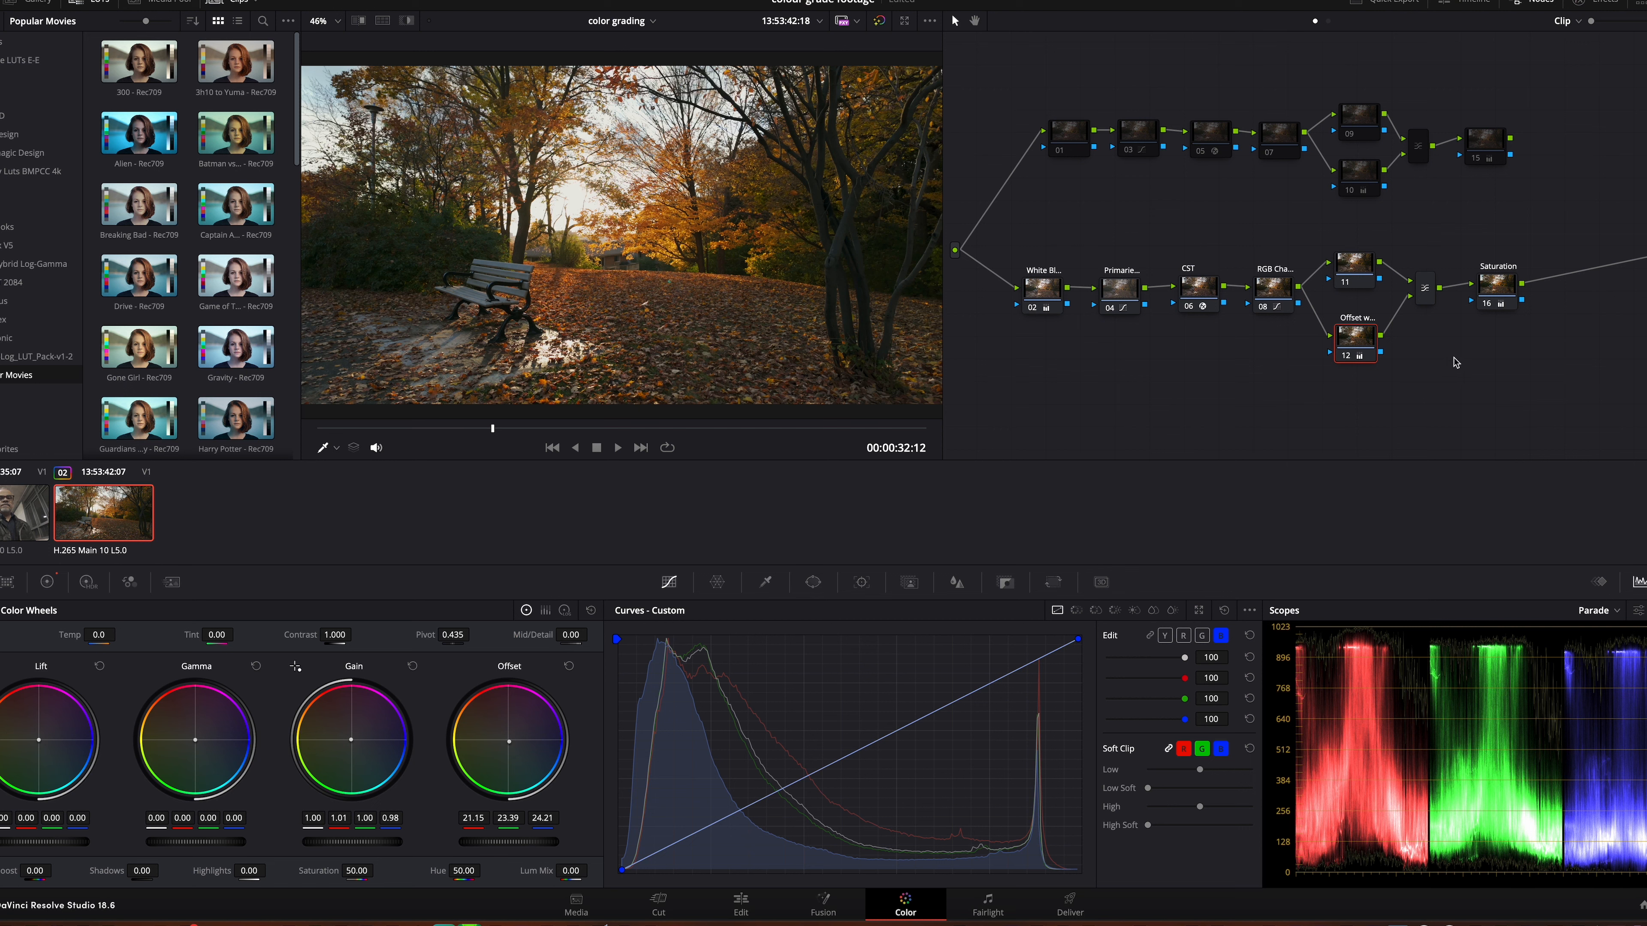
pyautogui.rightClick(641, 286)
pyautogui.click(674, 293)
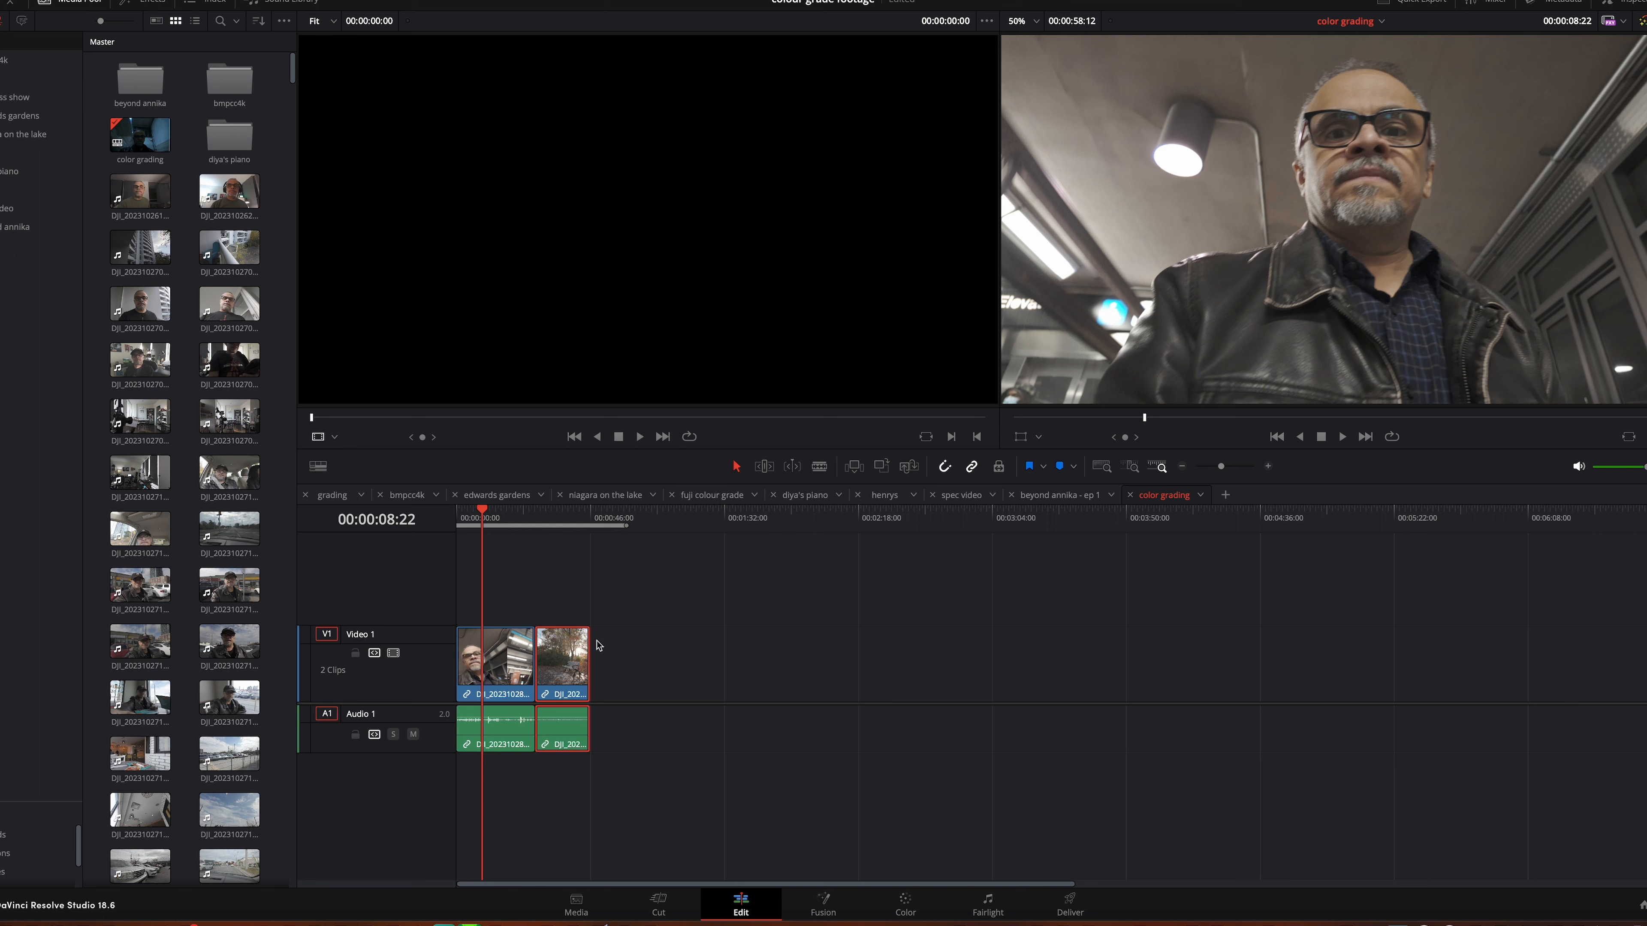
# Open the first timeline clip for grading and wire a new corrector node from the source to the output below the existing row
pyautogui.click(490, 635)
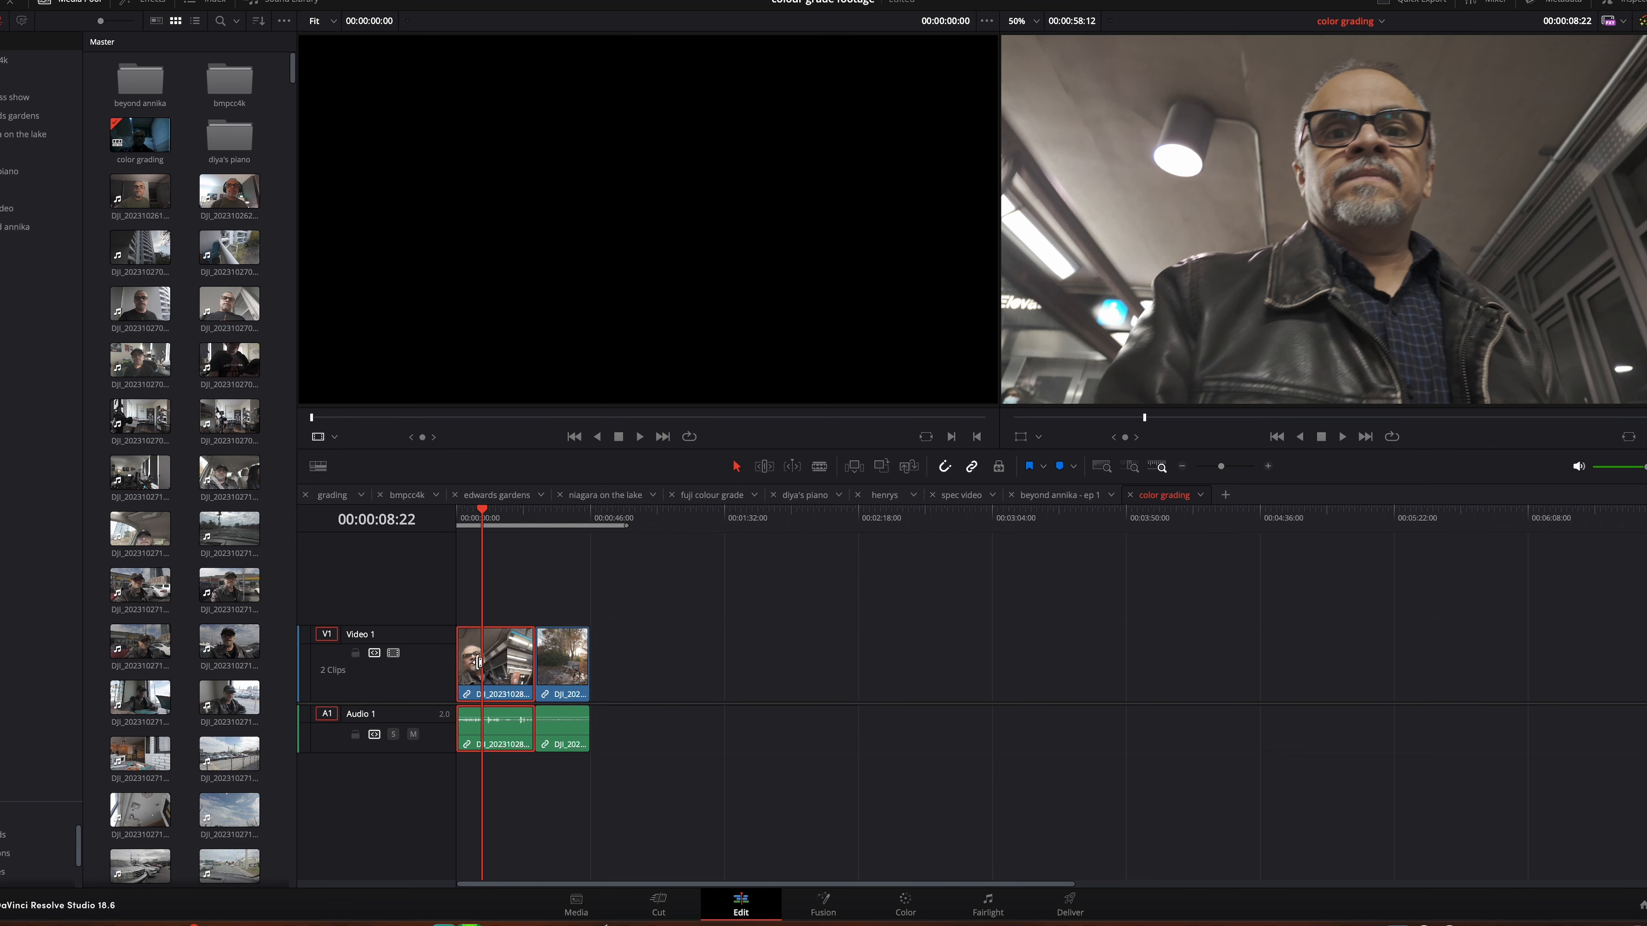
pyautogui.click(903, 903)
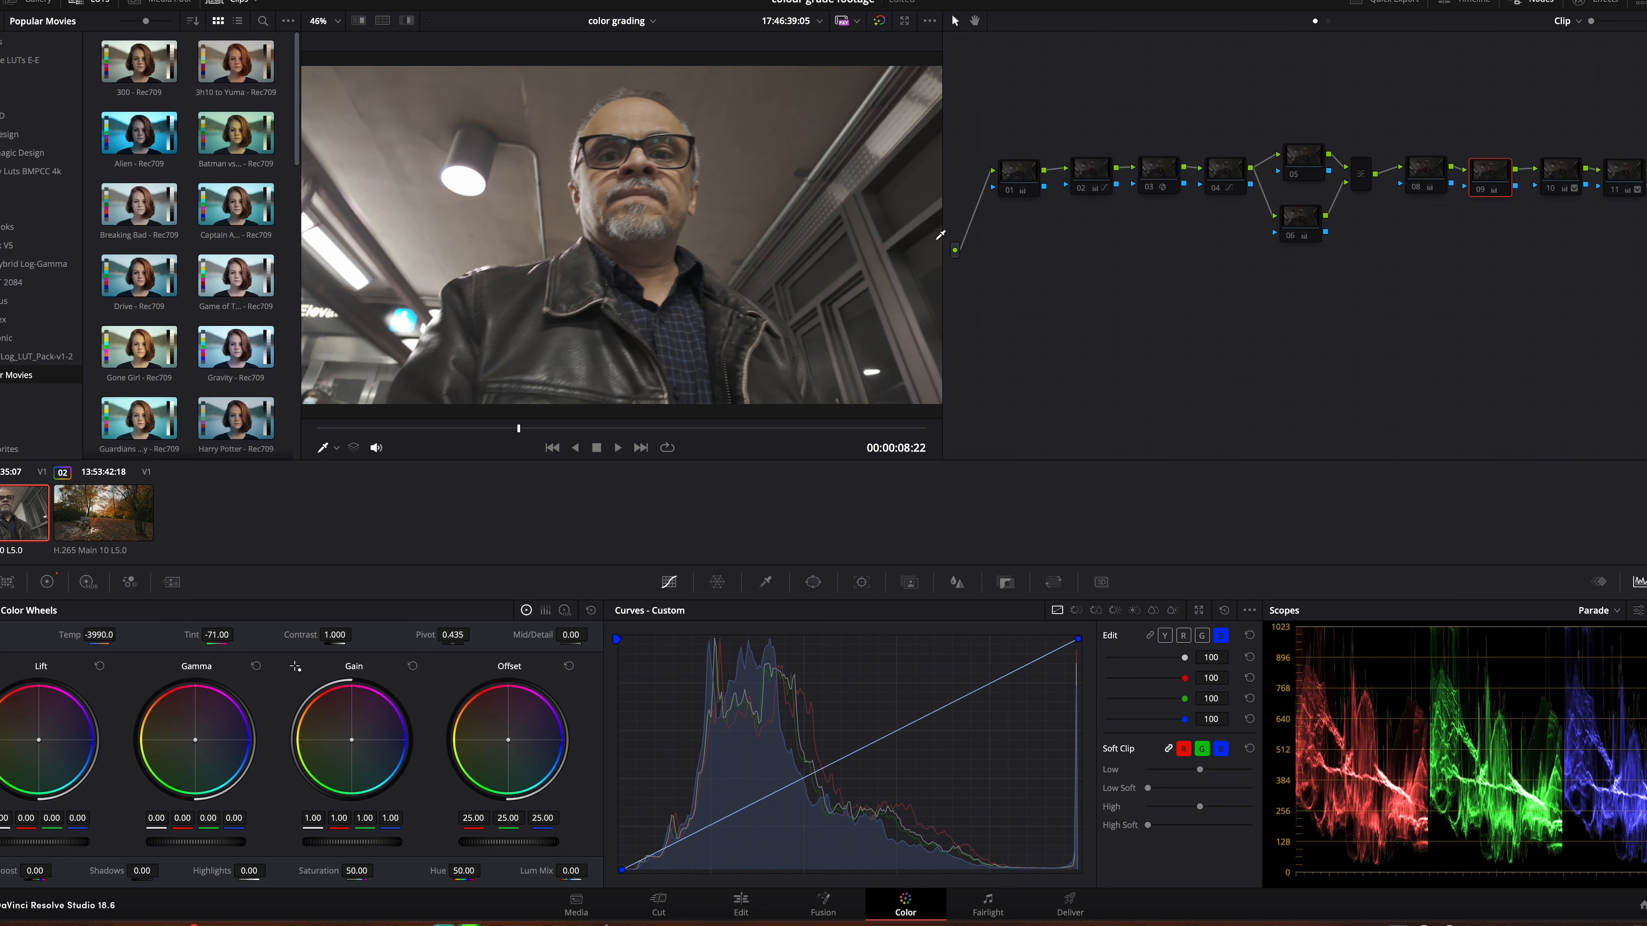
pyautogui.rightClick(1044, 324)
pyautogui.moveTo(1087, 343)
pyautogui.click(1248, 342)
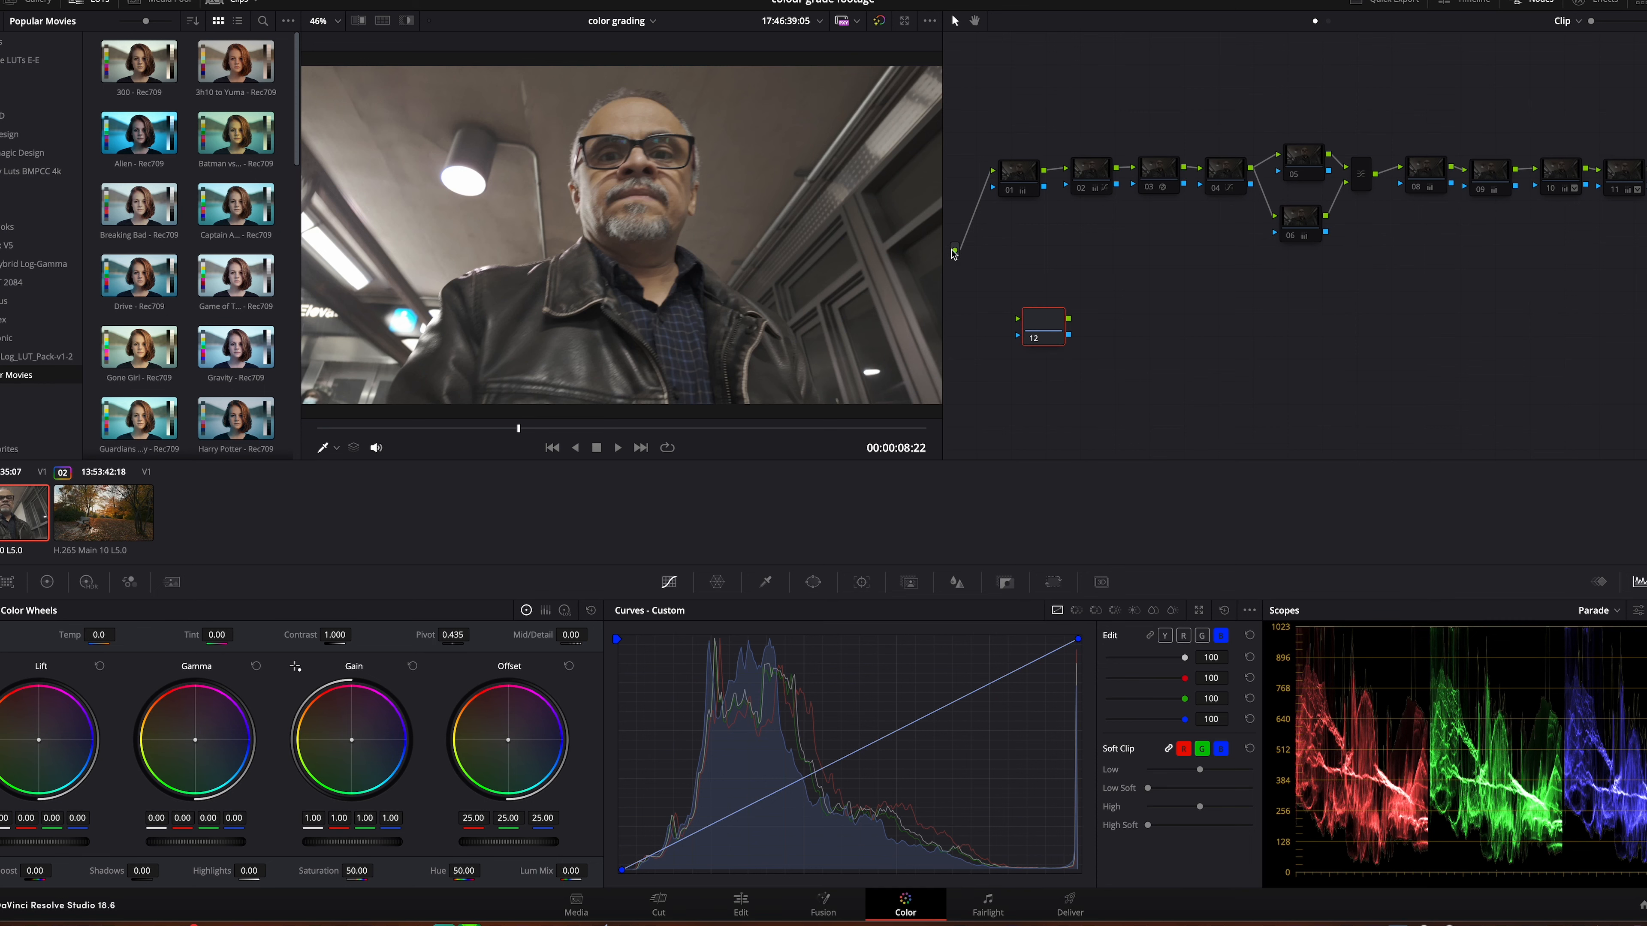
pyautogui.moveTo(997, 316); pyautogui.dragTo(1646, 254)
pyautogui.moveTo(1070, 319); pyautogui.dragTo(1646, 253)
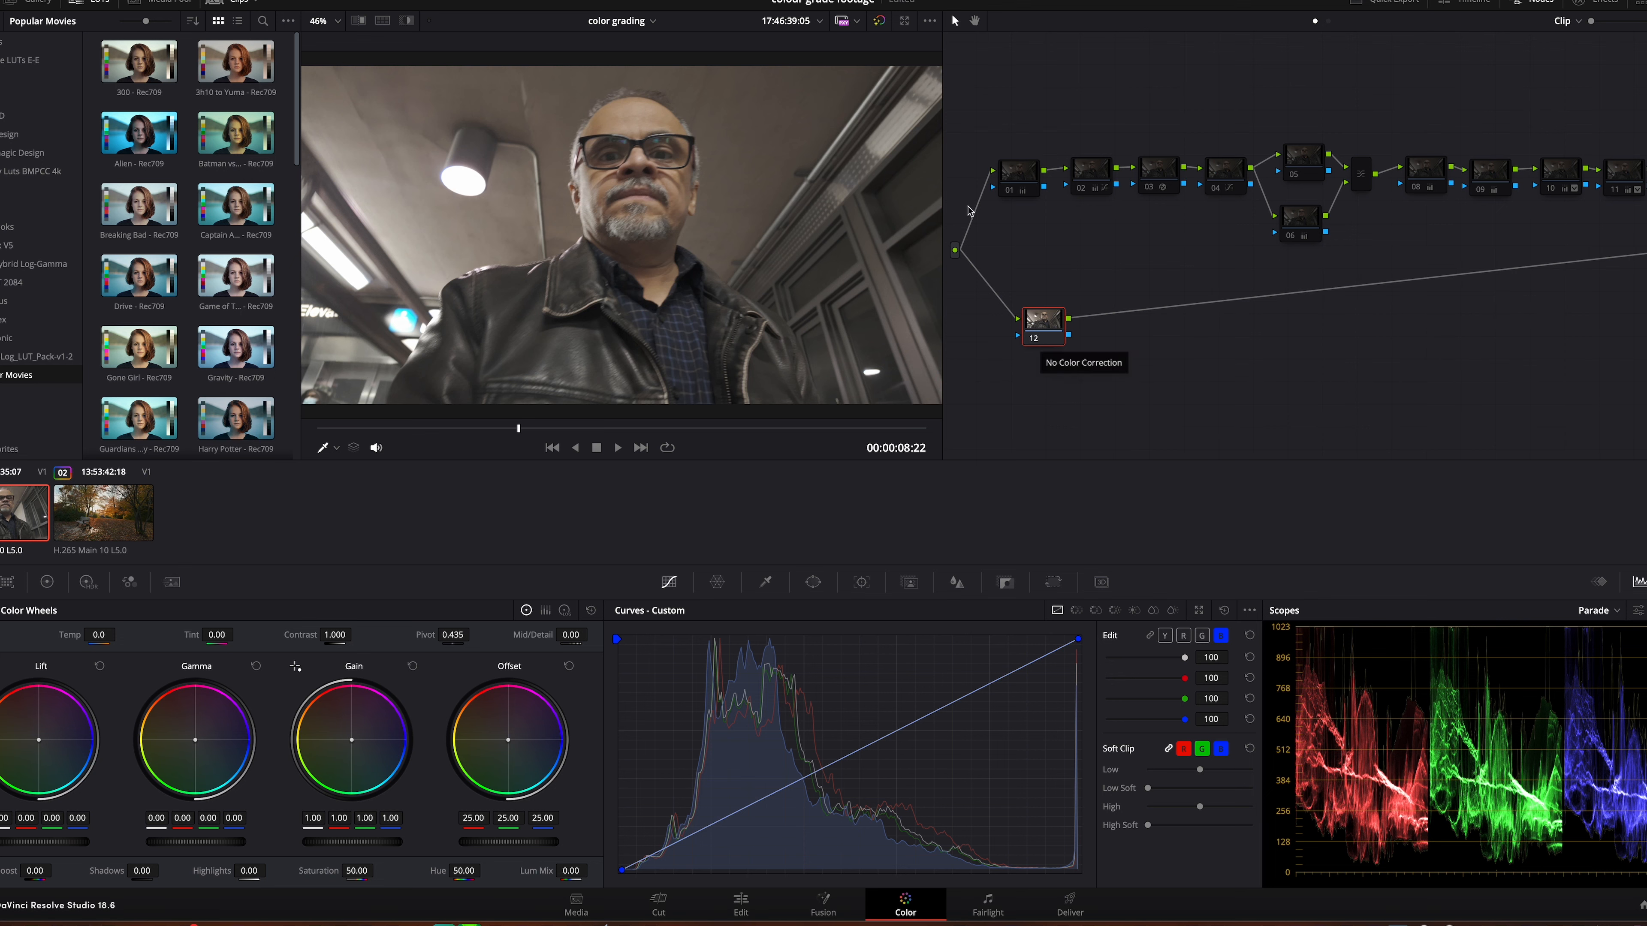
pyautogui.moveTo(1038, 340); pyautogui.dragTo(1006, 316)
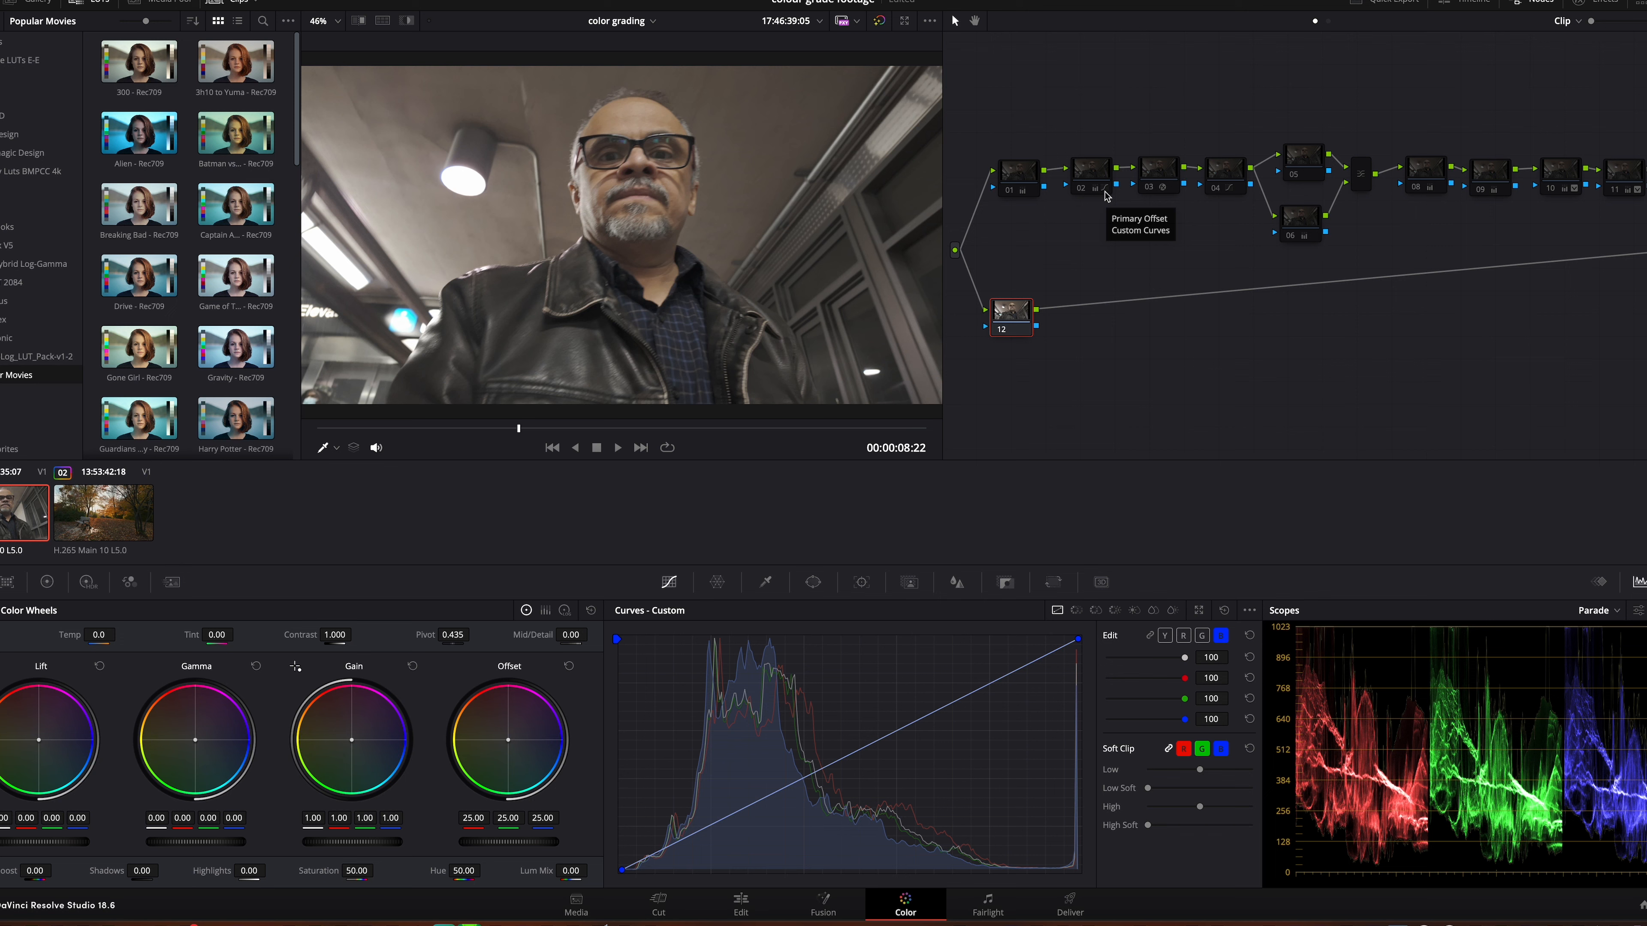
# Extend the new node with four serial nodes, a layer node under the last one, and a serial node after the Layer Mixer
pyautogui.hotkey('alt', 's')
pyautogui.hotkey('alt', 's')
pyautogui.hotkey('alt', 's')
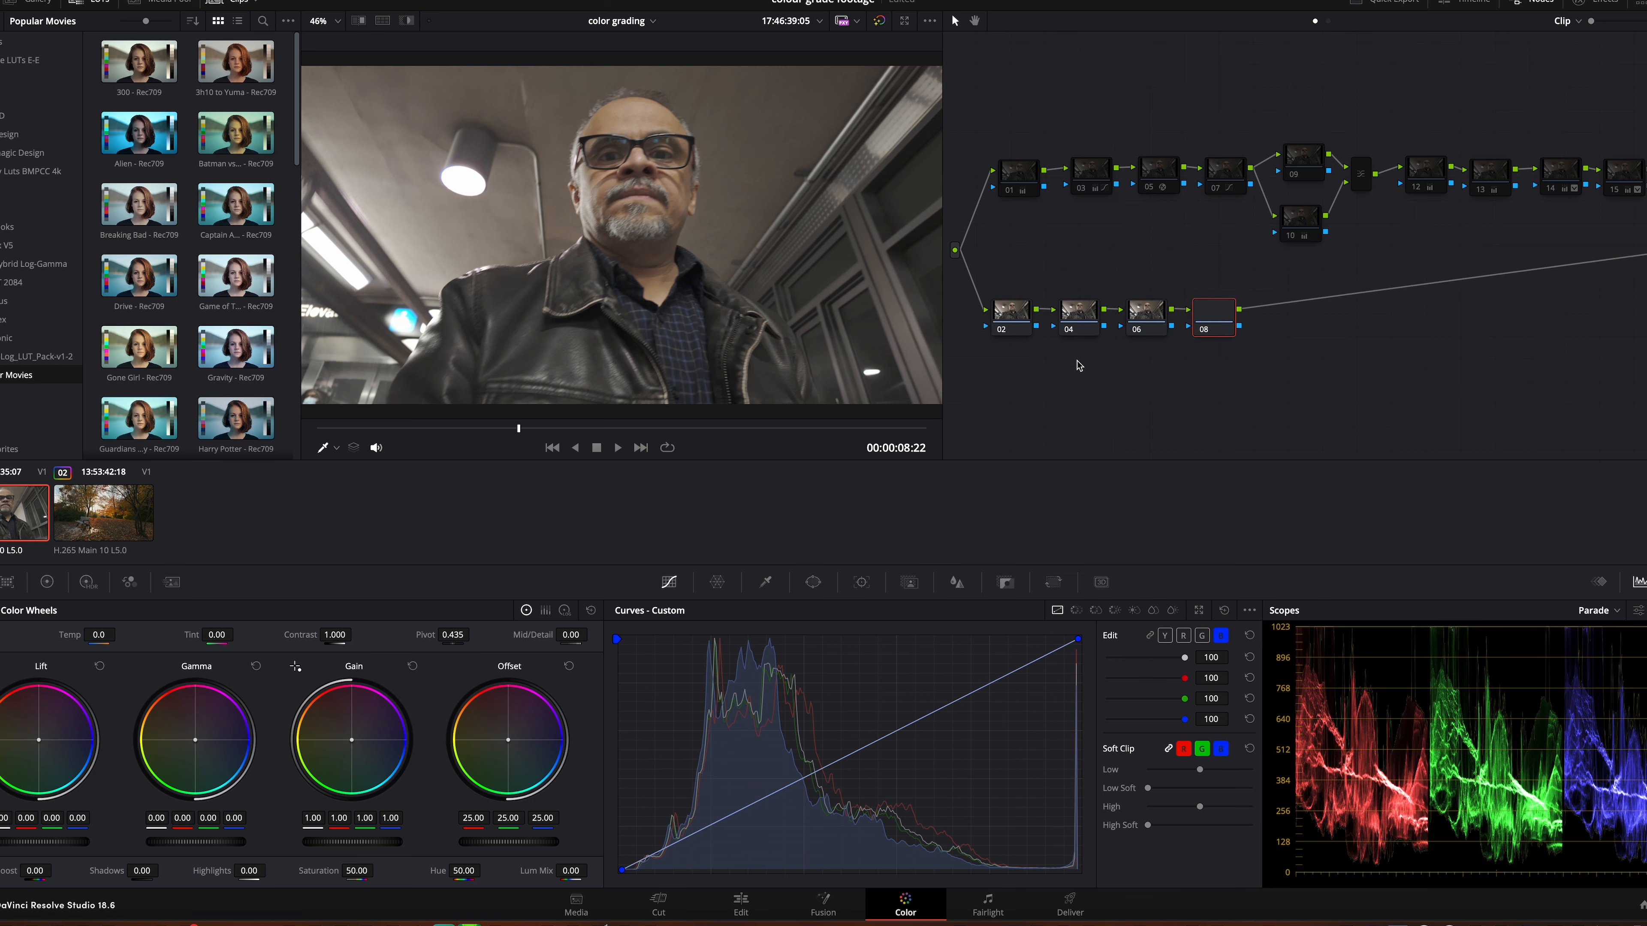
pyautogui.hotkey('alt', 's')
pyautogui.hotkey('alt', 'p')
pyautogui.click(1350, 311)
pyautogui.hotkey('alt', 's')
# Nudge nodes 11 and 06 in the graph to tidy the lower node row
pyautogui.moveTo(1287, 319); pyautogui.dragTo(1290, 304)
pyautogui.click(1158, 328)
pyautogui.moveTo(1159, 327); pyautogui.dragTo(1157, 334)
pyautogui.click(1156, 256)
# Label the first node of the lower row "White Balance"
pyautogui.rightClick(1027, 328)
pyautogui.click(1052, 354)
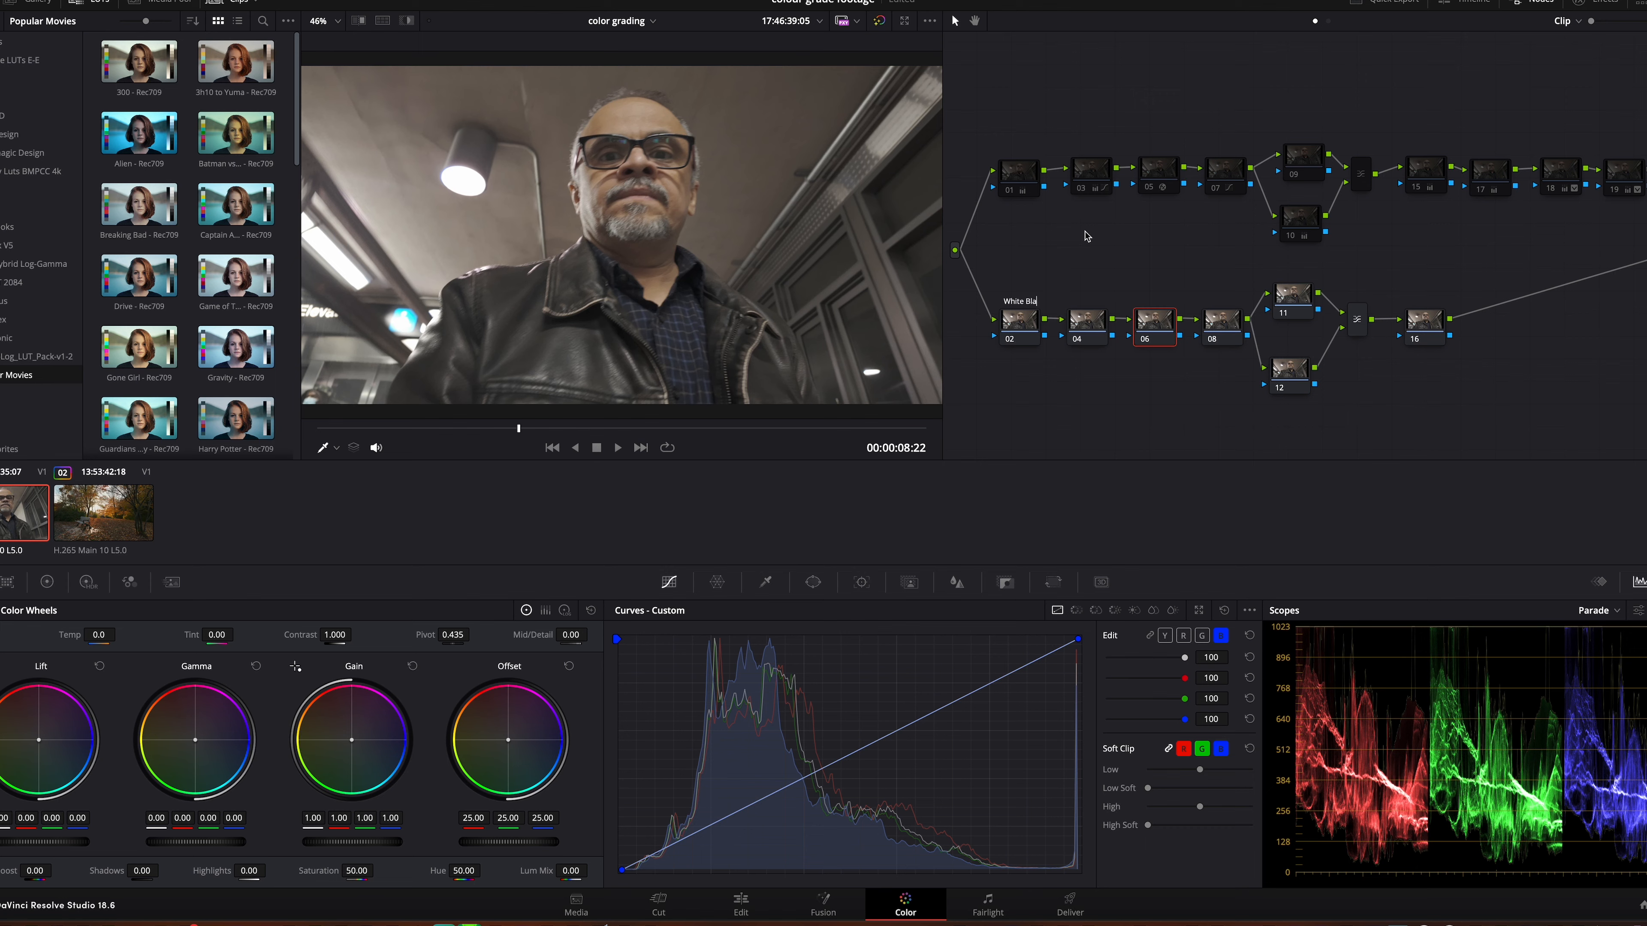
pyautogui.write('White Balance')
pyautogui.press('Return')
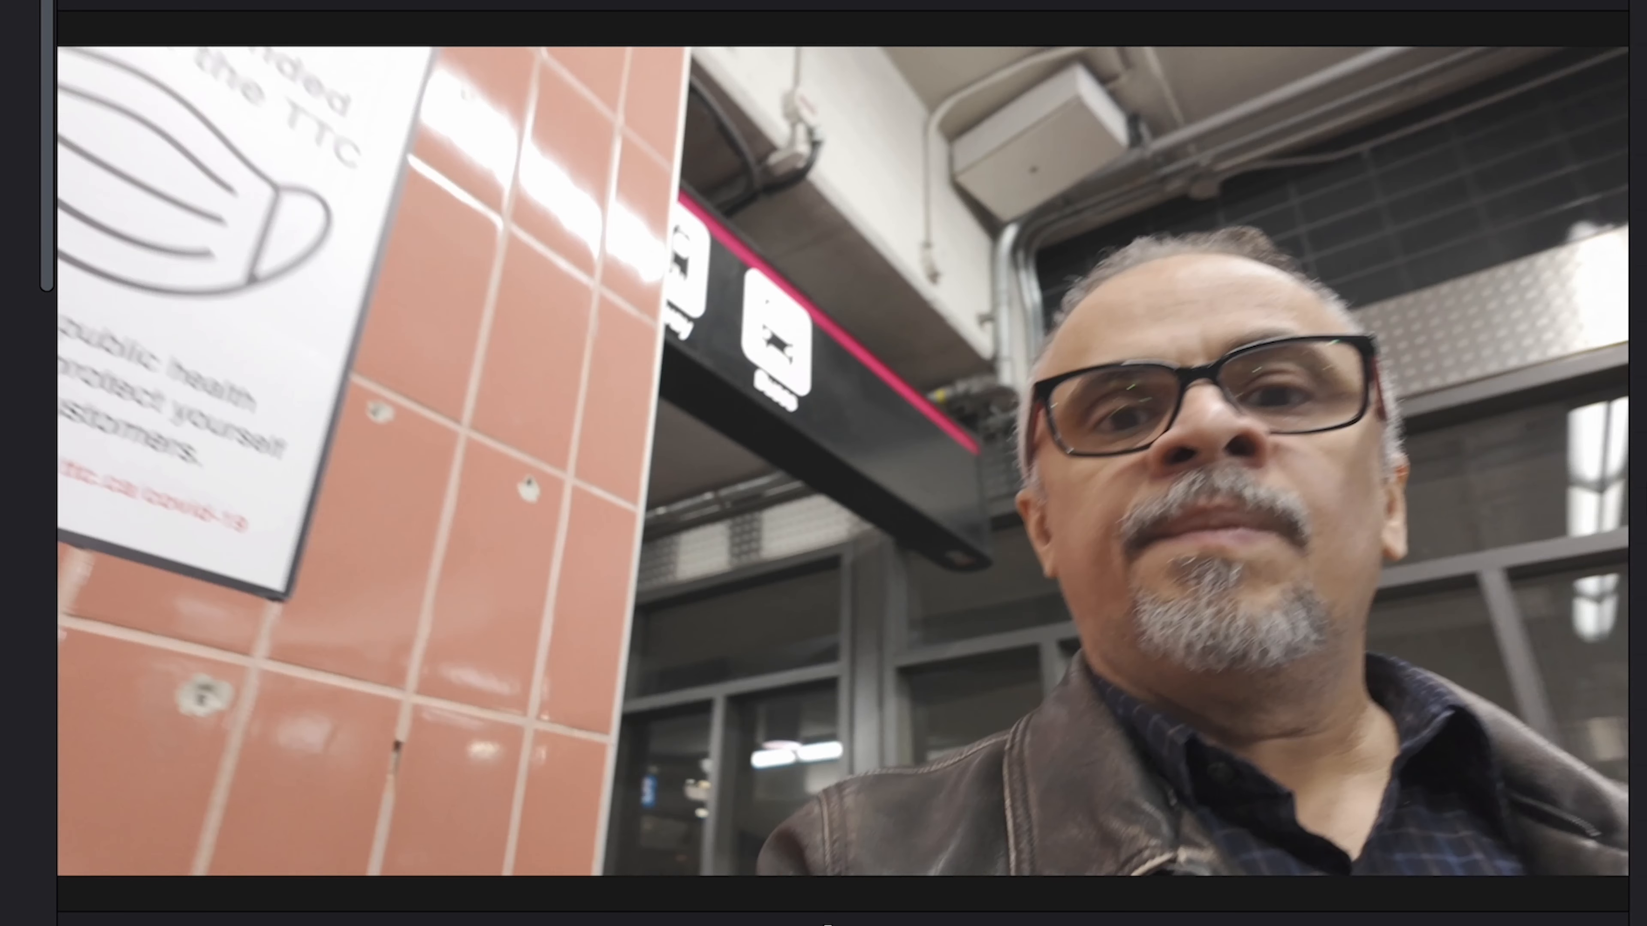
# Move the playhead to the frame showing the mask poster, and label node 04 "Primaries" and node 06 "CST"
pyautogui.moveTo(826, 925); pyautogui.dragTo(864, 925)
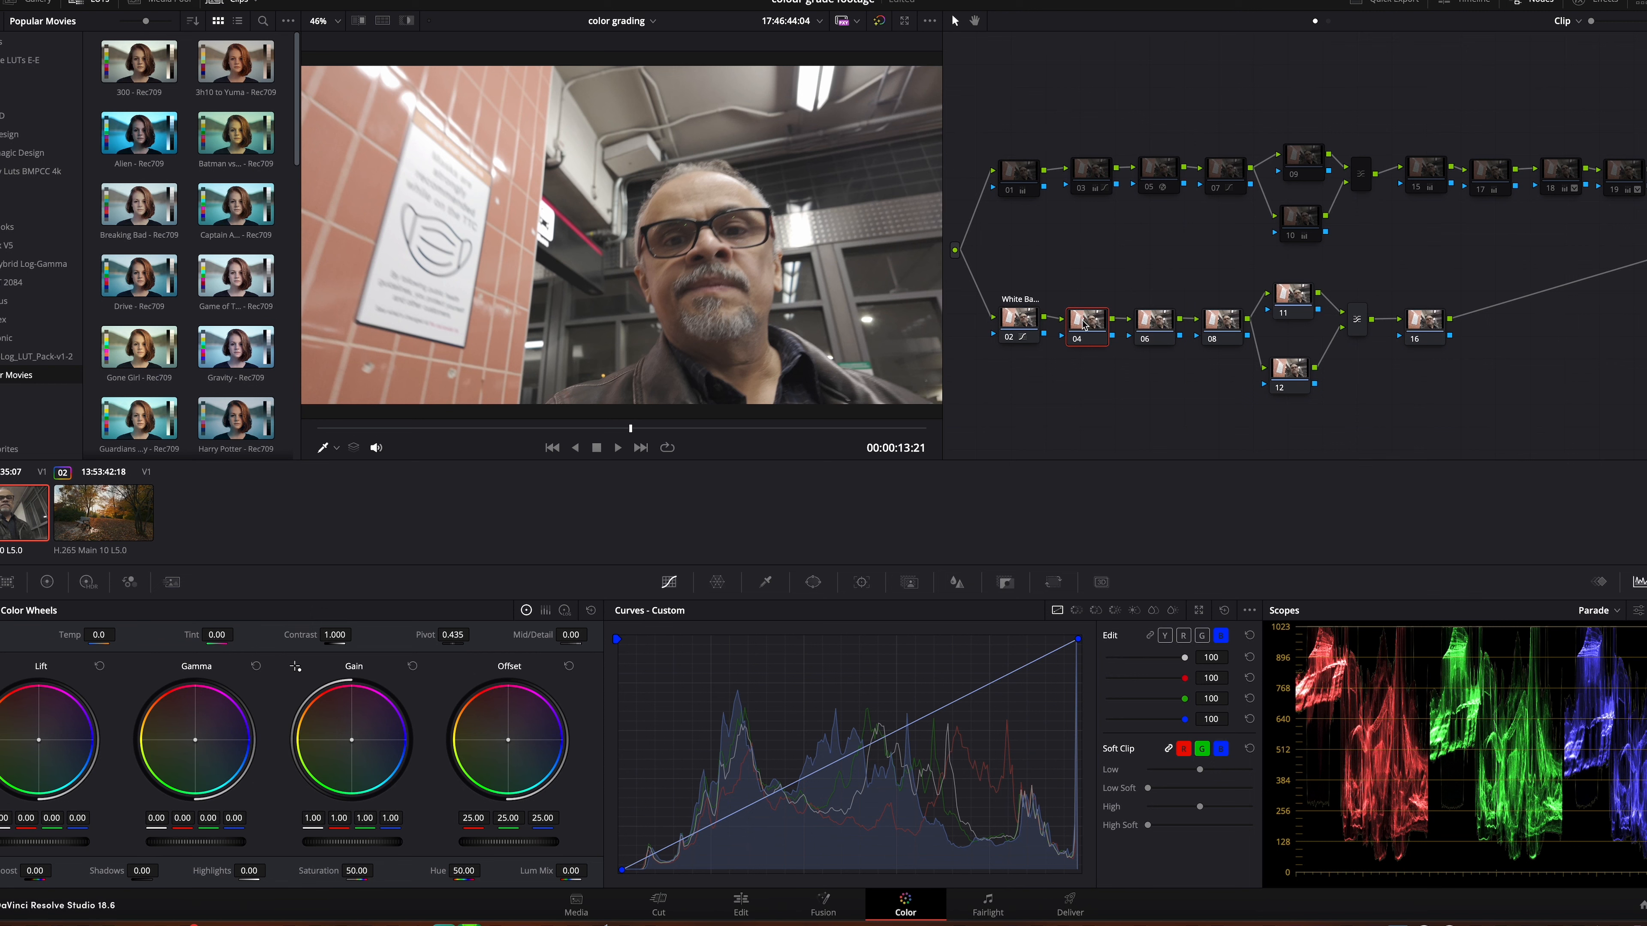
pyautogui.rightClick(1088, 319)
pyautogui.click(1151, 346)
pyautogui.write('Primarie...')
pyautogui.press('Return')
pyautogui.rightClick(1165, 324)
pyautogui.click(1205, 354)
# Apply the Color Space Transform effect from Resolve FX Color to the CST node
pyautogui.click(1584, 3)
pyautogui.moveTo(1517, 364); pyautogui.dragTo(1104, 336)
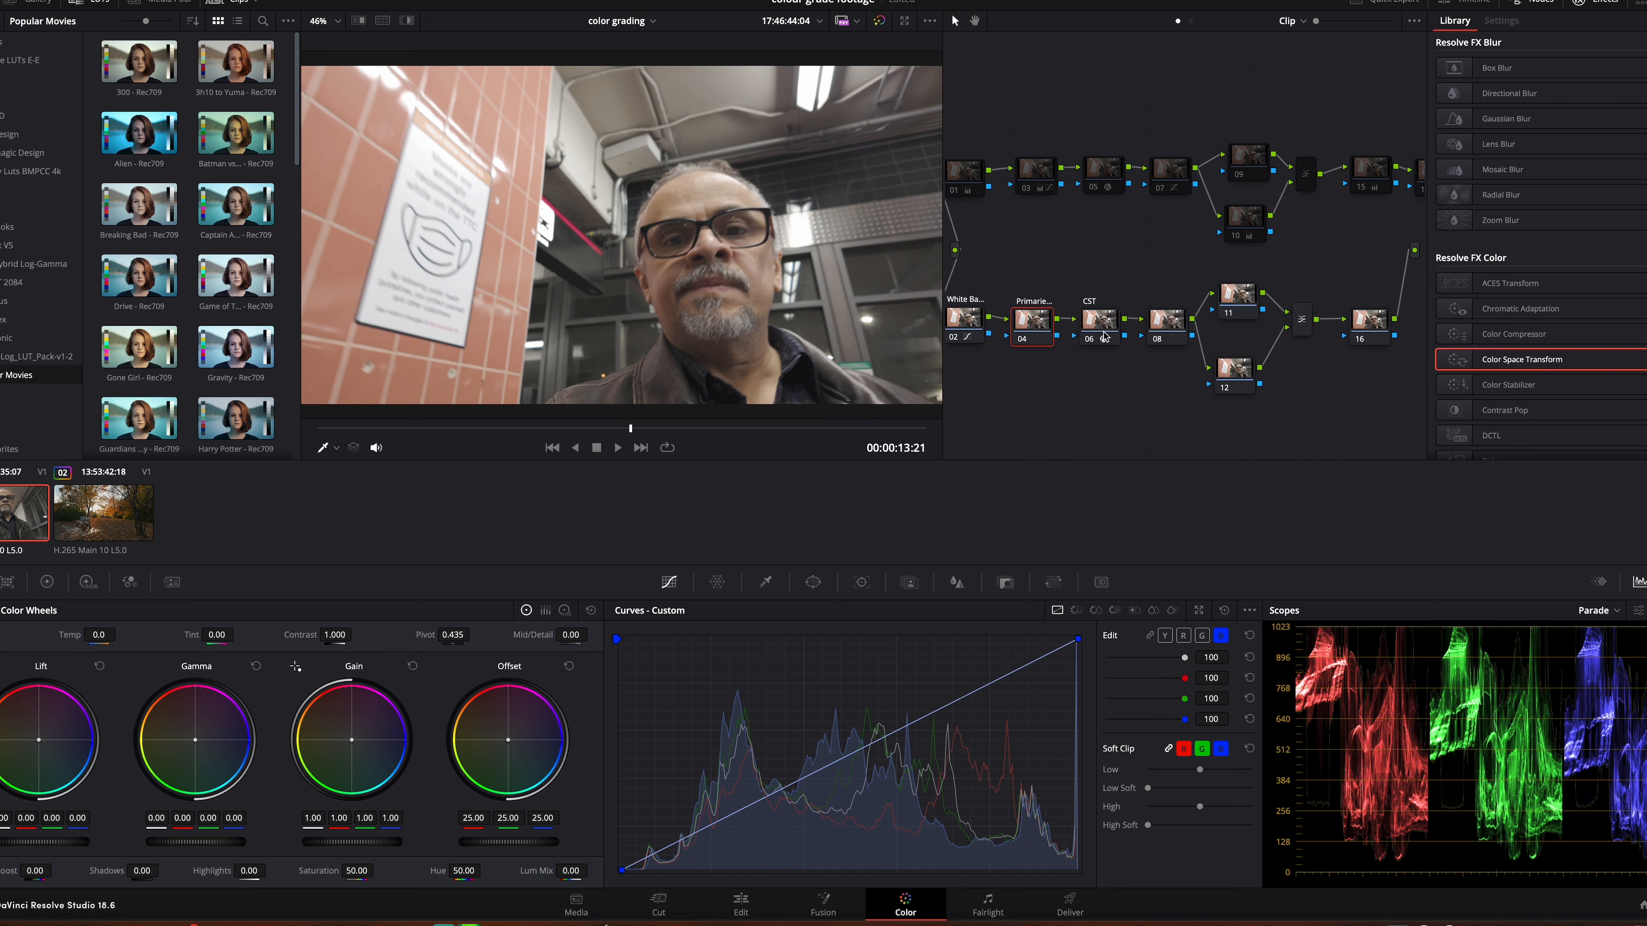
pyautogui.click(1591, 4)
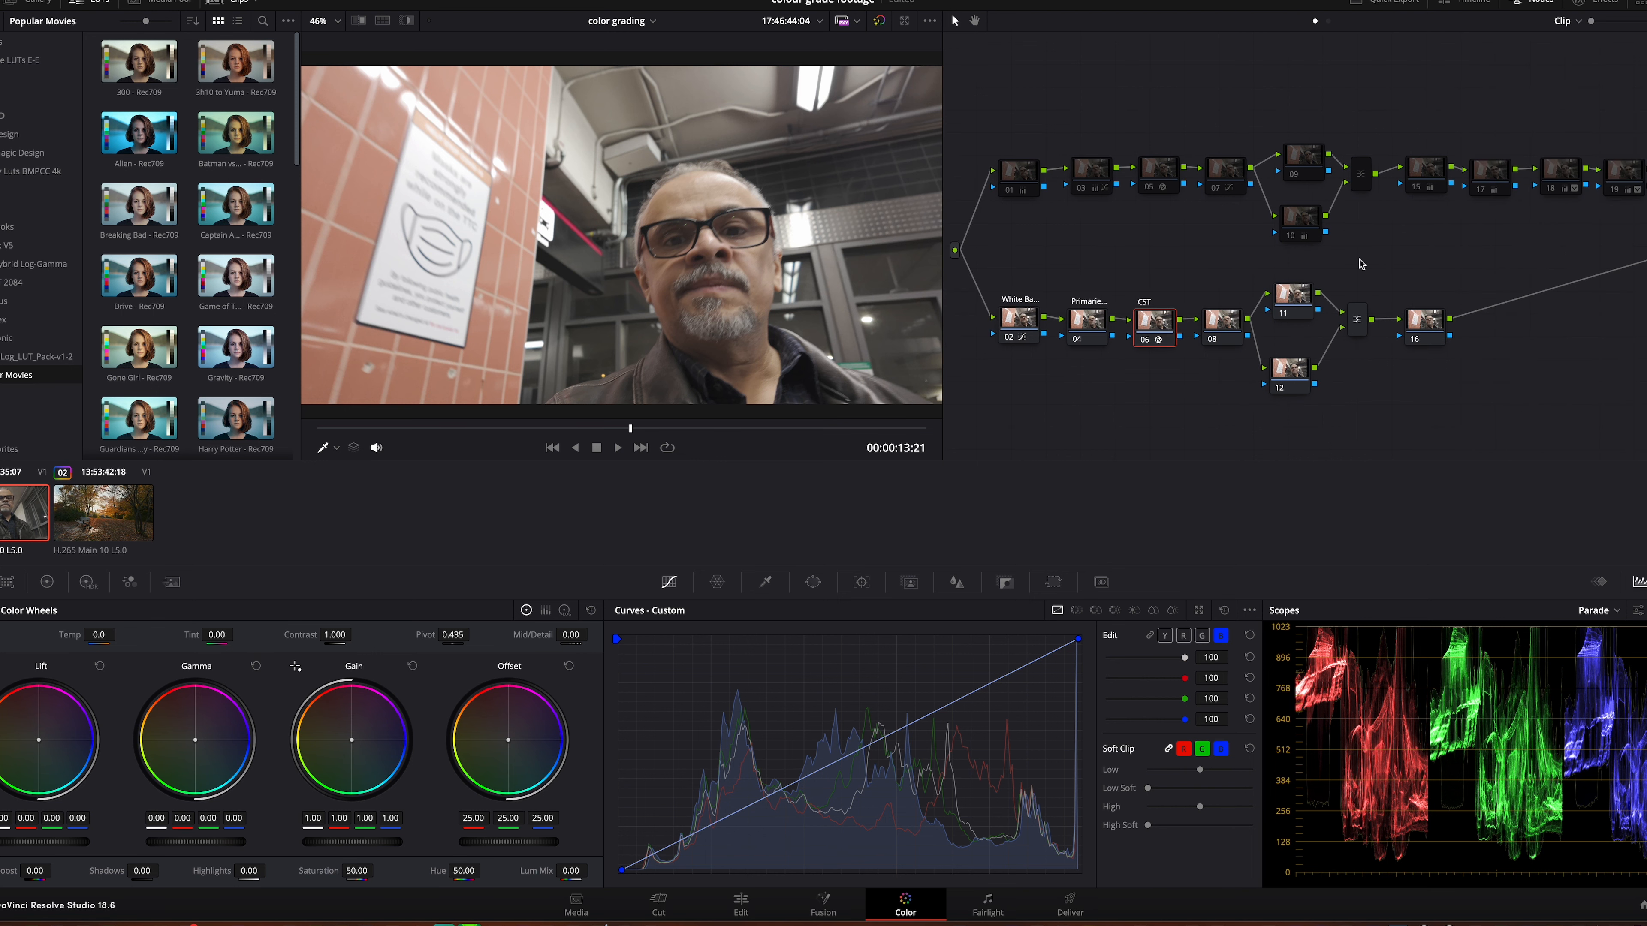
# Set the Input Gamma of the CST node's Color Space Transform to DJI D-Log
pyautogui.click(1591, 3)
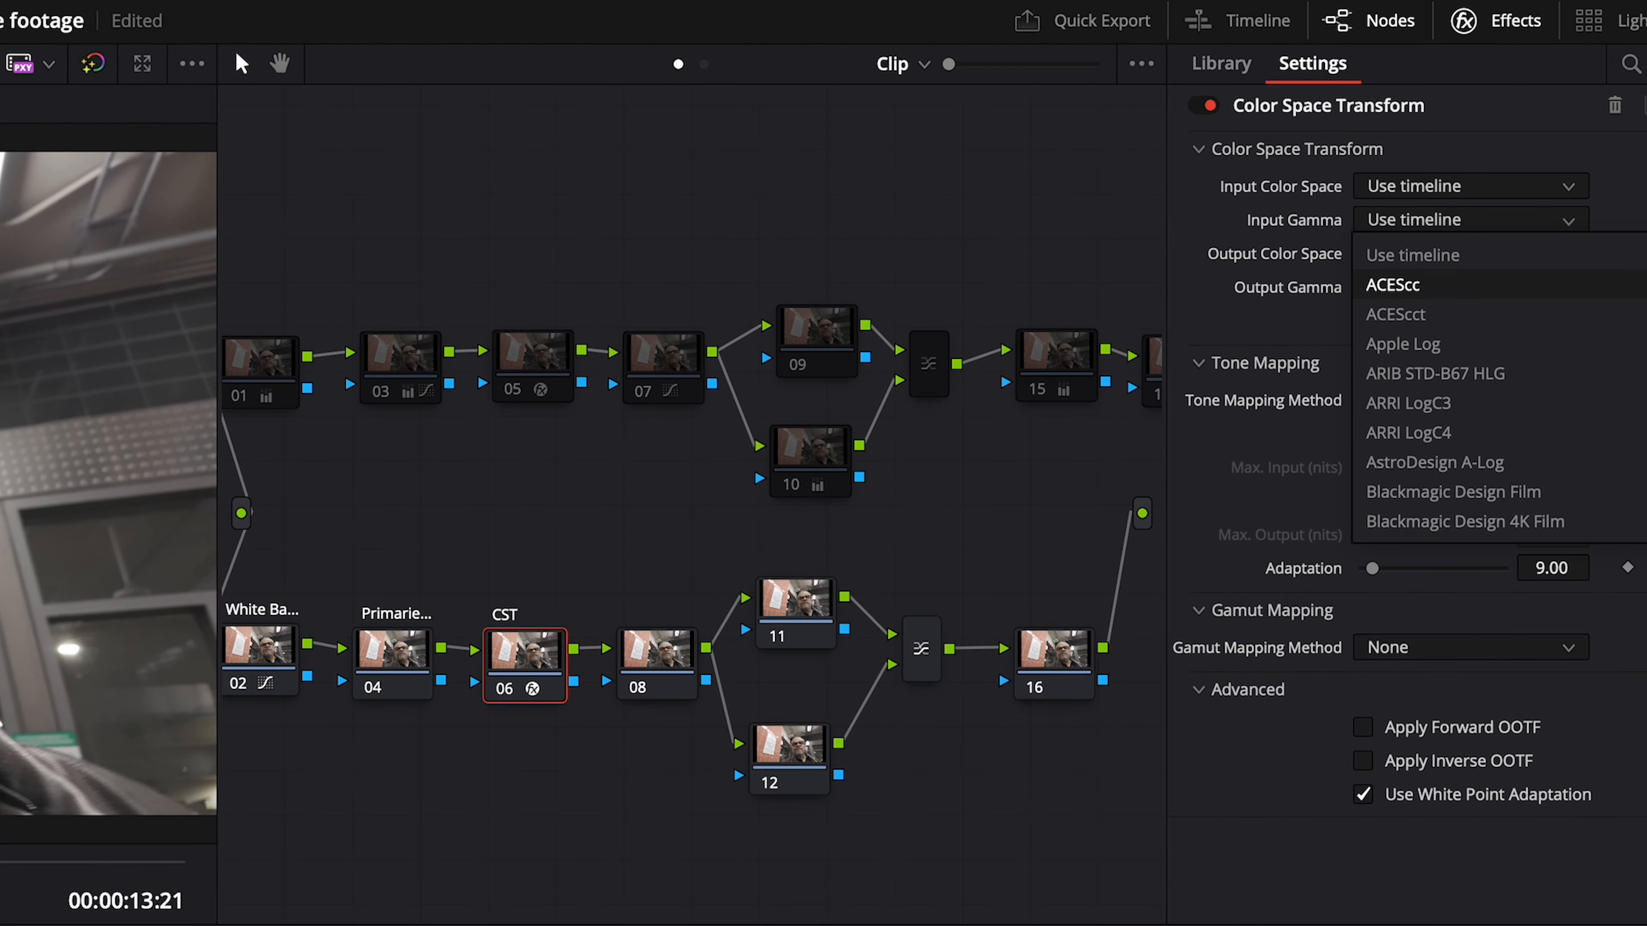
pyautogui.scroll(-6, 1491, 422)
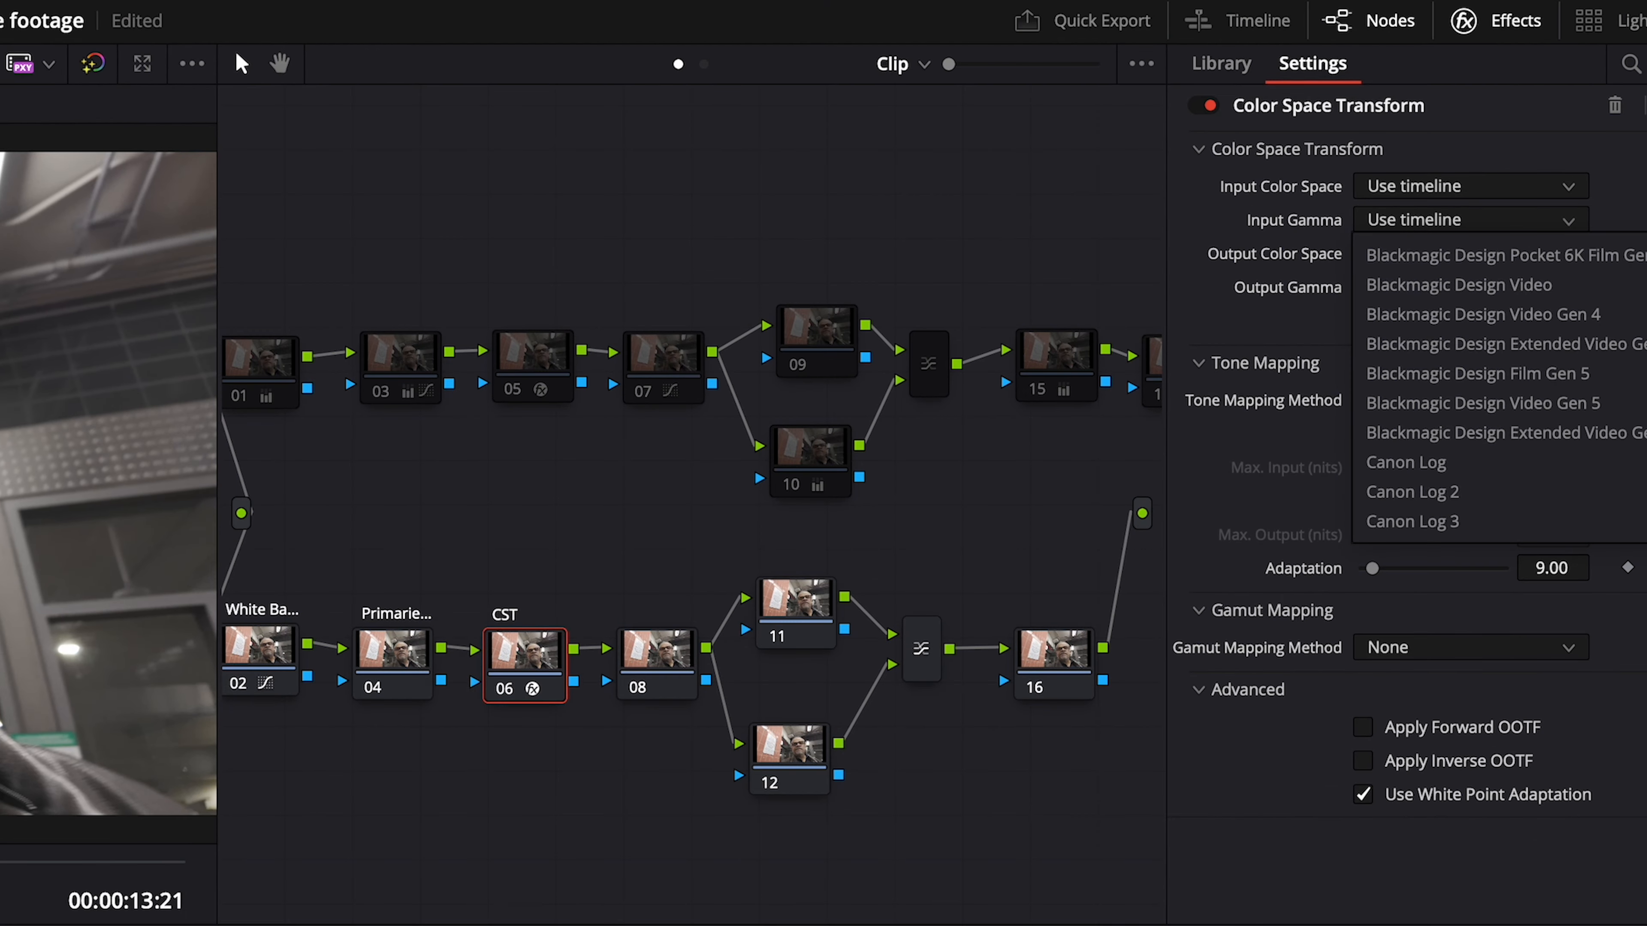
pyautogui.click(1509, 446)
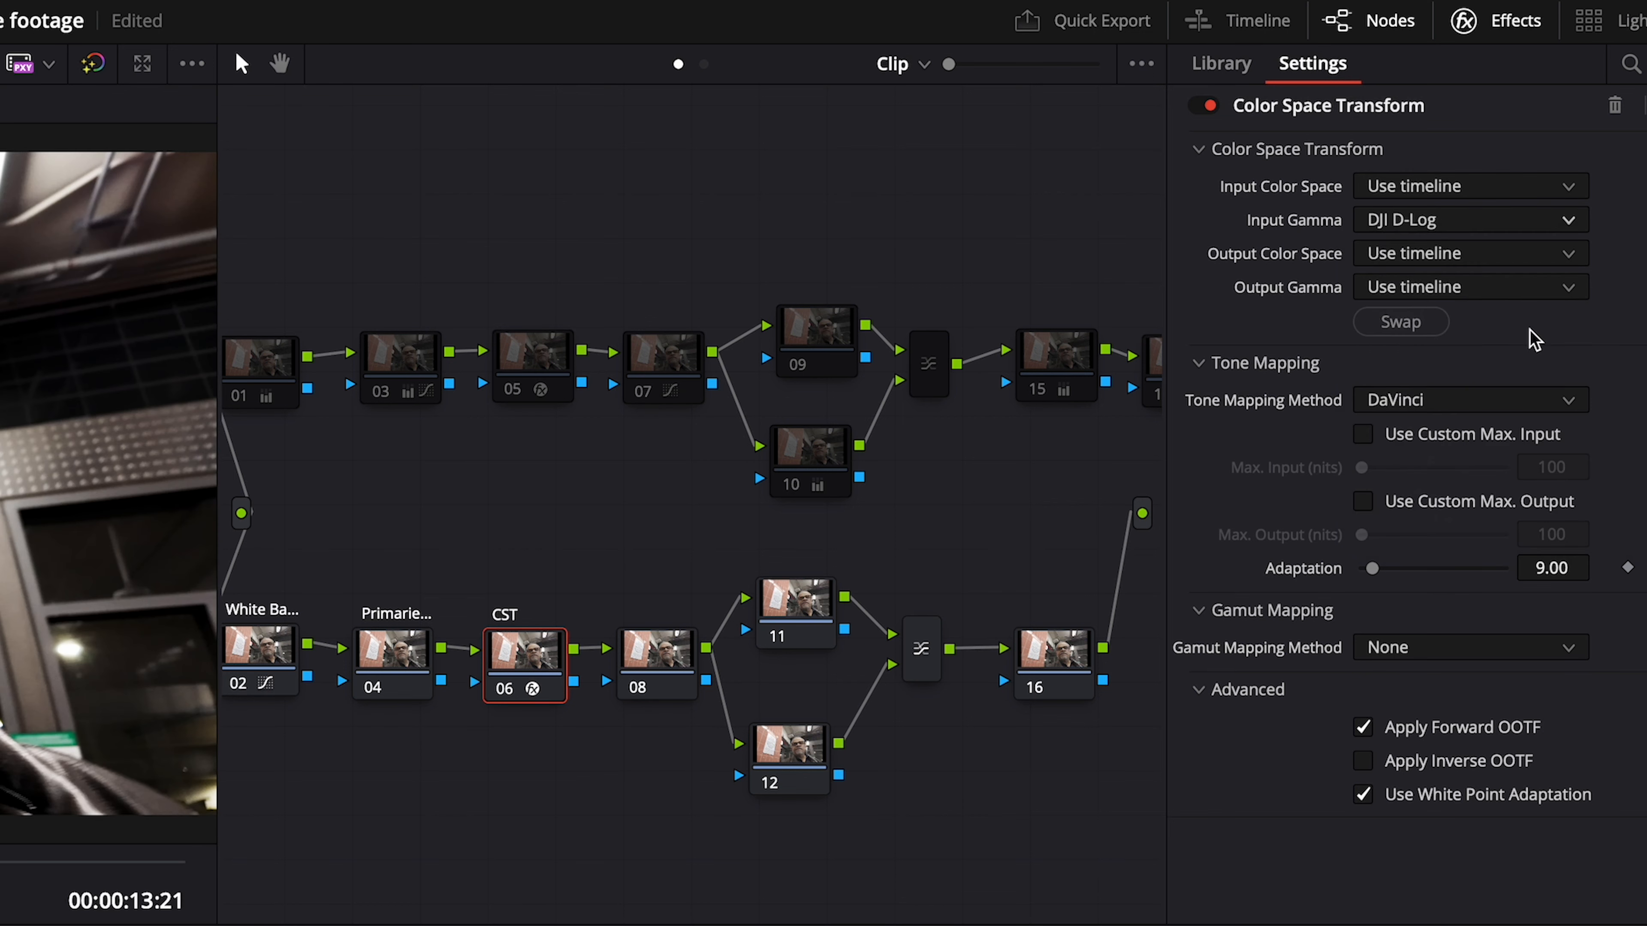
# Set the Output Gamma of the CST node's Color Space Transform to Gamma 2.4
pyautogui.click(1577, 290)
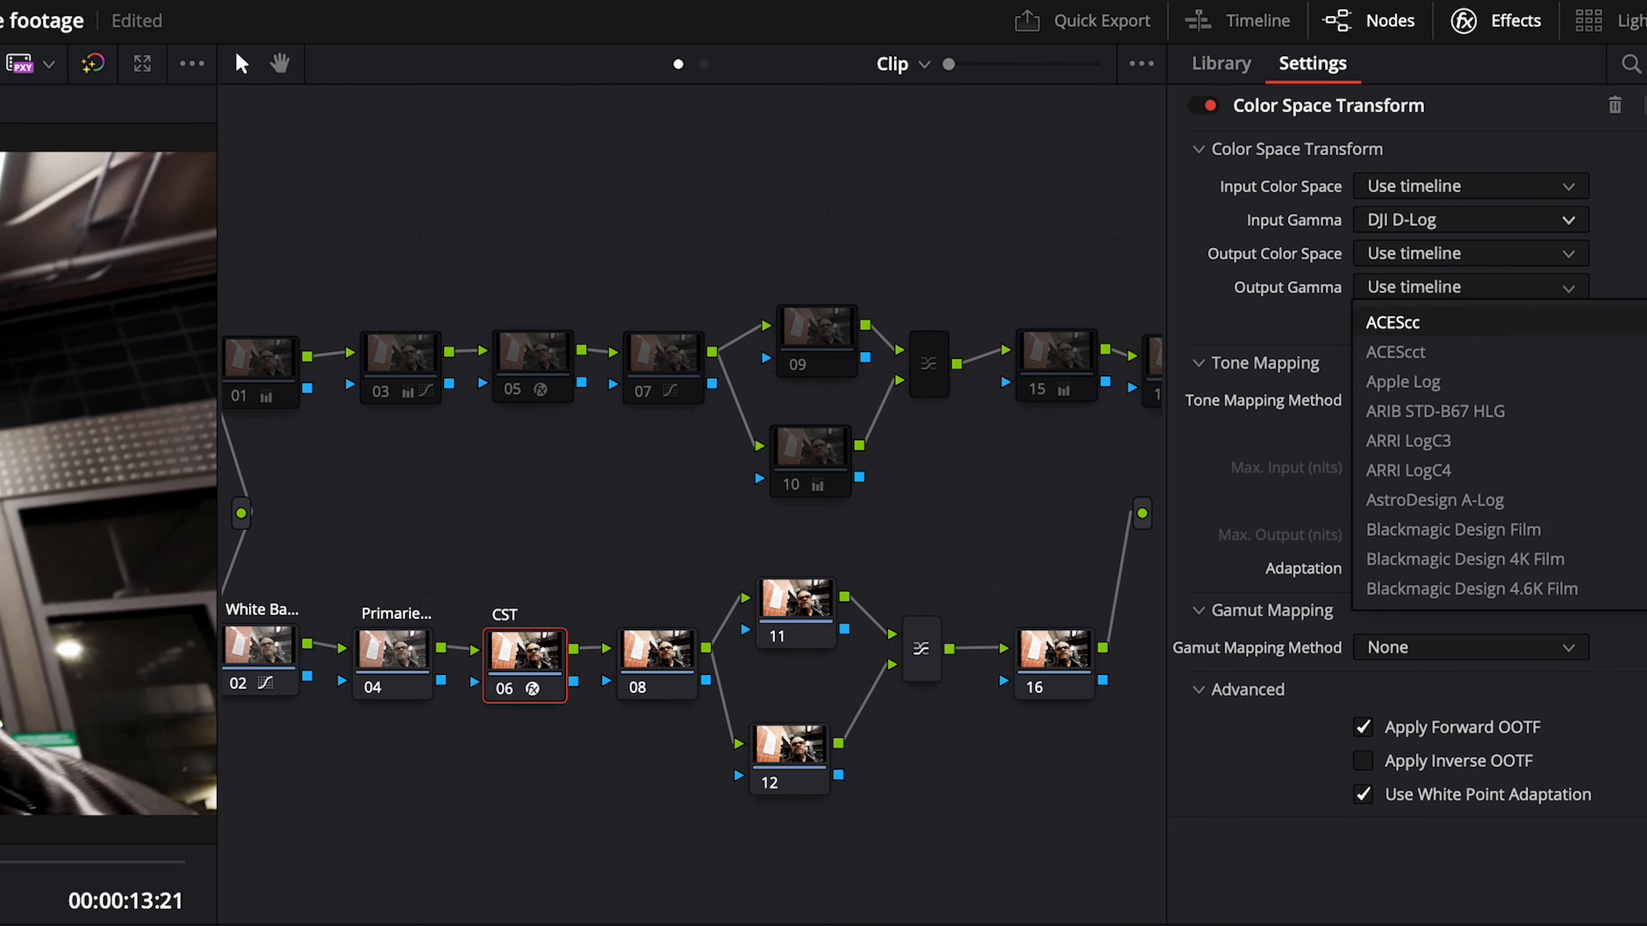
pyautogui.scroll(-6, 1472, 454)
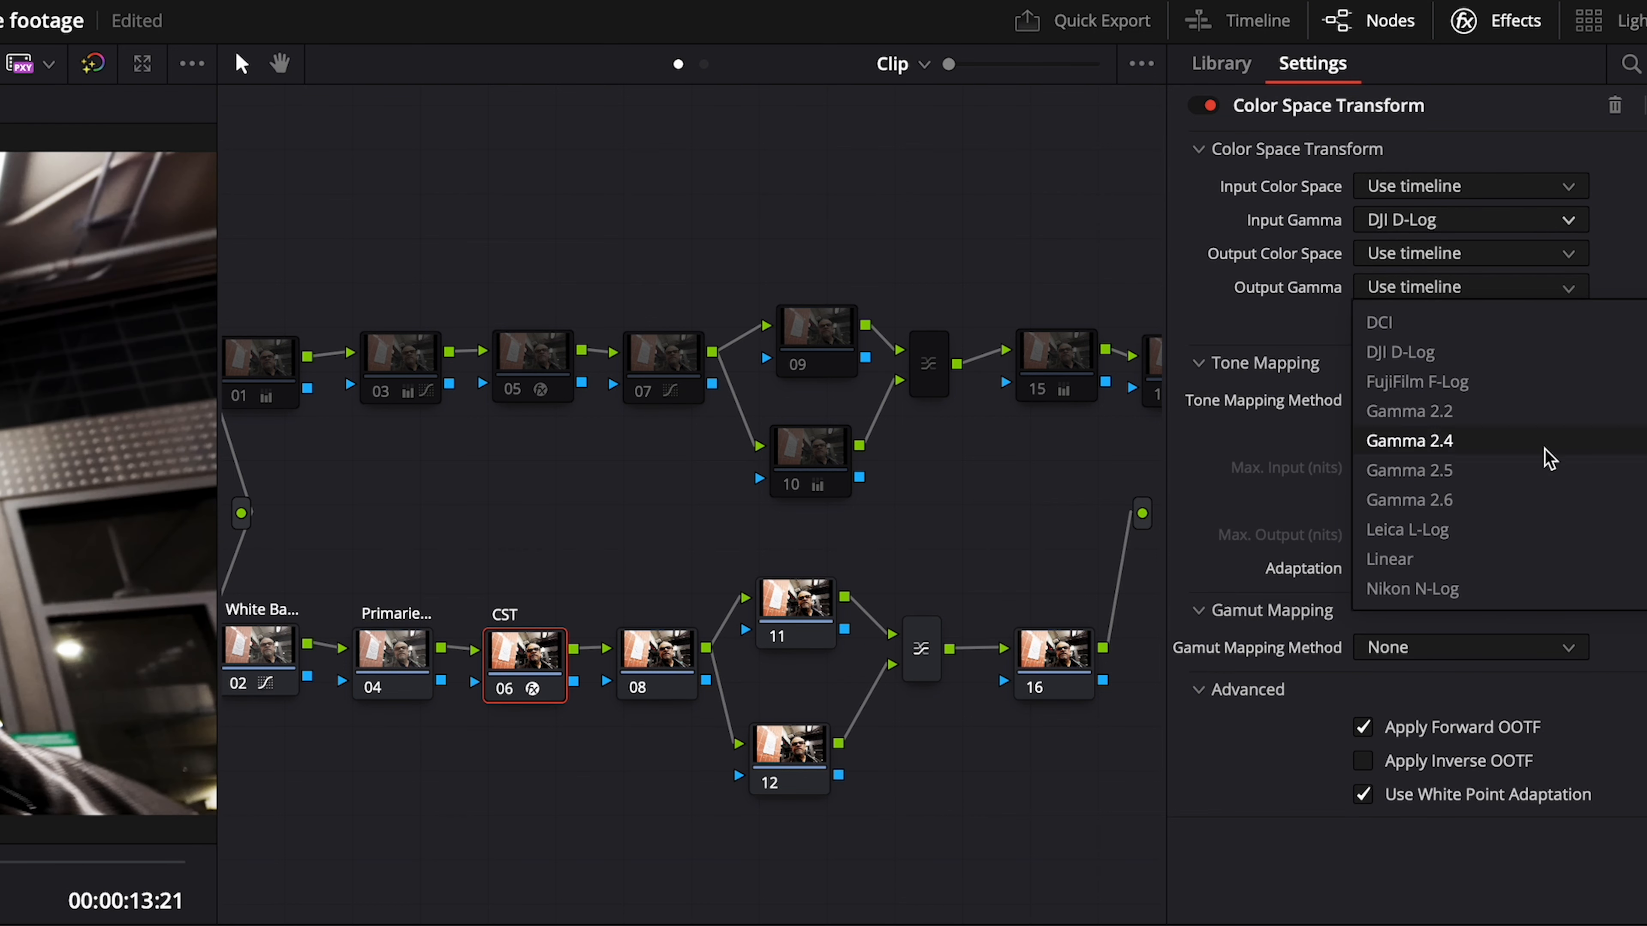
pyautogui.click(1523, 447)
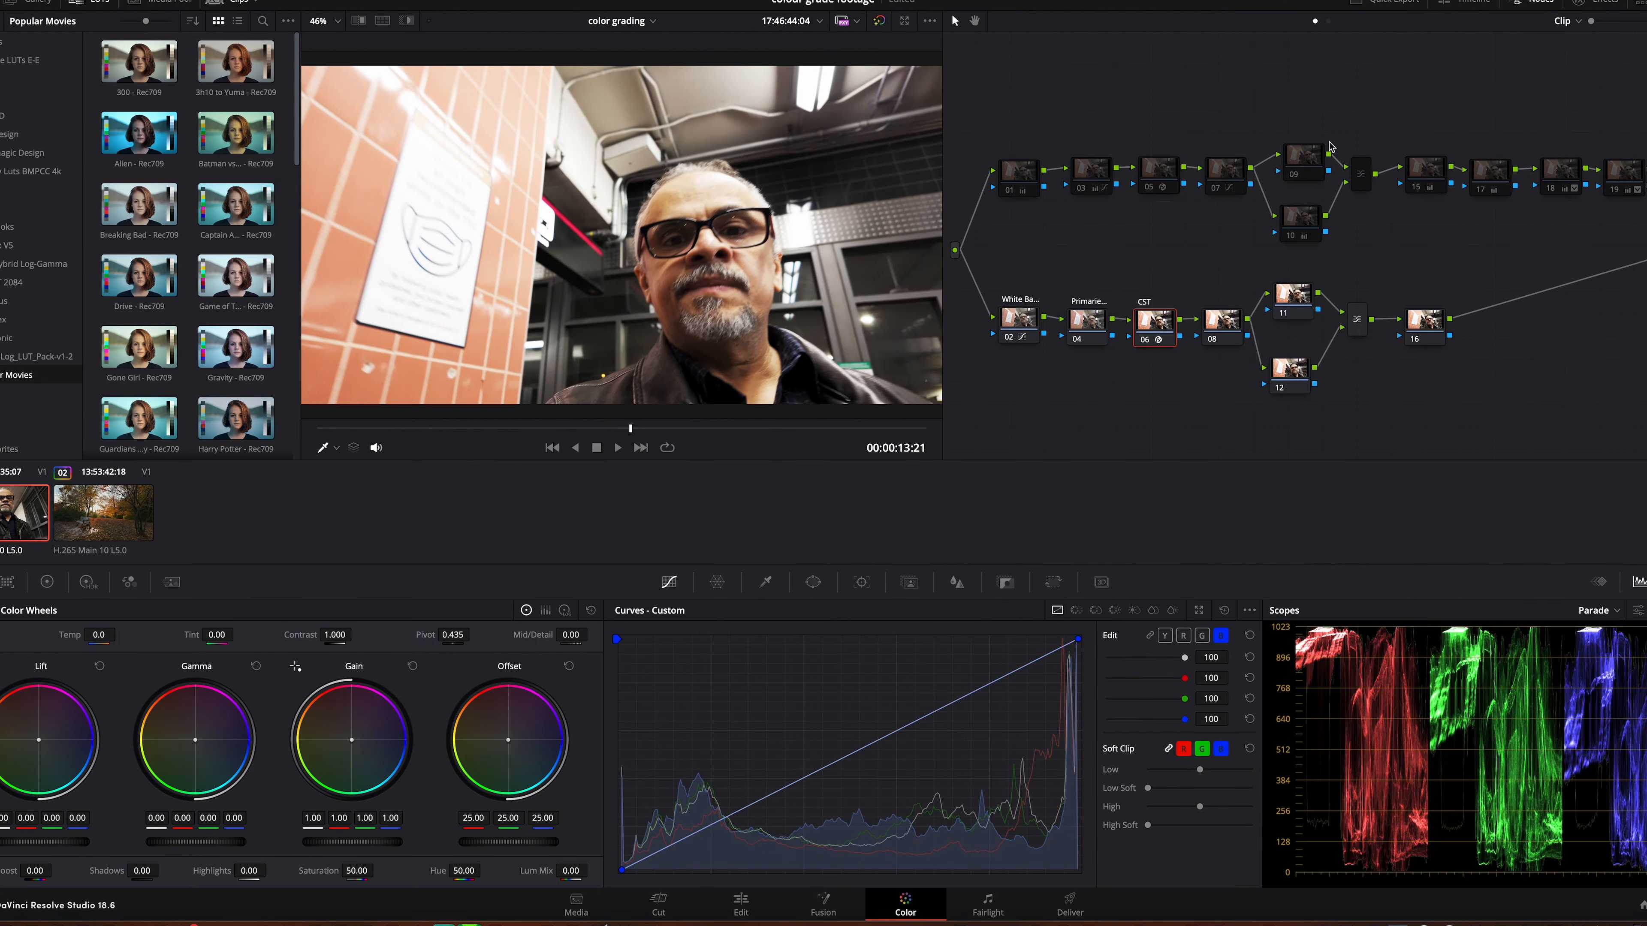
# Set the Output Color Space of the CST node's Color Space Transform to Rec.709 and hide the effect settings
pyautogui.click(1591, 3)
pyautogui.click(1631, 118)
pyautogui.scroll(-10, 1581, 202)
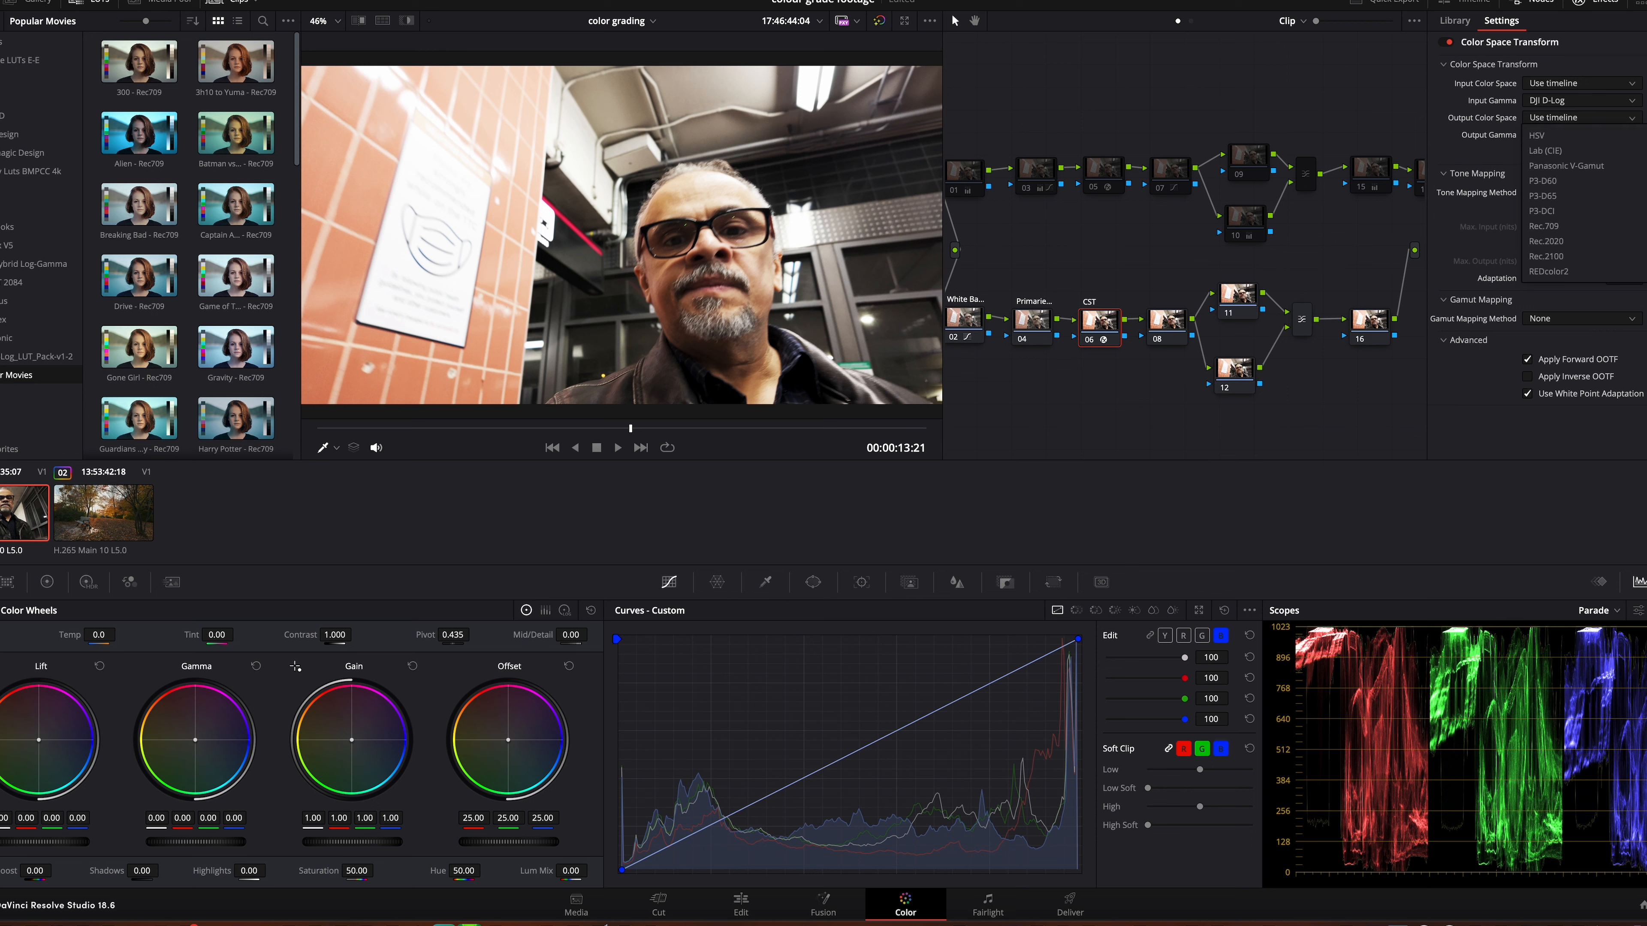
pyautogui.click(1573, 229)
pyautogui.click(1614, 4)
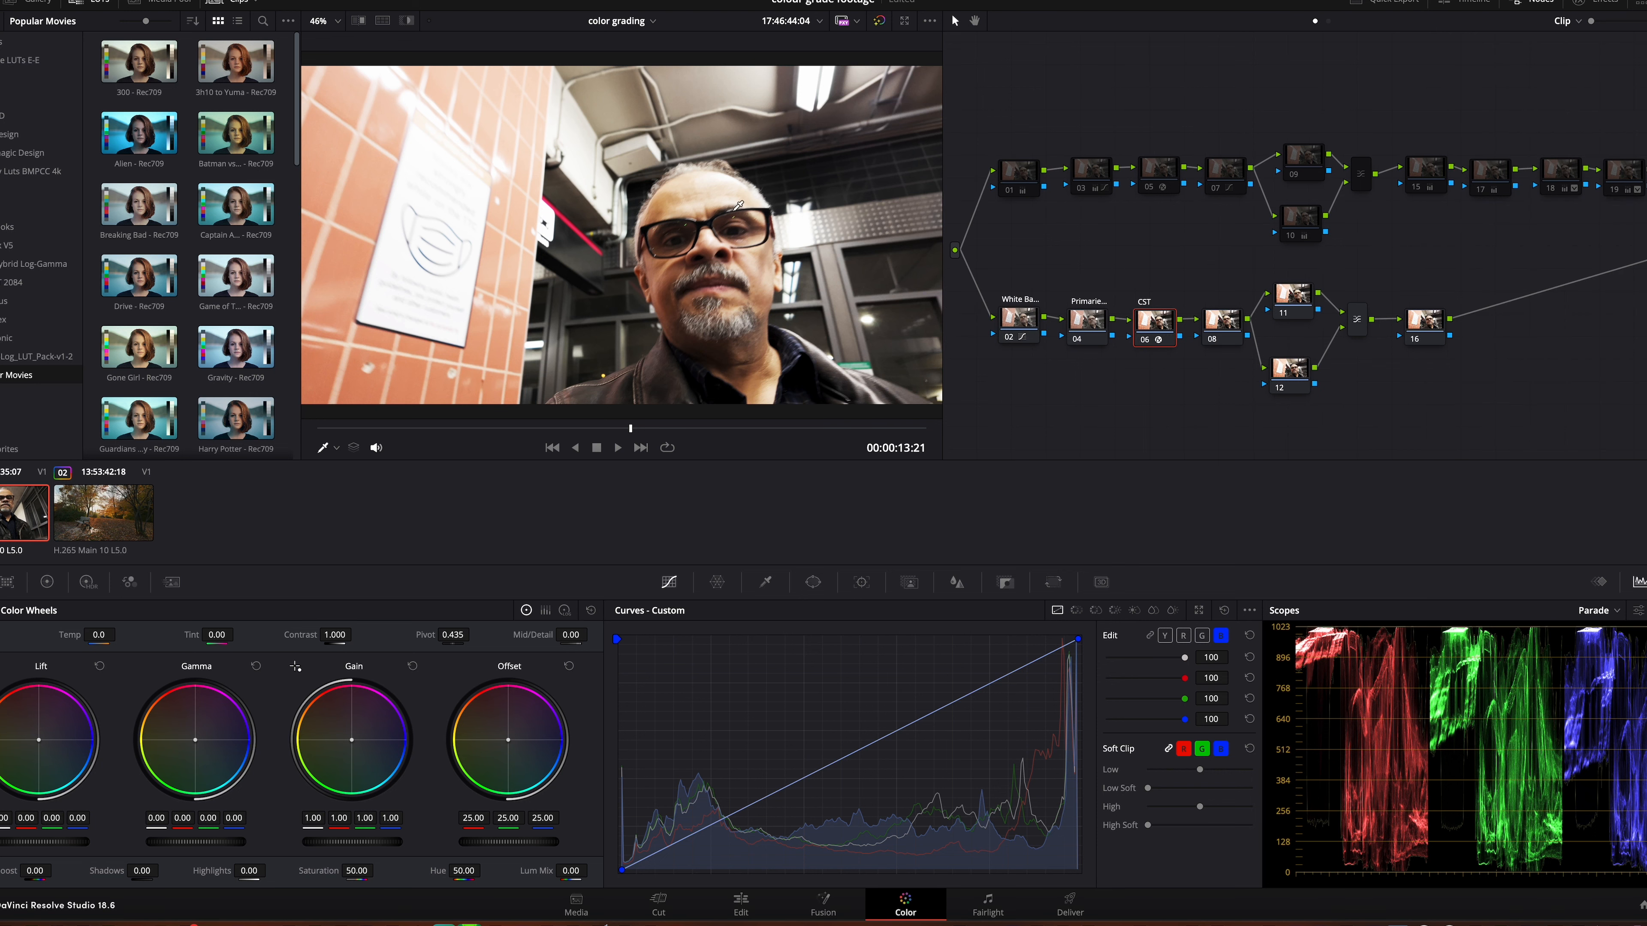
# Move the playhead to 00:00:19:12 and link the Y, R, G and B channels of the Primaries node's custom curve
pyautogui.moveTo(597, 433); pyautogui.dragTo(483, 439)
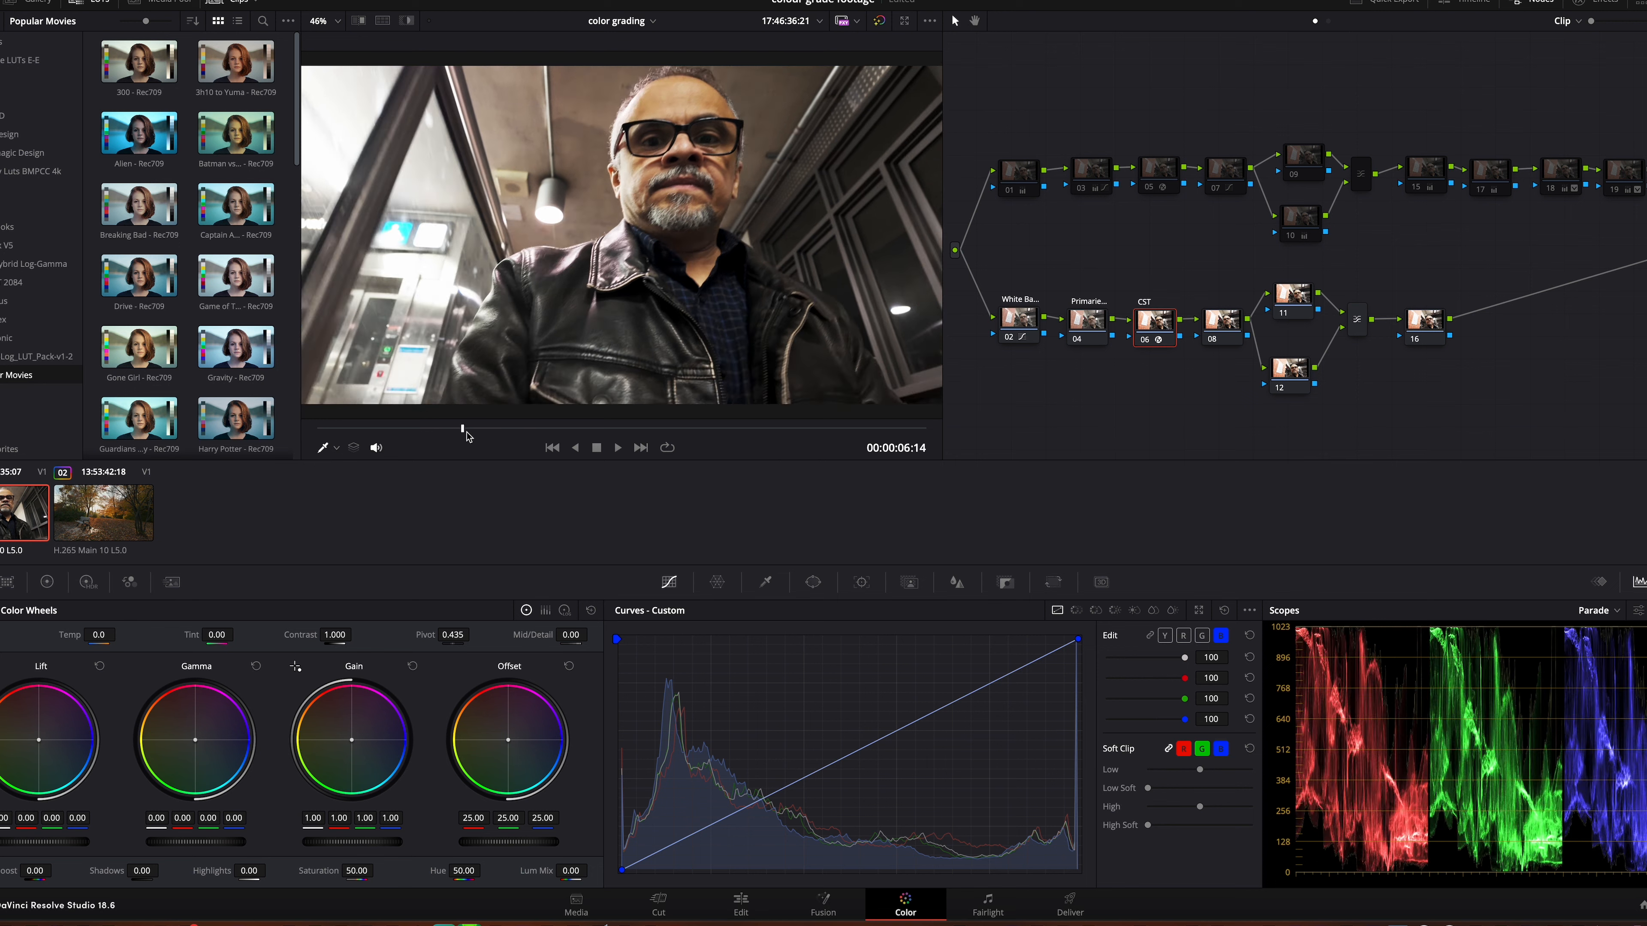
pyautogui.moveTo(664, 434); pyautogui.dragTo(757, 433)
pyautogui.click(1094, 324)
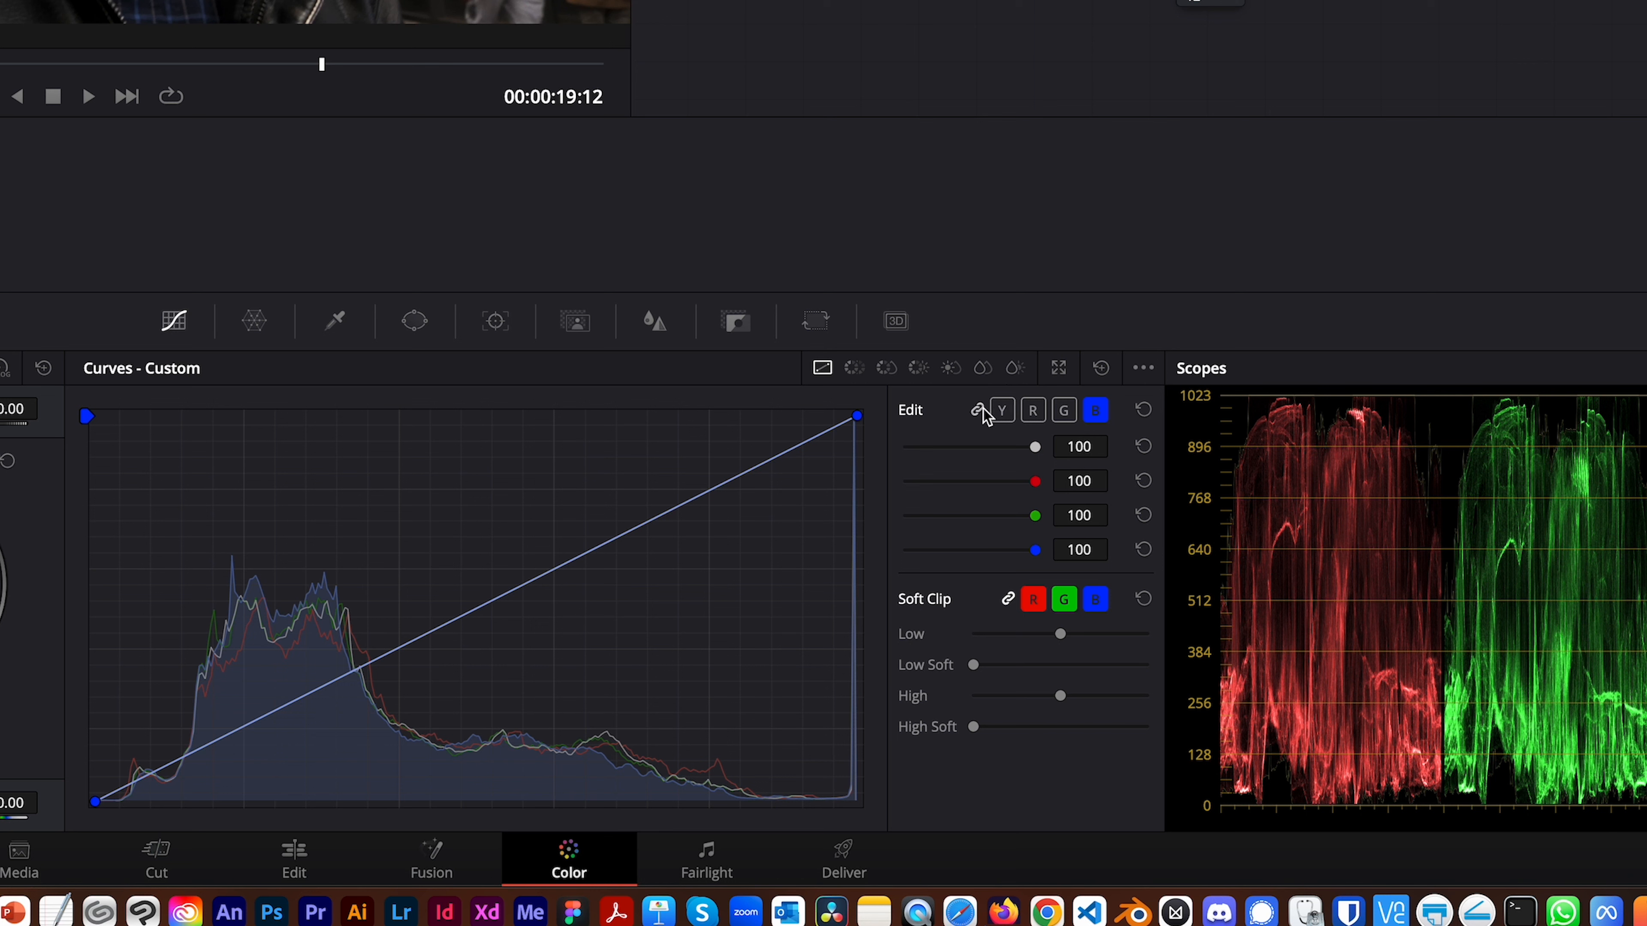
pyautogui.click(1002, 410)
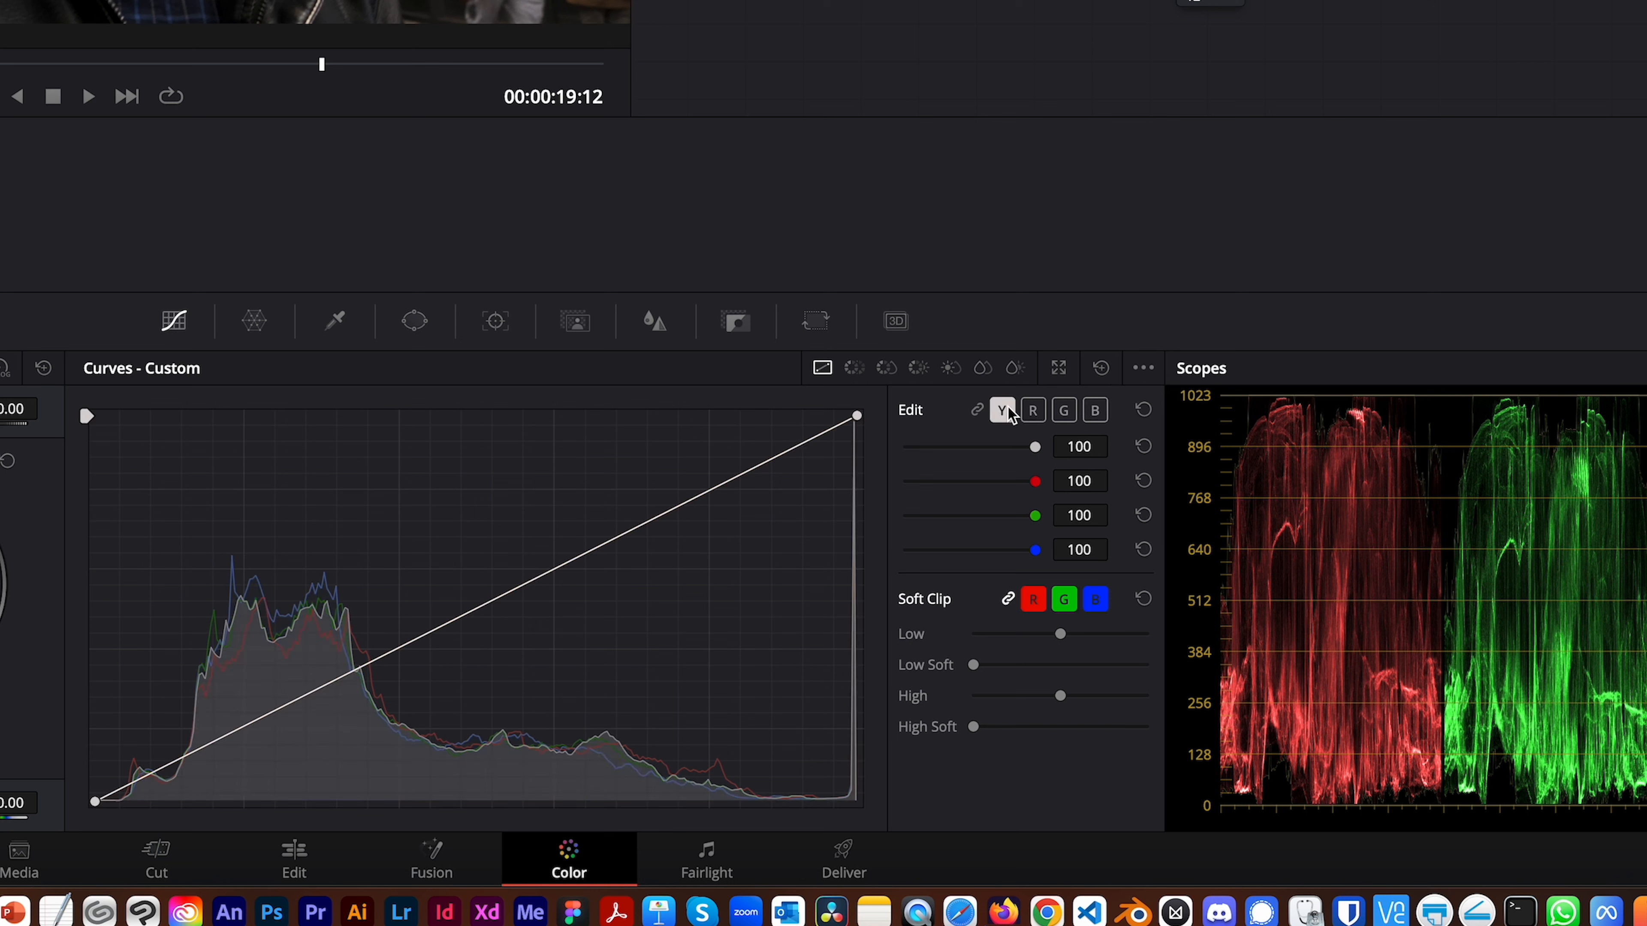
pyautogui.click(976, 411)
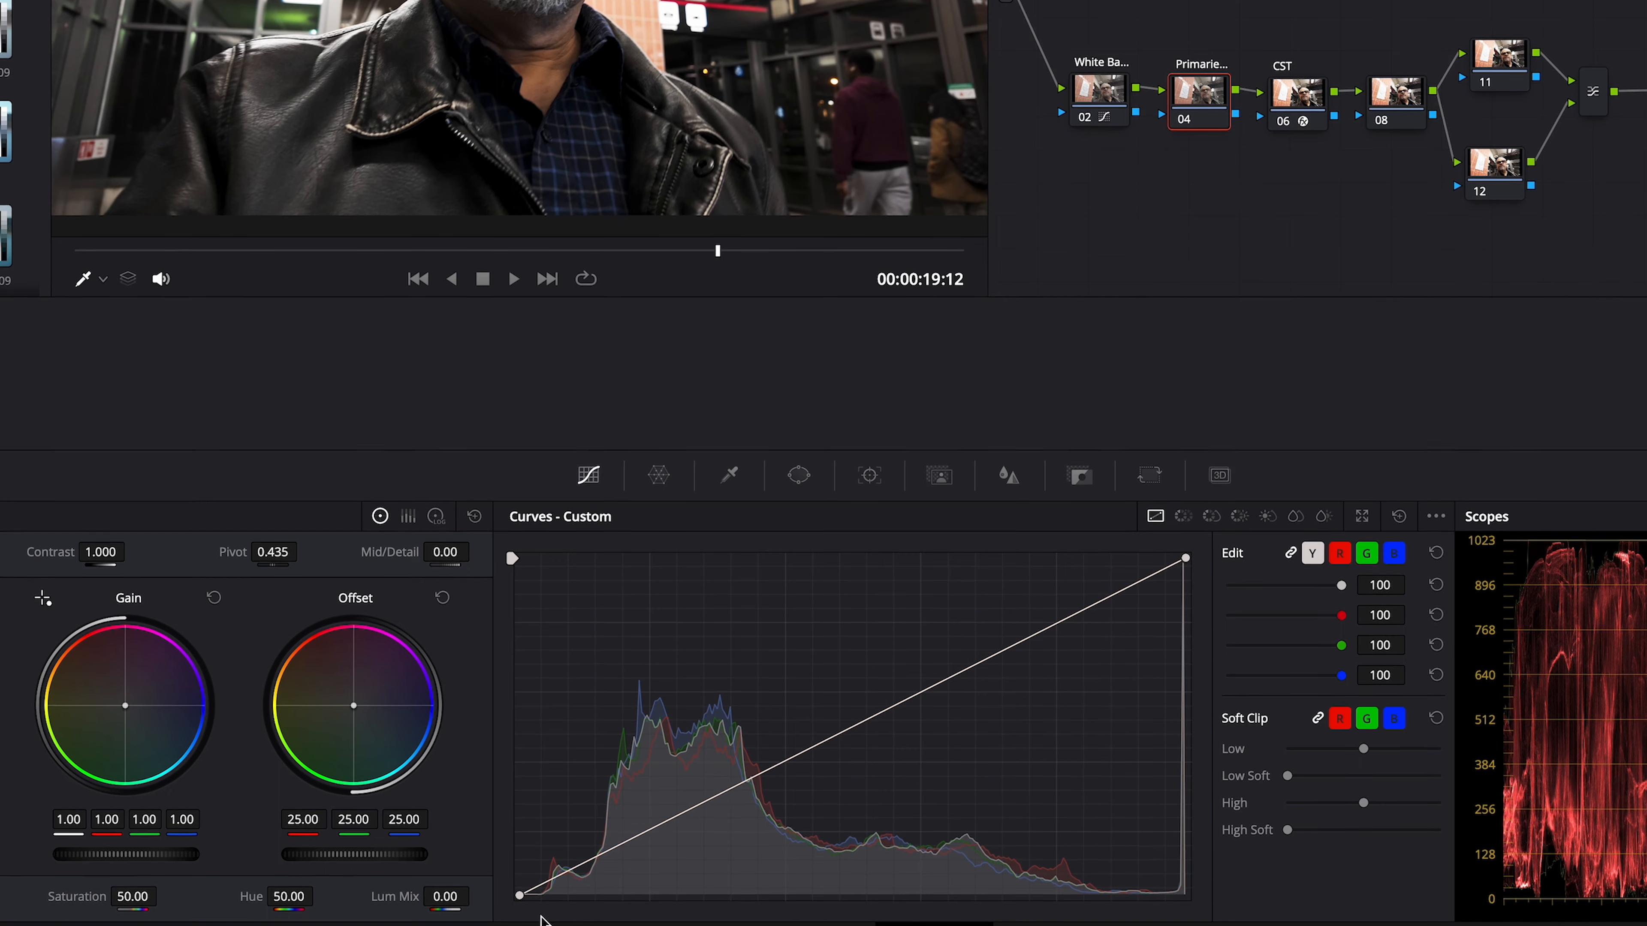
# Raise the black point and lower the white point of the Primaries node's curve, and add a slightly lifted shadow point
pyautogui.moveTo(520, 897); pyautogui.dragTo(520, 881)
pyautogui.moveTo(1186, 562); pyautogui.dragTo(1196, 588)
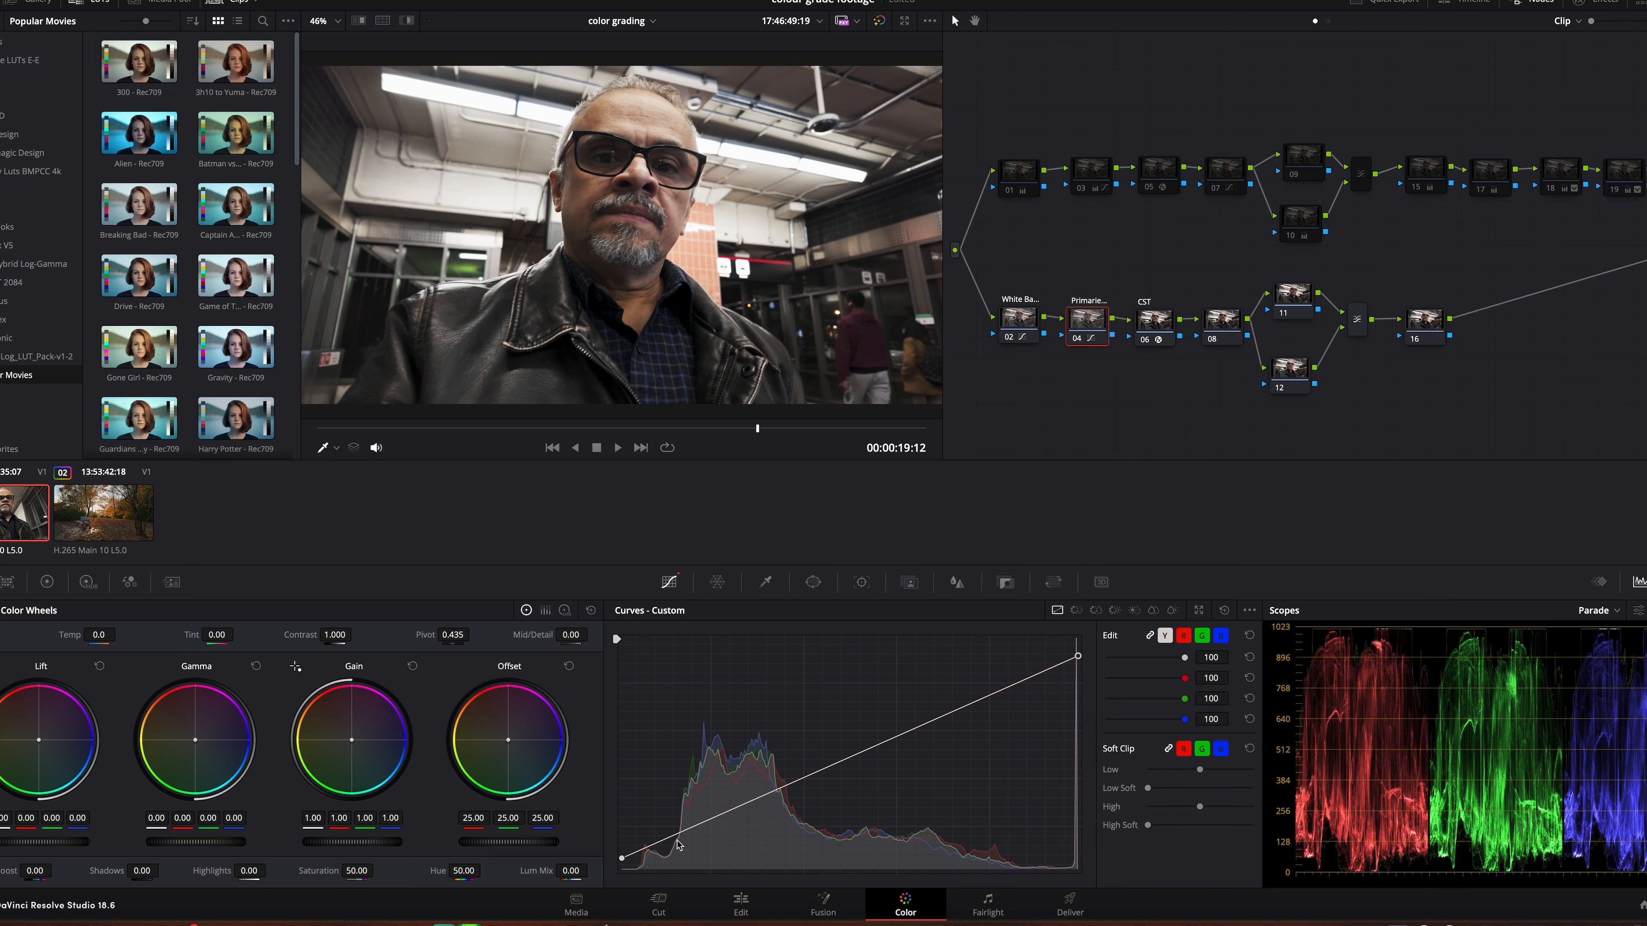
pyautogui.click(683, 827)
pyautogui.moveTo(685, 828); pyautogui.dragTo(684, 821)
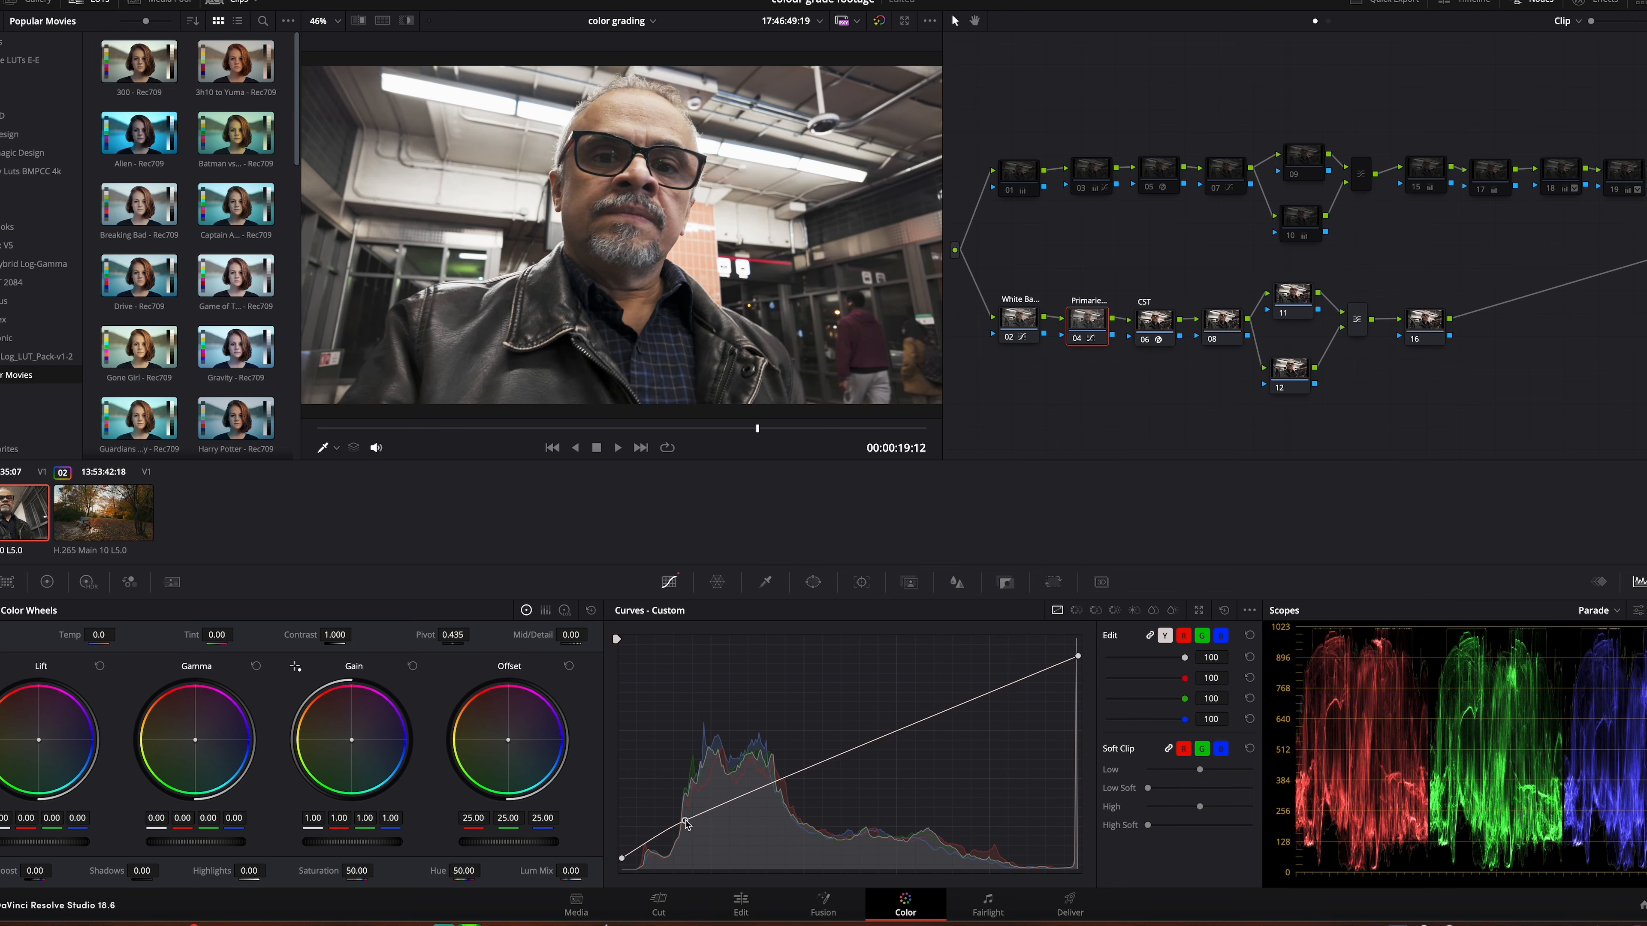
# Add a highlight point pulled below the line on the Primaries curve, and fine-tune the highlight and shadow points
pyautogui.moveTo(1034, 676); pyautogui.dragTo(1027, 706)
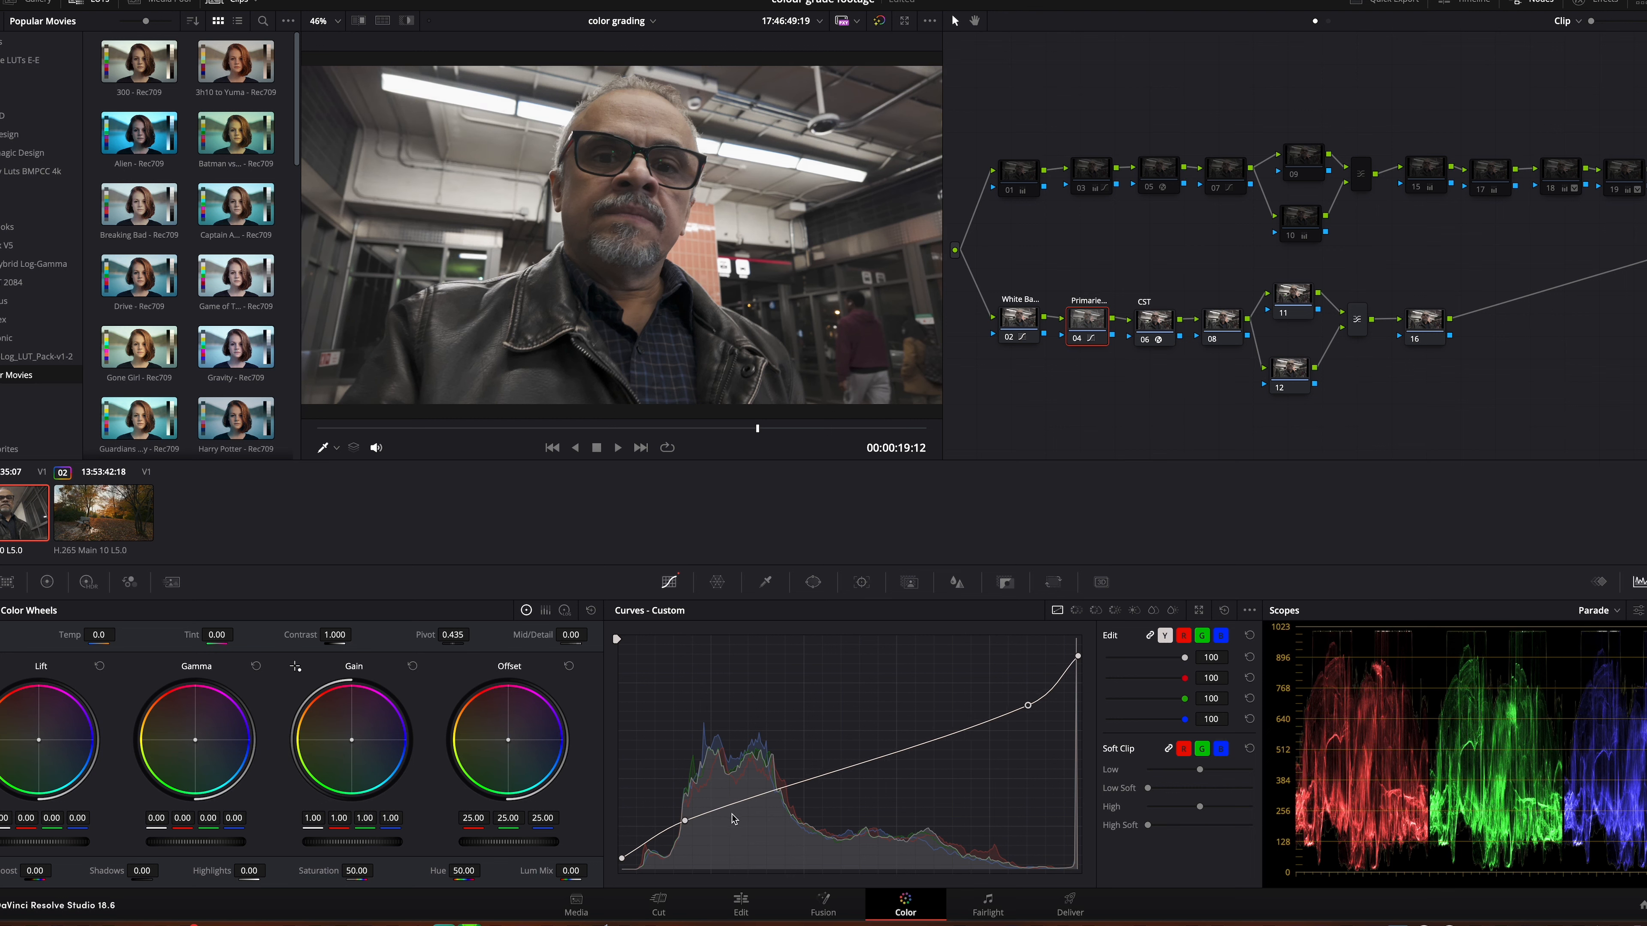
pyautogui.moveTo(687, 823); pyautogui.dragTo(688, 826)
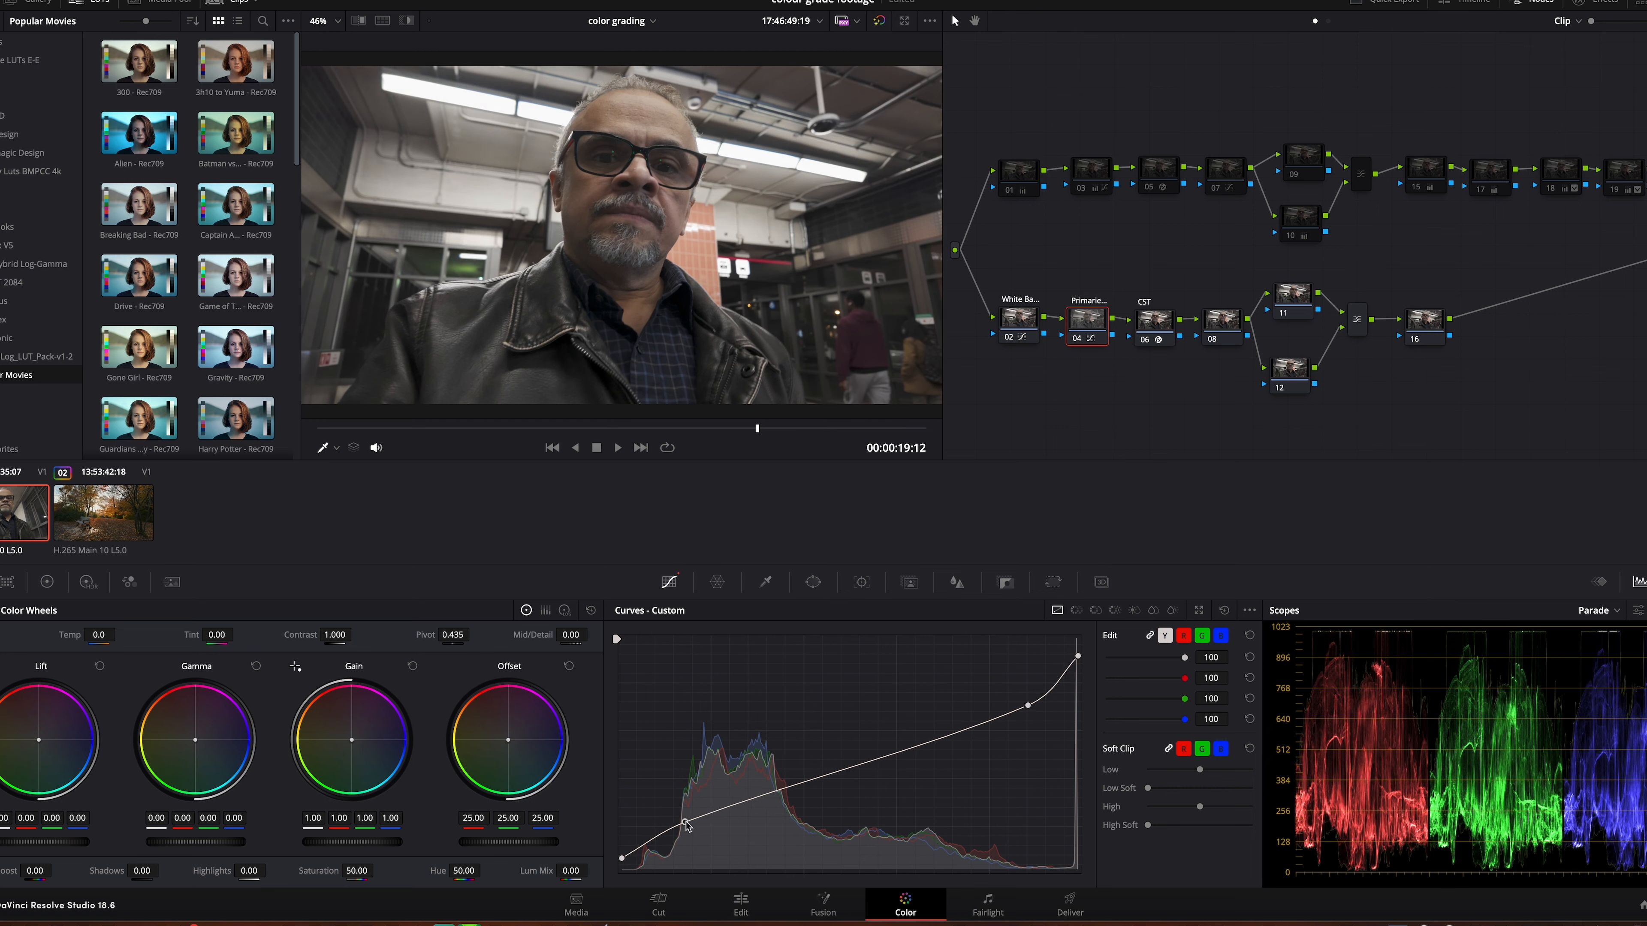
pyautogui.moveTo(1027, 707); pyautogui.dragTo(1023, 713)
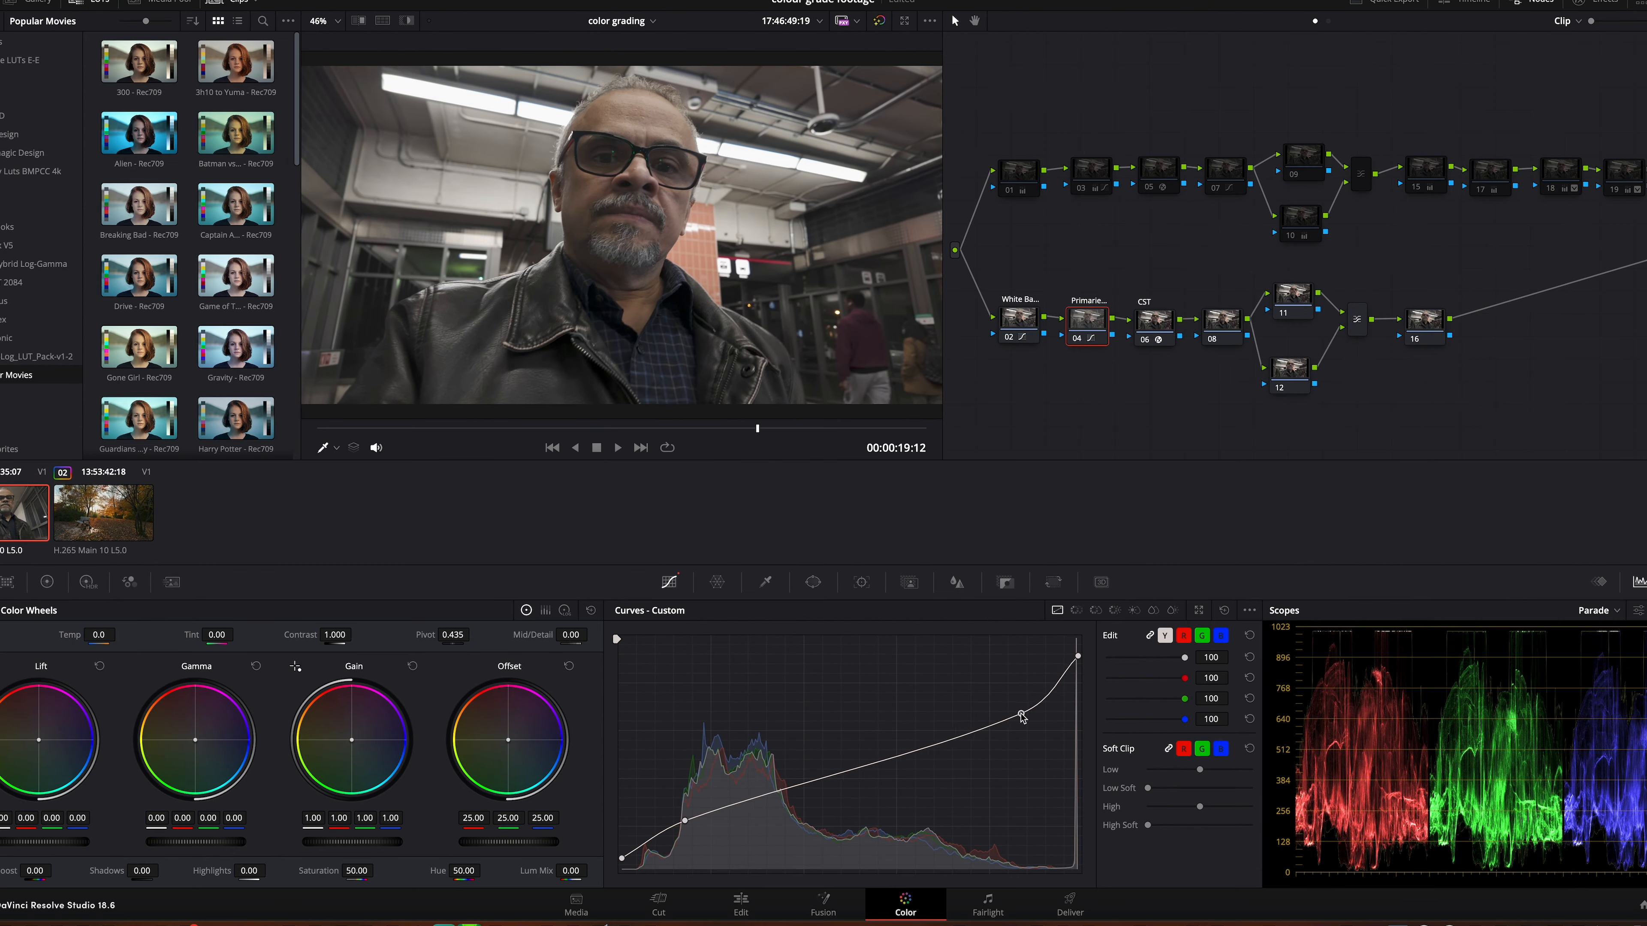
pyautogui.moveTo(1021, 717)
pyautogui.mouseDown()
pyautogui.moveTo(1002, 700)
pyautogui.moveTo(1030, 721)
pyautogui.mouseUp()
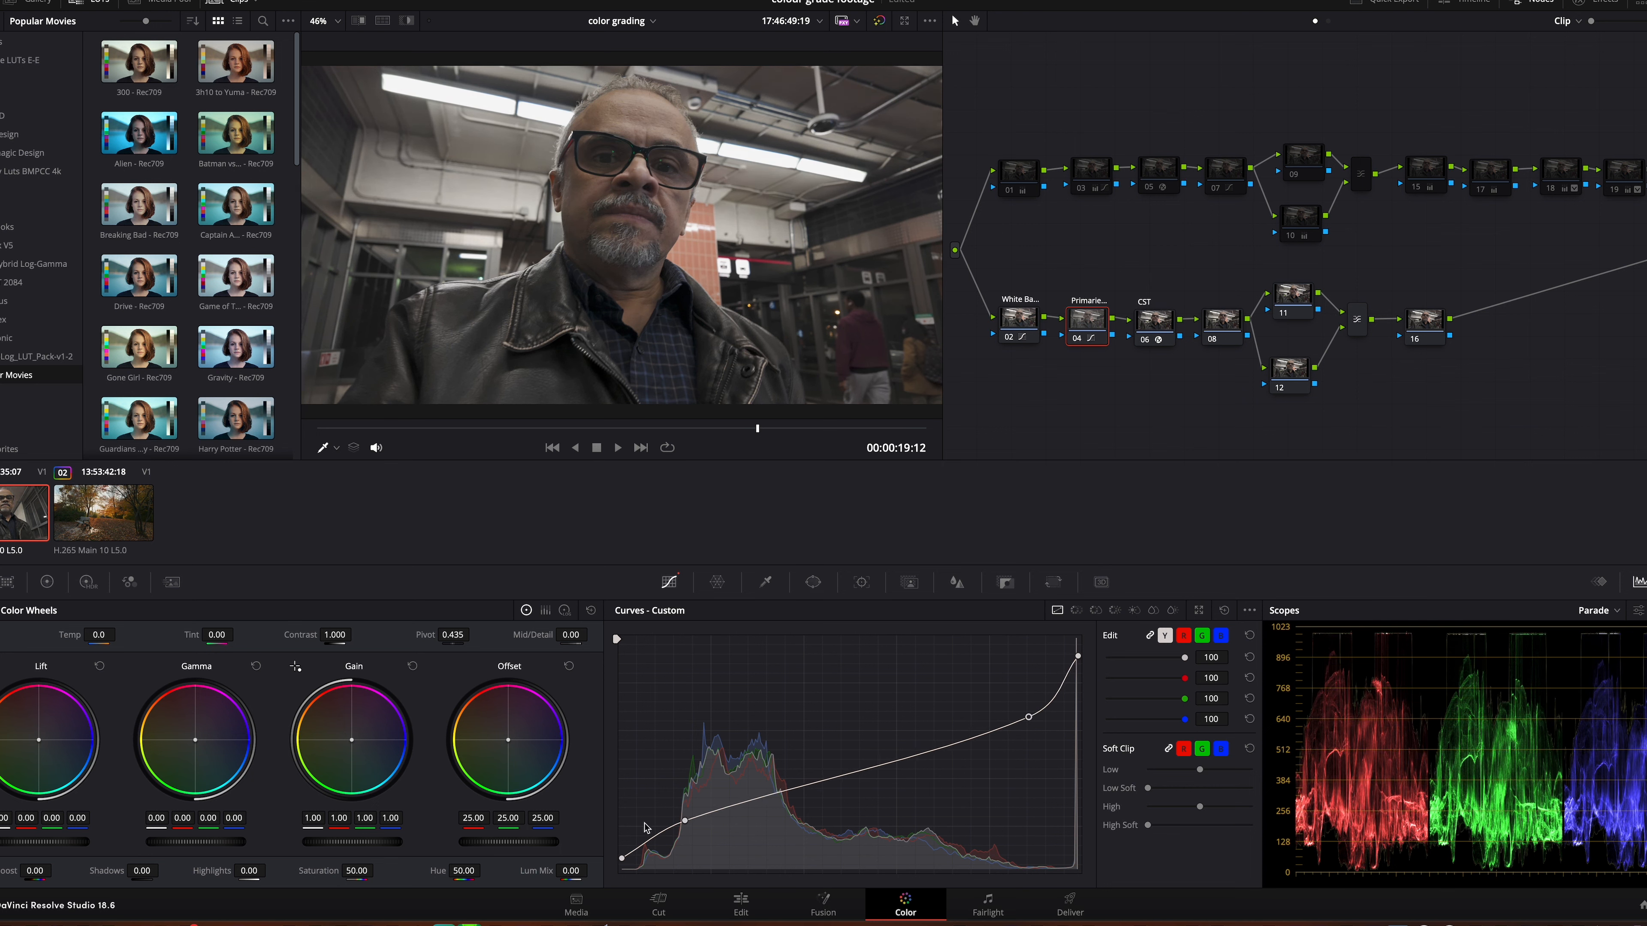
pyautogui.moveTo(685, 824); pyautogui.dragTo(692, 825)
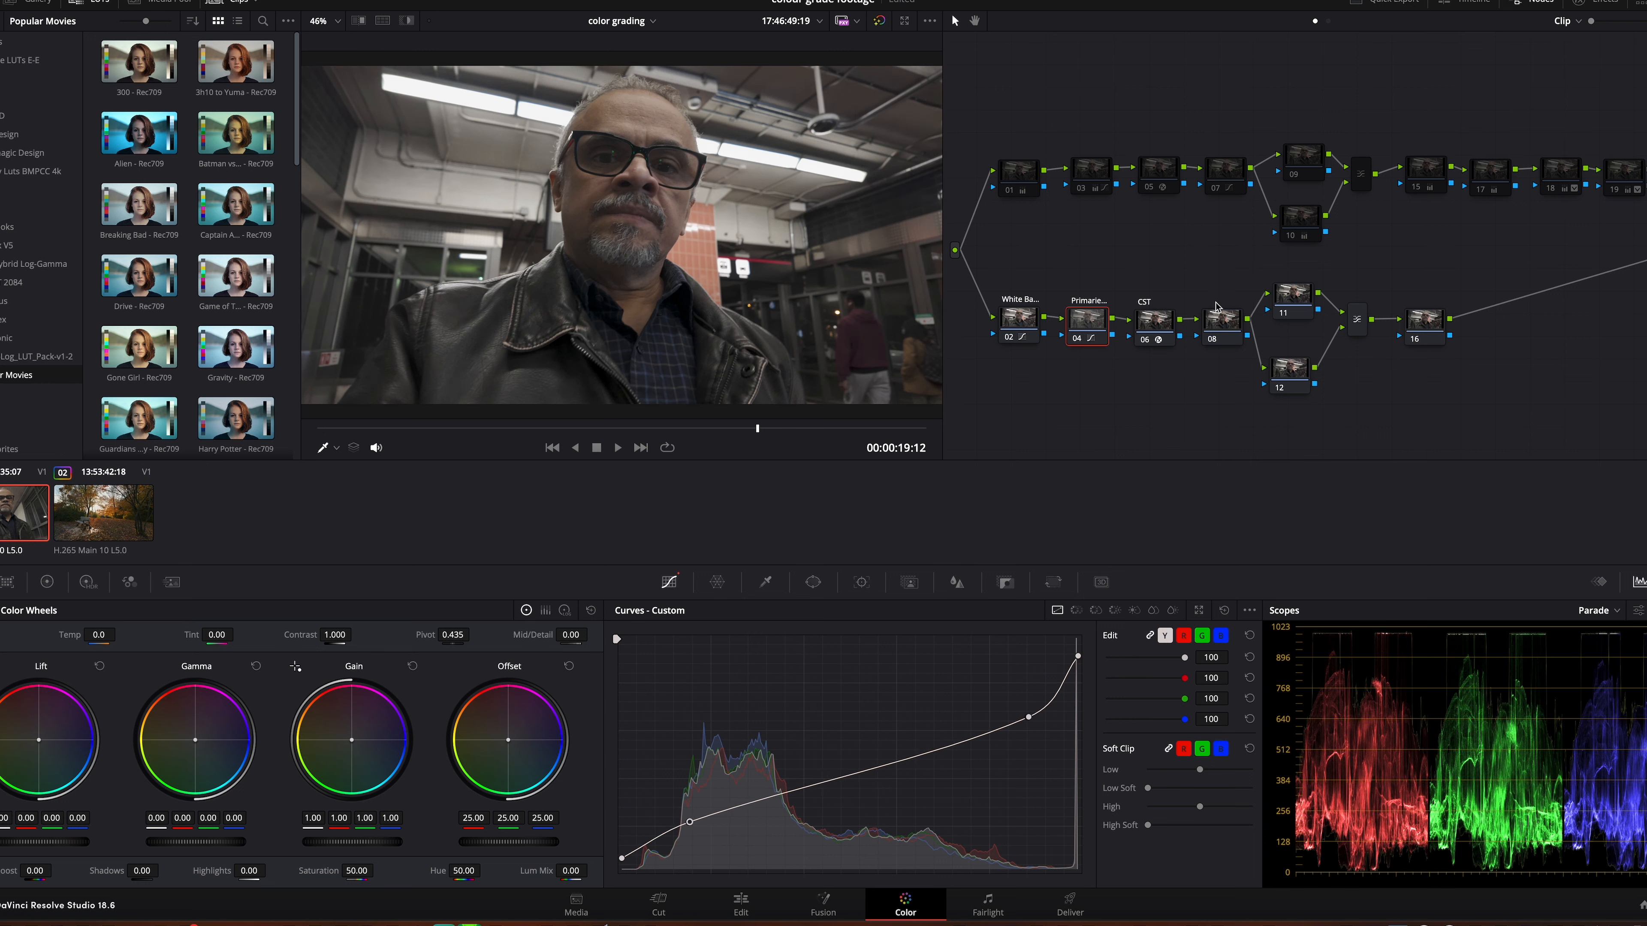
# Label node 16, after the lower row's layer mixer, "Saturation"
pyautogui.click(1222, 328)
pyautogui.click(1433, 323)
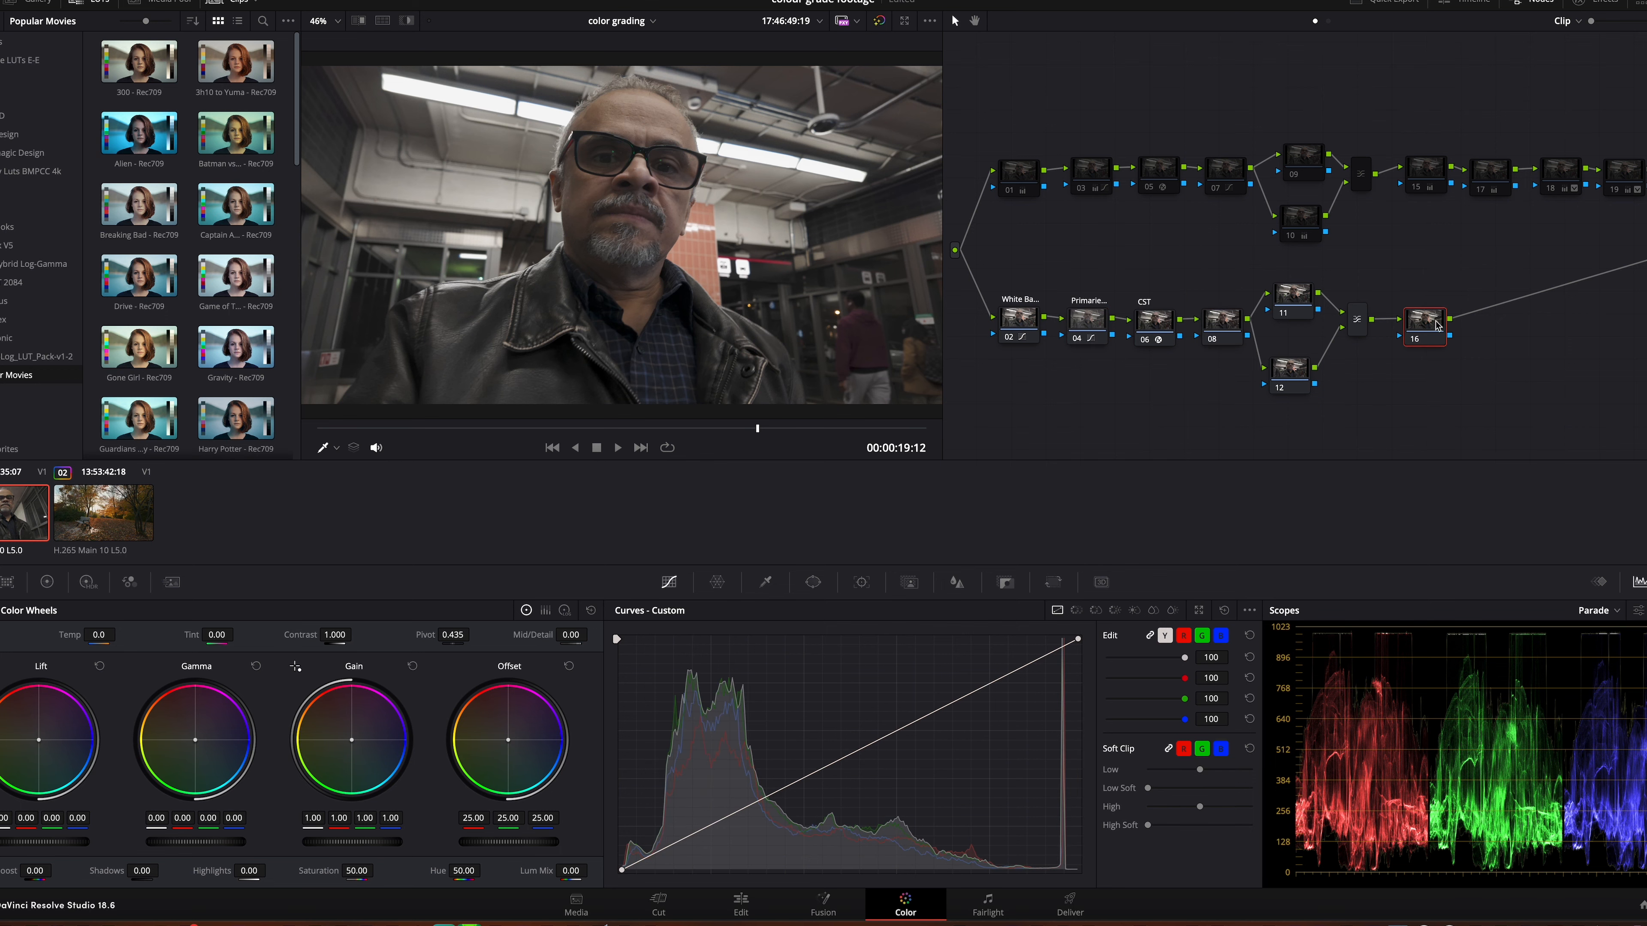
pyautogui.rightClick(1424, 324)
pyautogui.click(1483, 320)
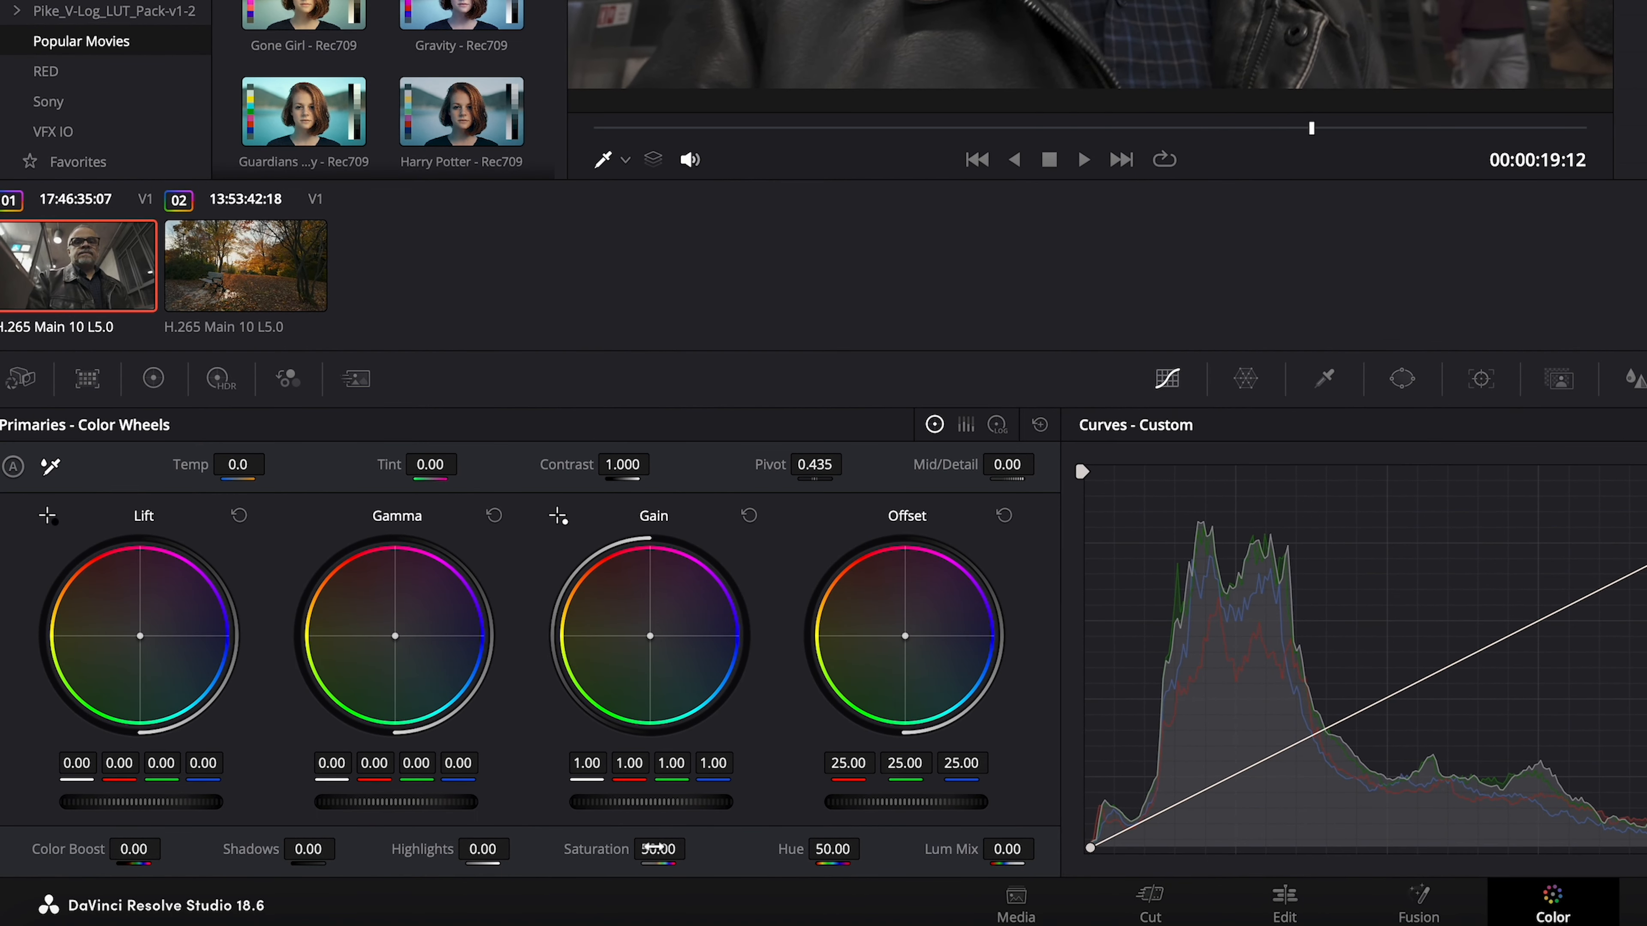
# Set the saturation of the Saturation node to 65
pyautogui.moveTo(499, 905); pyautogui.dragTo(496, 904)
pyautogui.press('BackSpace')
pyautogui.press('BackSpace')
pyautogui.press('BackSpace')
pyautogui.press('BackSpace')
pyautogui.press('BackSpace')
pyautogui.write('65')
pyautogui.press('Return')
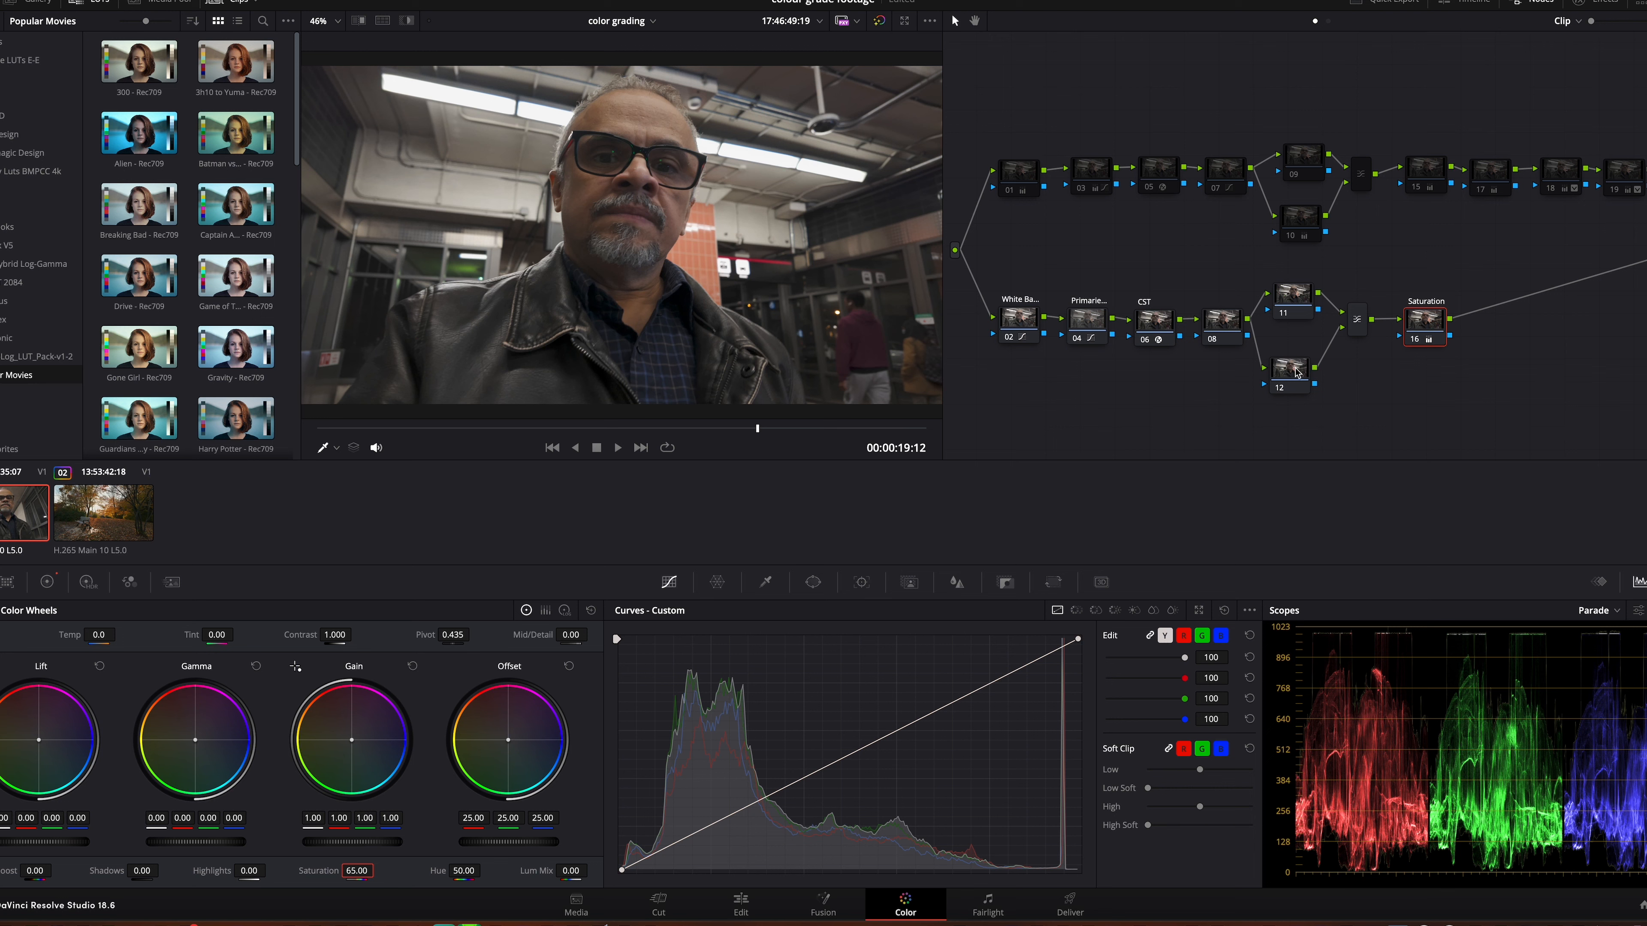
# Label node 08 "RGB Channel"
pyautogui.click(1209, 337)
pyautogui.rightClick(1210, 337)
pyautogui.click(1256, 357)
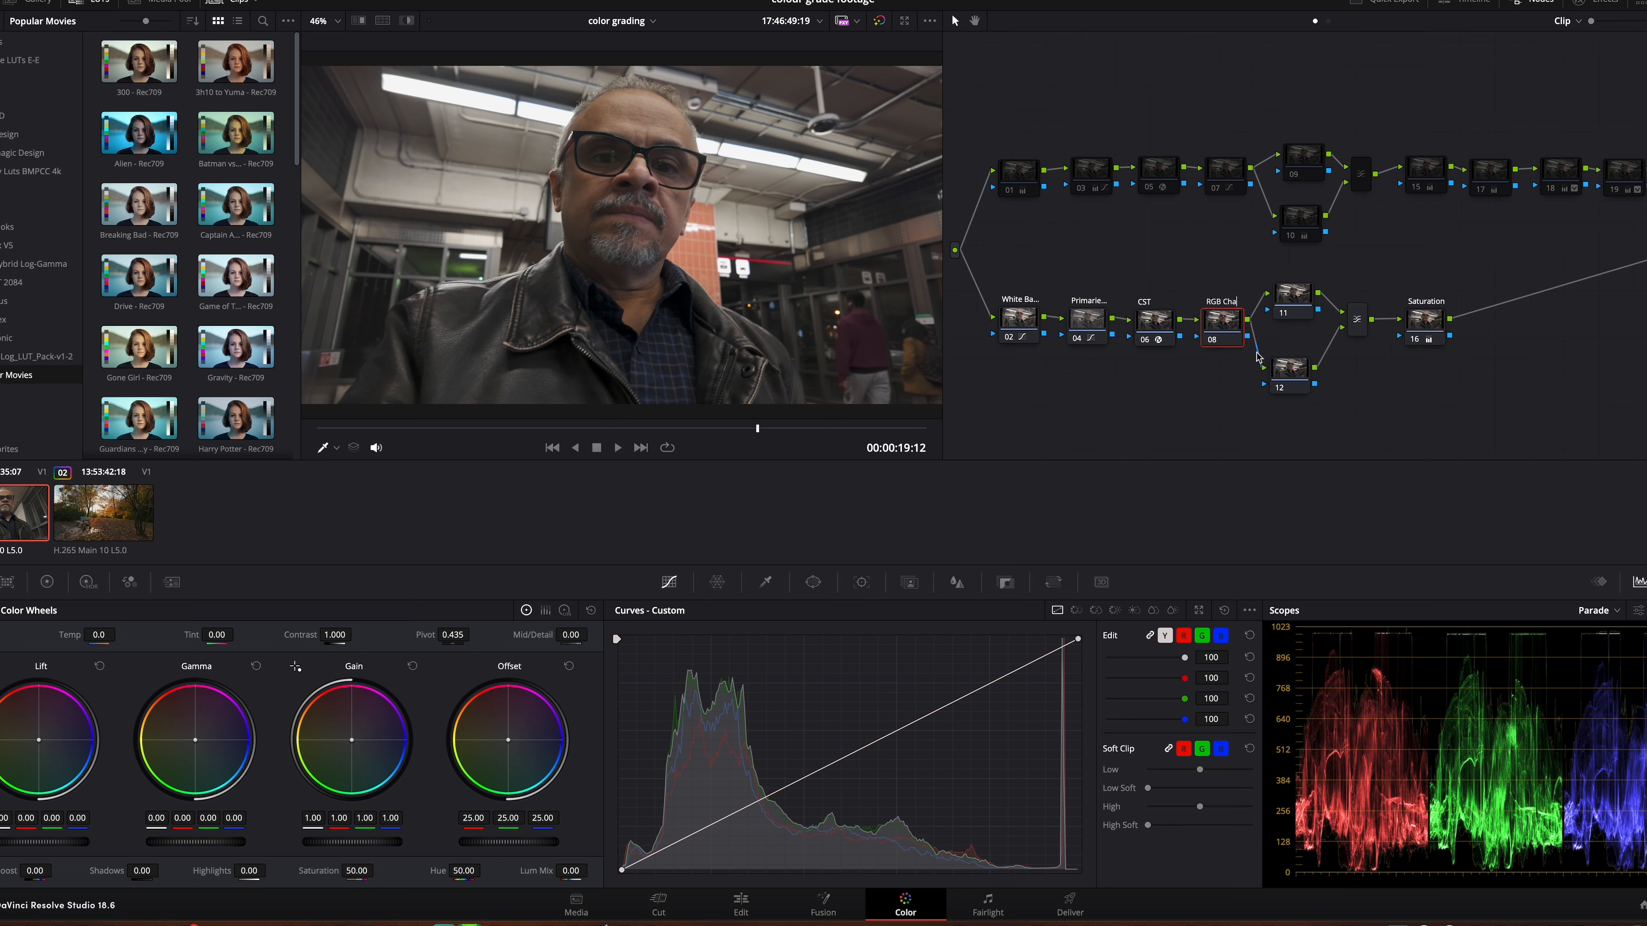
pyautogui.write('RGB Channel')
pyautogui.press('Return')
# On the RGB Channel node, pull the red curve's shadows down slightly and fine-tune the shadows of the green and blue curves
pyautogui.click(1183, 637)
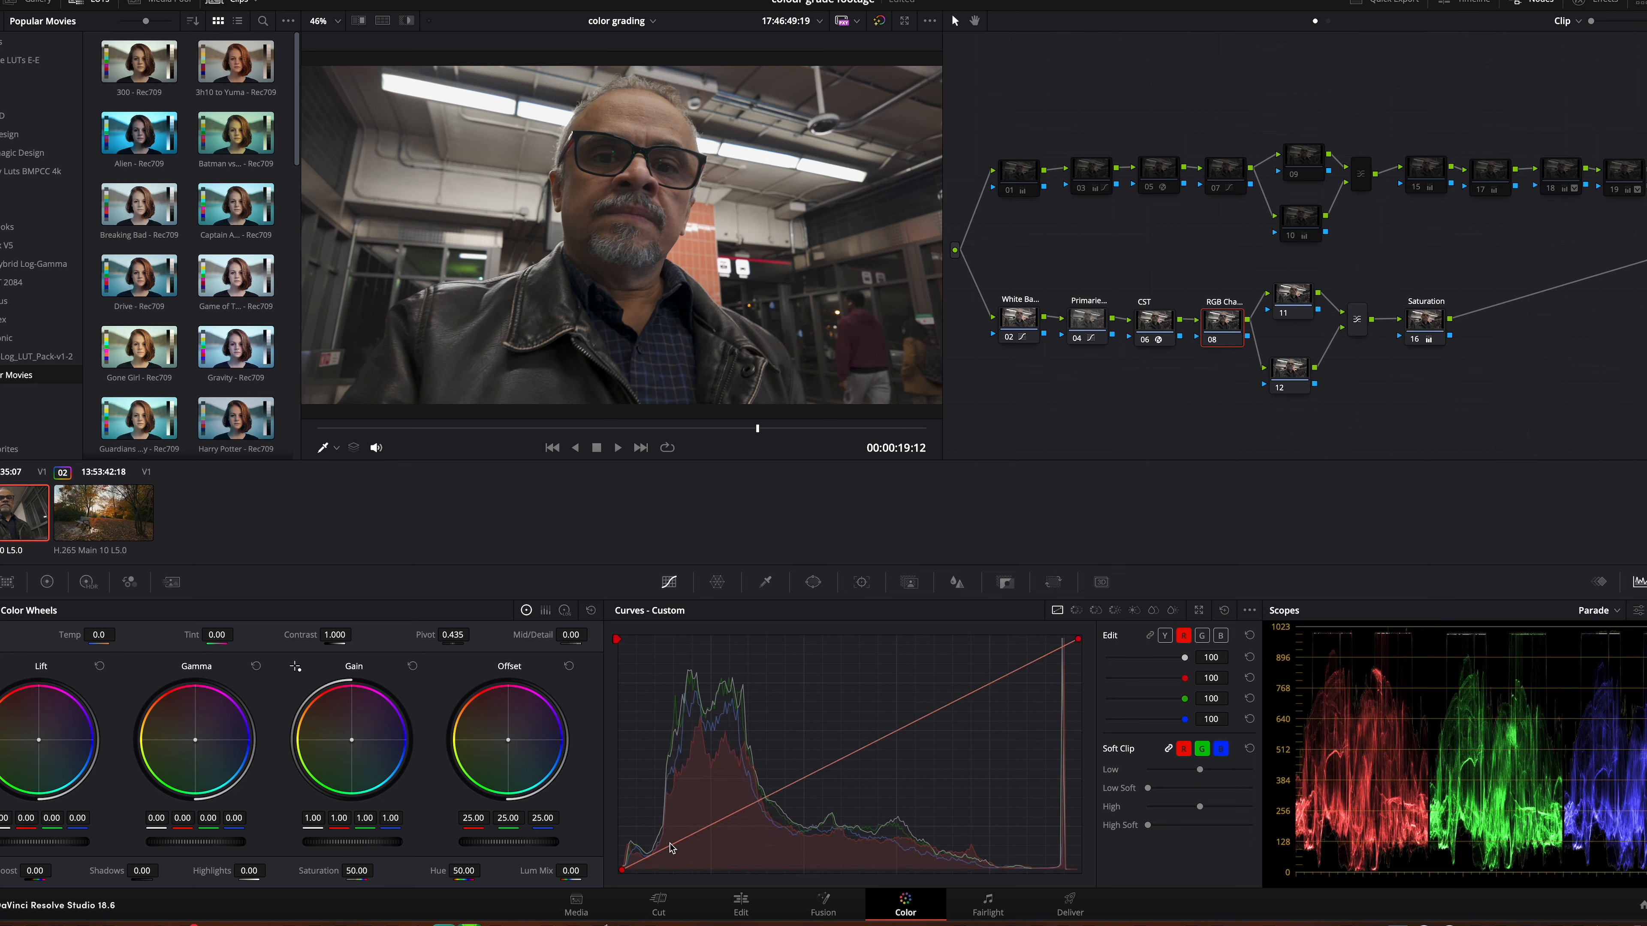
pyautogui.moveTo(677, 843); pyautogui.dragTo(689, 848)
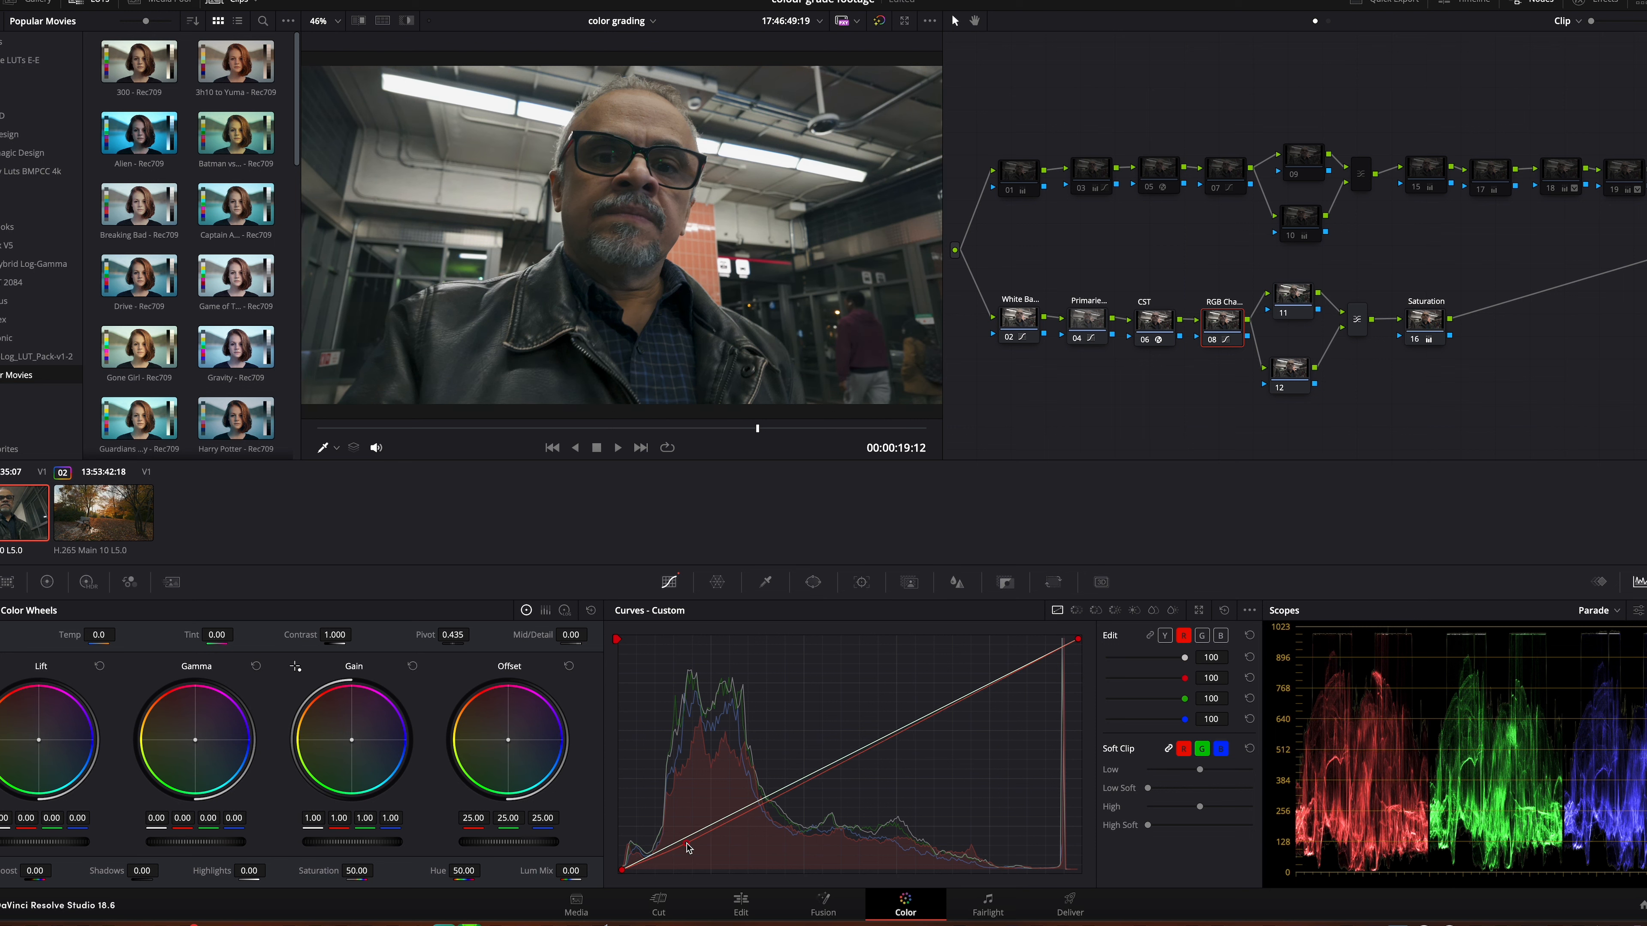
pyautogui.moveTo(688, 848); pyautogui.dragTo(686, 847)
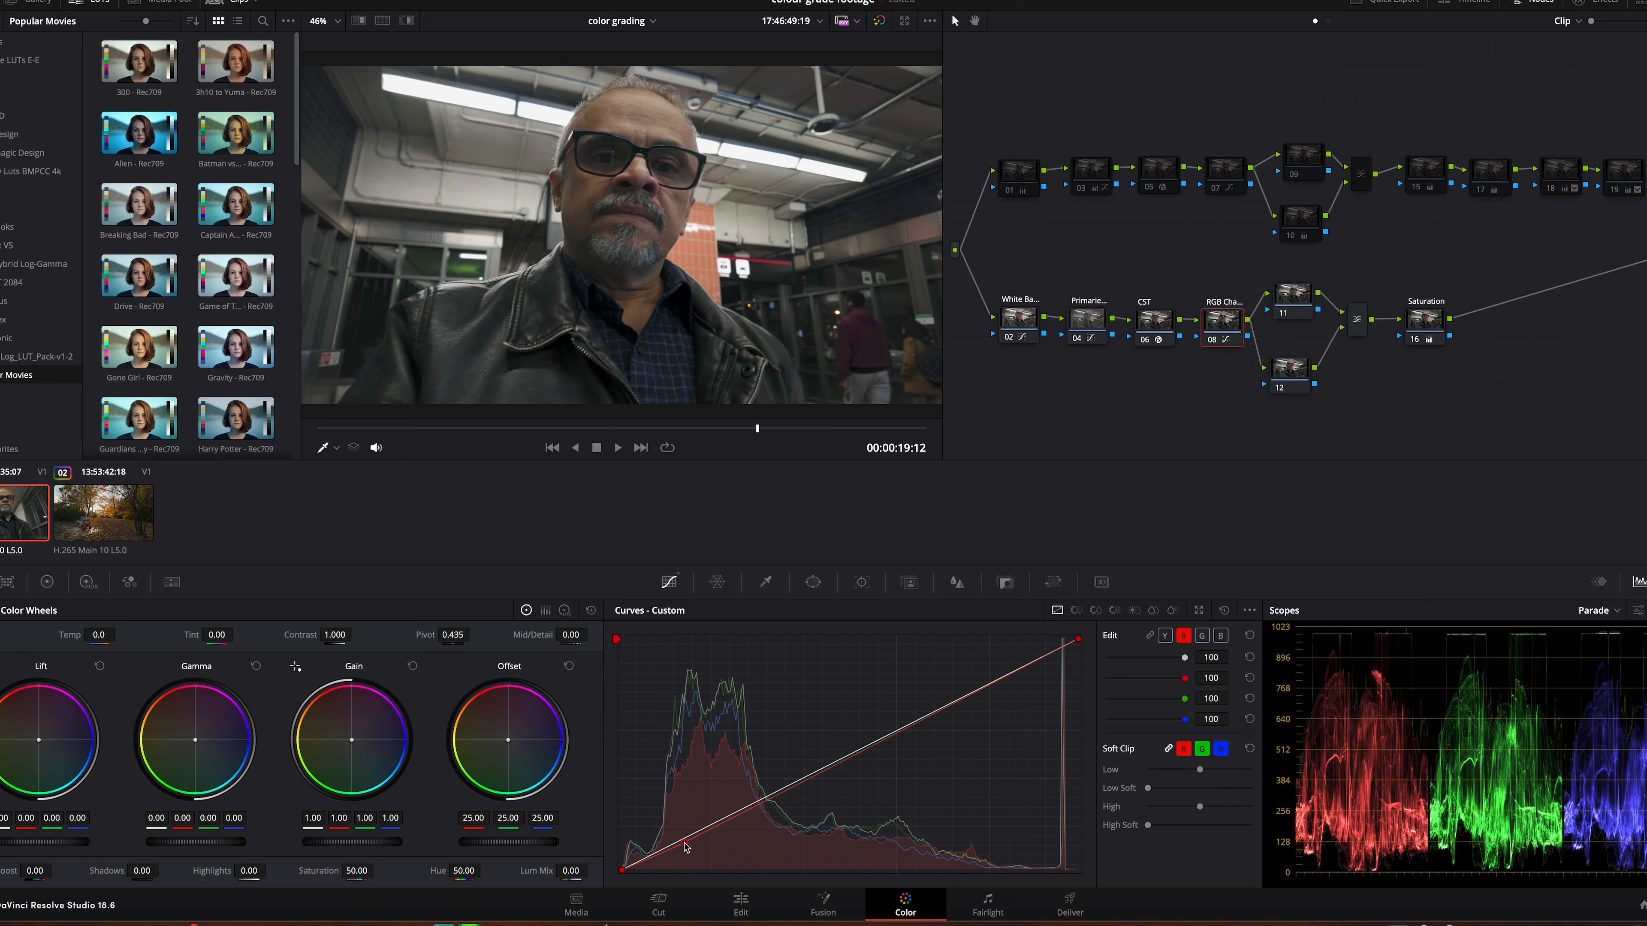
pyautogui.click(1201, 637)
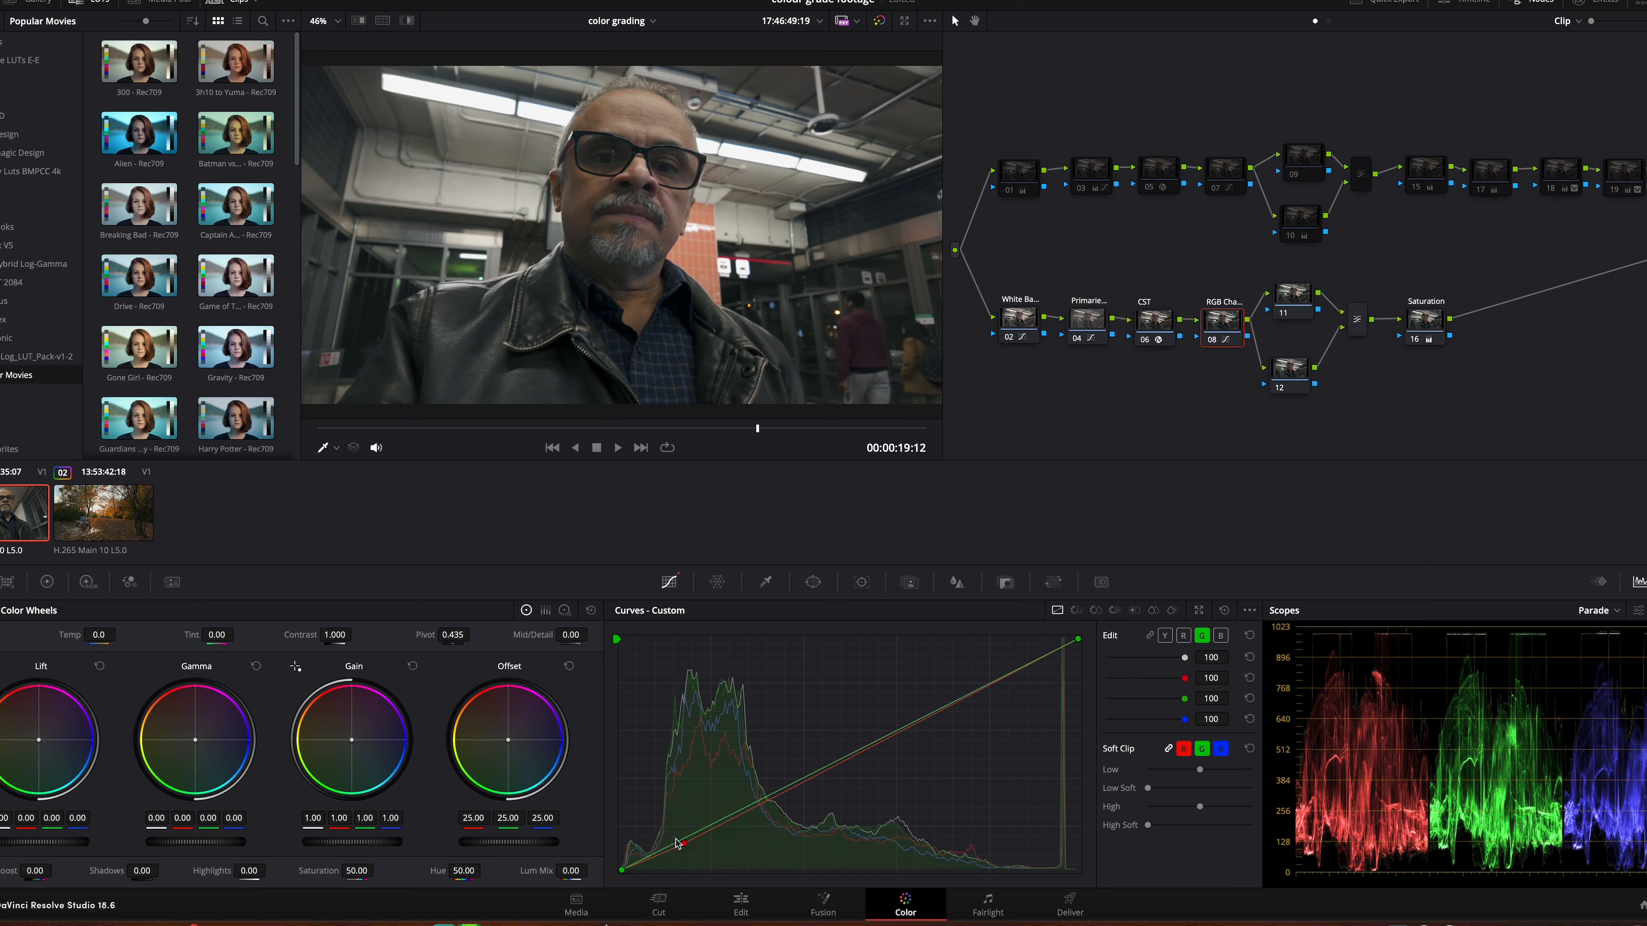
pyautogui.moveTo(685, 842); pyautogui.dragTo(679, 844)
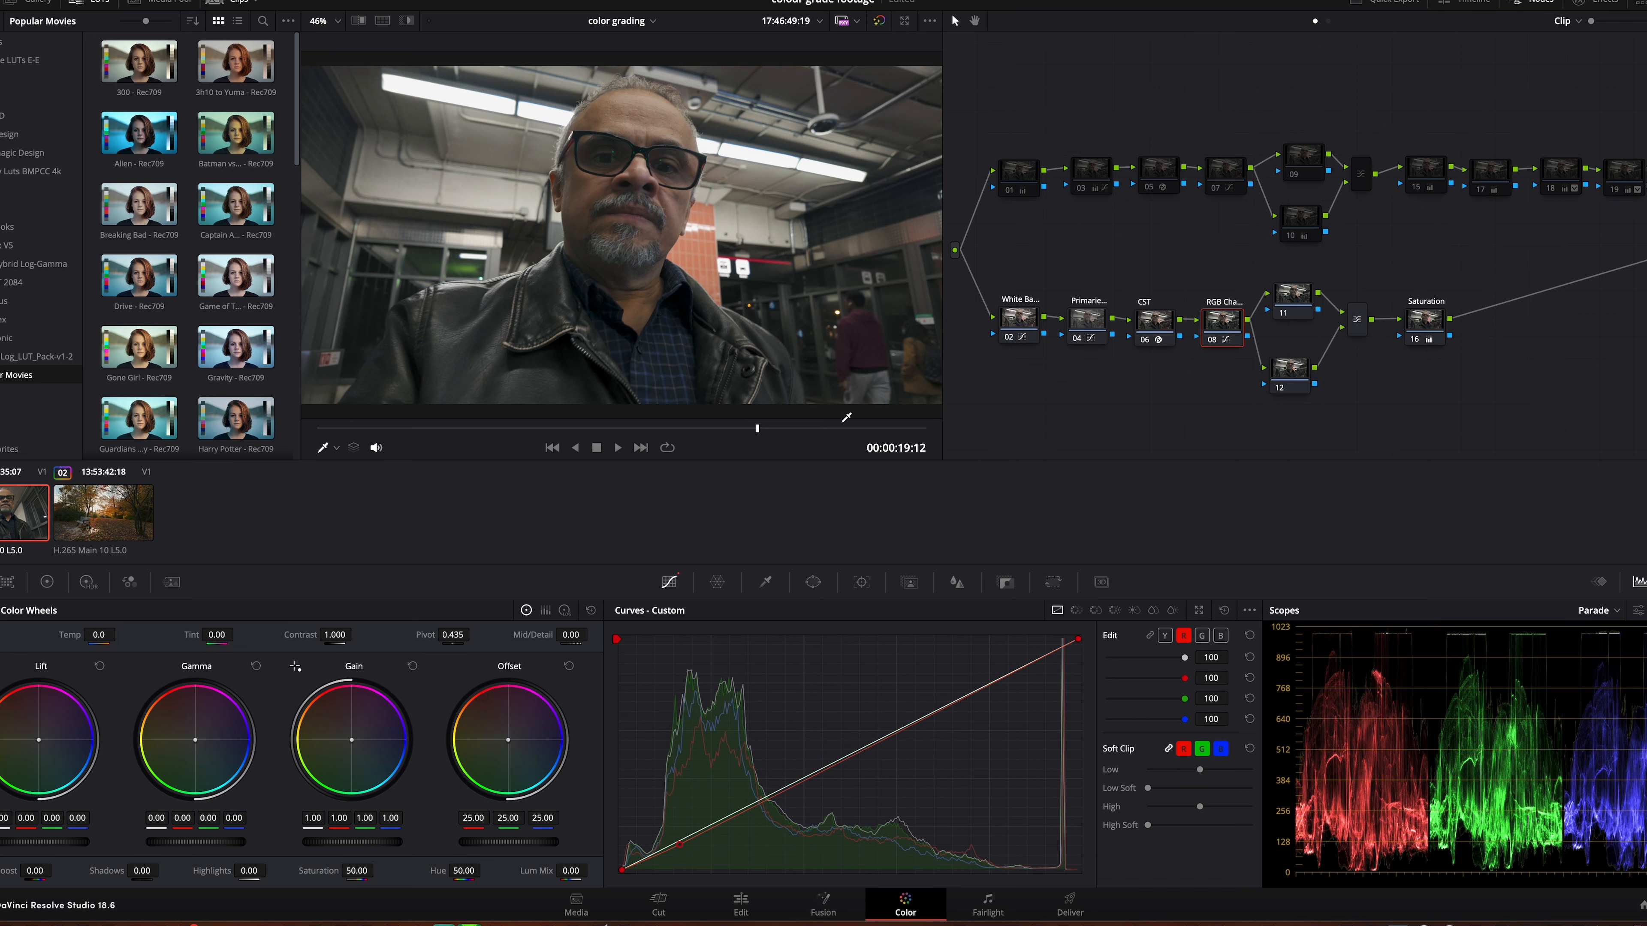
pyautogui.click(1220, 636)
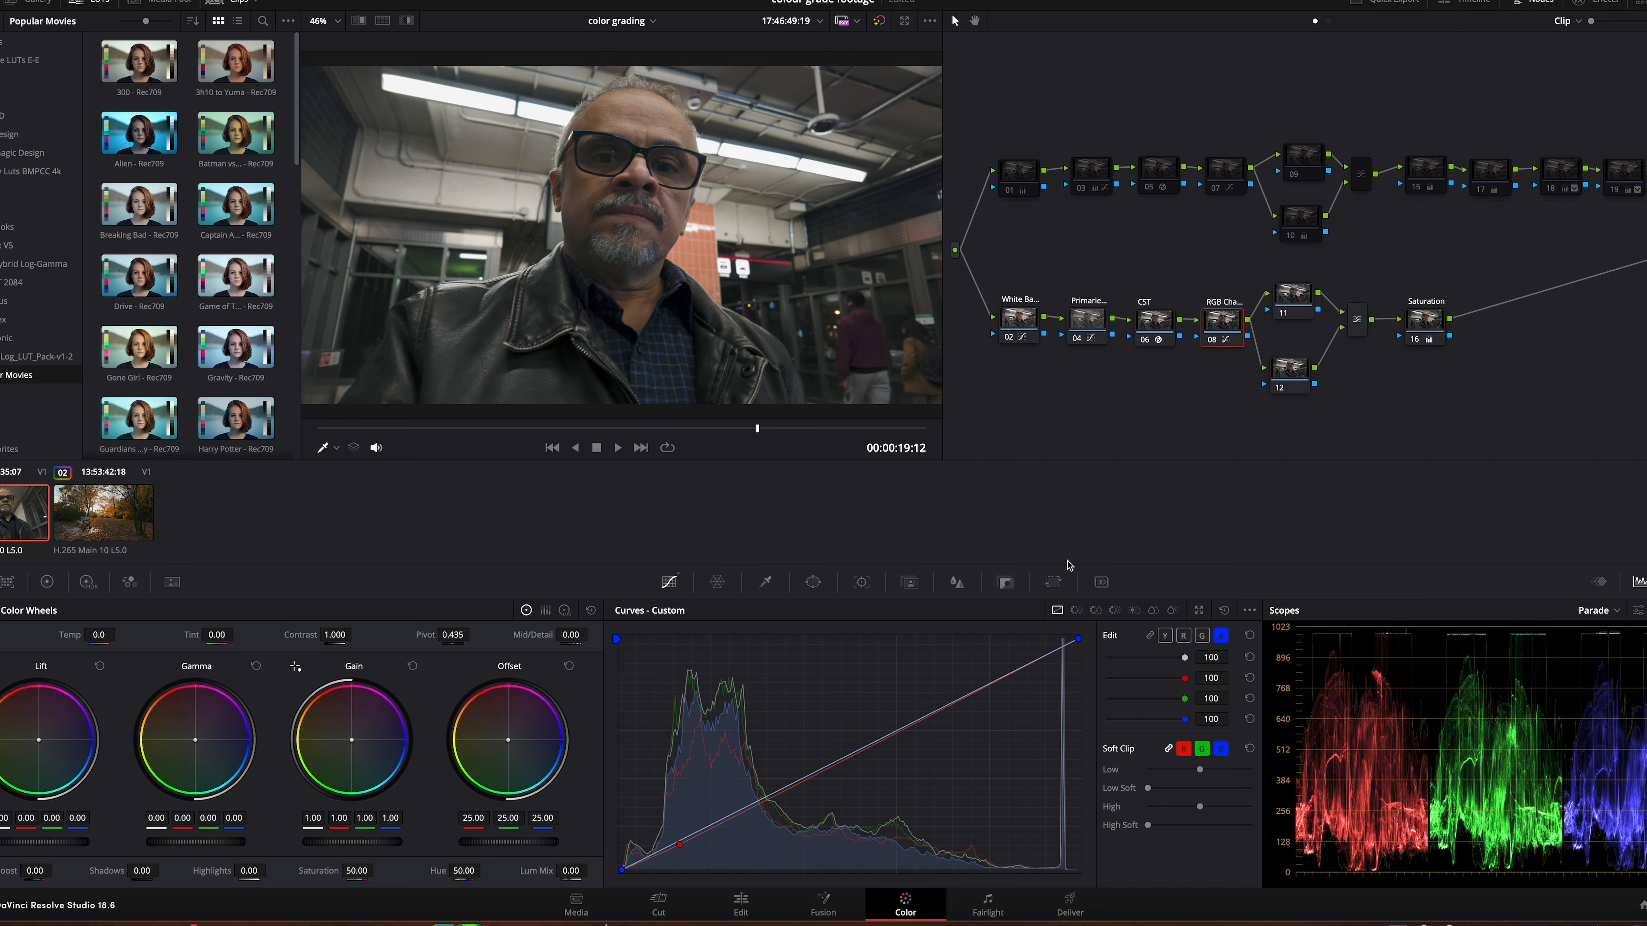
pyautogui.moveTo(680, 840); pyautogui.dragTo(672, 844)
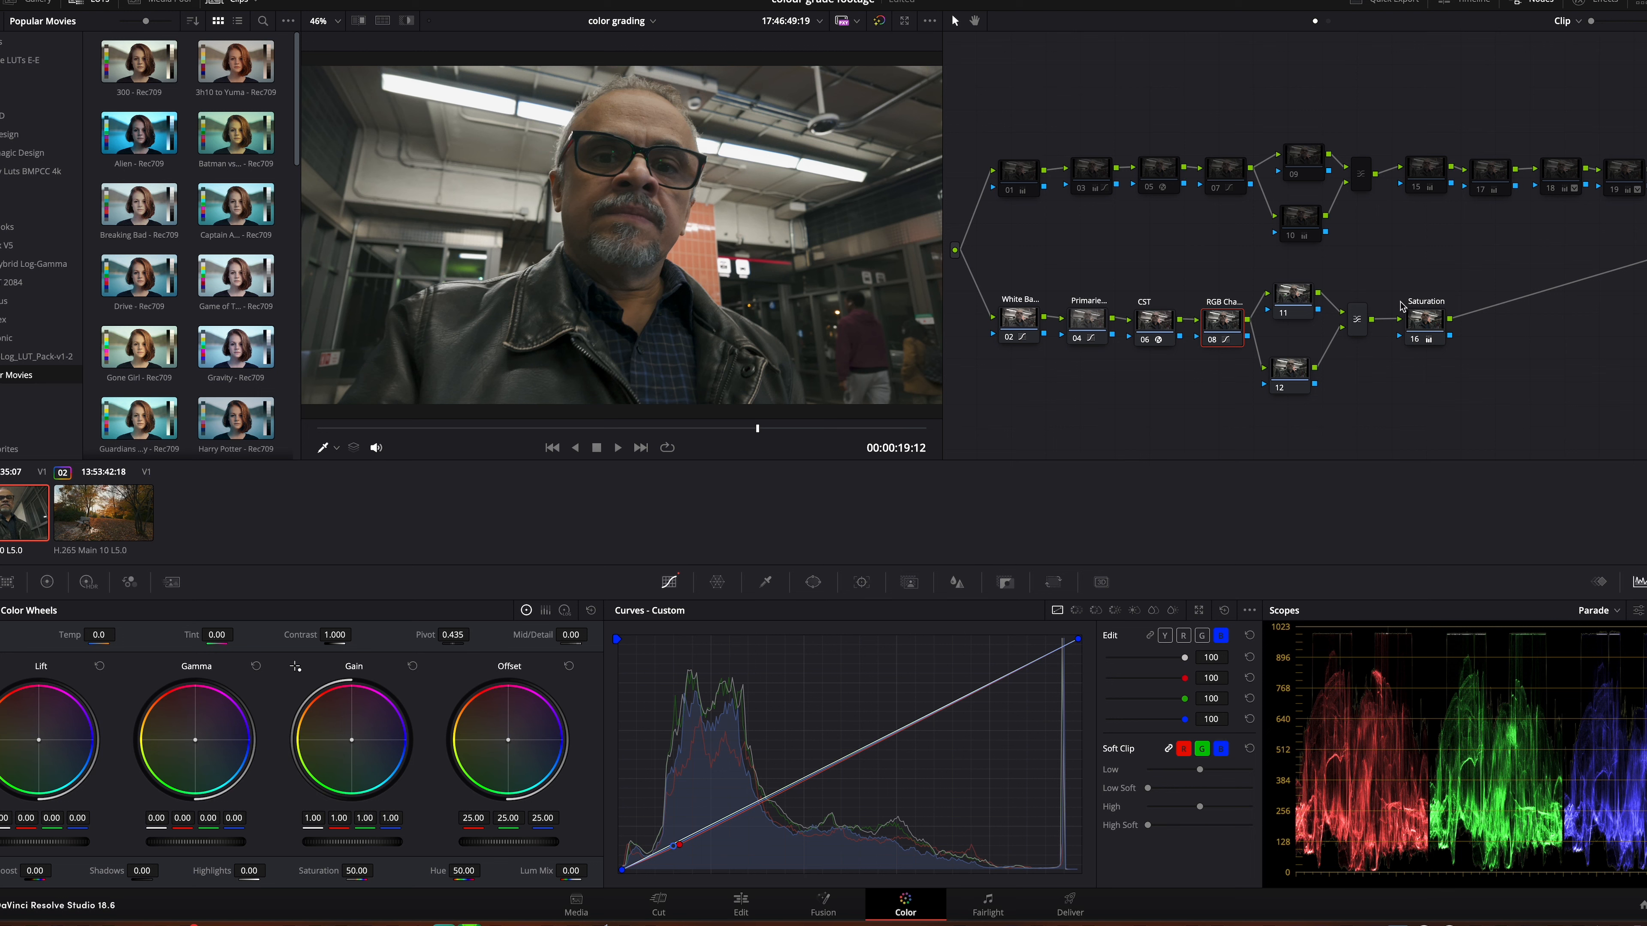
# Try adding a serial node after the Saturation node and moving it below the row, and delete it
pyautogui.moveTo(1429, 327); pyautogui.dragTo(1415, 324)
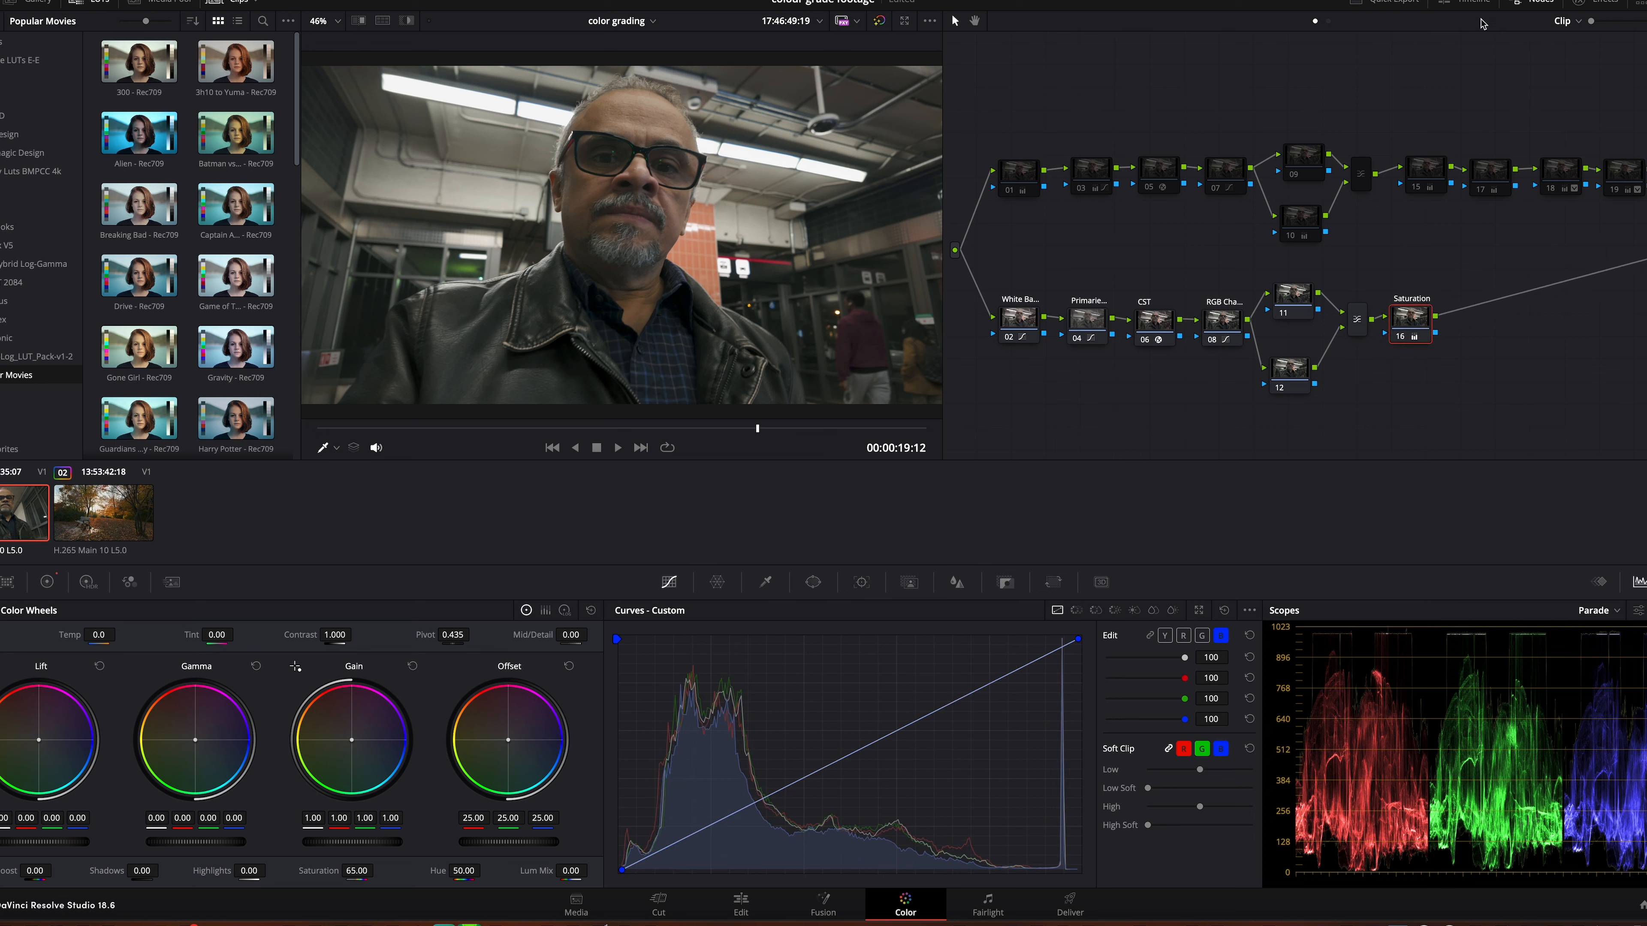
pyautogui.click(1281, 385)
pyautogui.click(1283, 382)
pyautogui.hotkey('ctrl', 'd')
pyautogui.click(1422, 321)
pyautogui.hotkey('alt', 's')
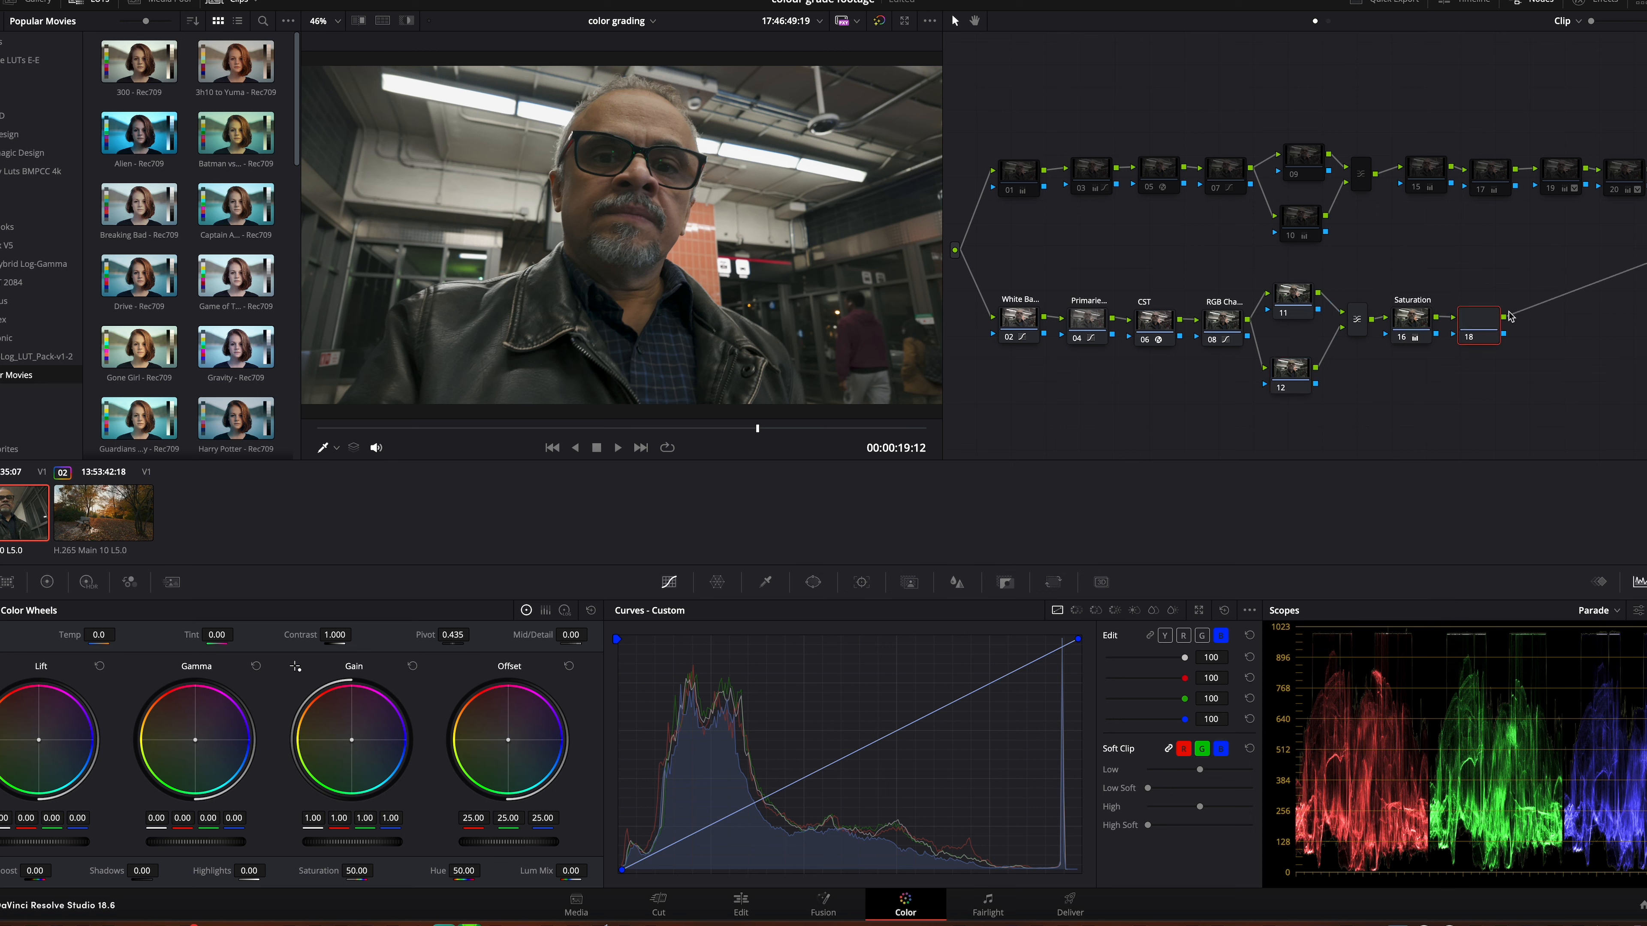
pyautogui.hotkey('alt', 'l')
pyautogui.click(1549, 321)
pyautogui.moveTo(1600, 401); pyautogui.dragTo(1477, 251)
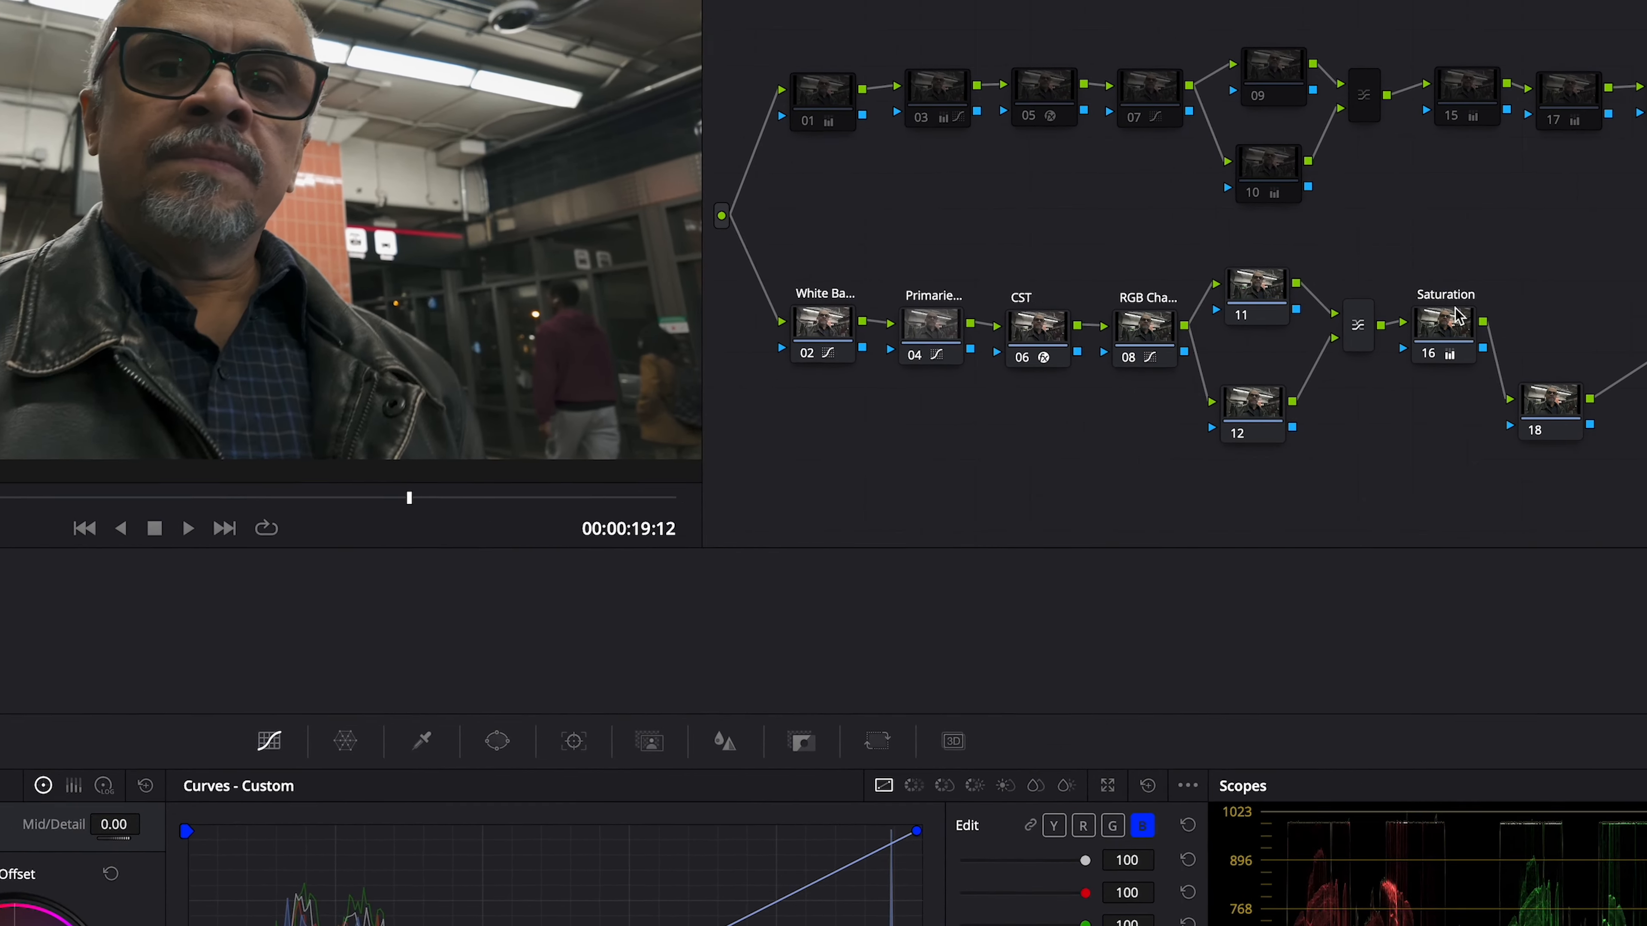
pyautogui.click(1552, 412)
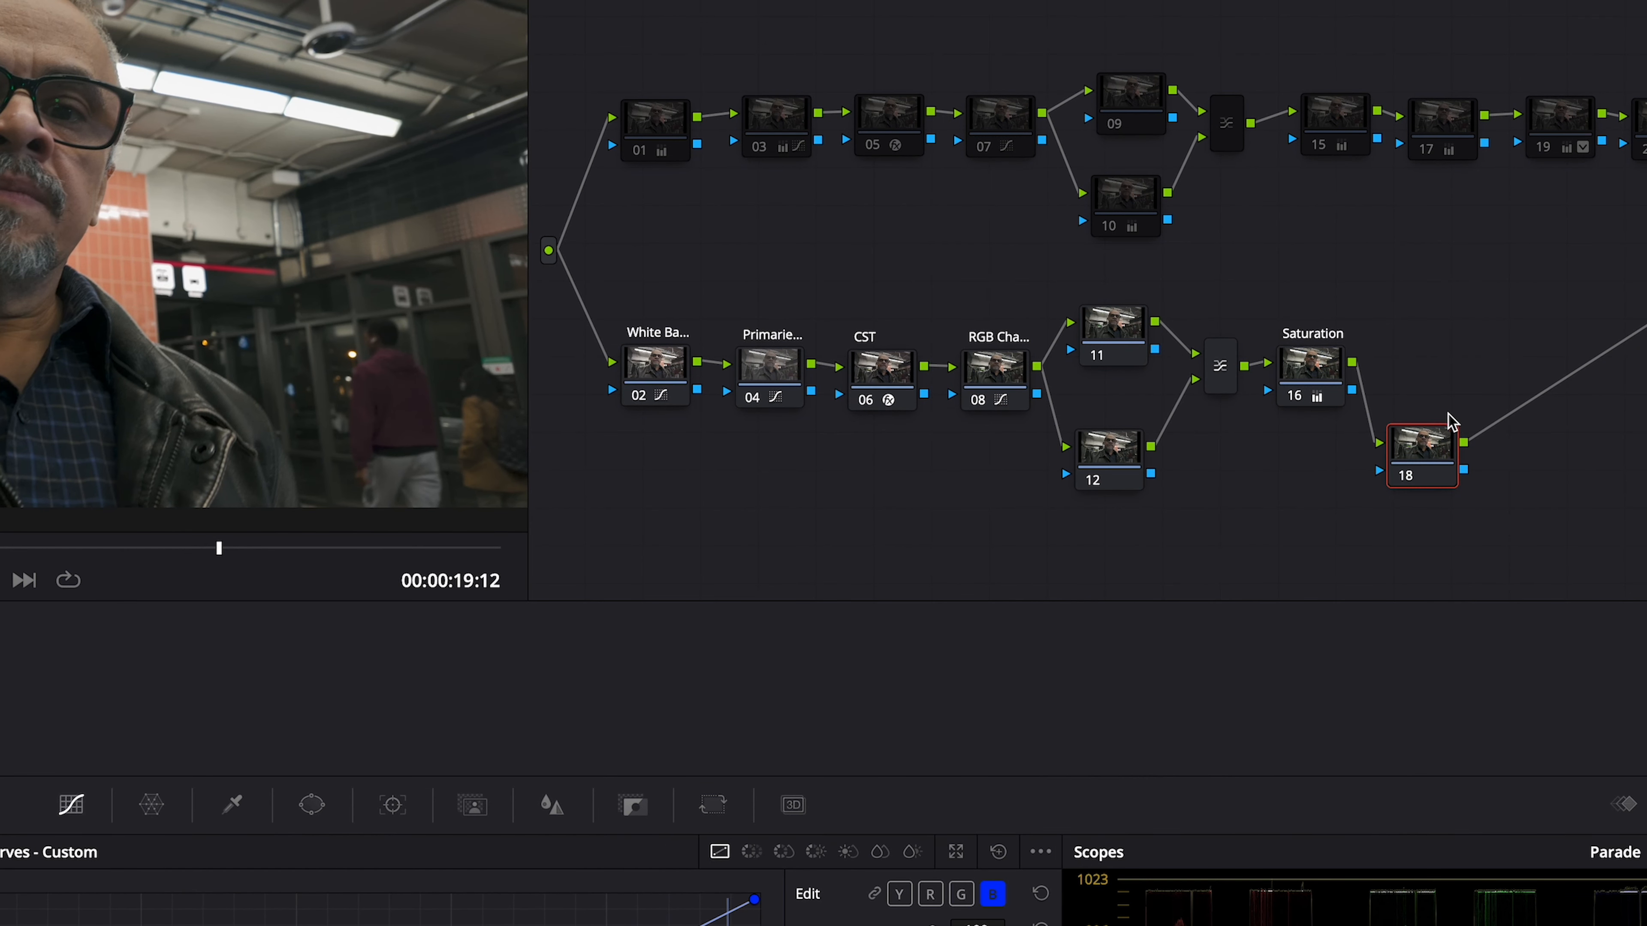
pyautogui.press('Delete')
# Set the composite mode of the lower row's layer mixer to Color and select node 12
pyautogui.rightClick(1221, 366)
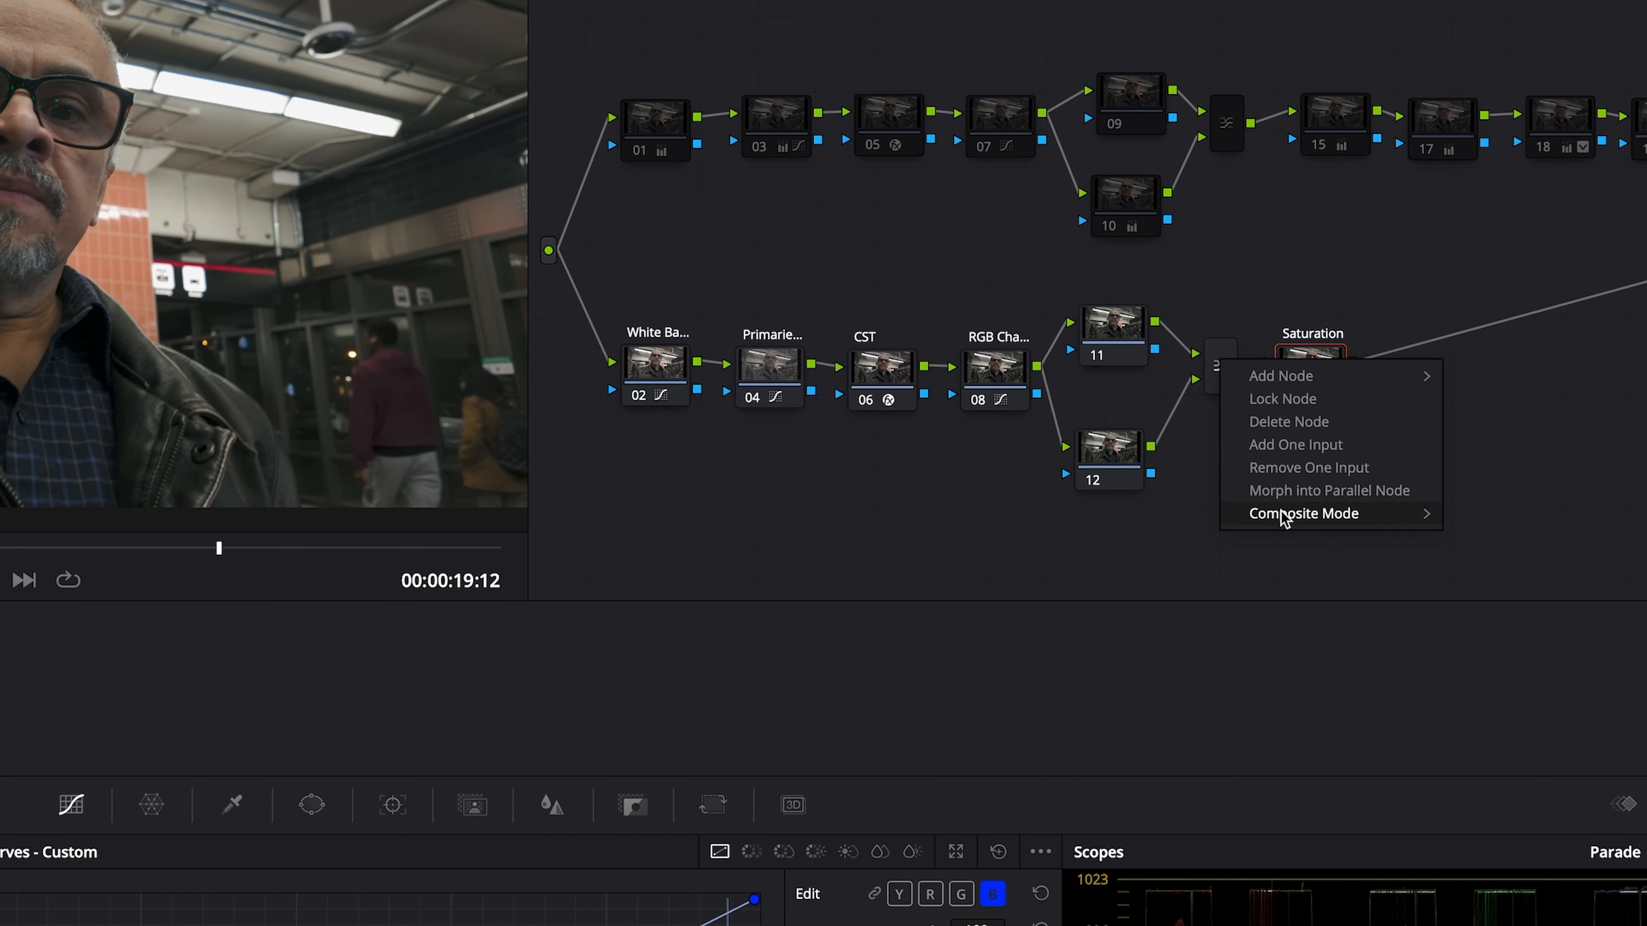
pyautogui.moveTo(1282, 514)
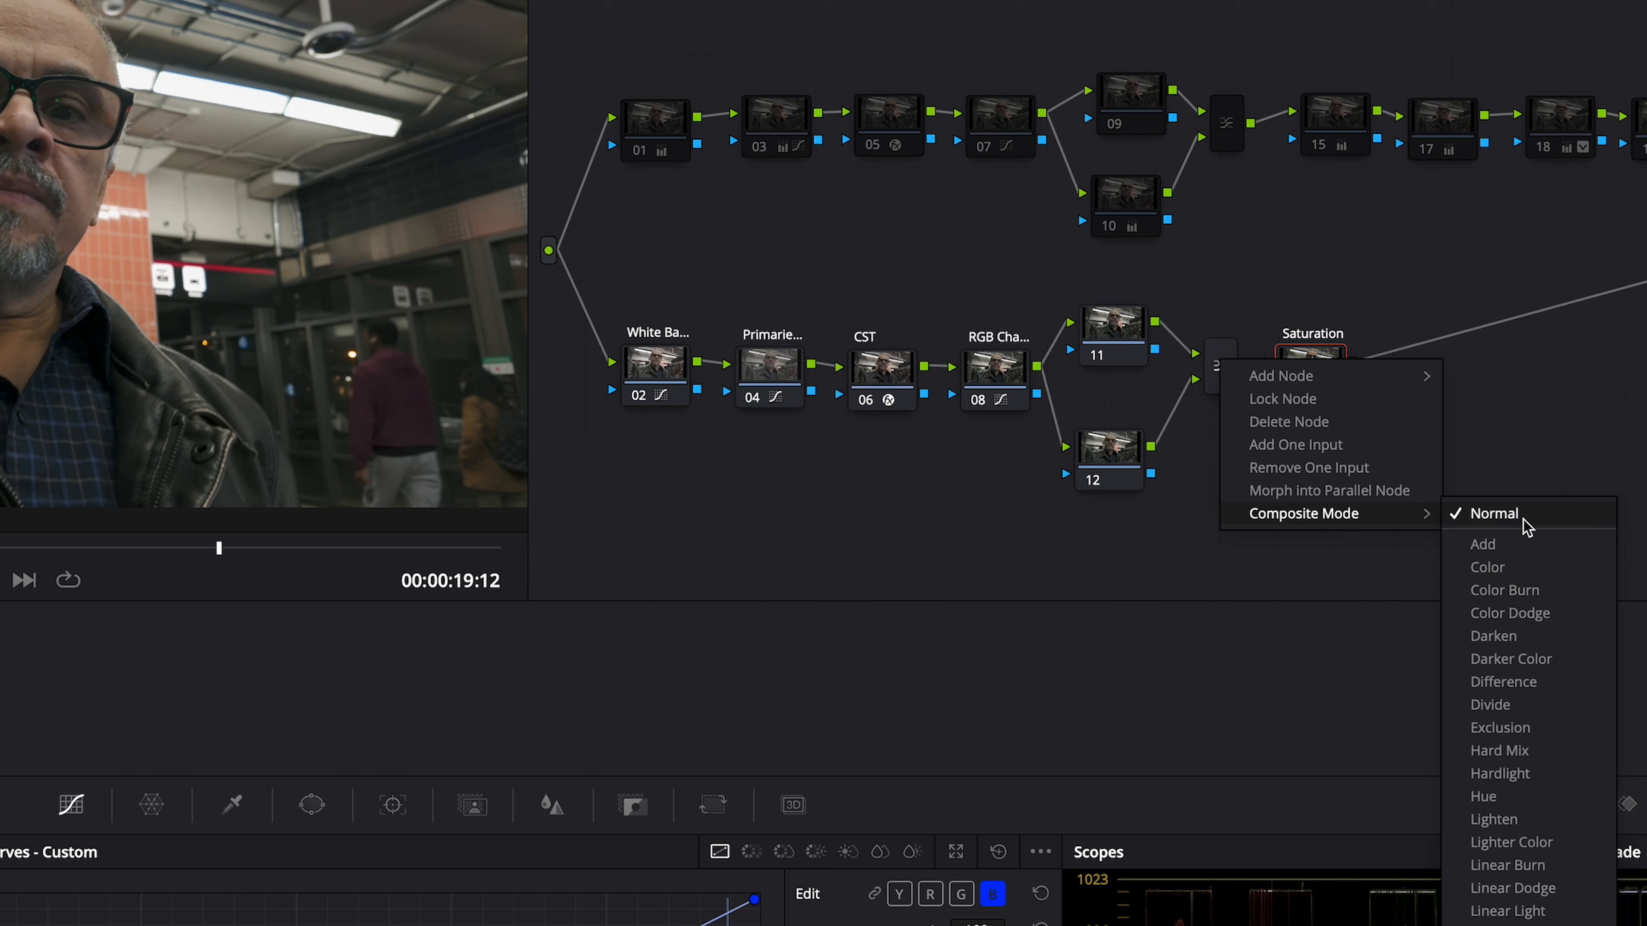
pyautogui.click(1495, 568)
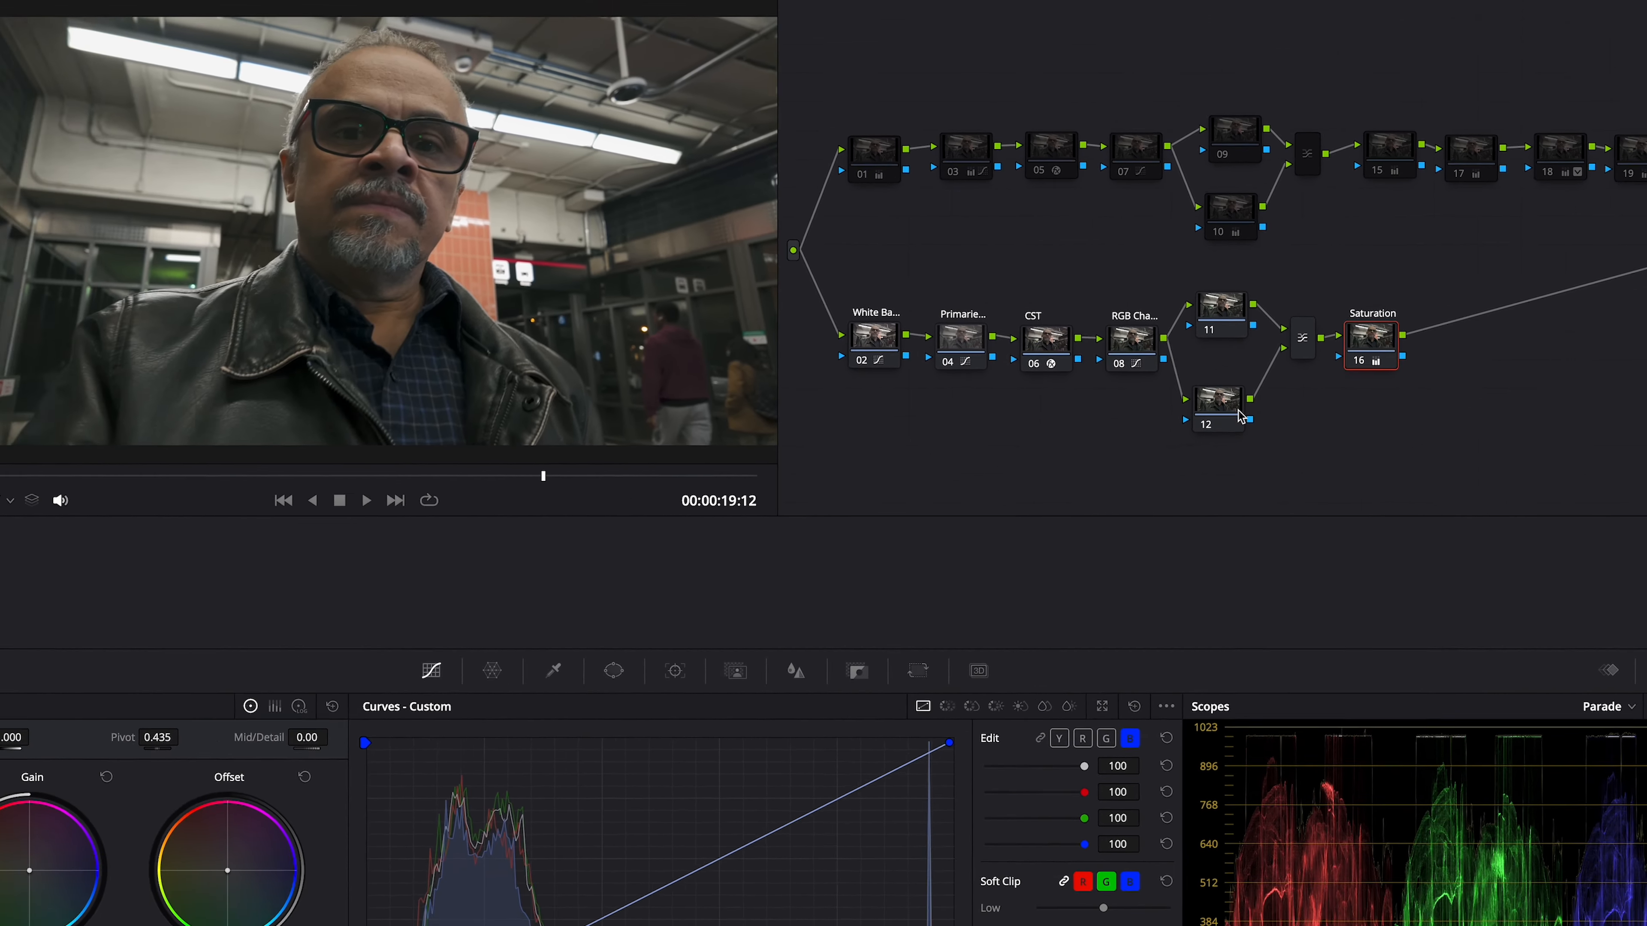
pyautogui.click(1237, 410)
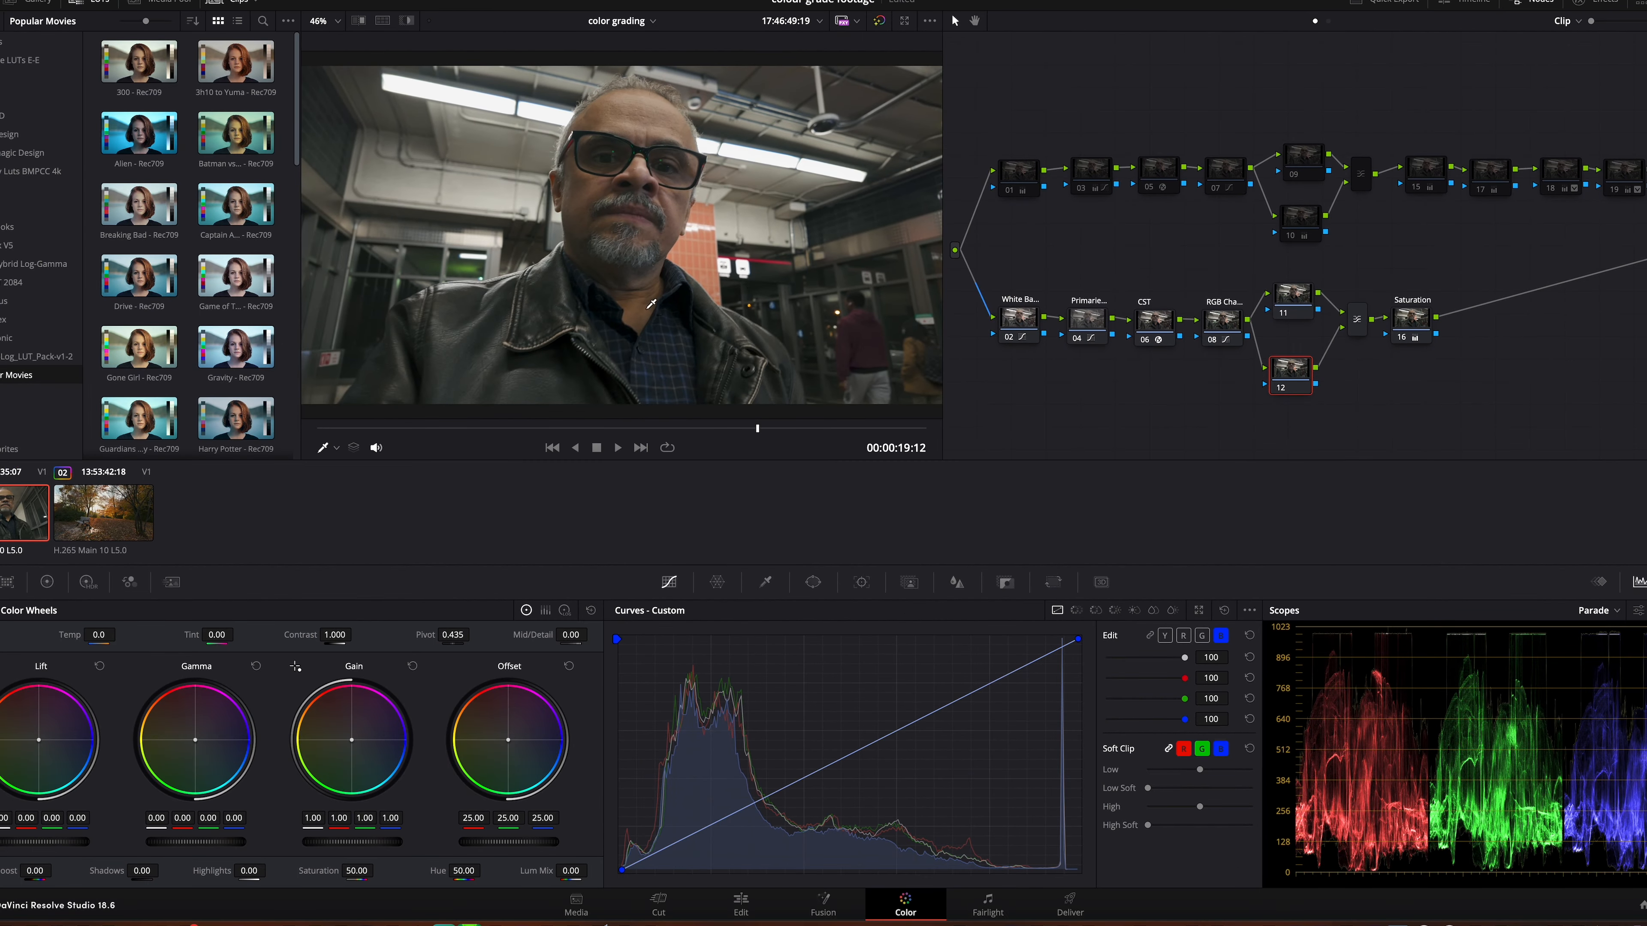
# Label node 12 in the lower row as the offset wheel node
pyautogui.rightClick(1299, 371)
pyautogui.click(1335, 377)
pyautogui.moveTo(1290, 369); pyautogui.dragTo(1292, 371)
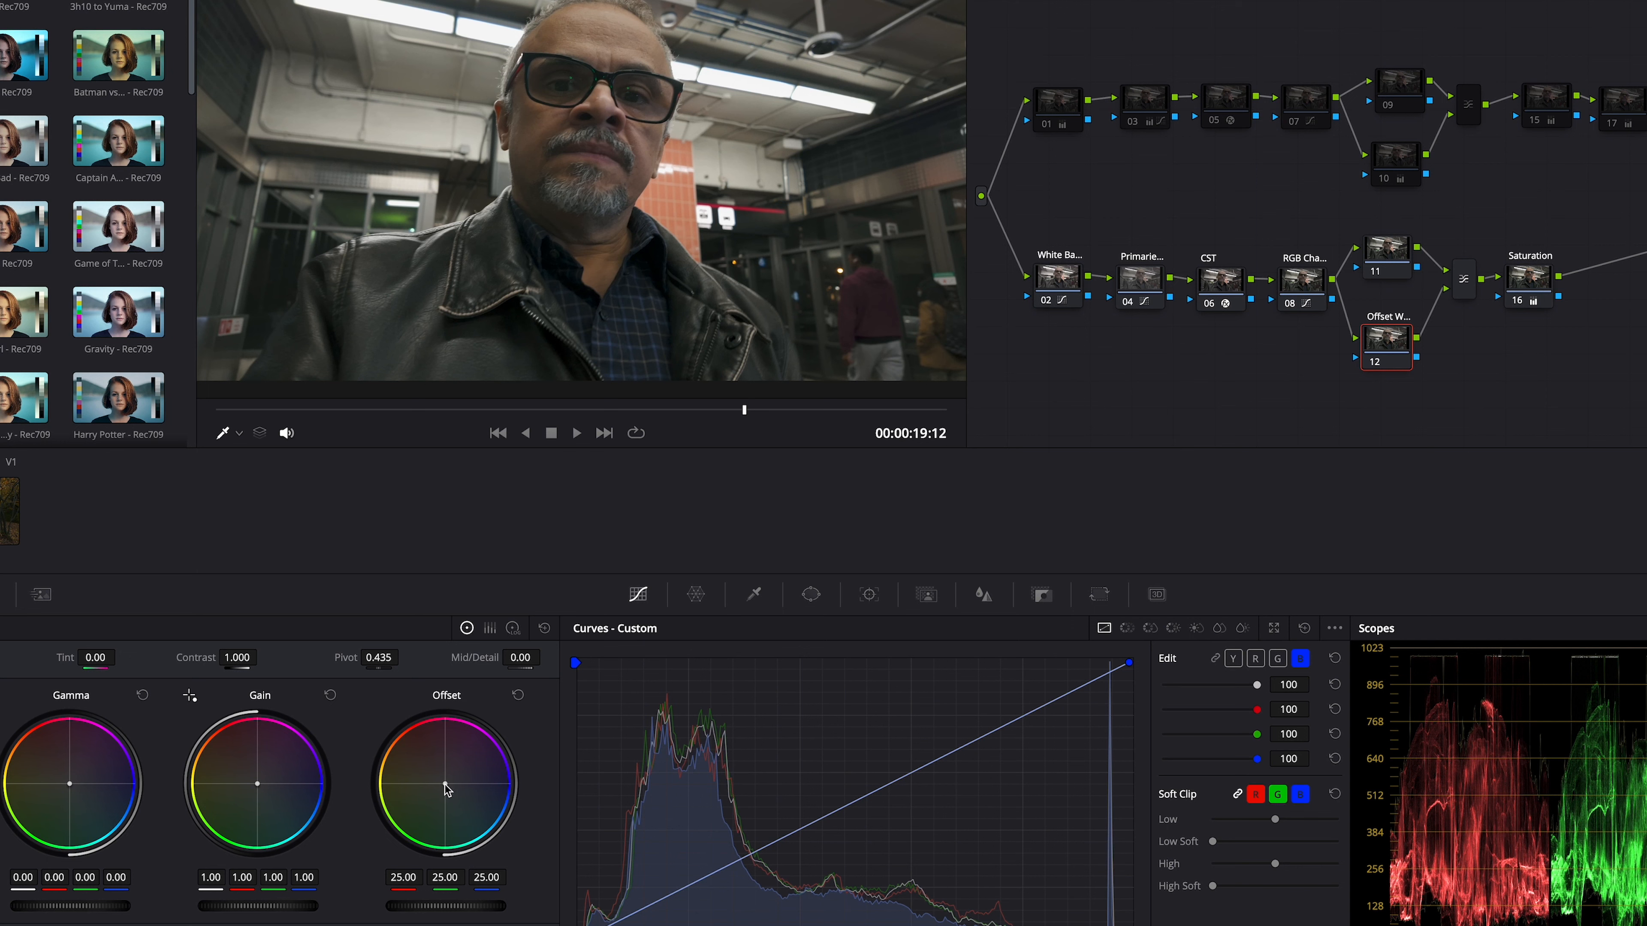
# On node 12, shift the offset toward teal and set the gain to 1.02 red and 0.96 blue
pyautogui.moveTo(447, 789); pyautogui.dragTo(446, 786)
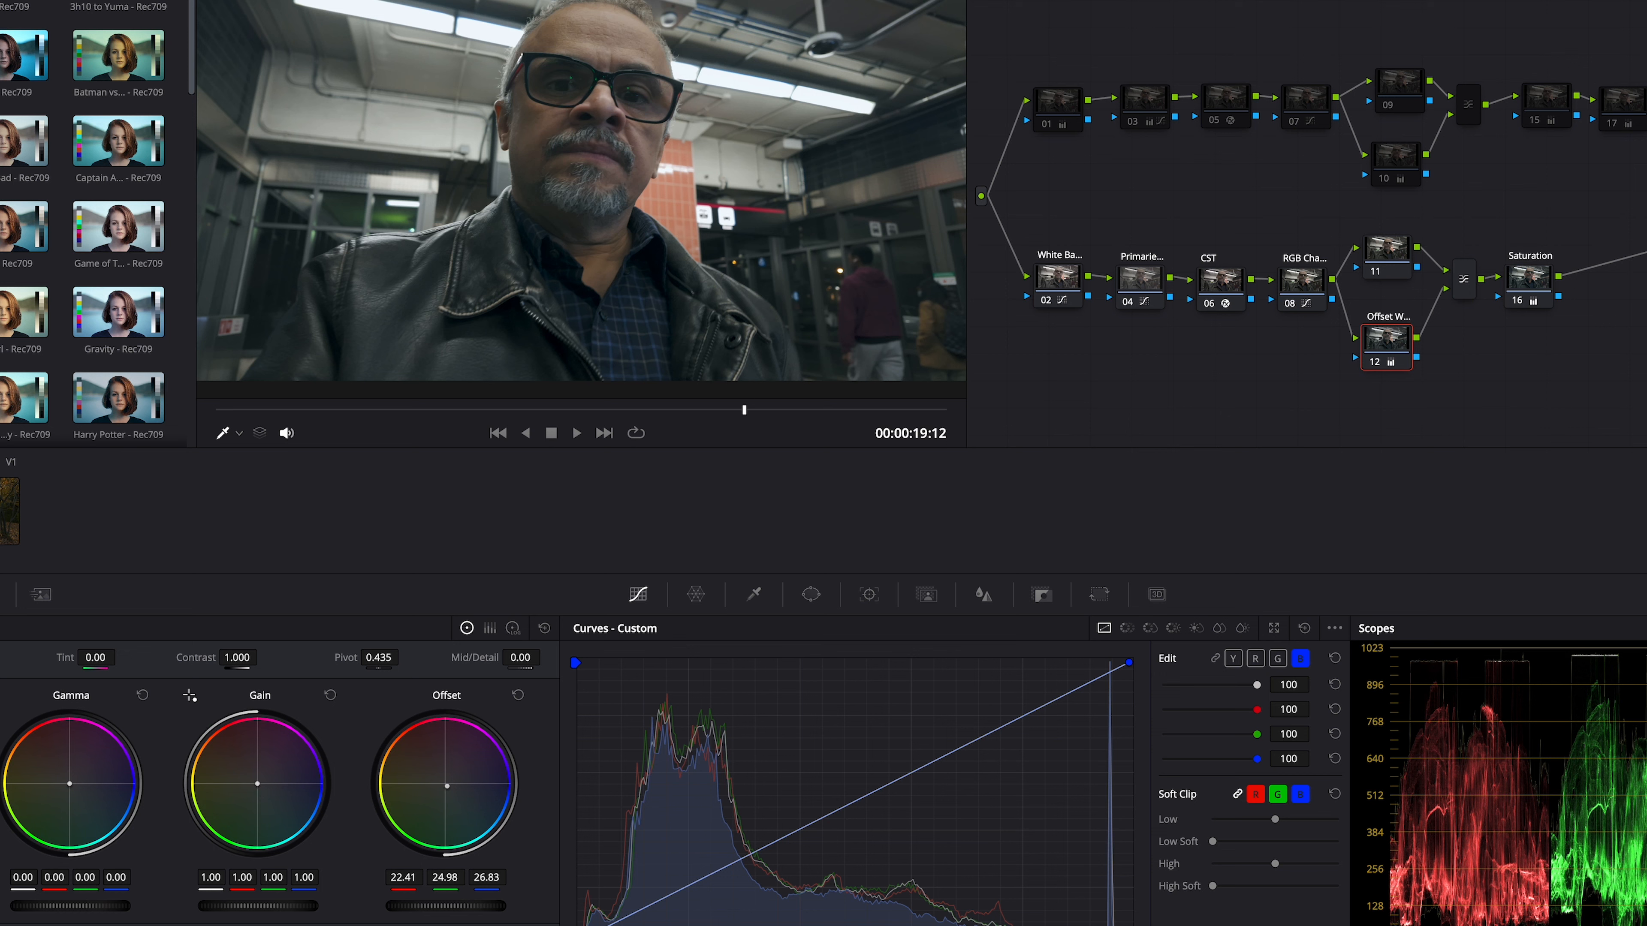
pyautogui.moveTo(257, 783); pyautogui.dragTo(256, 783)
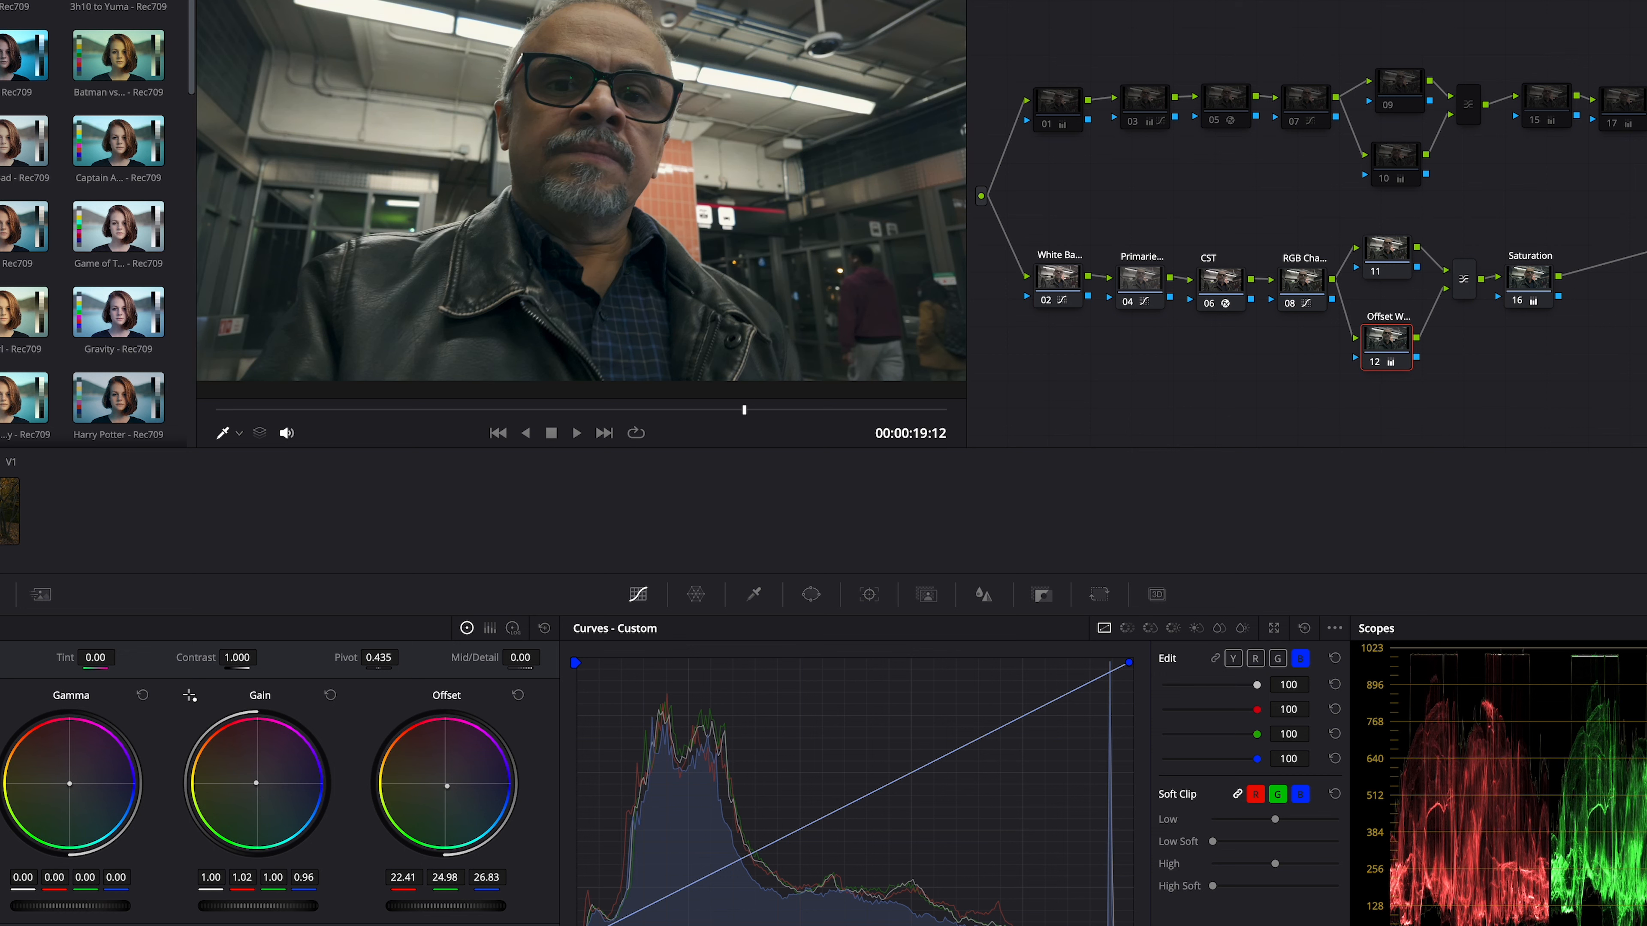
pyautogui.moveTo(447, 787); pyautogui.dragTo(447, 786)
# Select all the nodes of the lower row together and shift the row slightly within the node graph
pyautogui.click(1528, 285)
pyautogui.moveTo(1514, 389); pyautogui.dragTo(1031, 255)
pyautogui.moveTo(1521, 290); pyautogui.dragTo(1509, 296)
pyautogui.click(1520, 286)
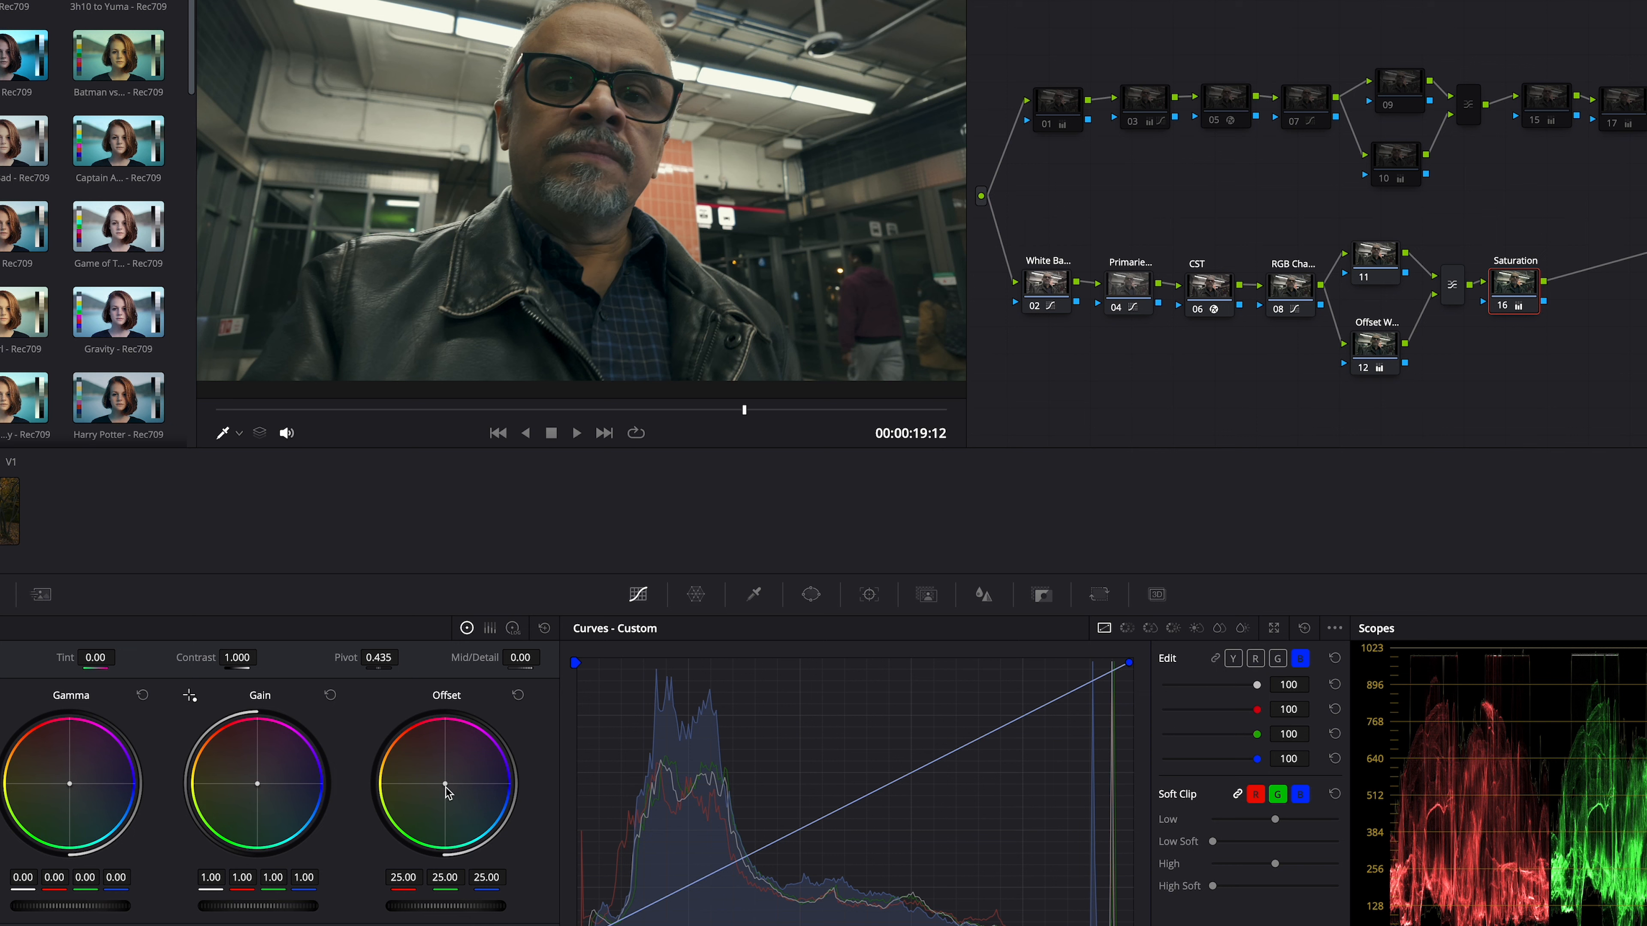
# Fine-tune the gain of node 12 to 1.00 red, 1.00 green and 0.97 blue
pyautogui.click(1373, 350)
pyautogui.moveTo(256, 785); pyautogui.dragTo(258, 784)
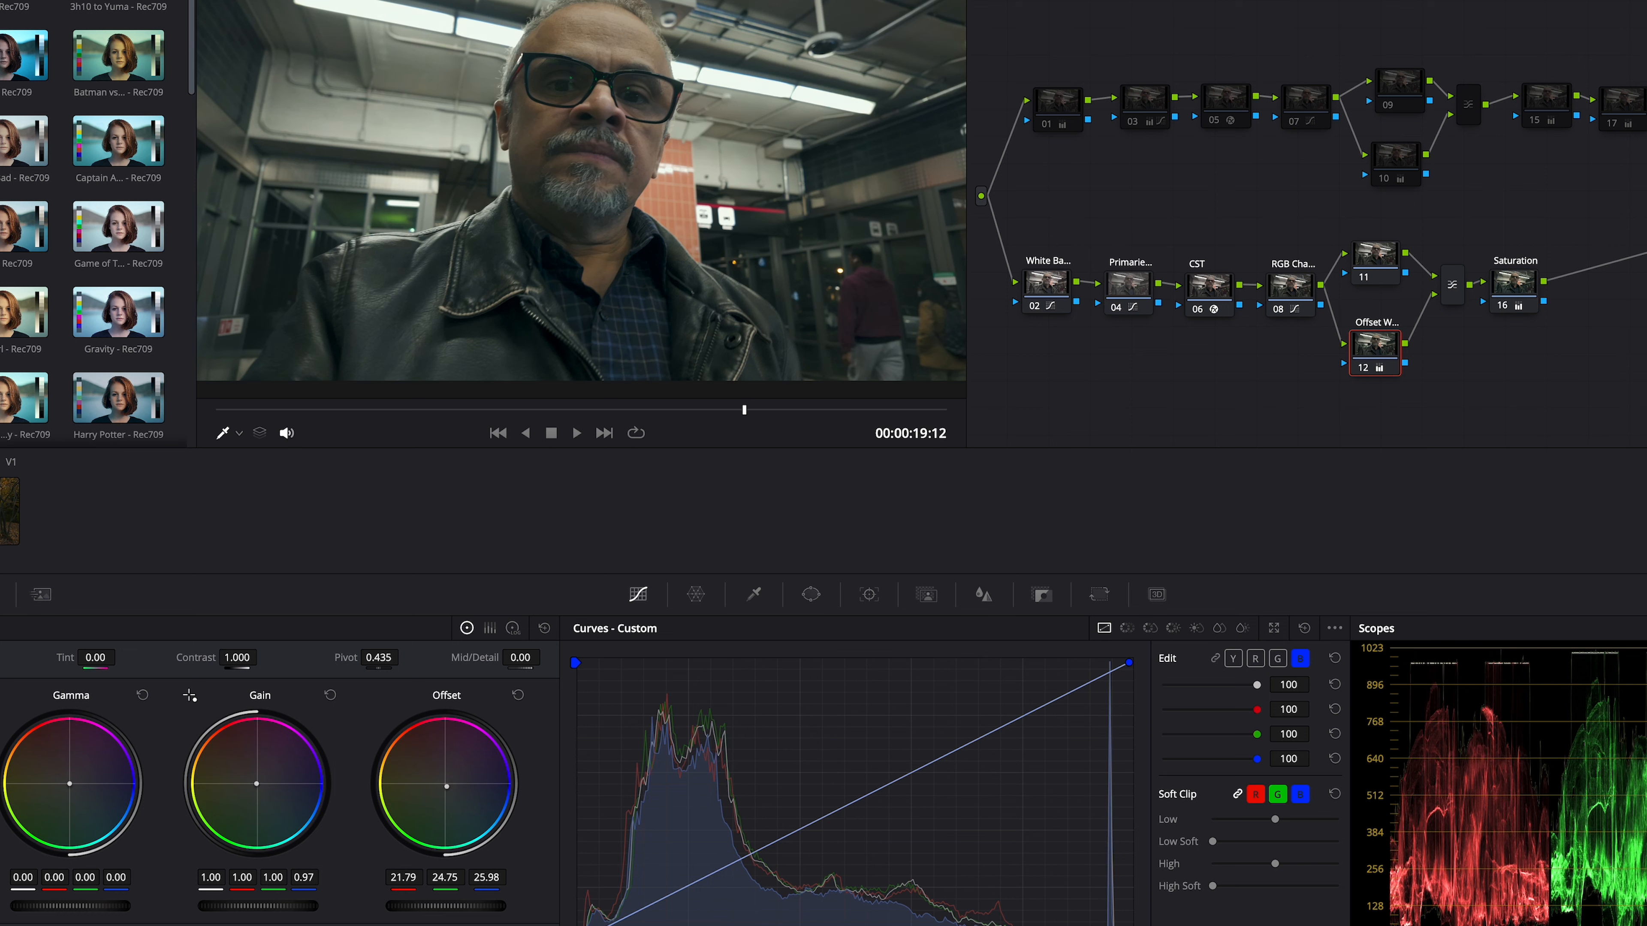
pyautogui.moveTo(257, 783); pyautogui.dragTo(257, 783)
# Add a serial node after the Saturation node in the lower row and label it for color temperature
pyautogui.click(1524, 283)
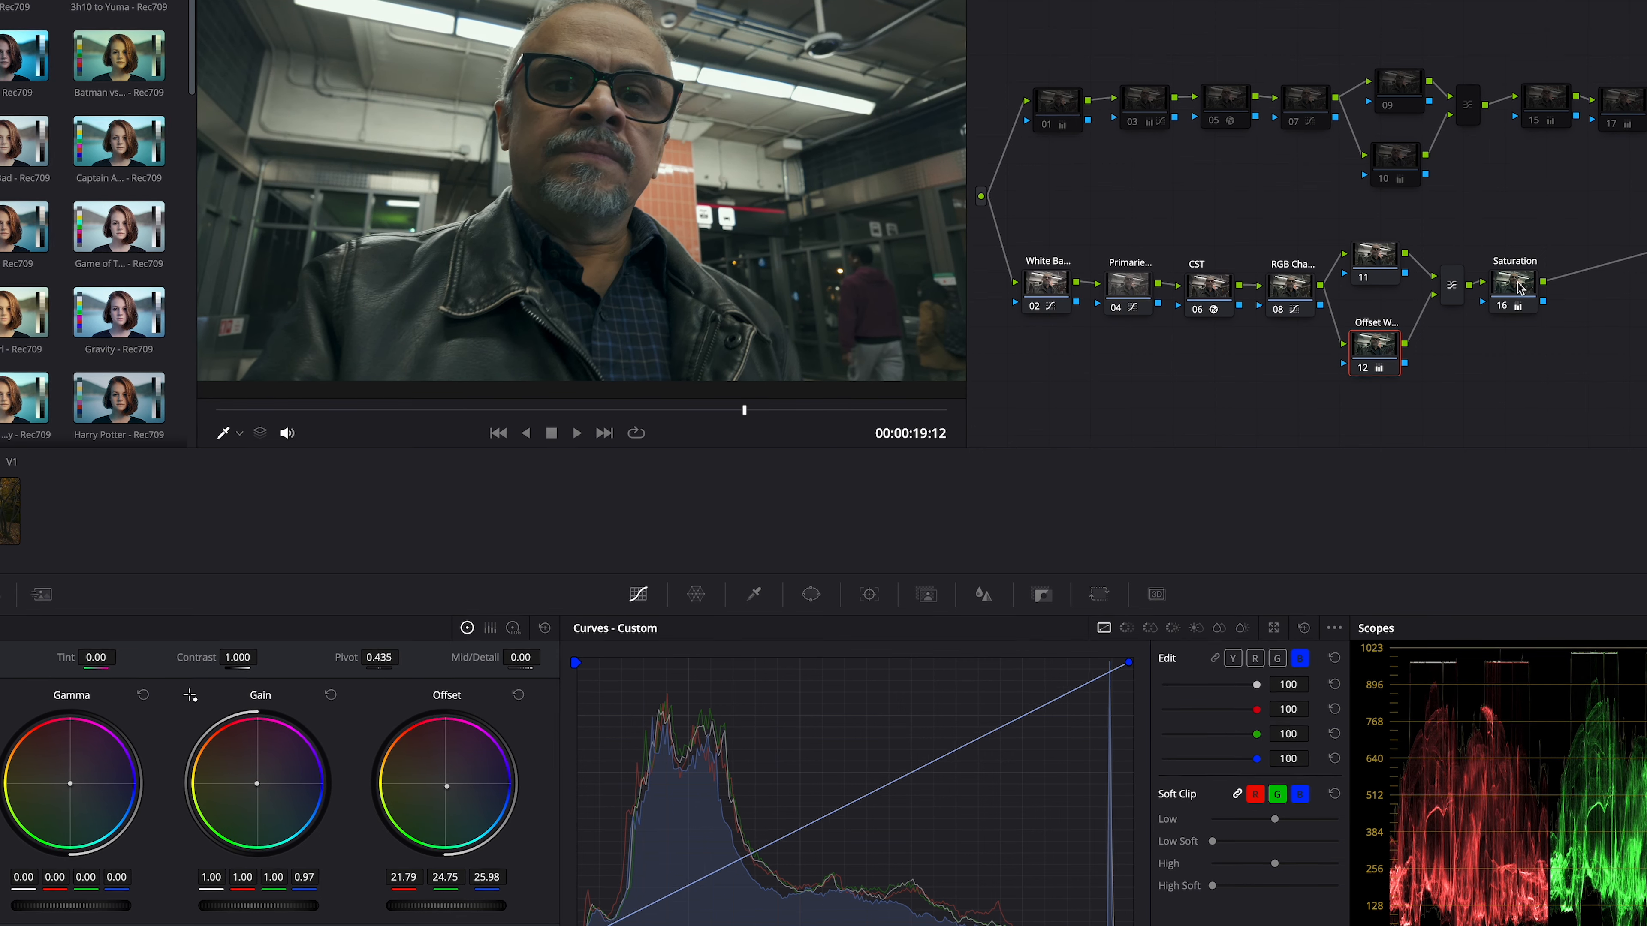
pyautogui.hotkey('alt', 's')
pyautogui.rightClick(1478, 335)
pyautogui.click(1508, 360)
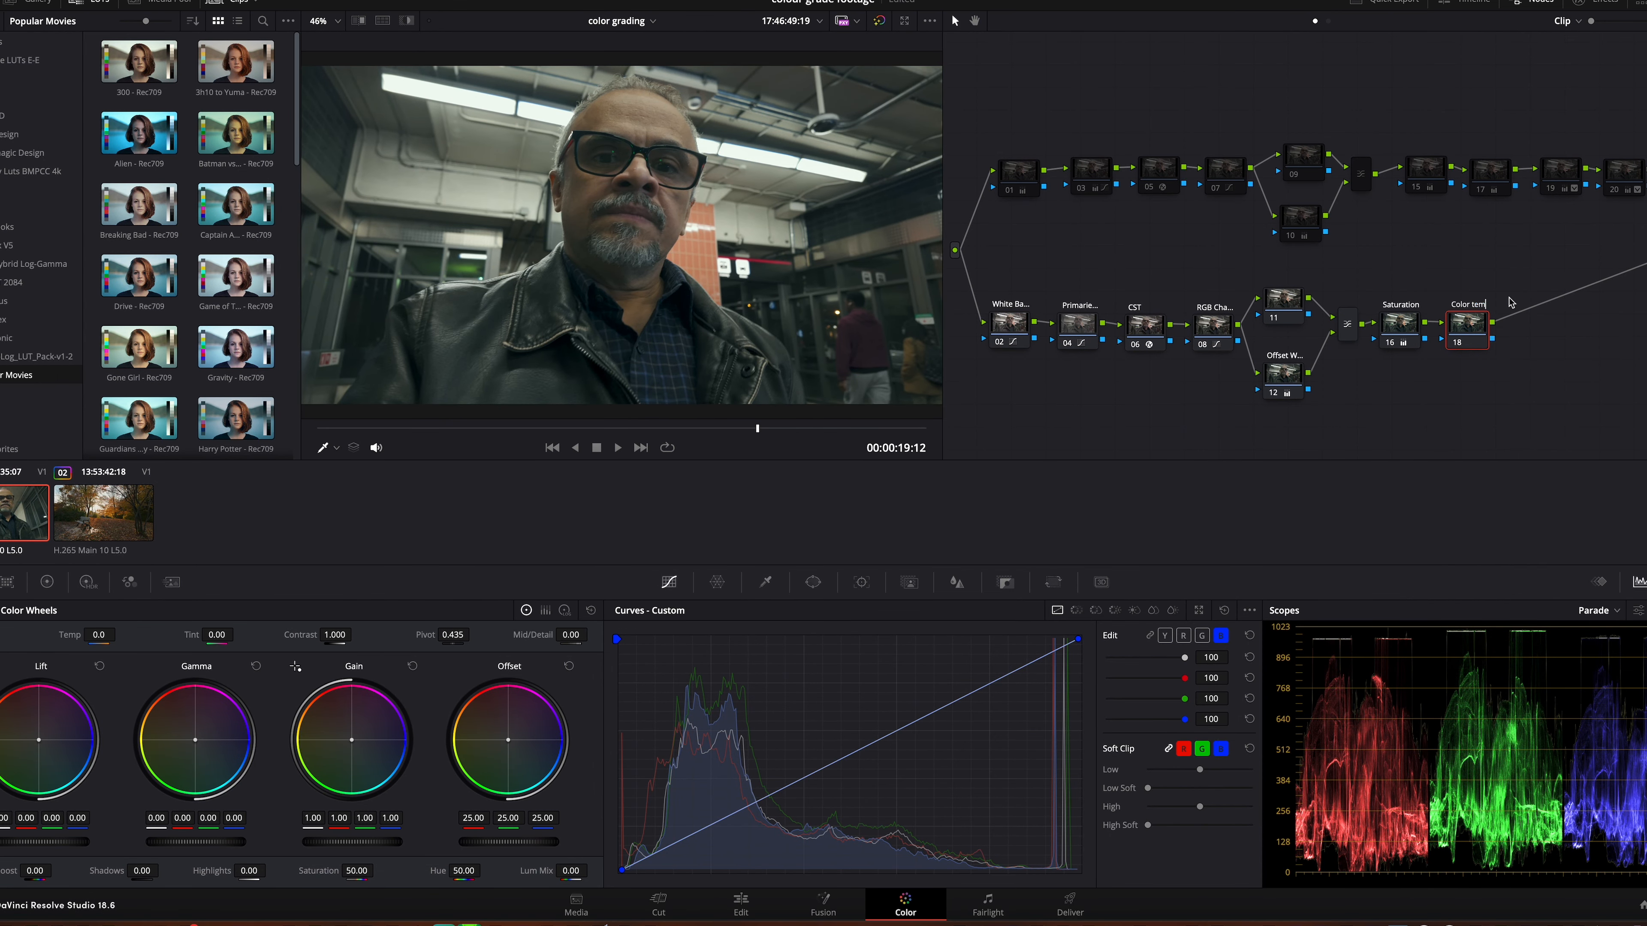
pyautogui.press('Return')
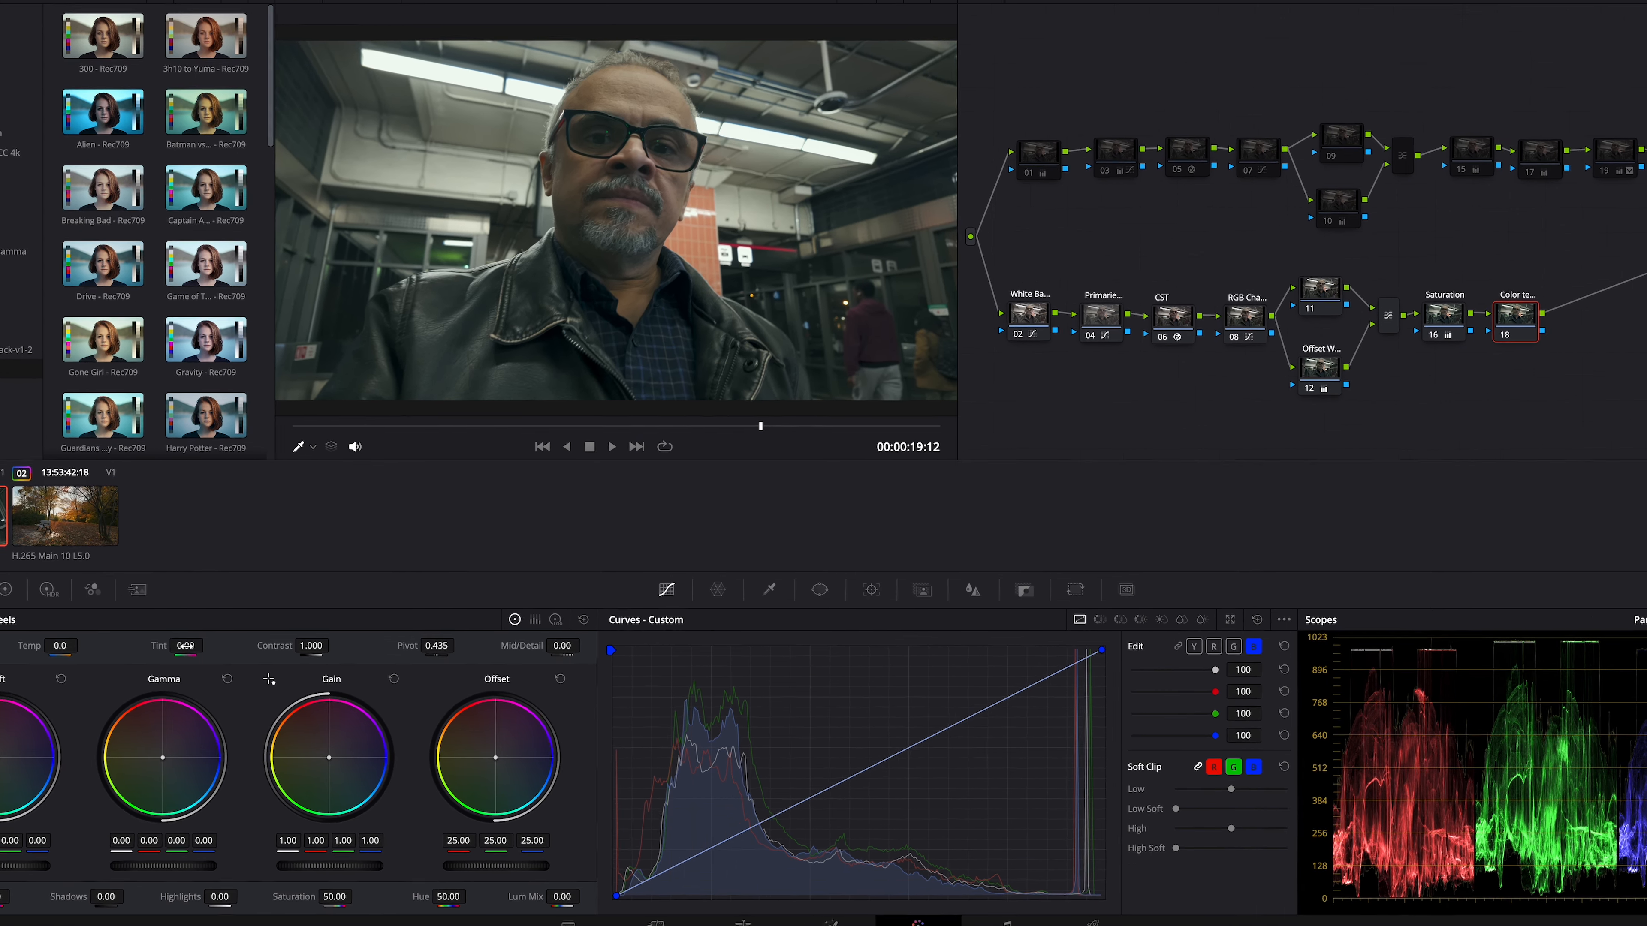
# On the color temperature node, set the tint to -71.50 and the temperature to -3890
pyautogui.moveTo(186, 646); pyautogui.dragTo(156, 646)
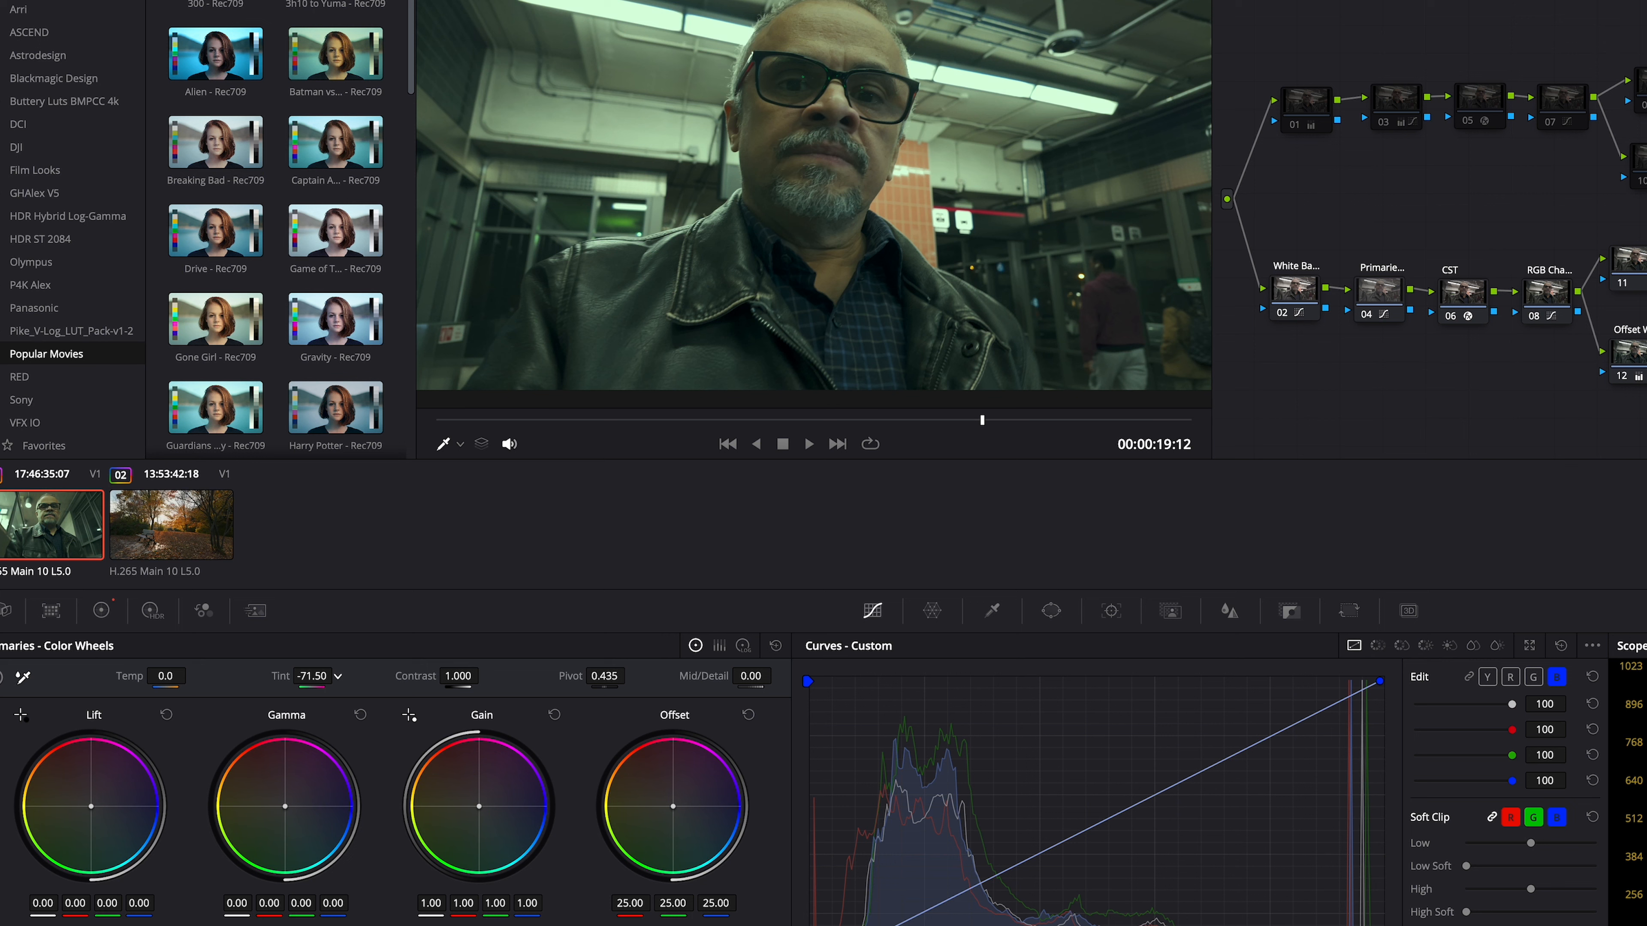
pyautogui.moveTo(177, 678); pyautogui.dragTo(156, 678)
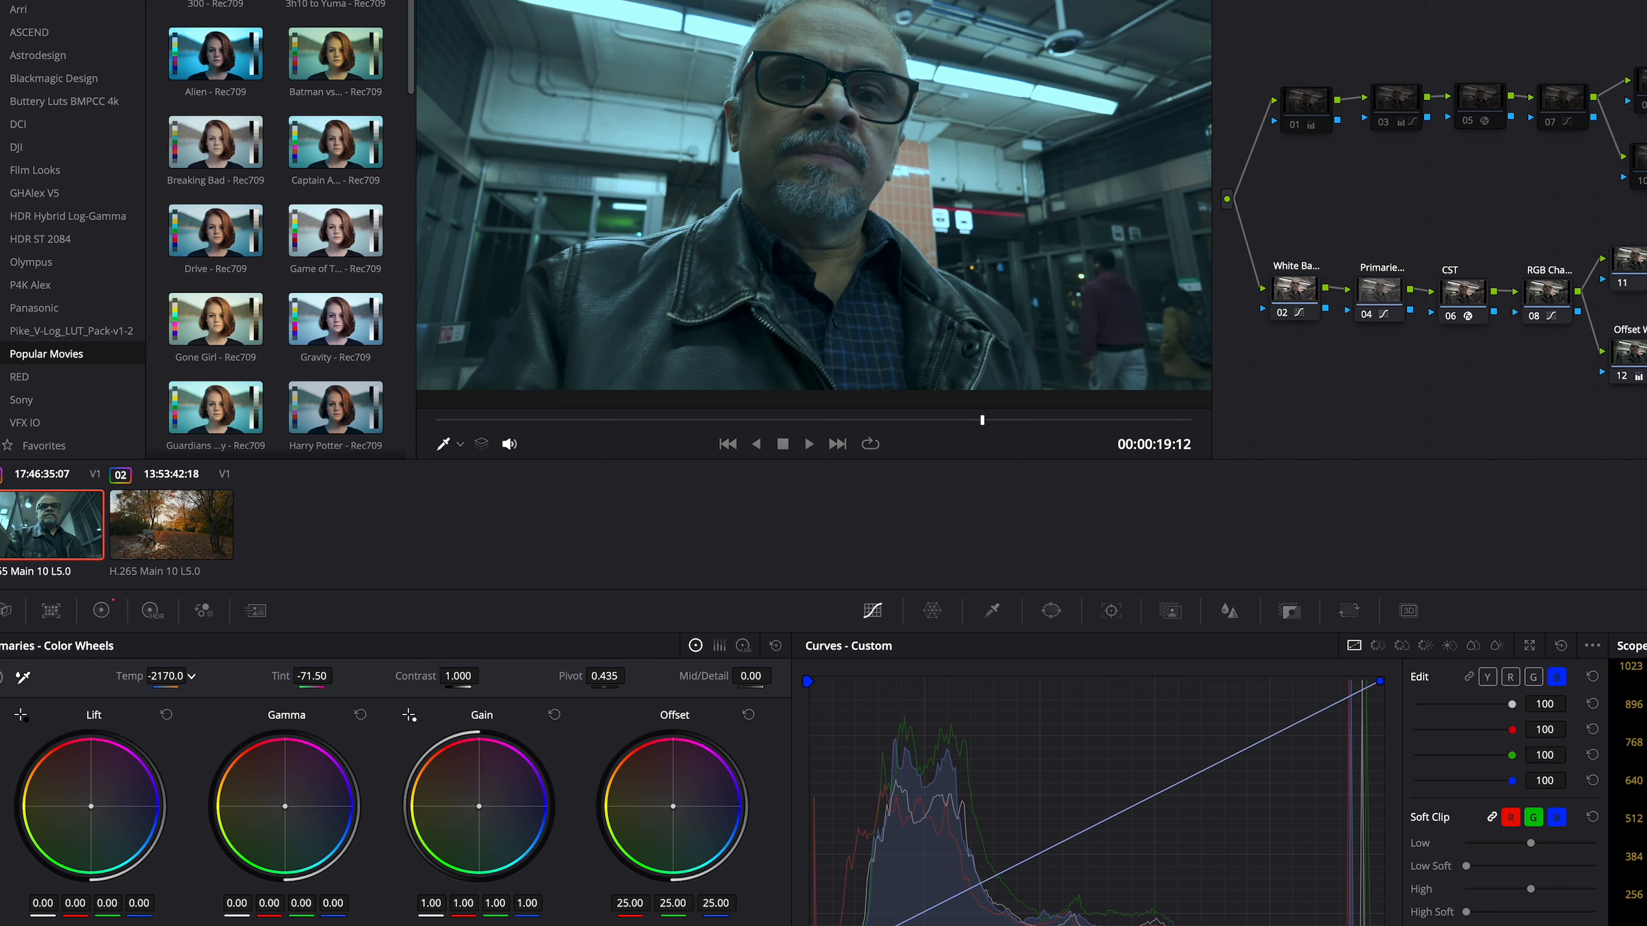
pyautogui.moveTo(125, 668); pyautogui.dragTo(109, 668)
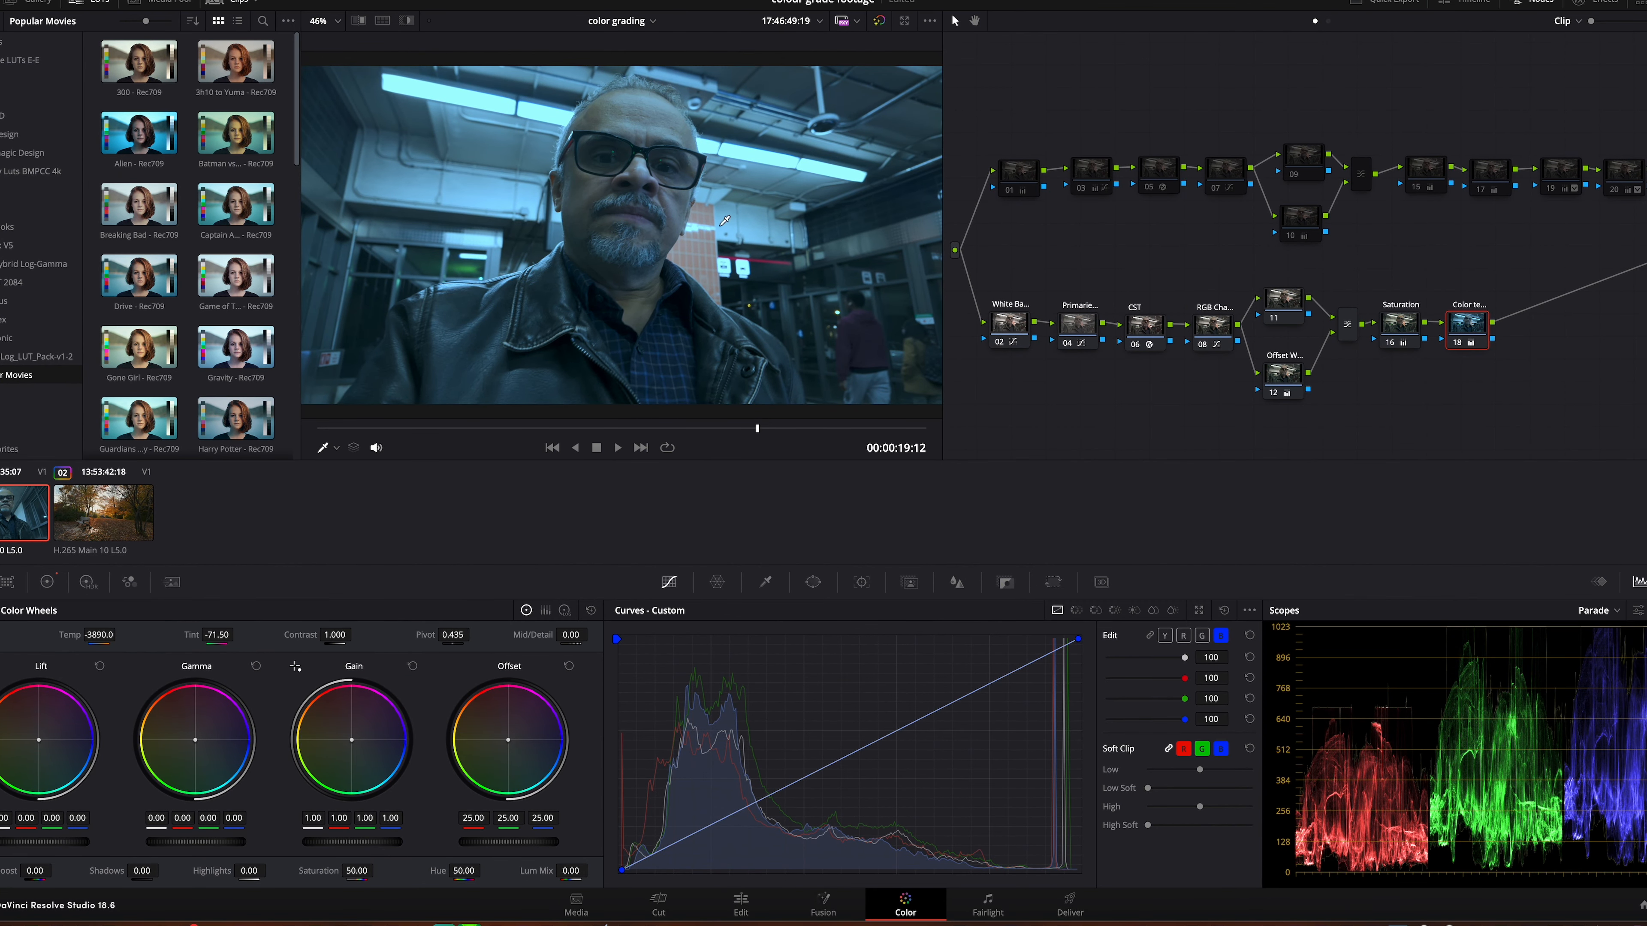
# On the Primaries node, link the curve channels and lower the curve's shadow point and, slightly, its highlight point
pyautogui.click(1079, 327)
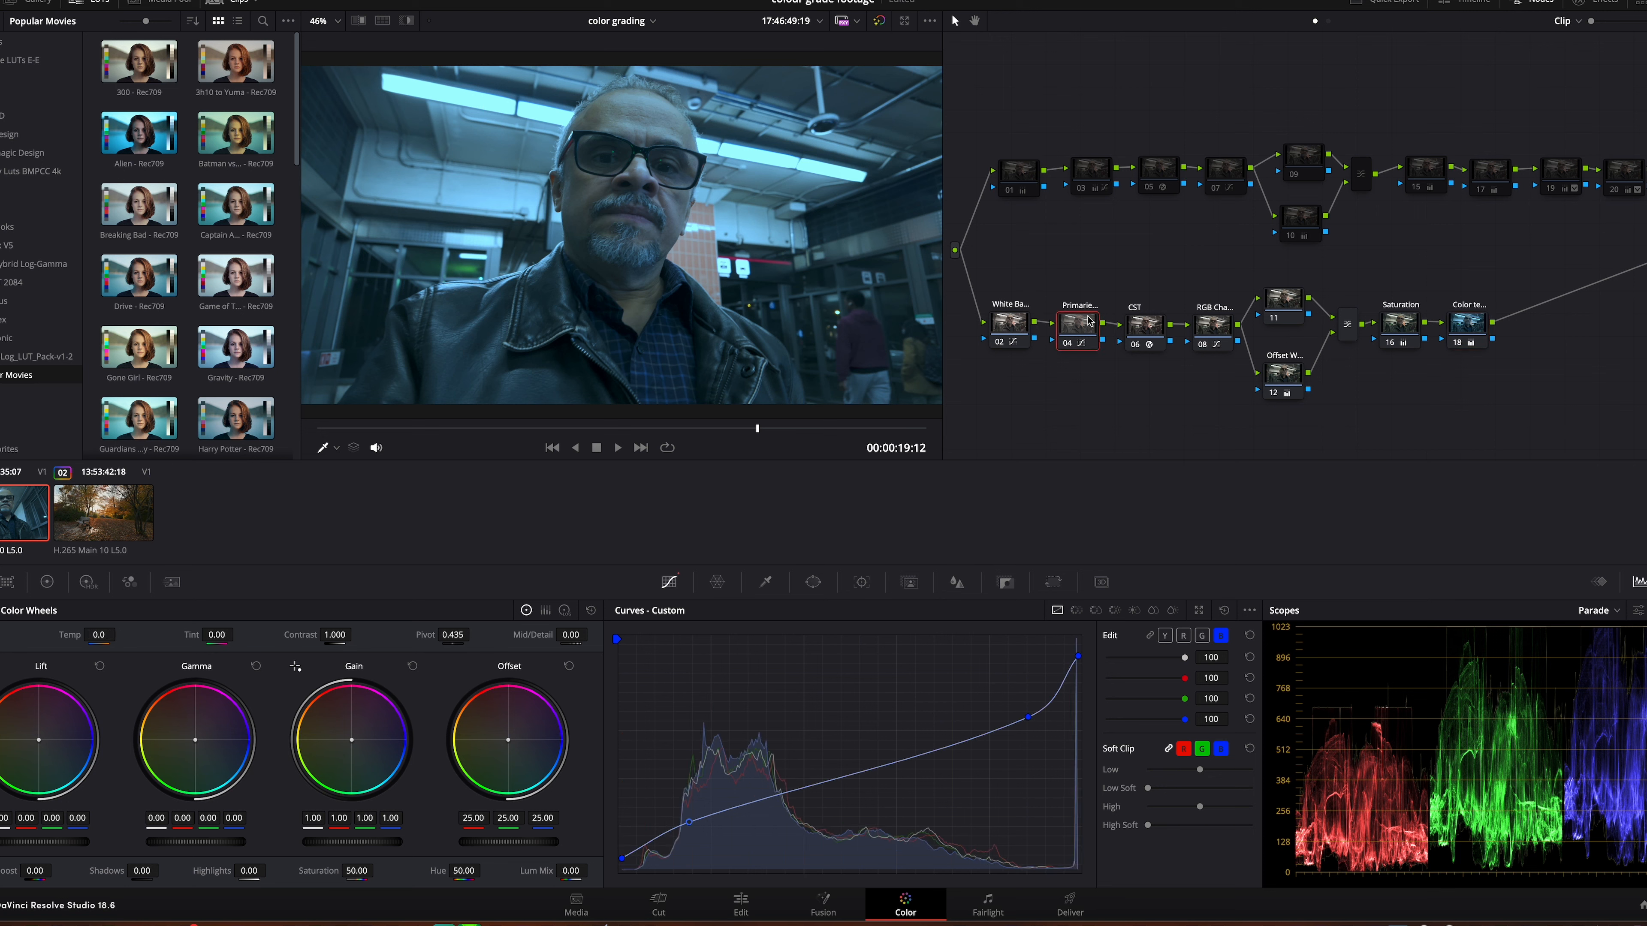
pyautogui.click(1164, 637)
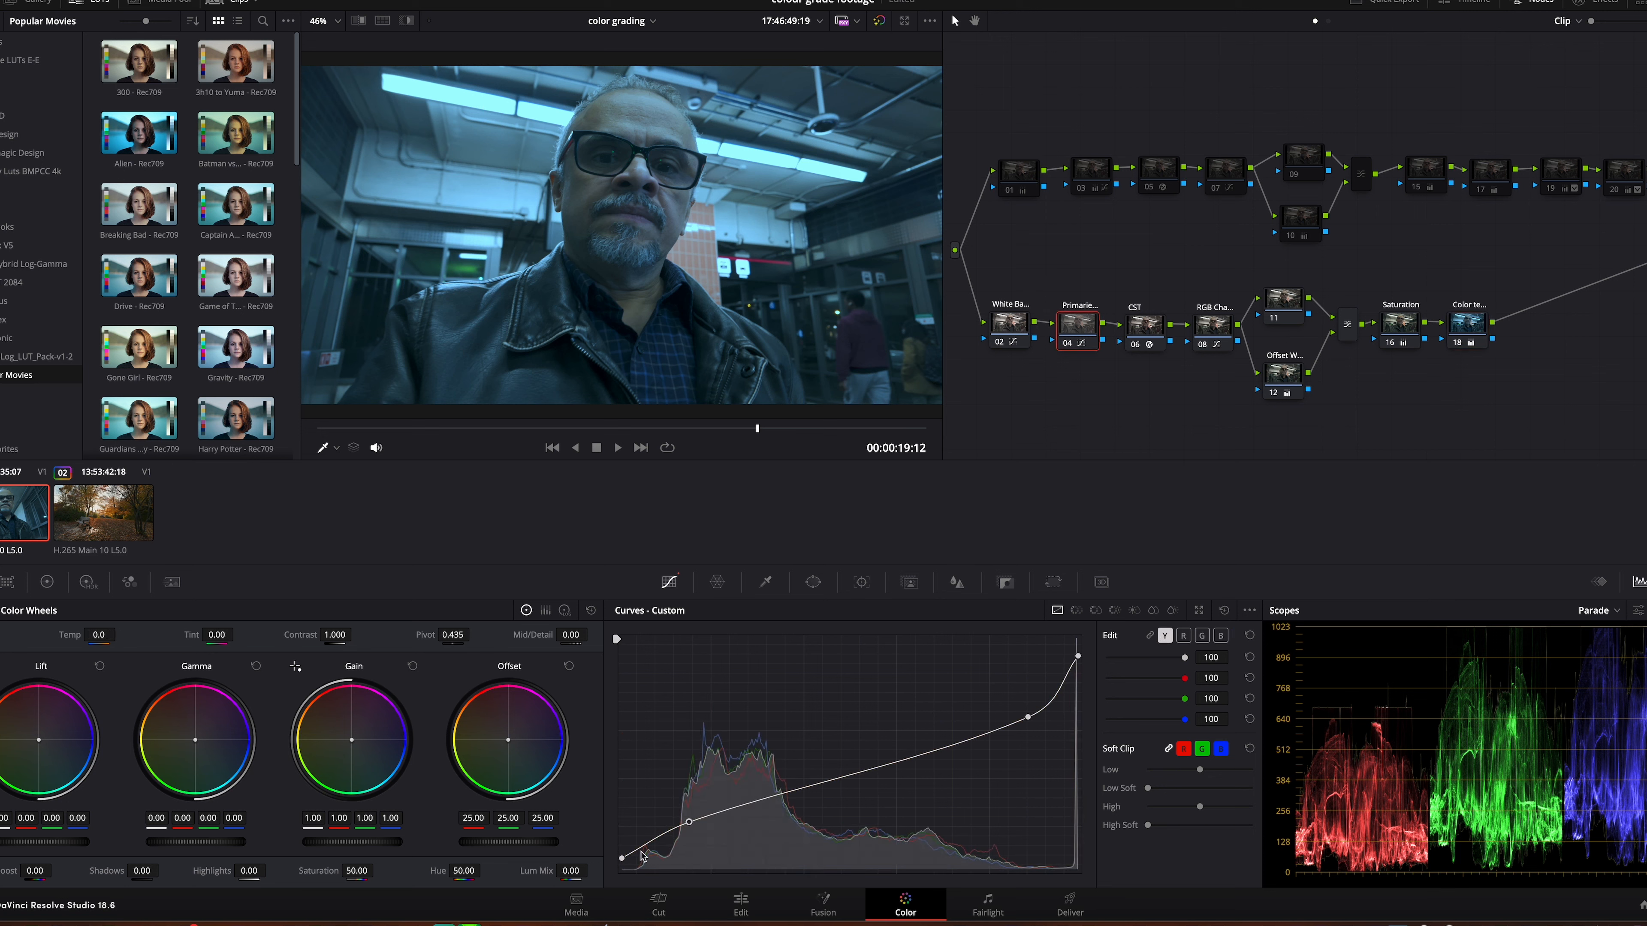
pyautogui.moveTo(690, 824); pyautogui.dragTo(693, 828)
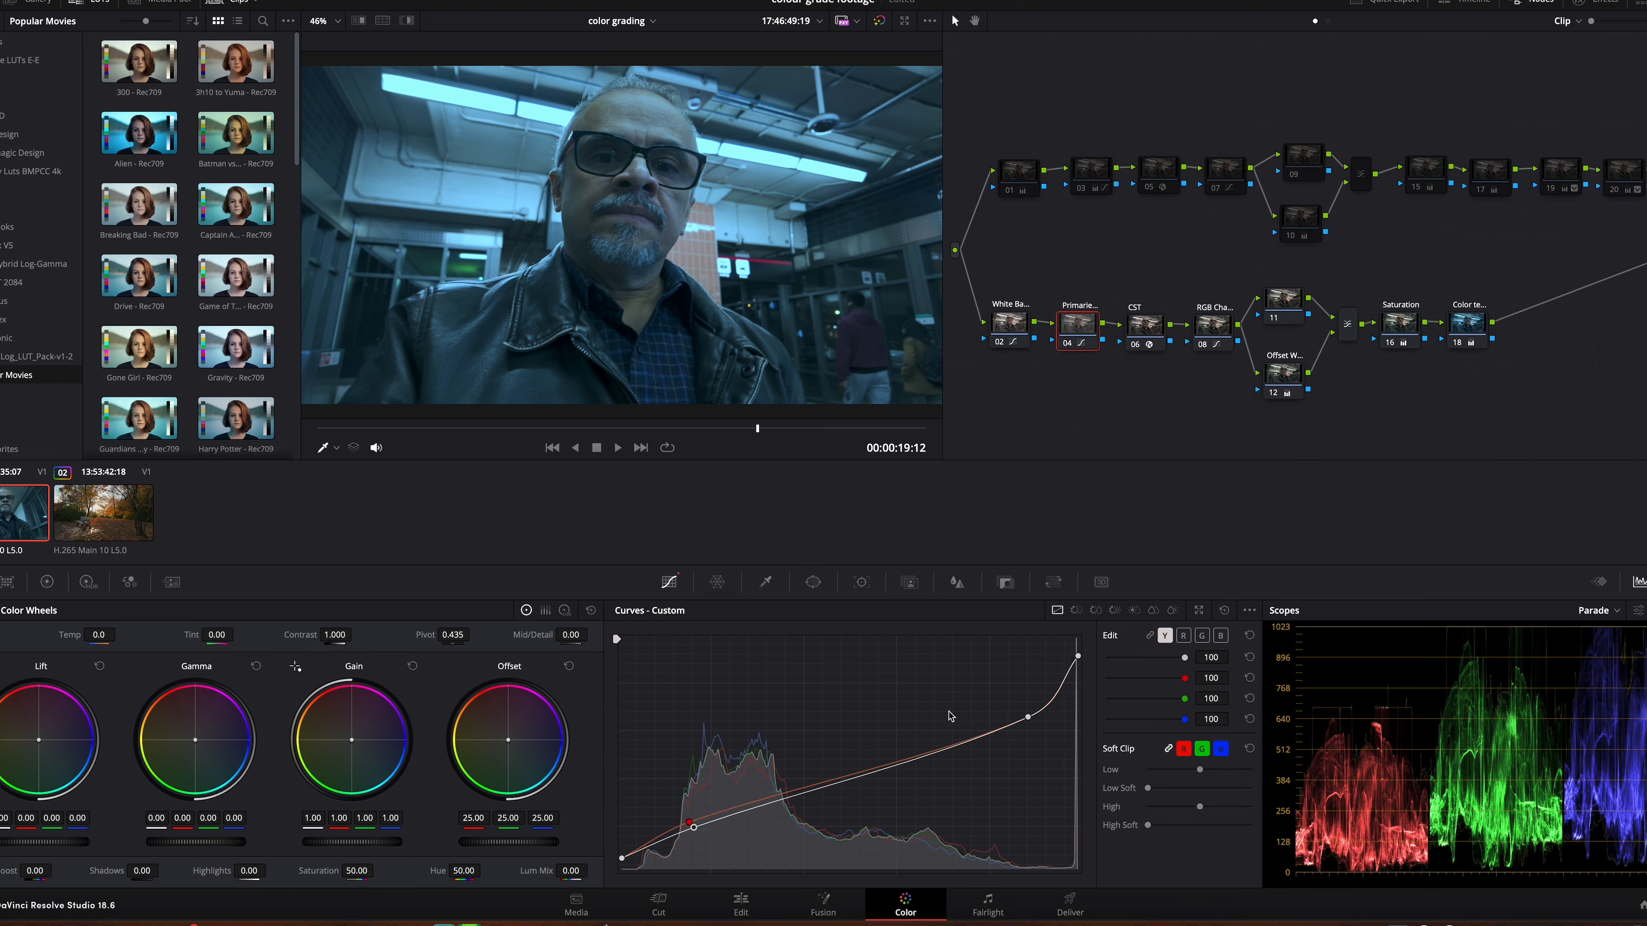
pyautogui.hotkey('ctrl', 'z')
pyautogui.click(1149, 635)
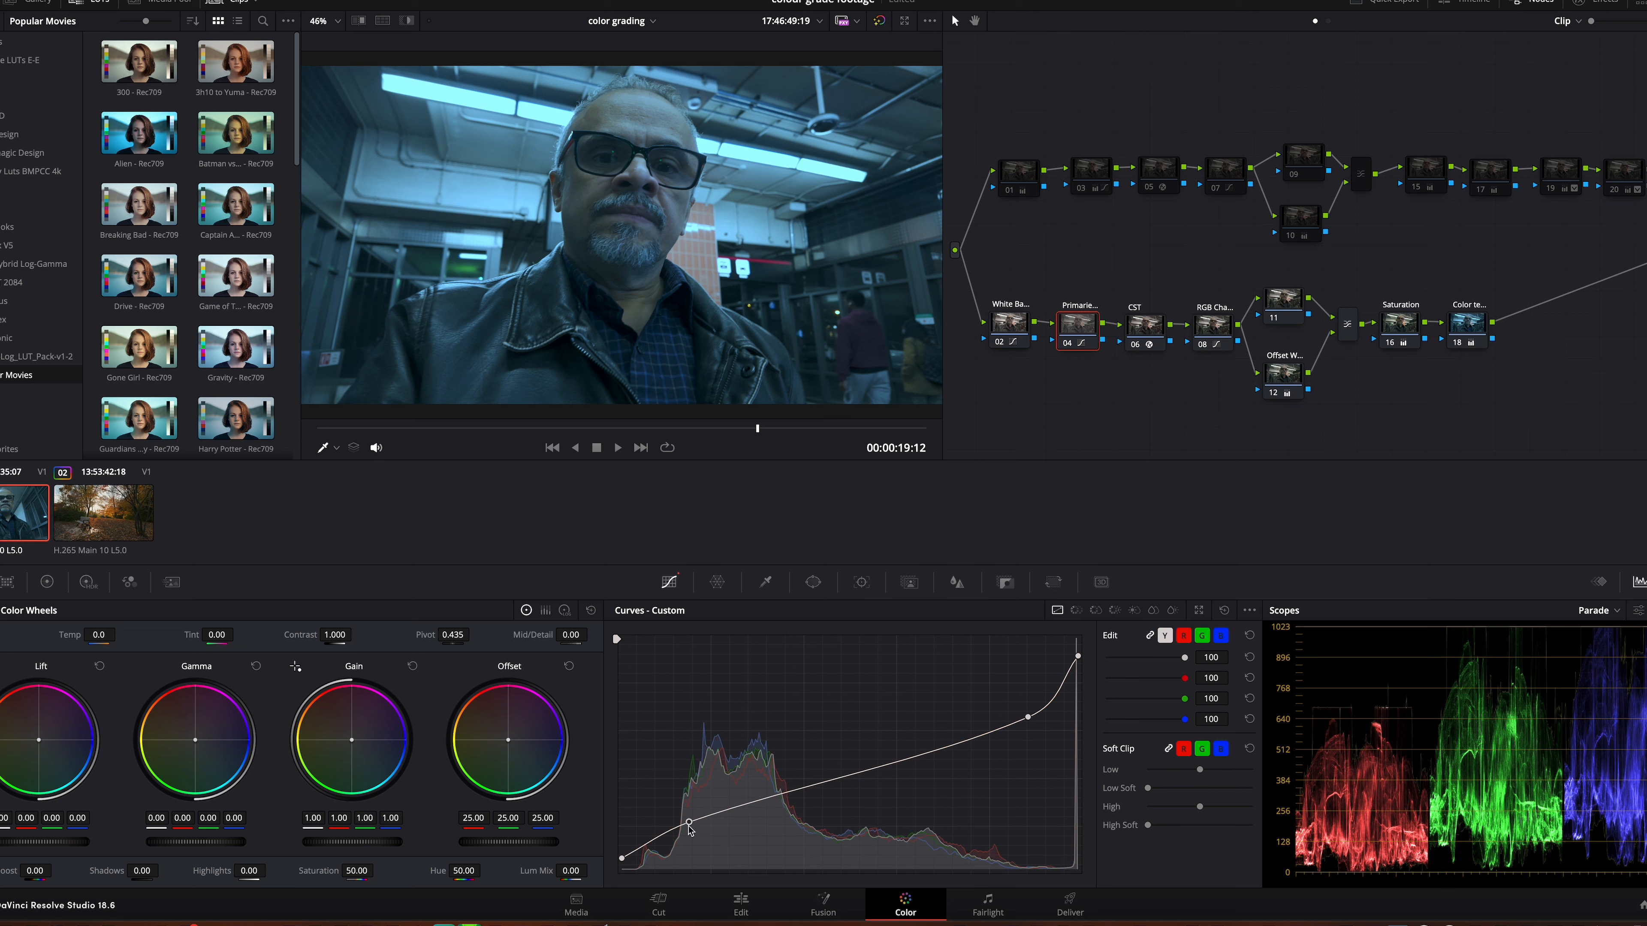
pyautogui.moveTo(689, 823); pyautogui.dragTo(693, 835)
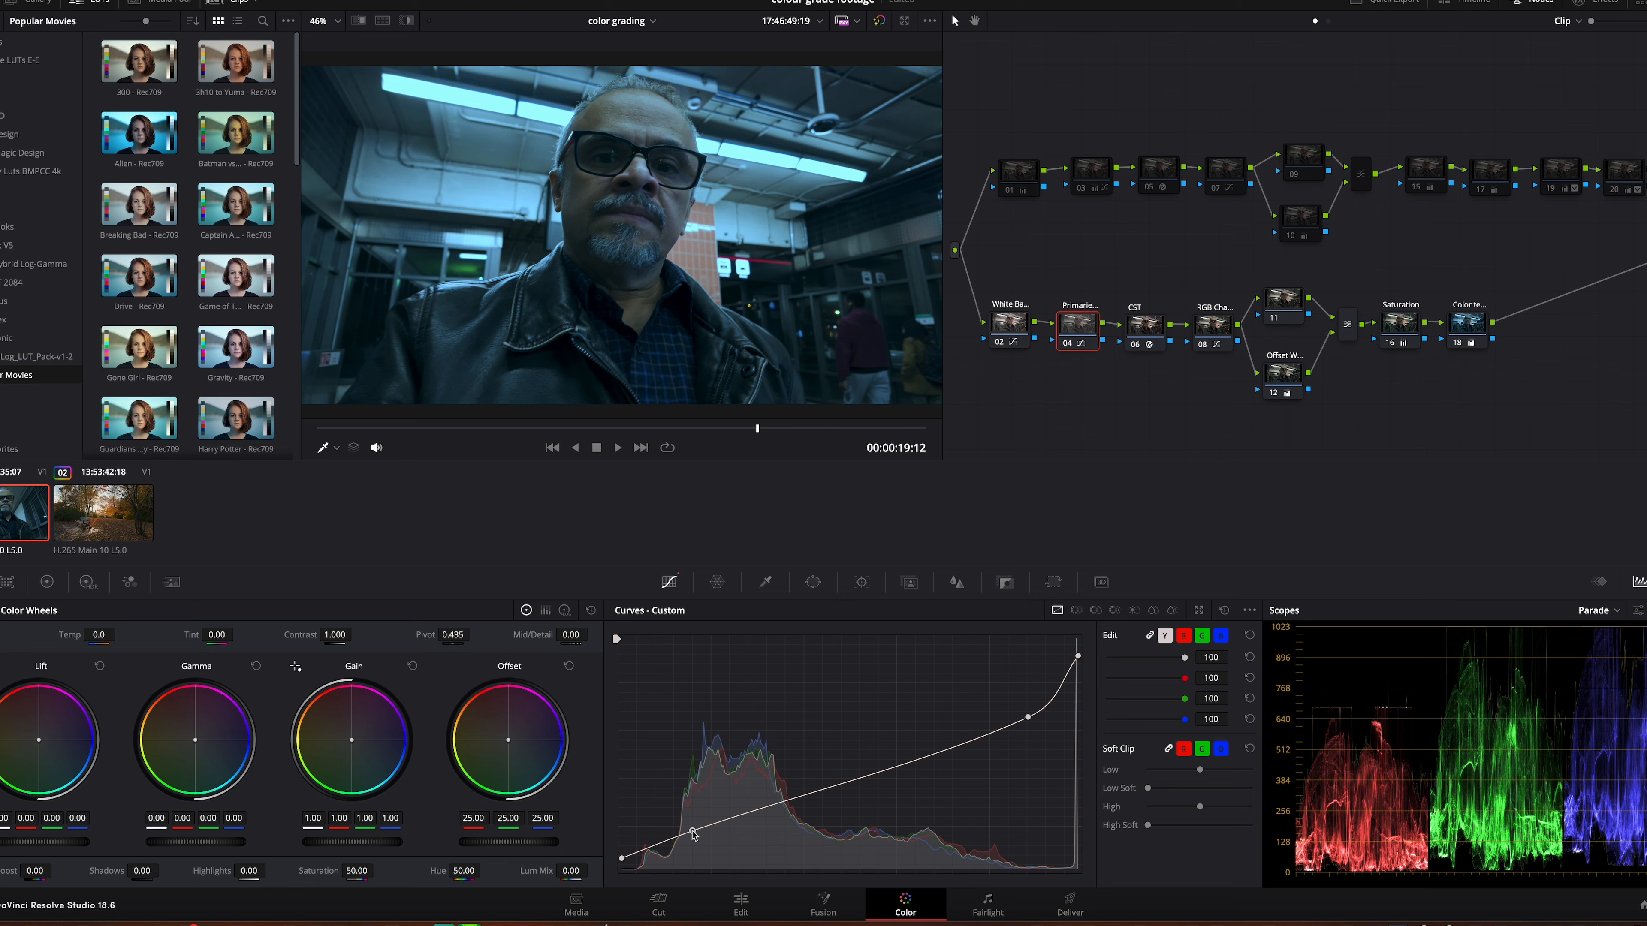
pyautogui.moveTo(1029, 721); pyautogui.dragTo(1031, 726)
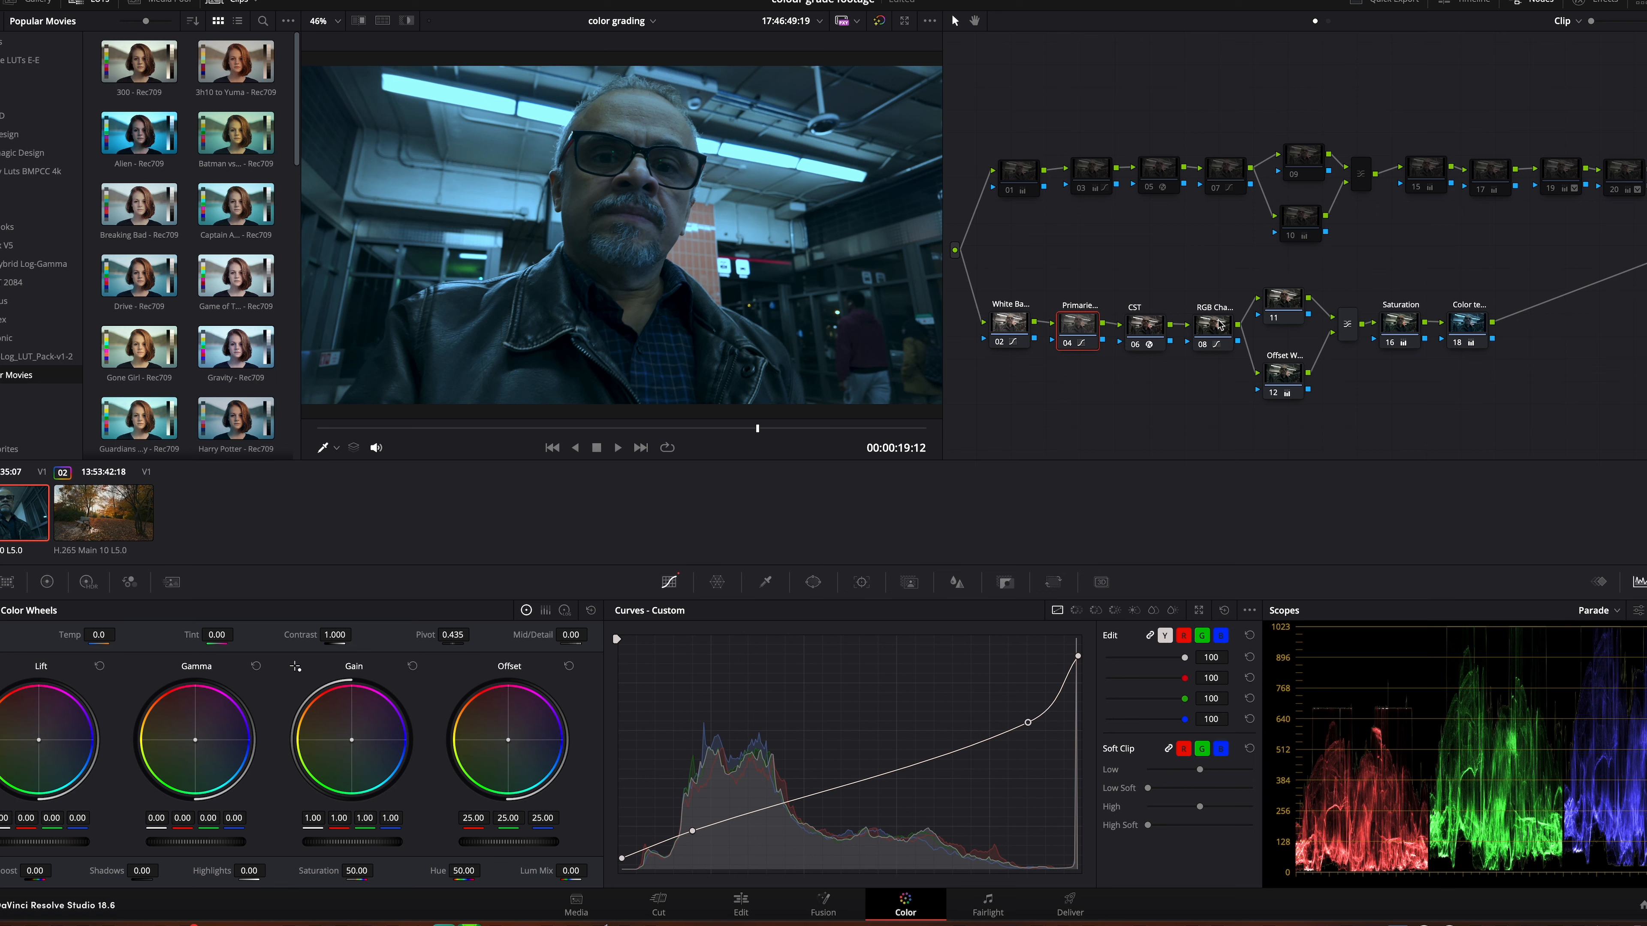
# On the RGB Channel node, unlink the curves and pull only the blue curve's shadow point down slightly
pyautogui.click(1210, 330)
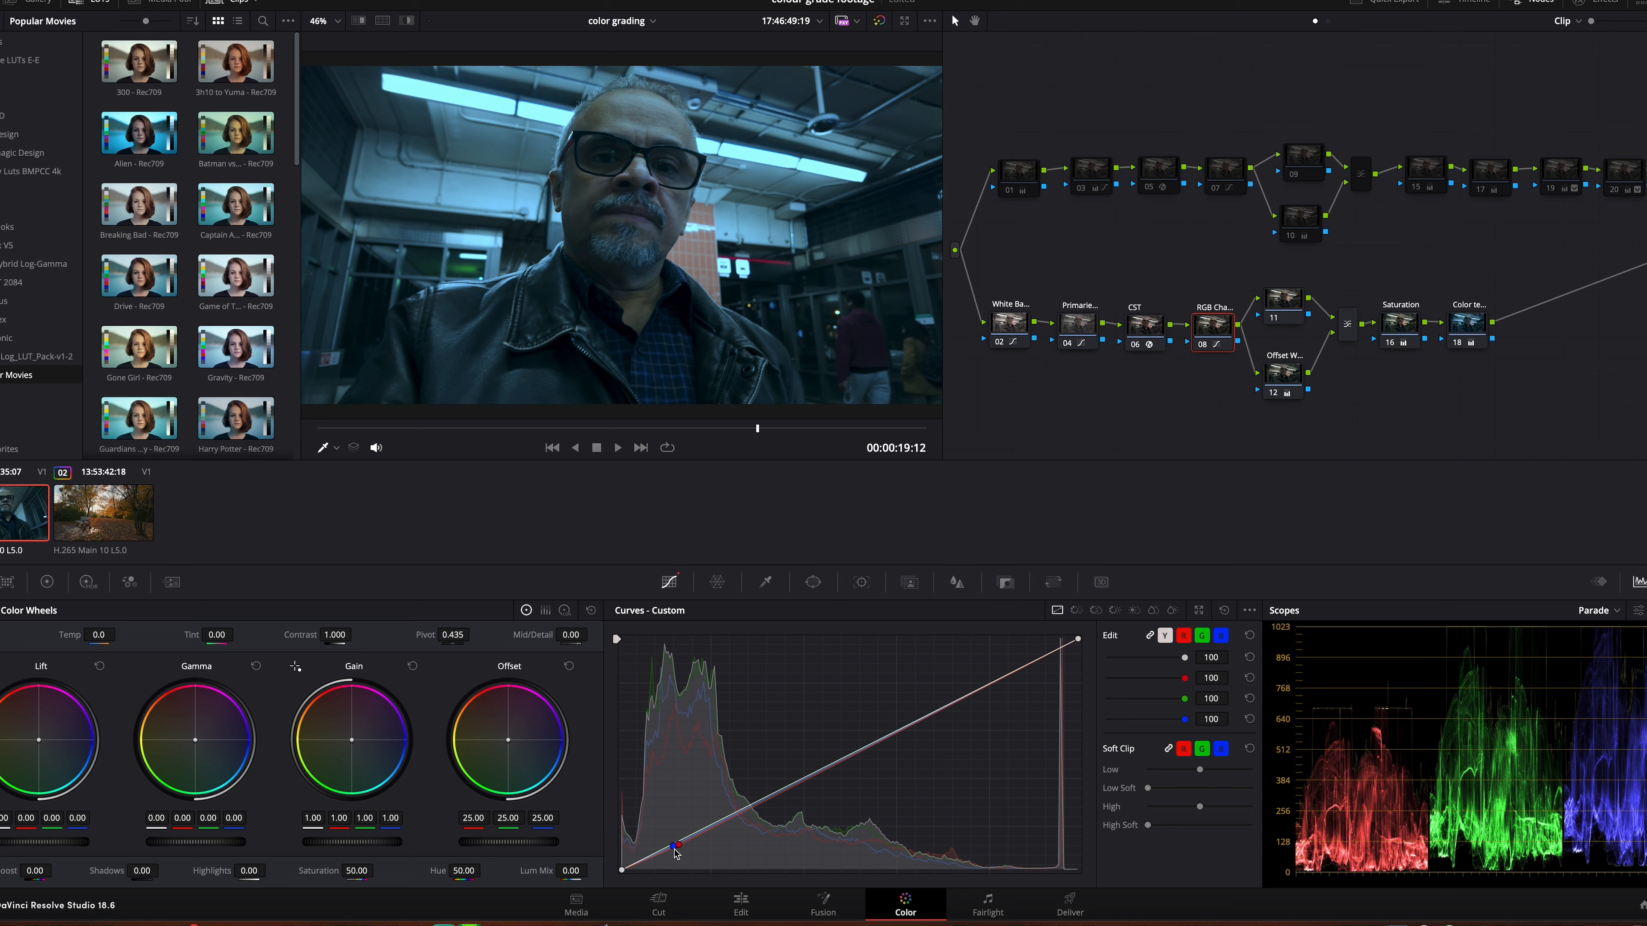
pyautogui.moveTo(672, 845); pyautogui.dragTo(671, 848)
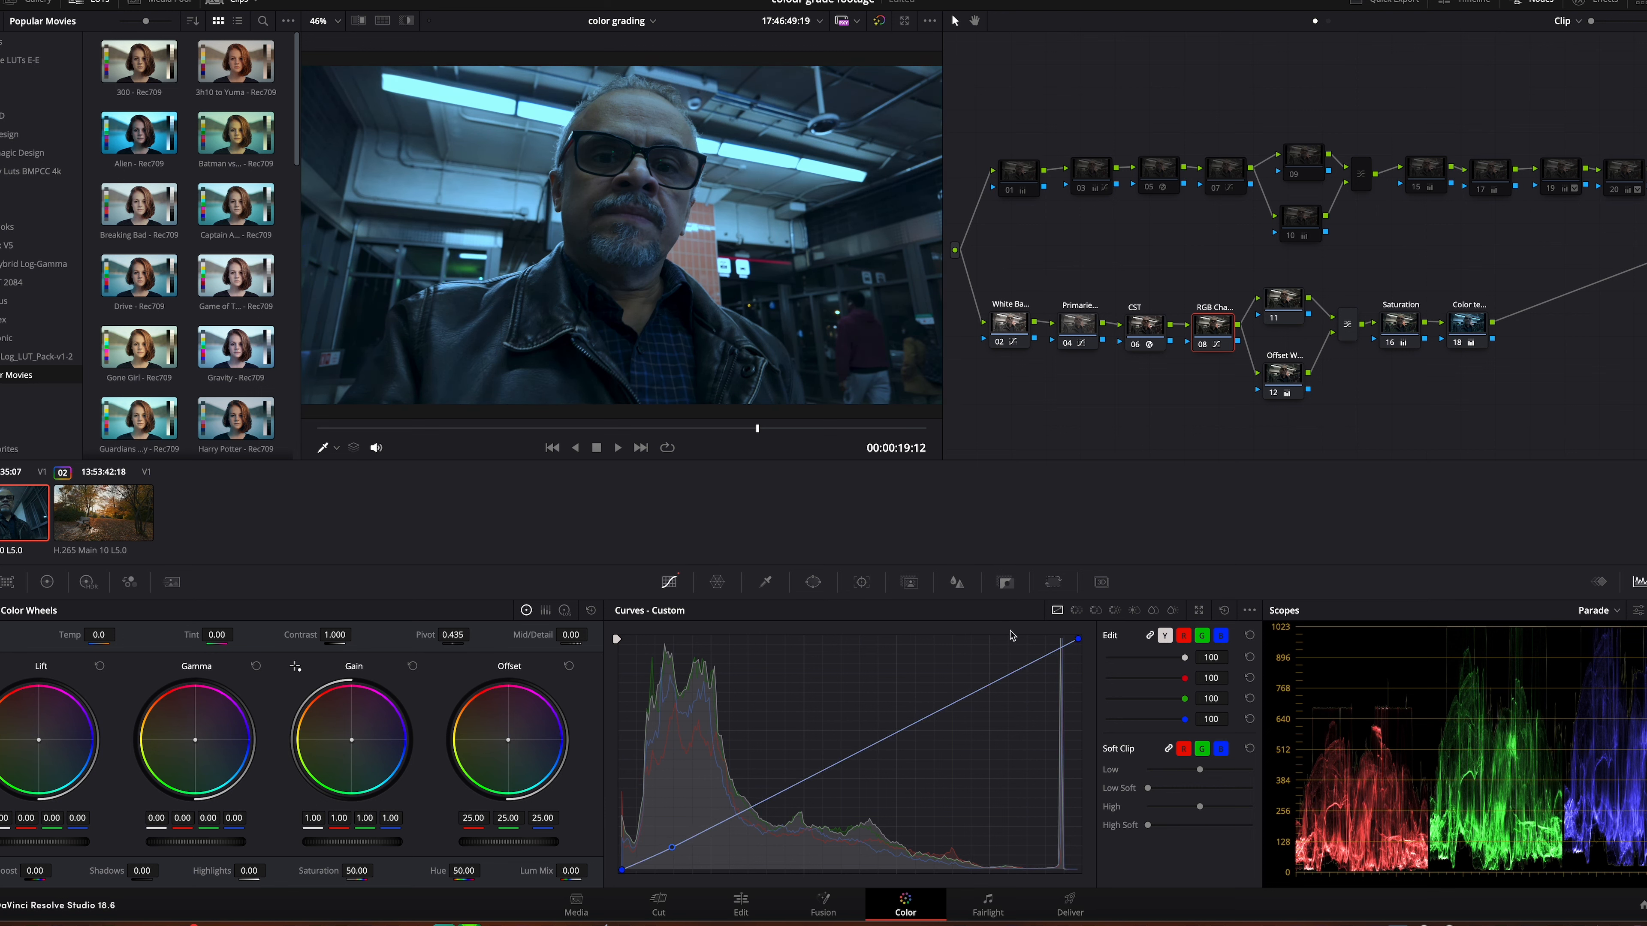
pyautogui.press('super+z')
pyautogui.click(1220, 636)
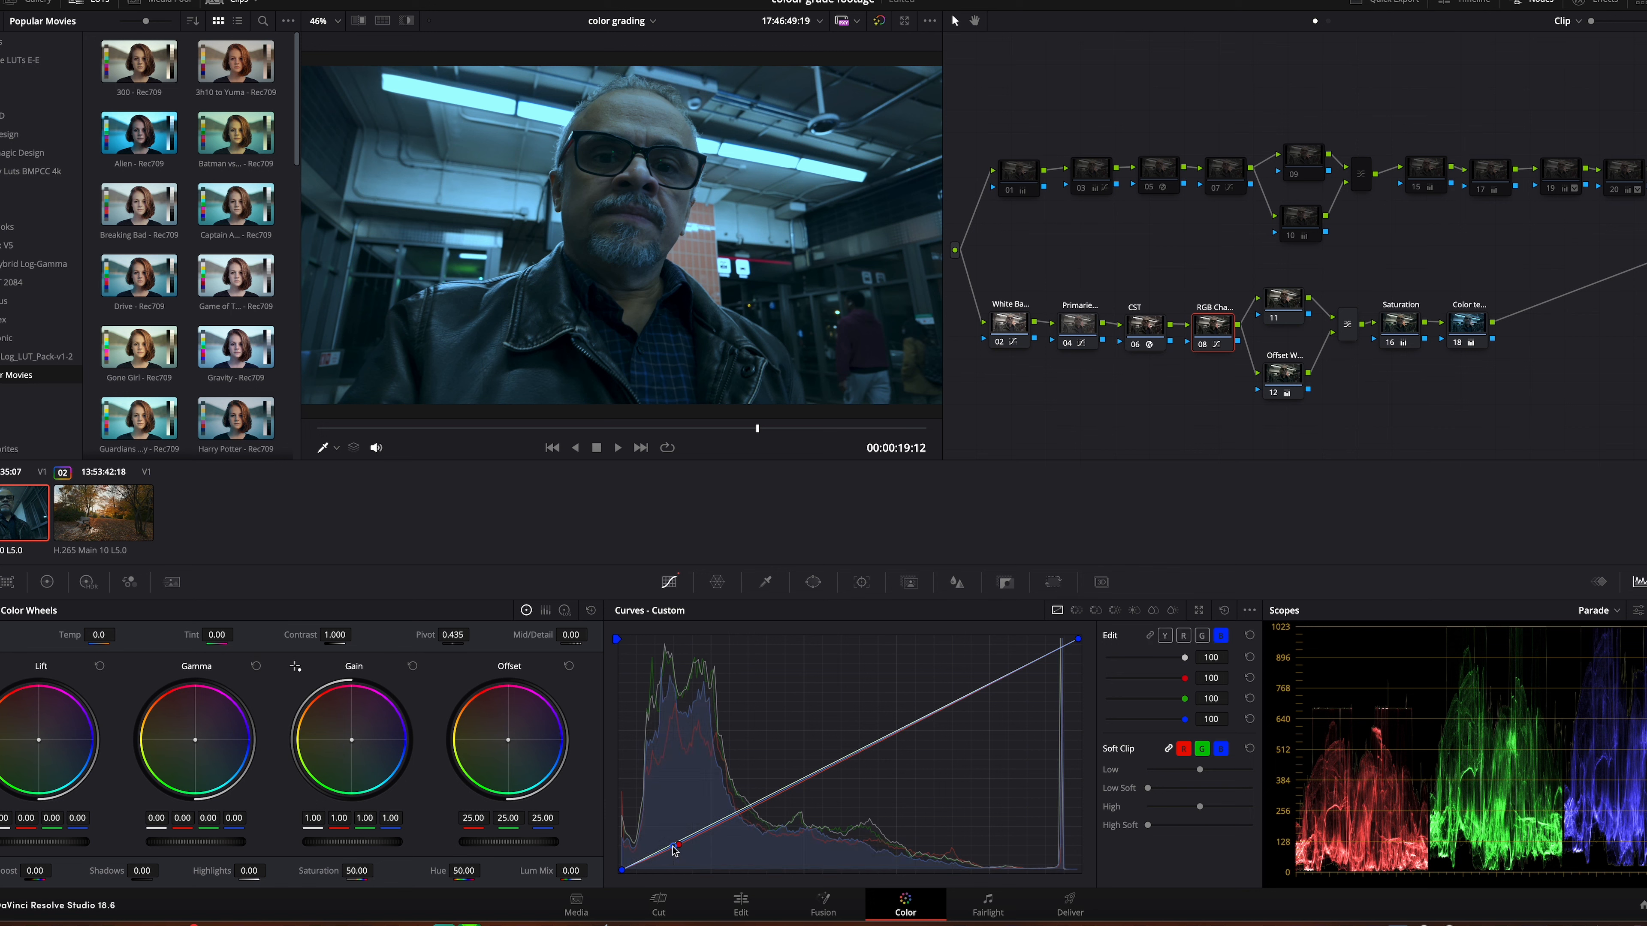
pyautogui.moveTo(673, 846); pyautogui.dragTo(676, 848)
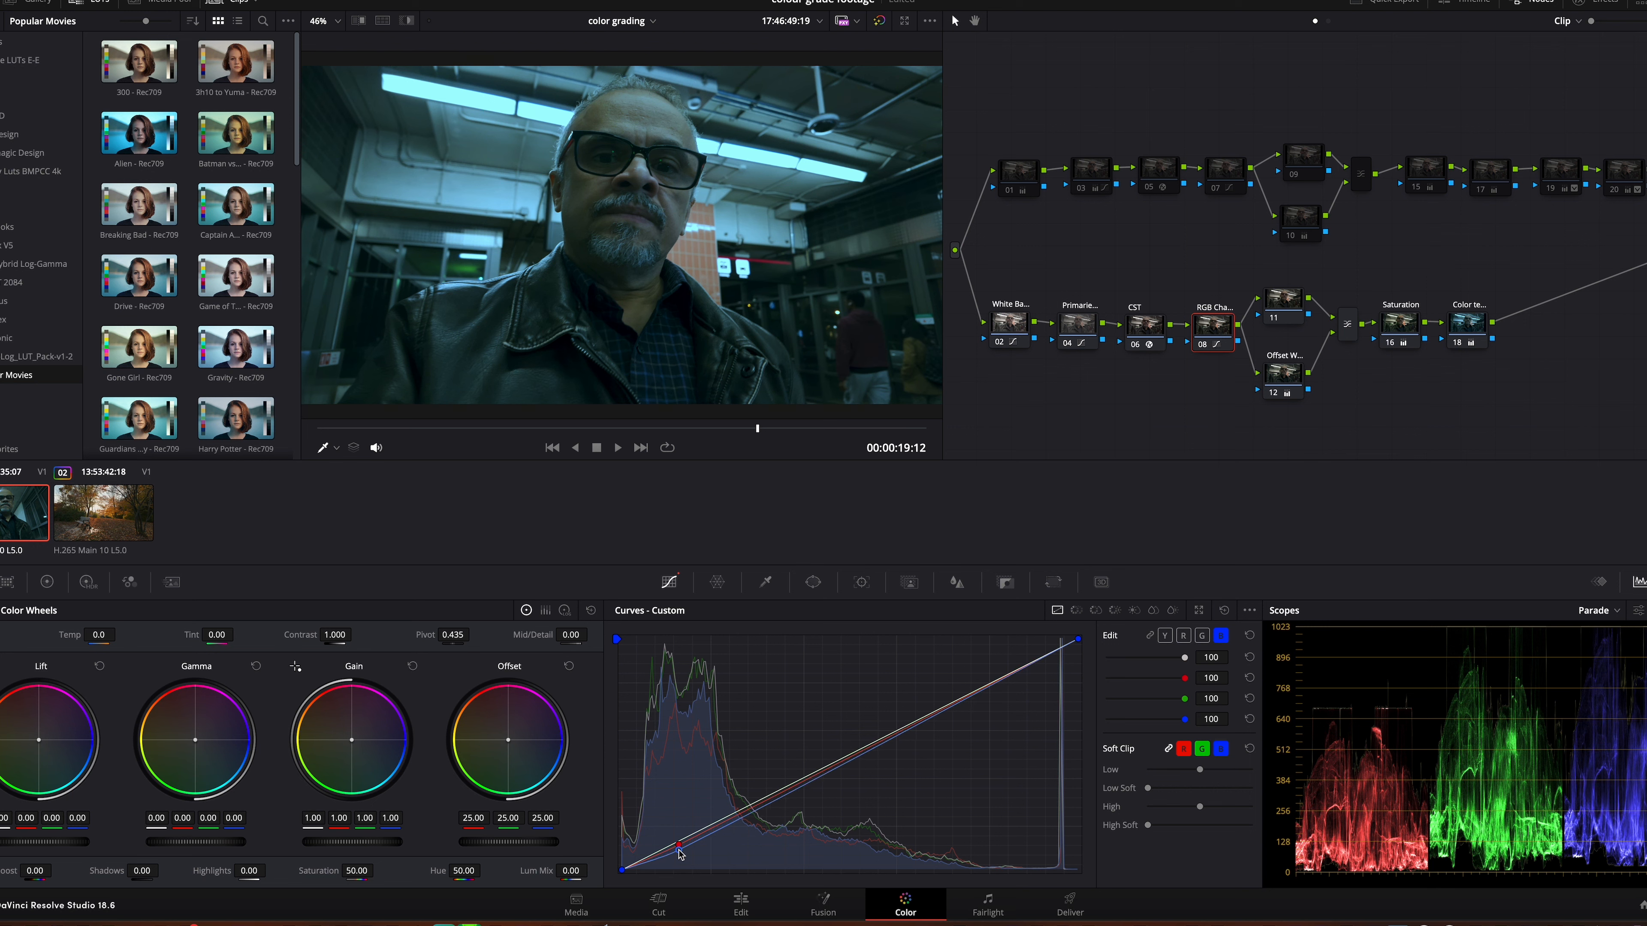
# Pull the green curve's shadow point down slightly and fine-tune the red curve's shadow point on the RGB Channel node
pyautogui.click(1201, 635)
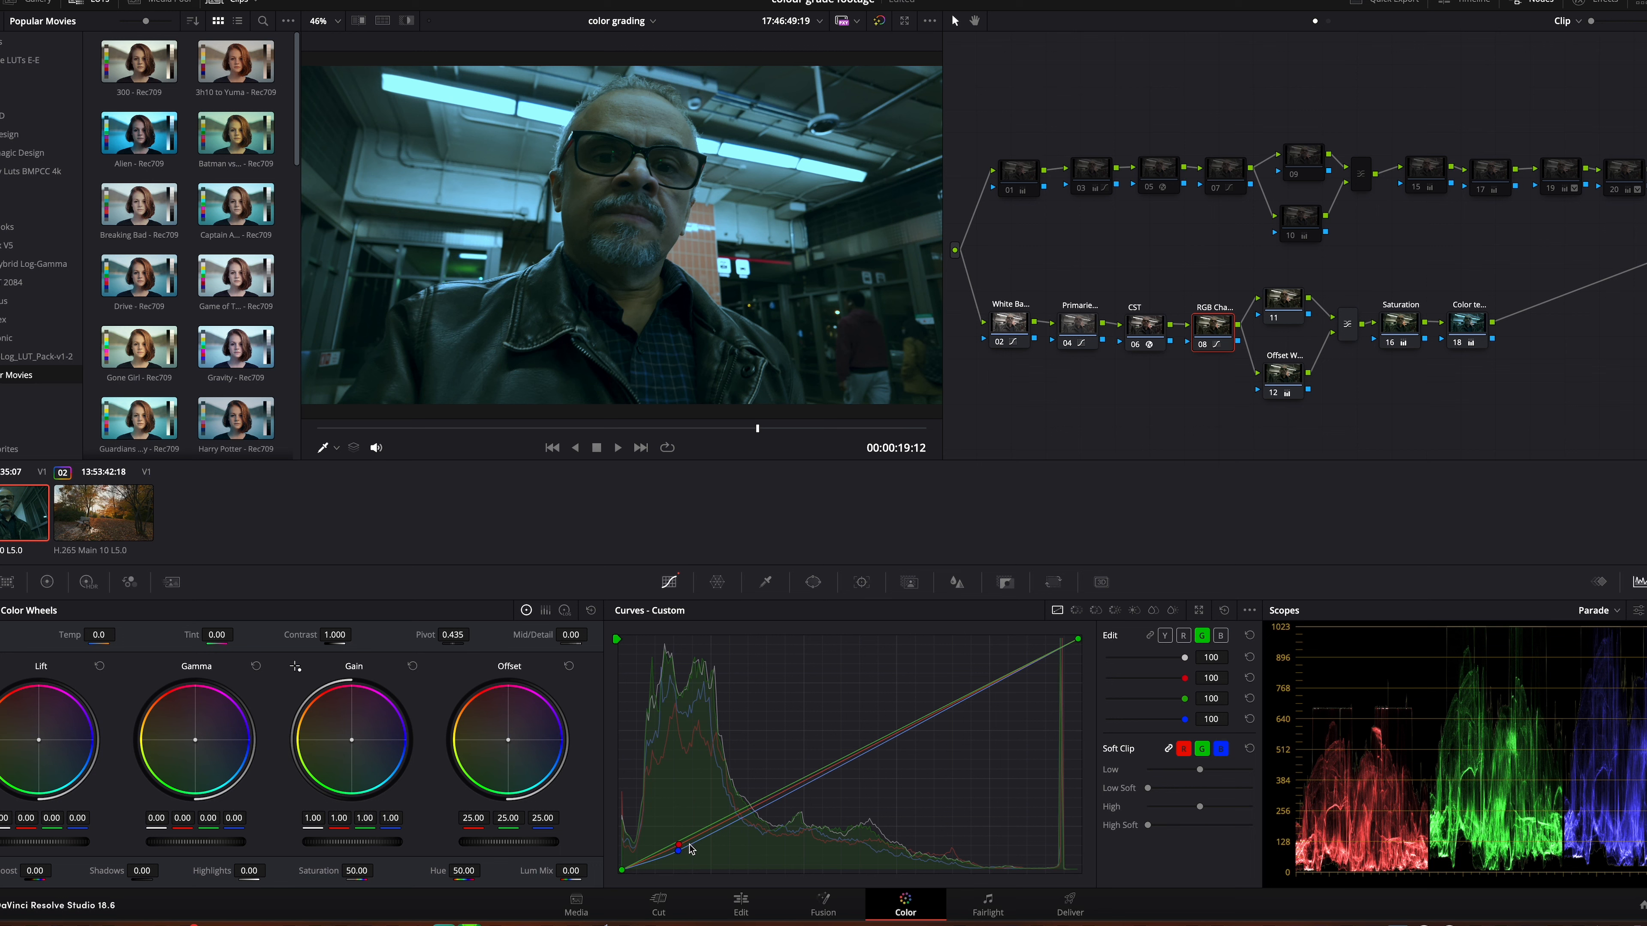
pyautogui.moveTo(680, 844); pyautogui.dragTo(678, 845)
pyautogui.click(1201, 635)
pyautogui.click(675, 844)
pyautogui.moveTo(674, 842); pyautogui.dragTo(674, 848)
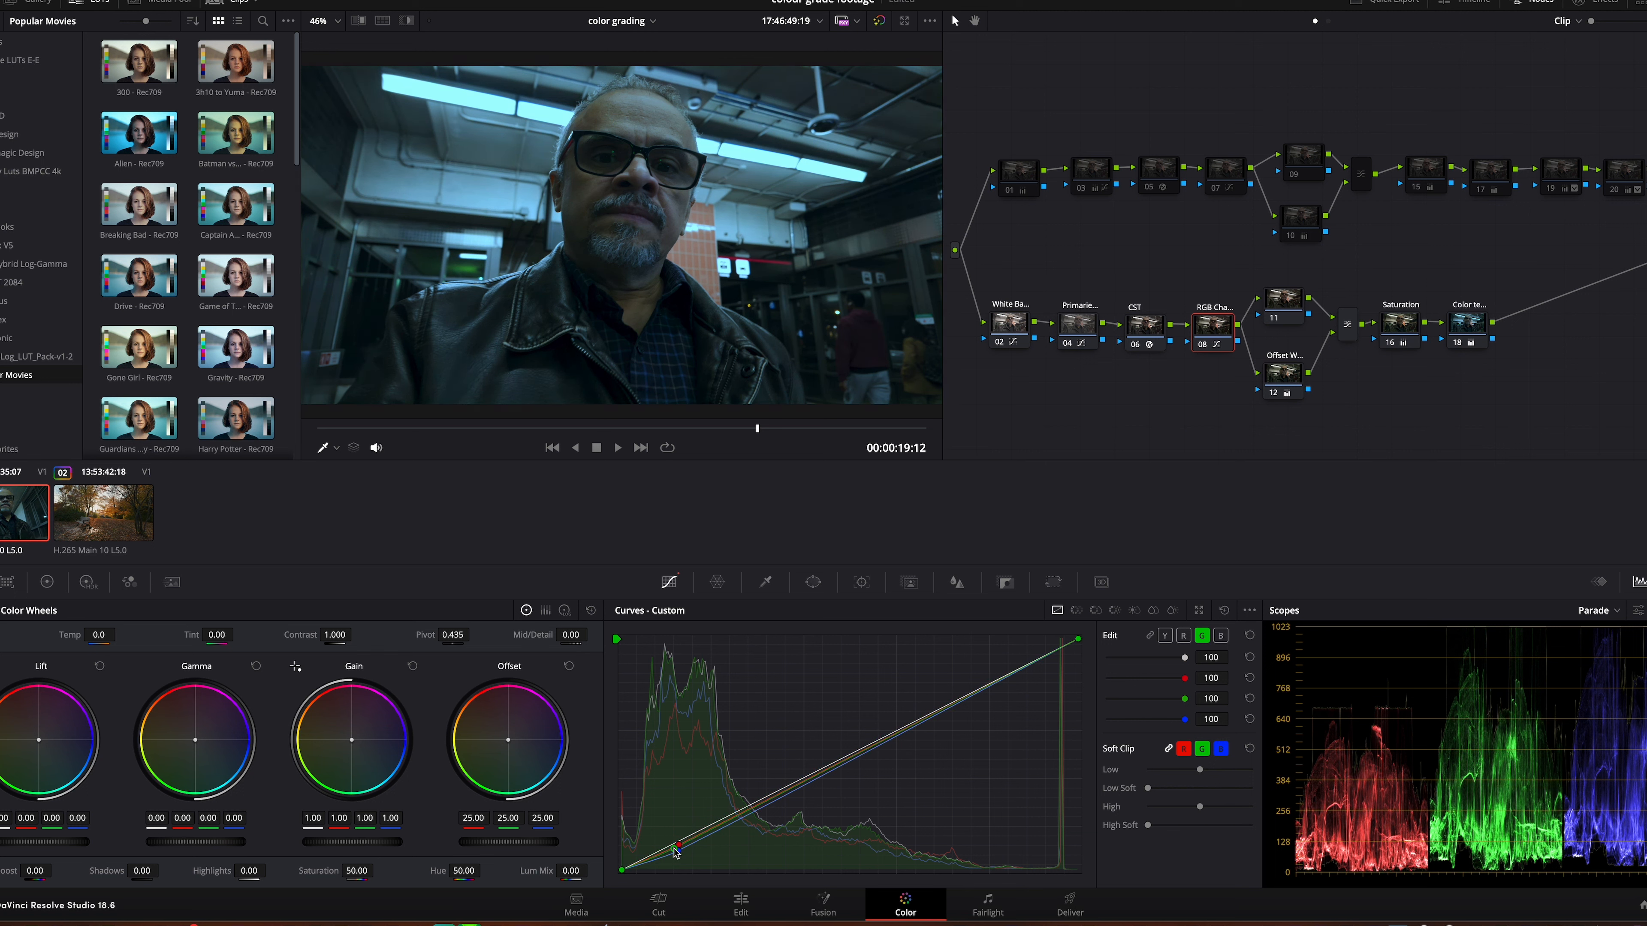
pyautogui.click(1183, 637)
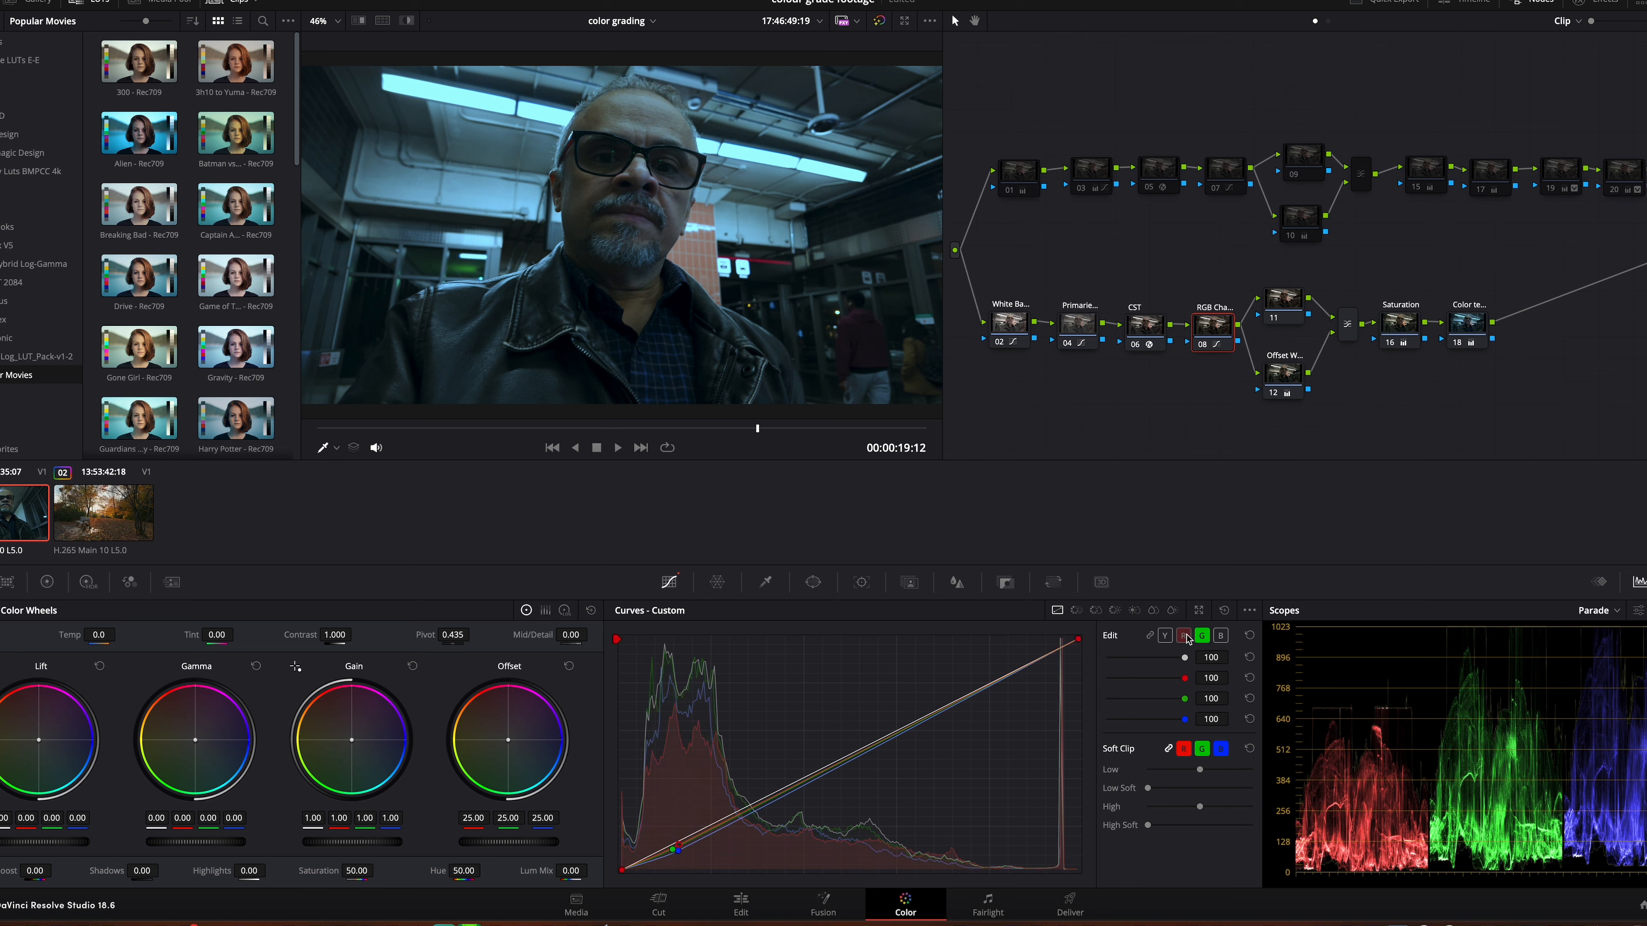
pyautogui.moveTo(679, 852); pyautogui.dragTo(671, 848)
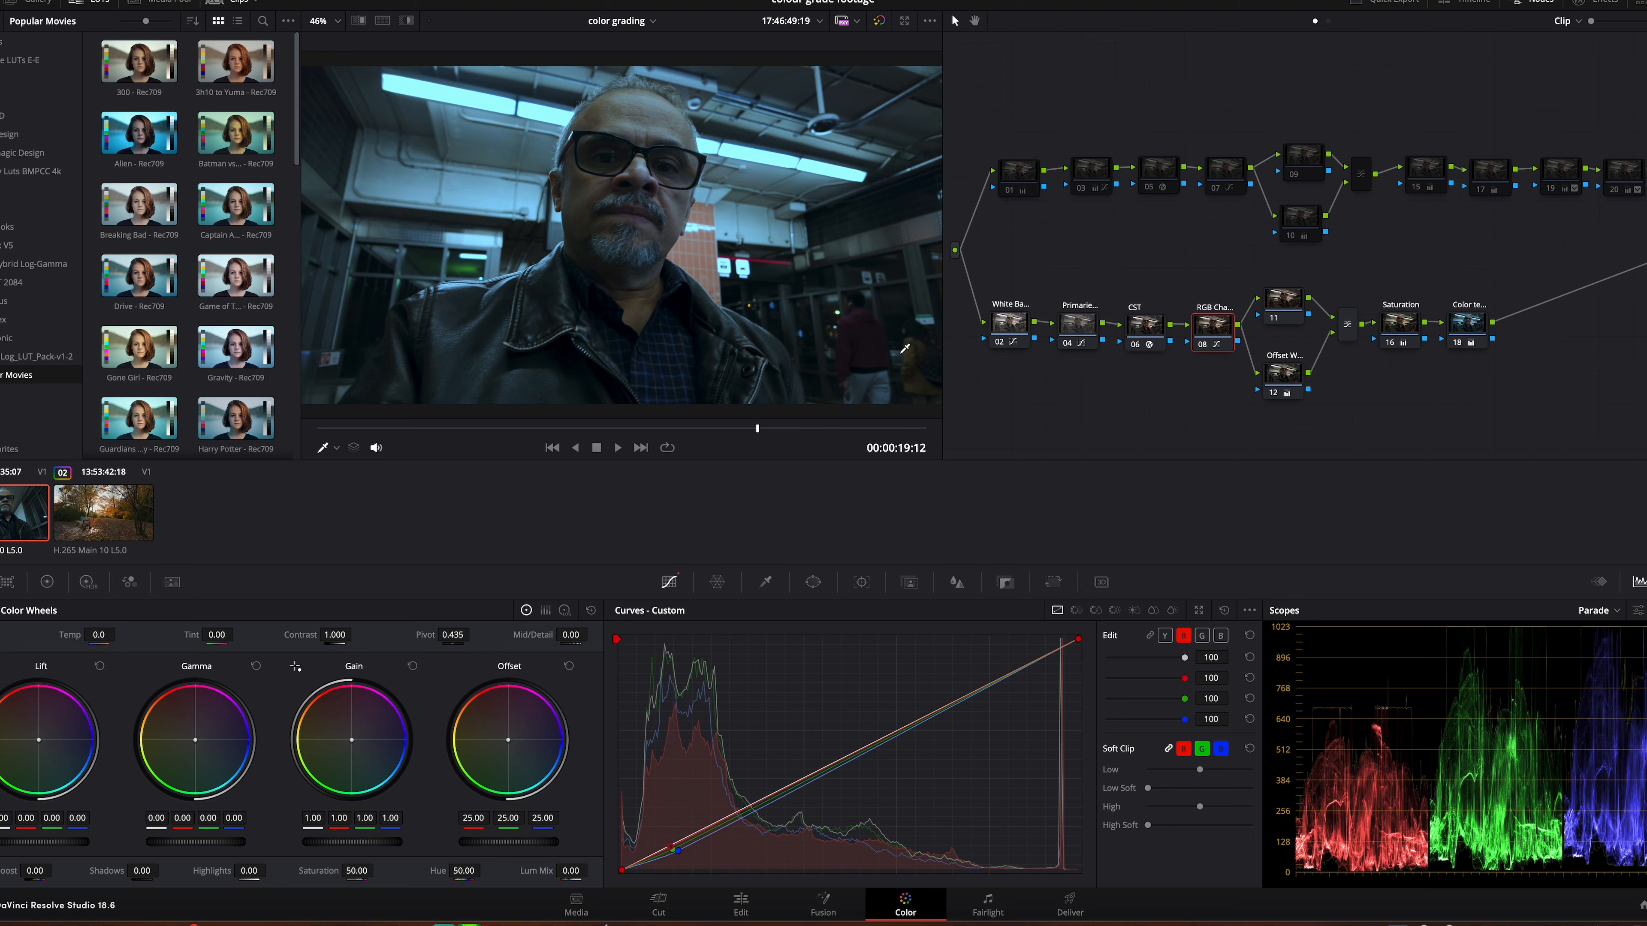
# Add a serial node after the color temperature node and label it "Mask"
pyautogui.click(1479, 324)
pyautogui.hotkey('alt', 's')
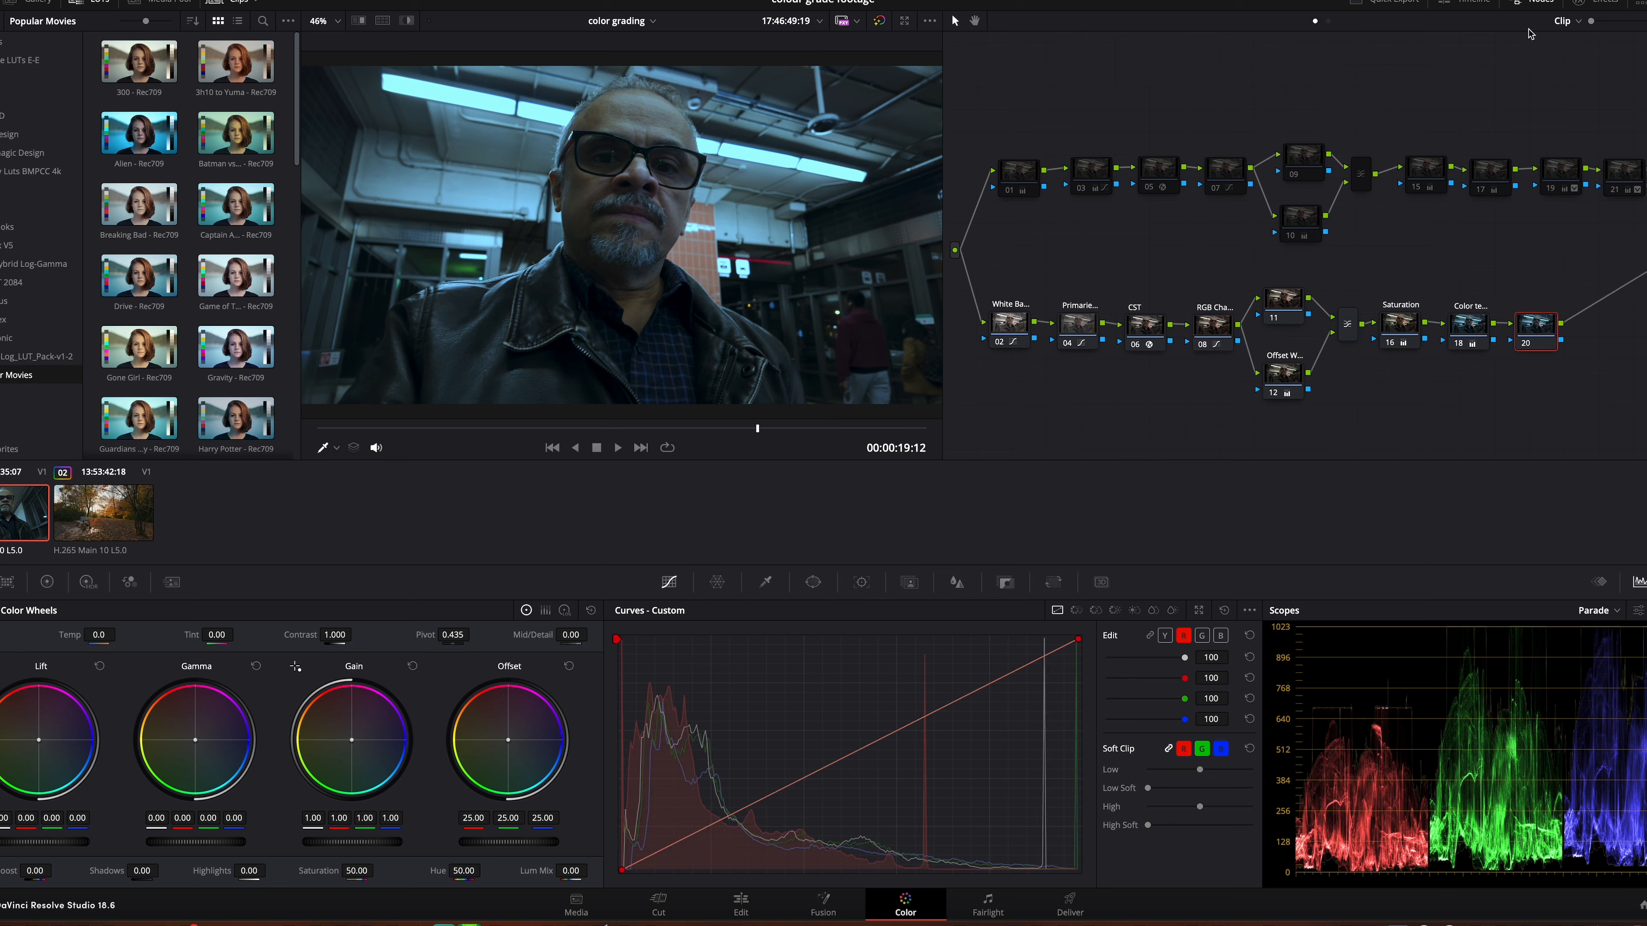
pyautogui.rightClick(1534, 333)
pyautogui.click(1580, 351)
# Add a circle window to the Mask node, widen its softness to 32.74 and invert it
pyautogui.click(813, 584)
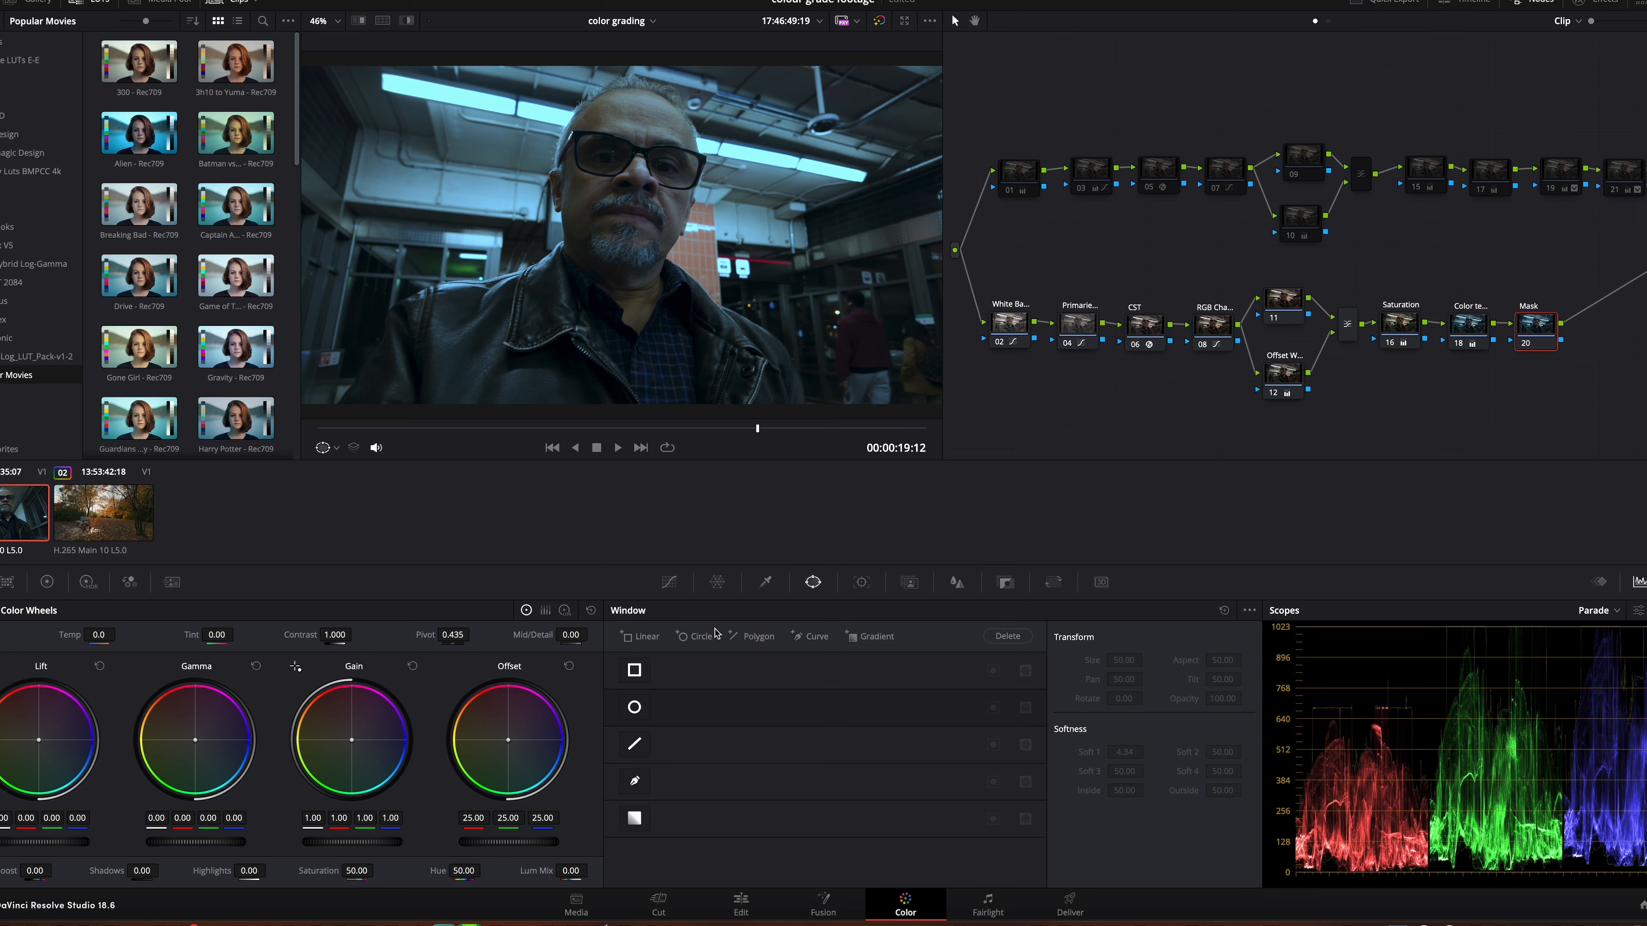
pyautogui.click(695, 636)
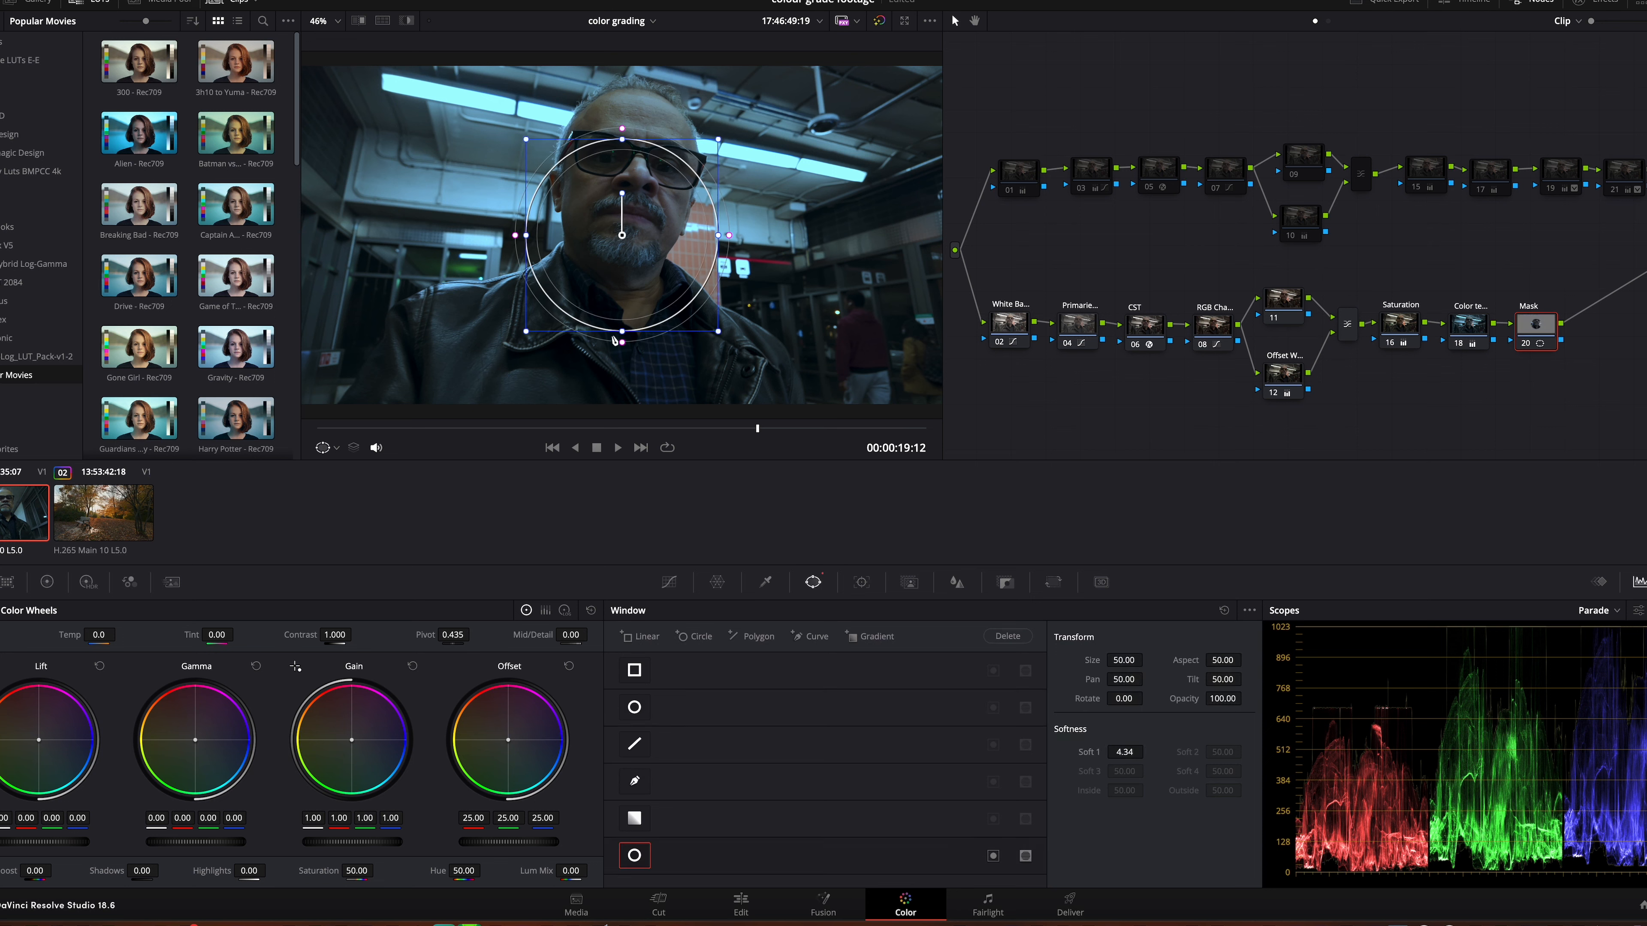
pyautogui.moveTo(732, 239); pyautogui.dragTo(802, 250)
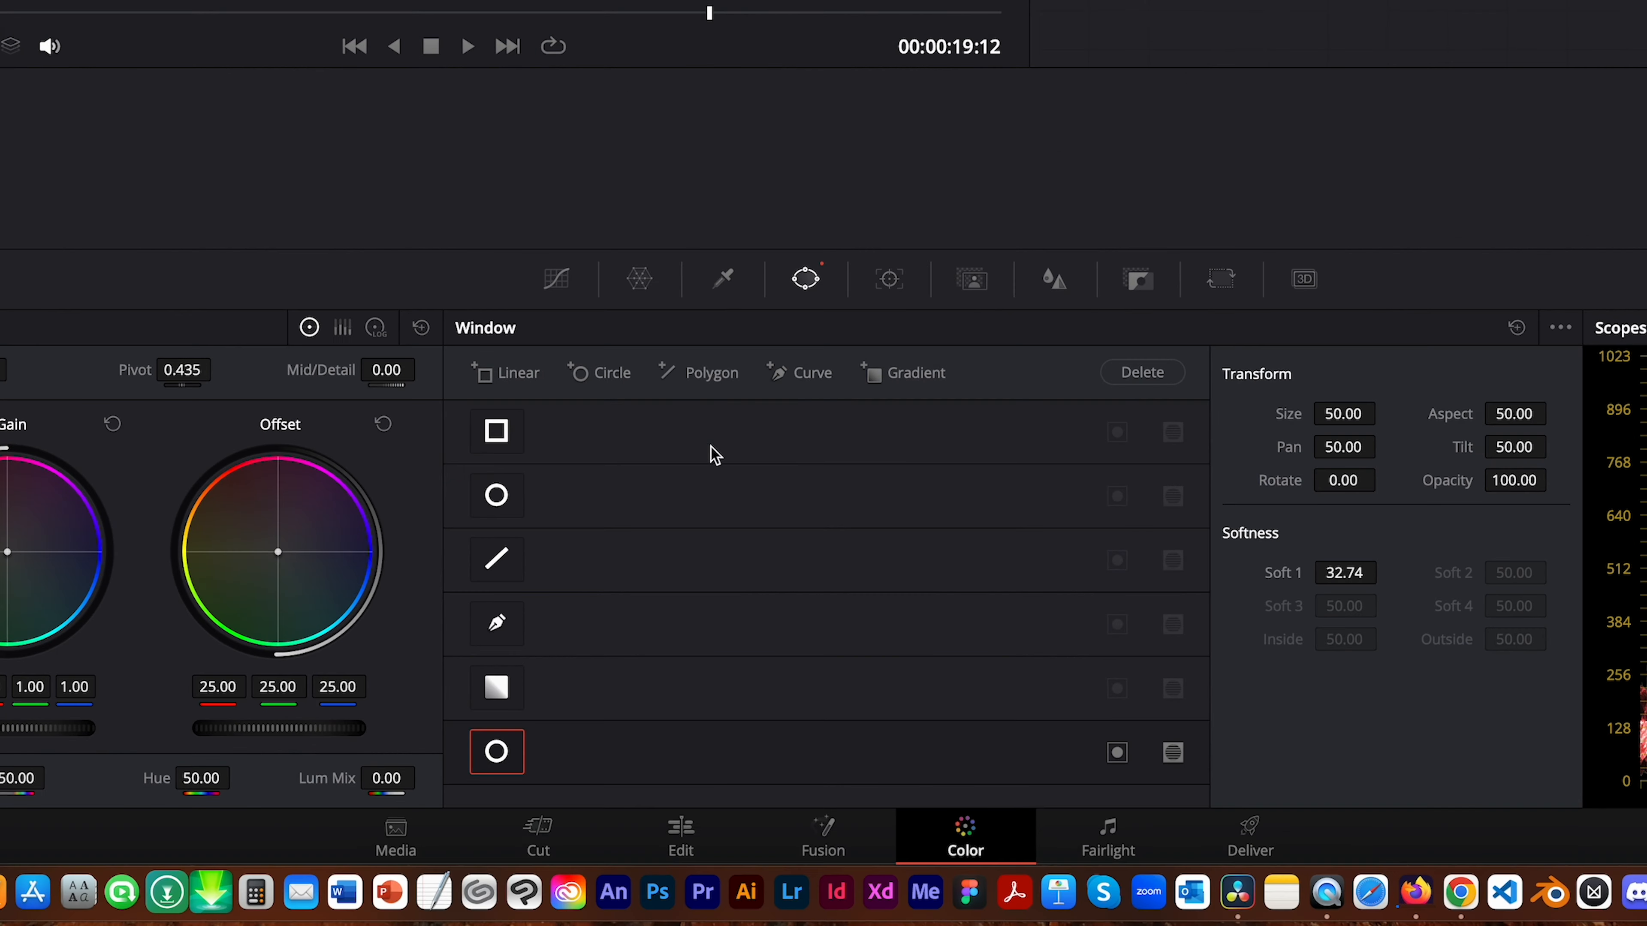
pyautogui.click(1117, 753)
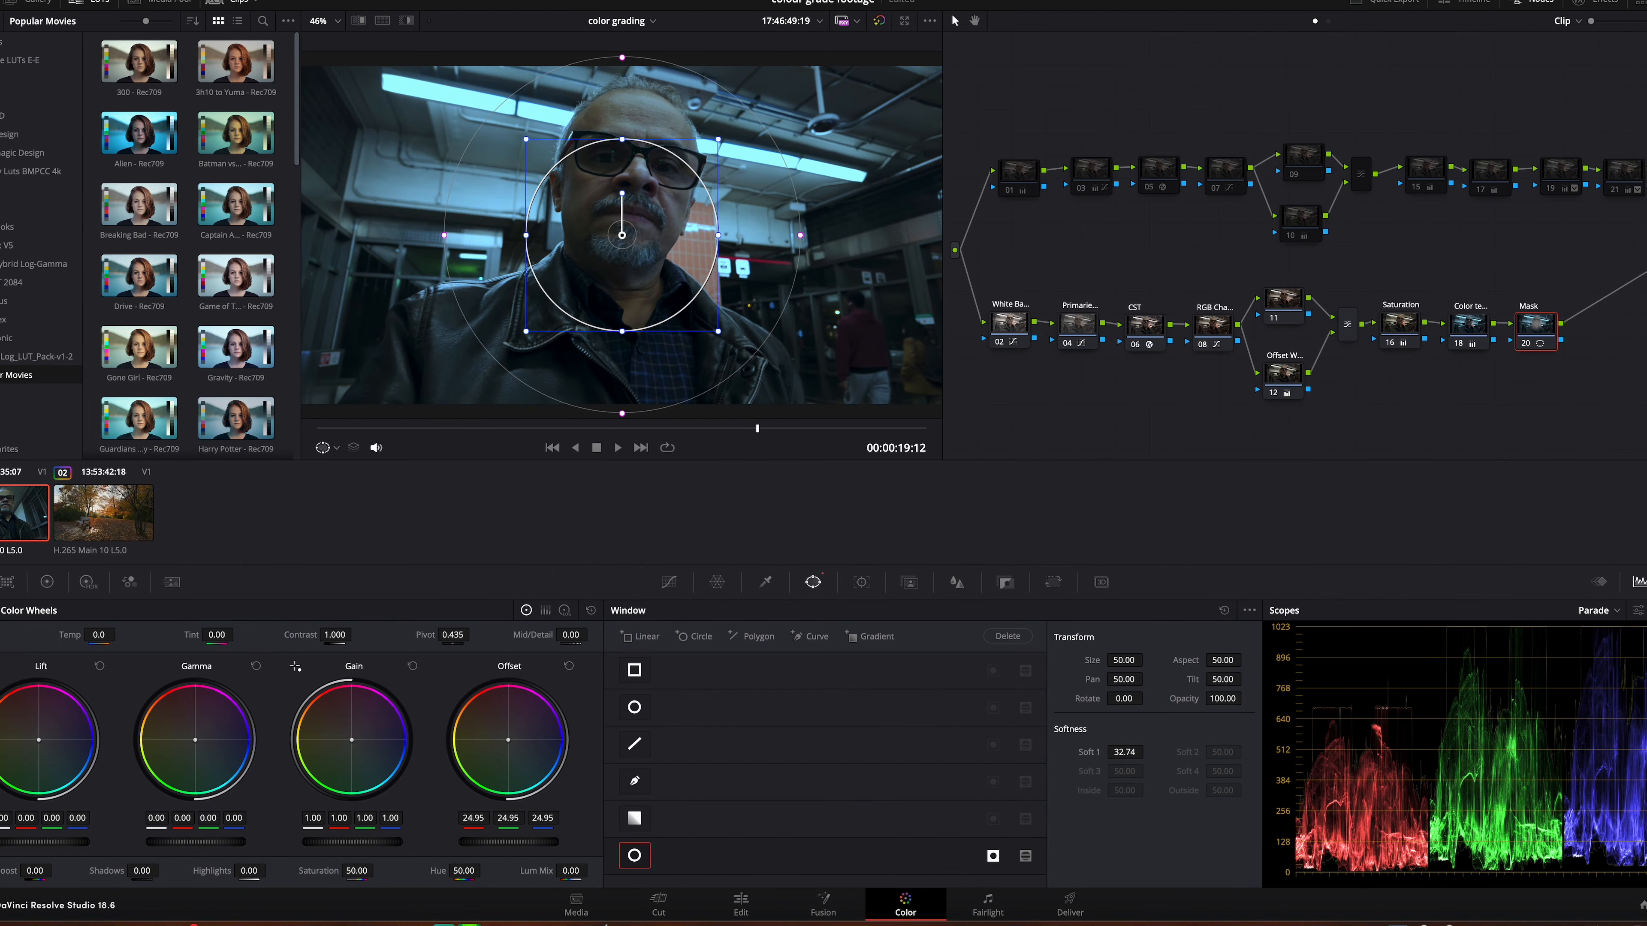
# Lower the Mask node's offset to 19.70 and enlarge the circle window around the man, with pan 49.52 and tilt 51.39
pyautogui.moveTo(508, 842); pyautogui.dragTo(446, 841)
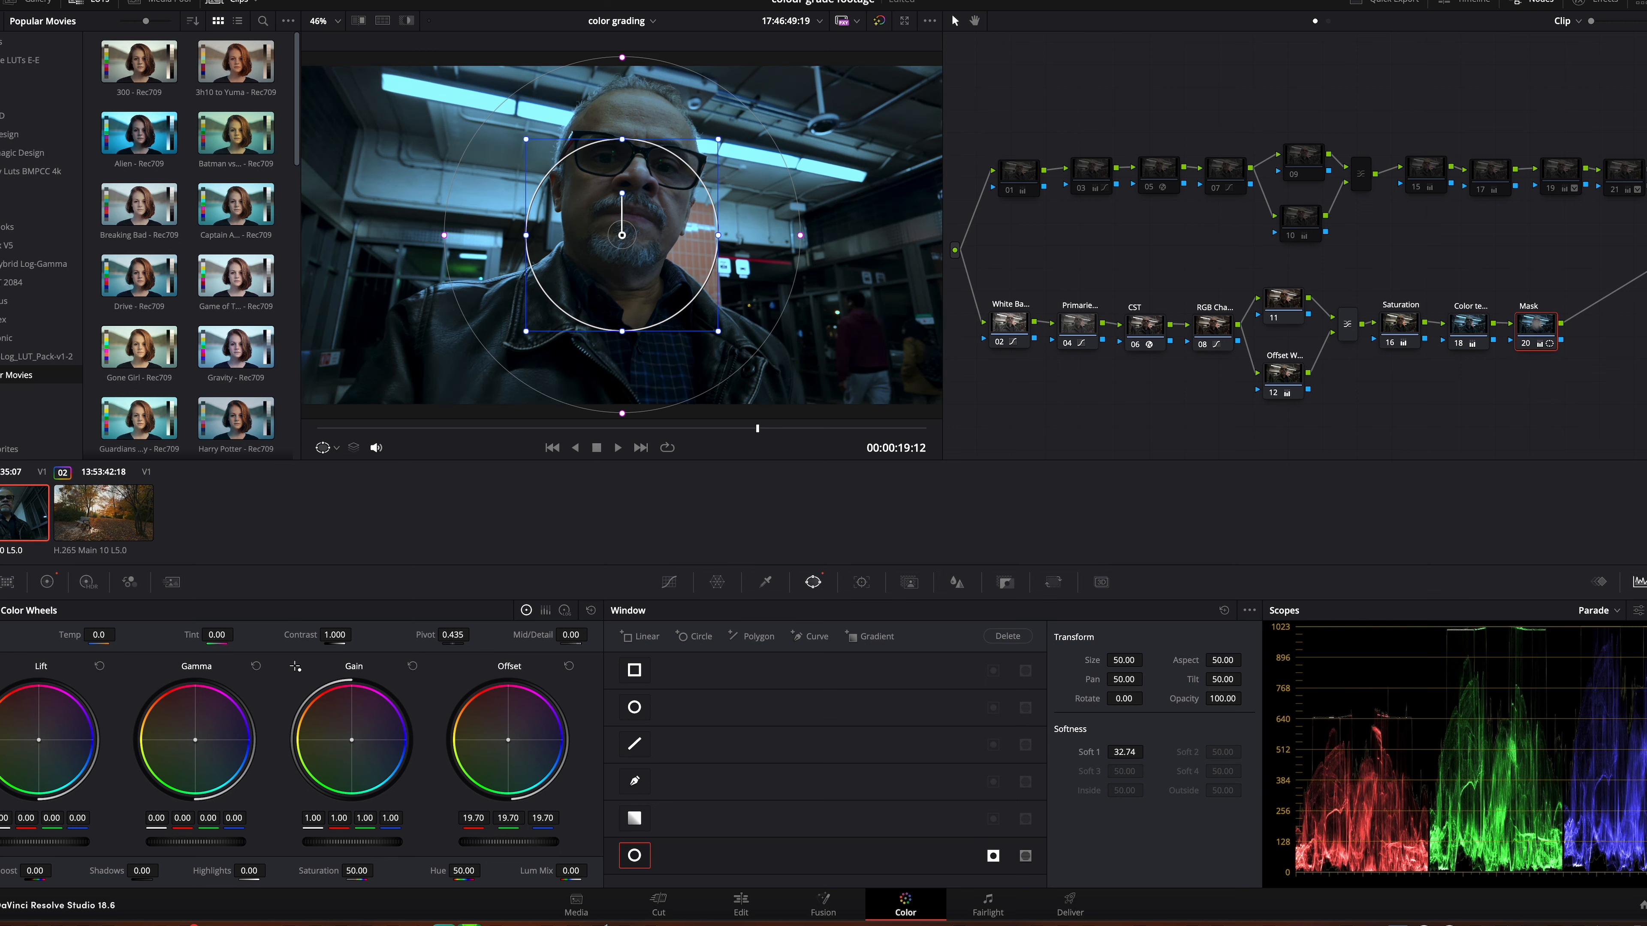
pyautogui.moveTo(718, 334); pyautogui.dragTo(759, 372)
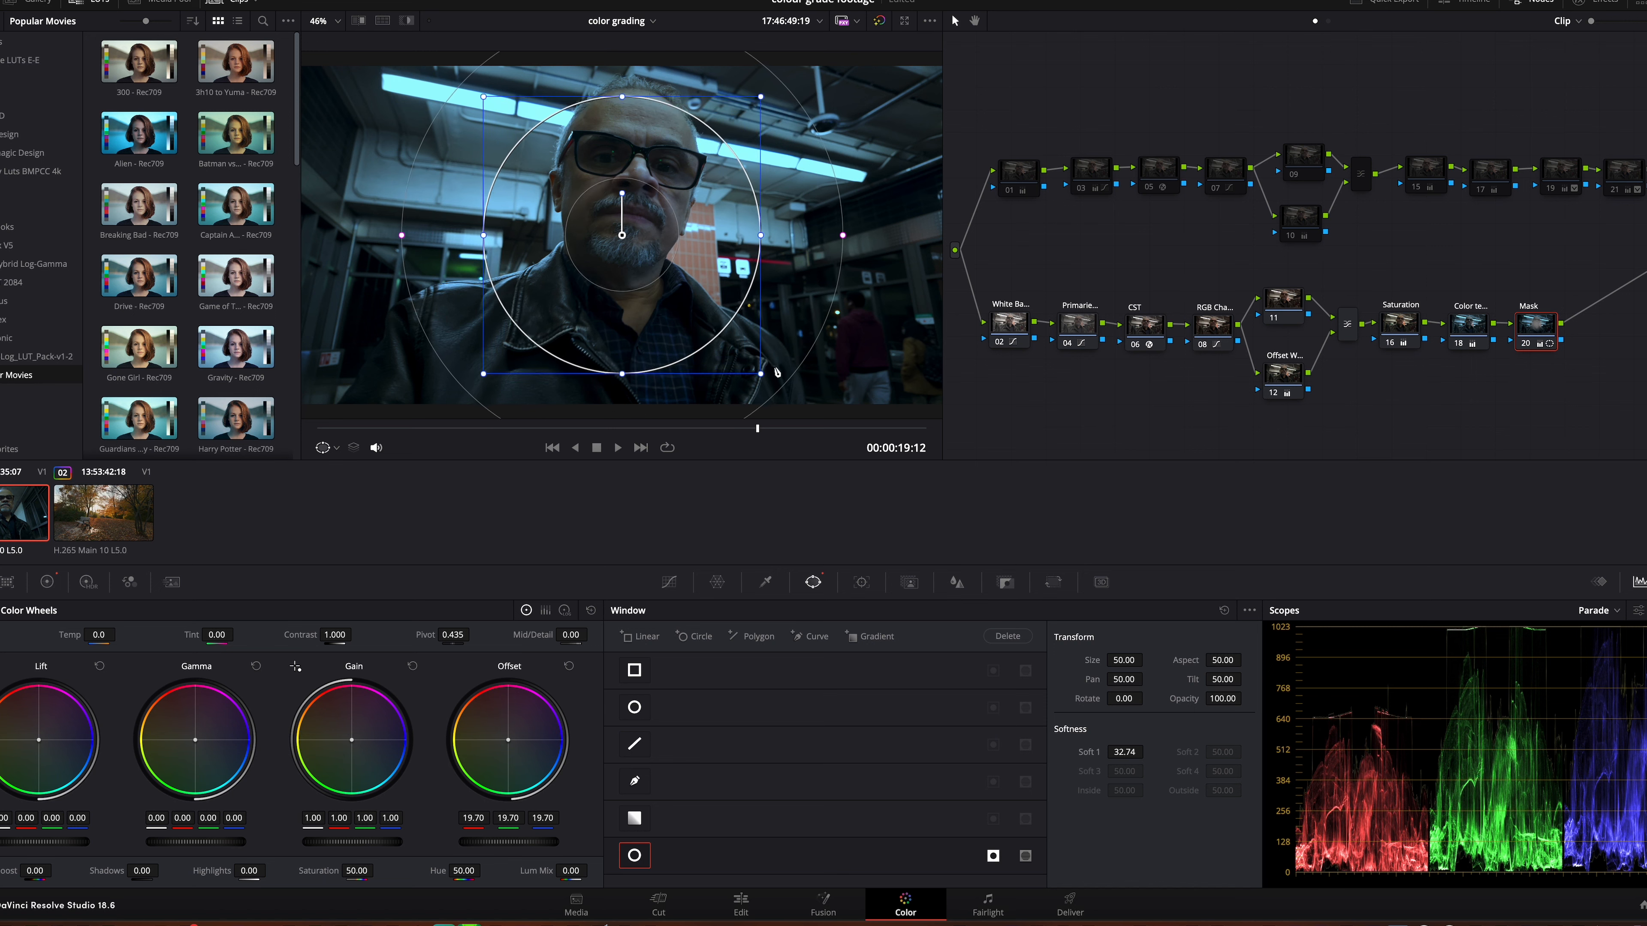
pyautogui.moveTo(709, 255)
pyautogui.mouseDown()
pyautogui.moveTo(638, 272)
pyautogui.moveTo(684, 252)
pyautogui.mouseUp()
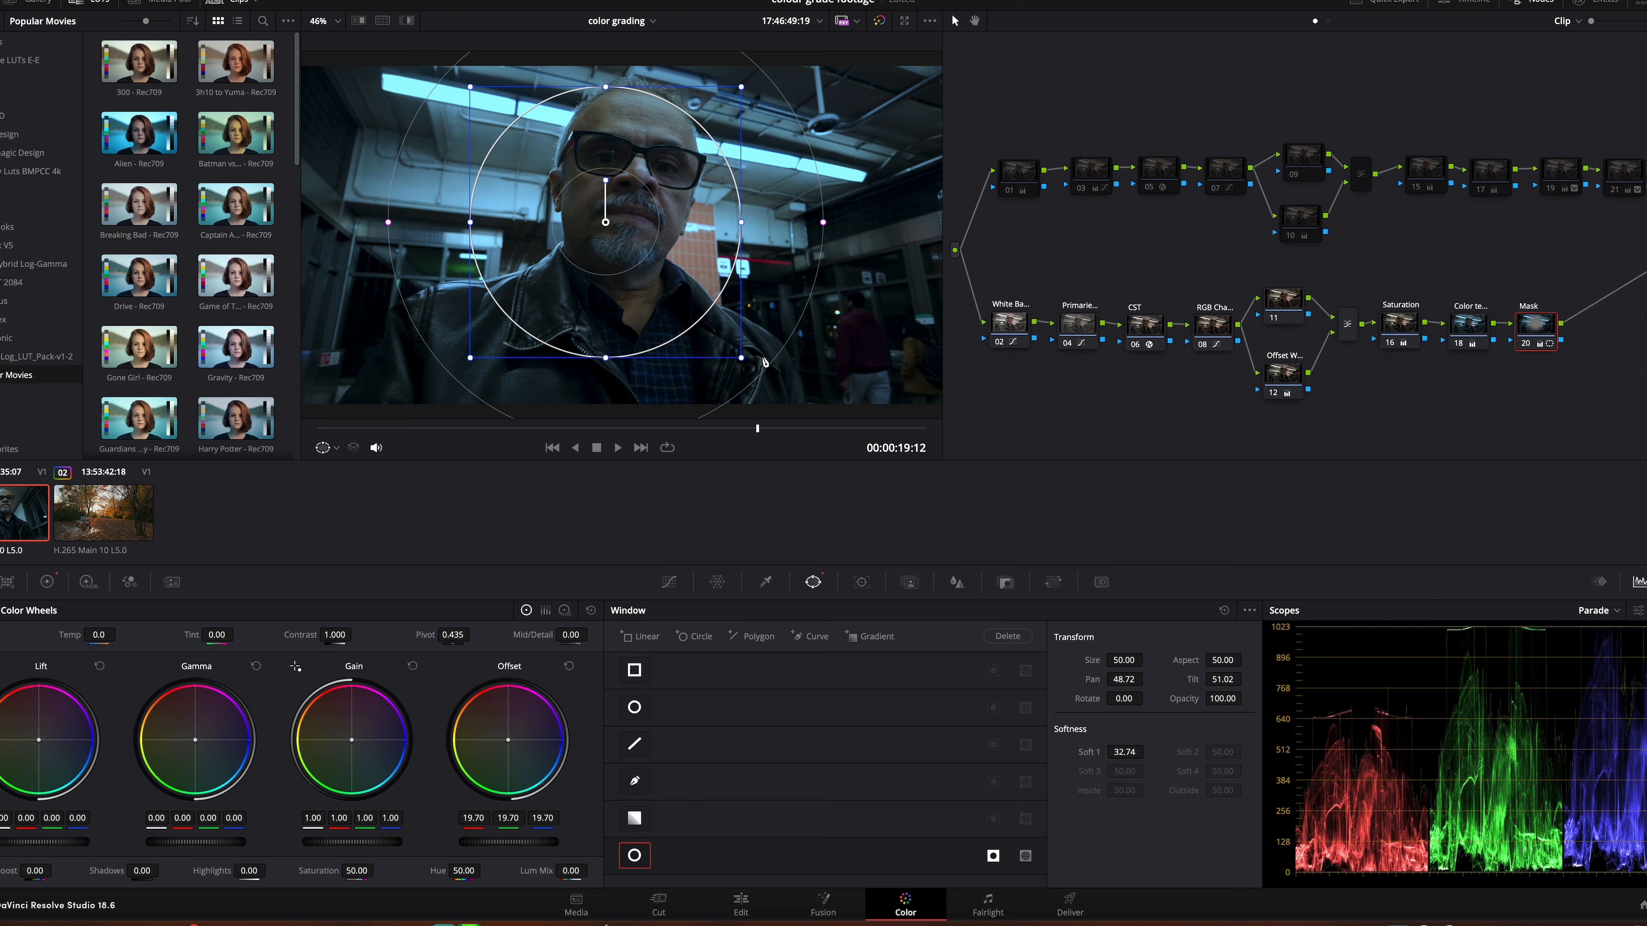
pyautogui.moveTo(740, 361); pyautogui.dragTo(842, 418)
pyautogui.moveTo(716, 305); pyautogui.dragTo(726, 300)
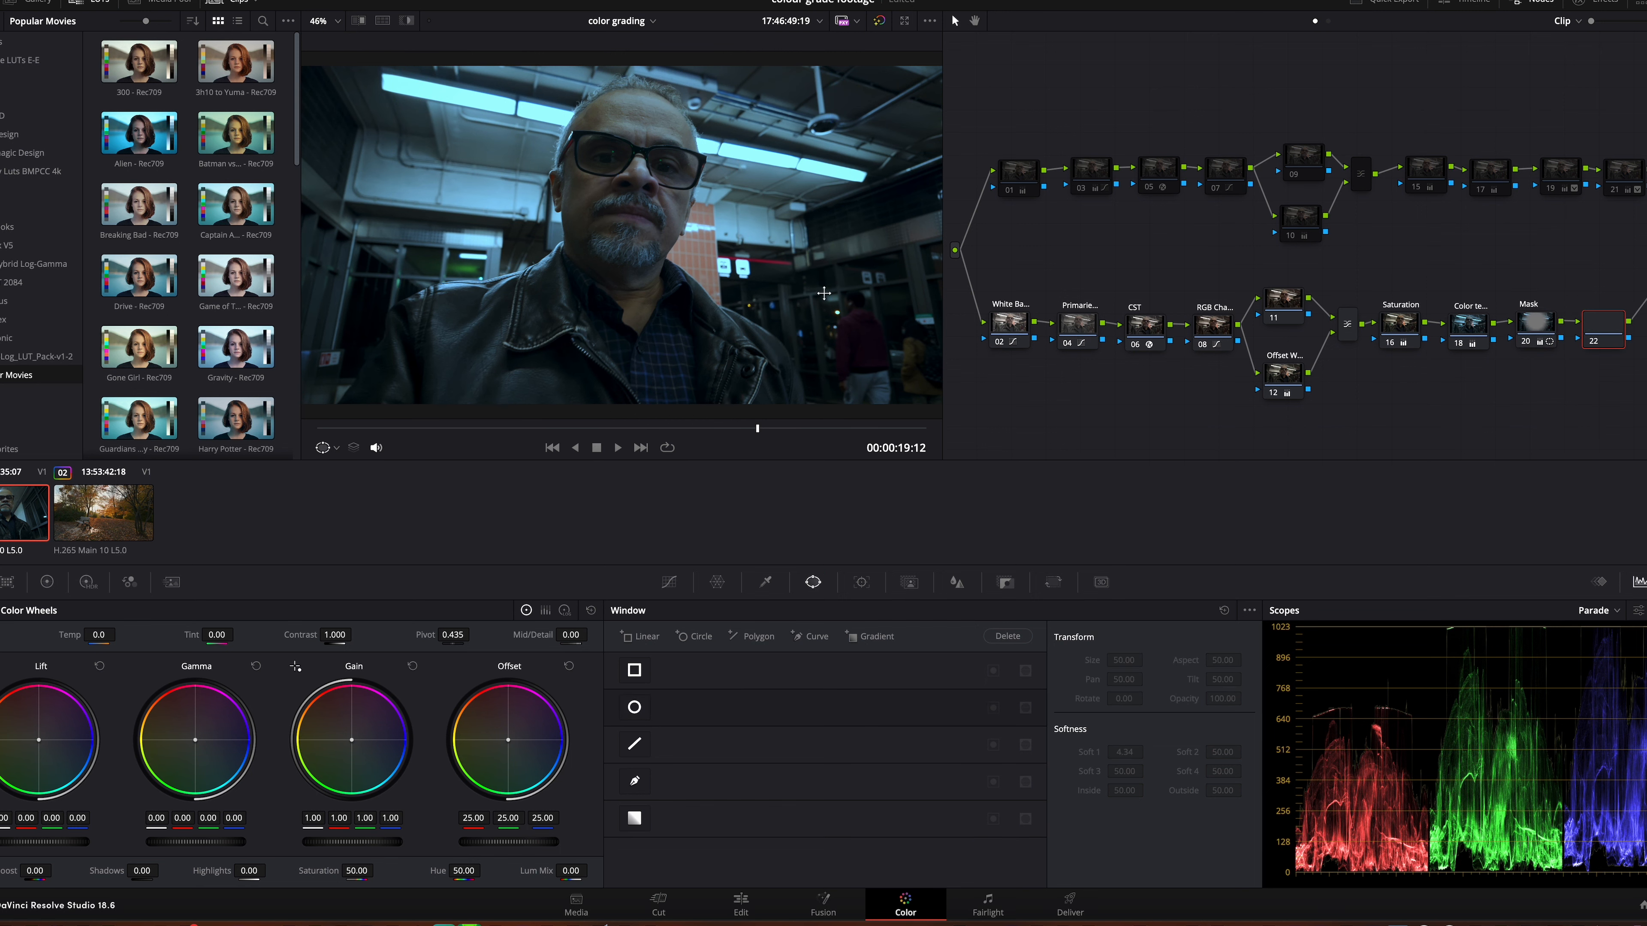
# Add a serial node after the Mask node and compare the image with the Mask node disabled and enabled
pyautogui.hotkey('alt', 's')
pyautogui.hotkey('ctrl', 'd')
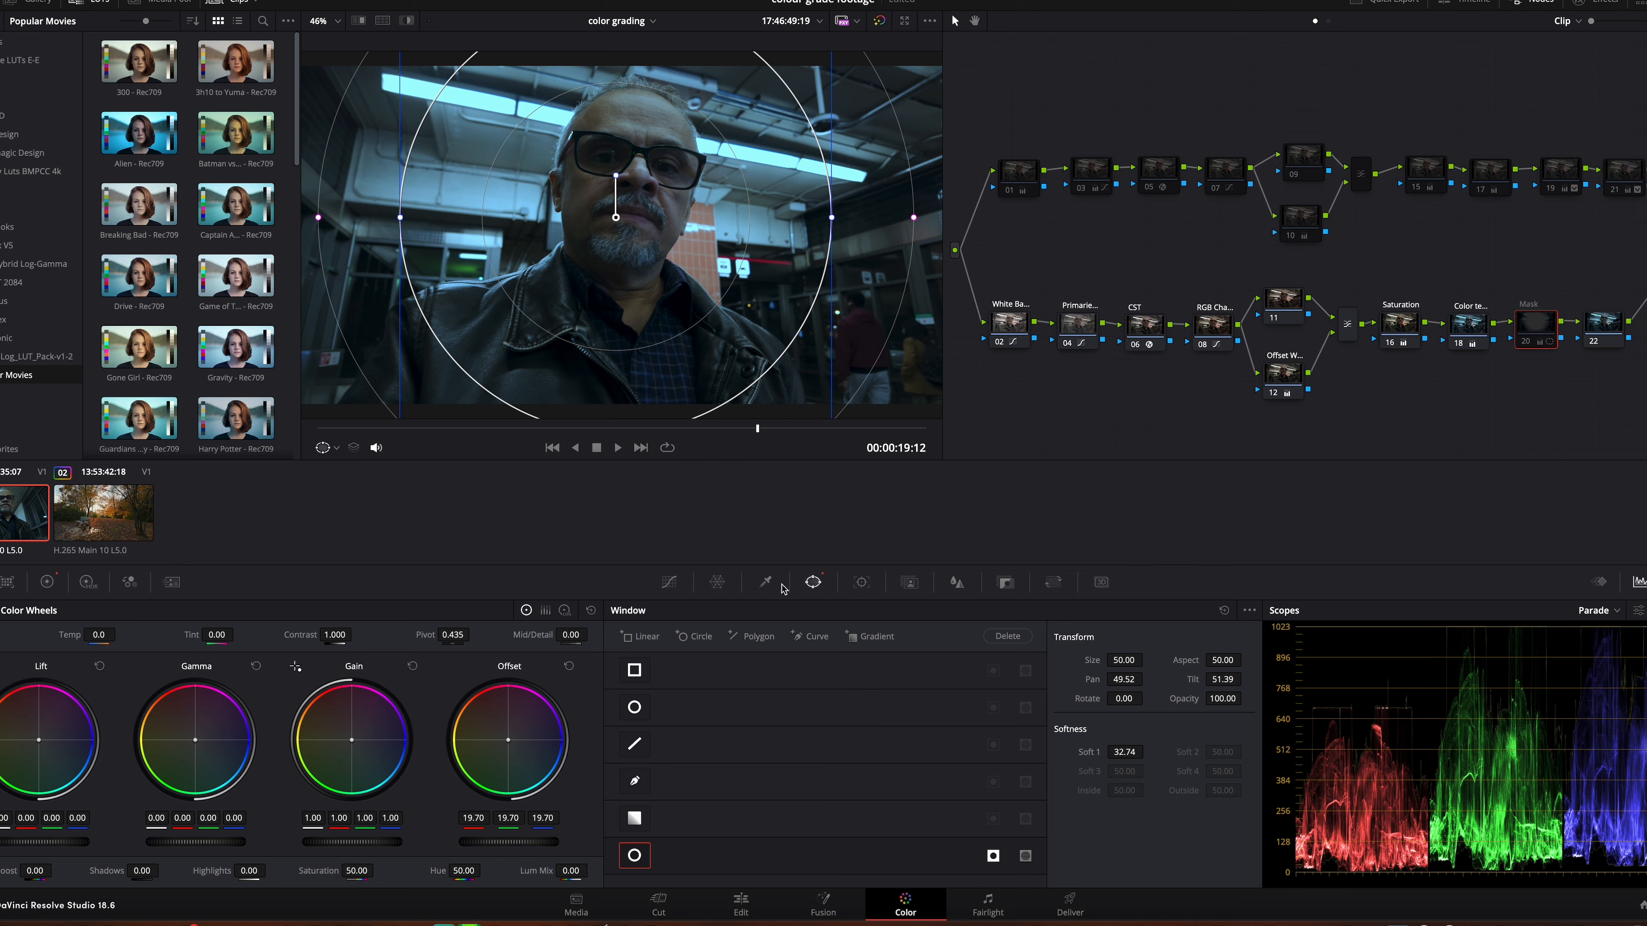
pyautogui.click(669, 582)
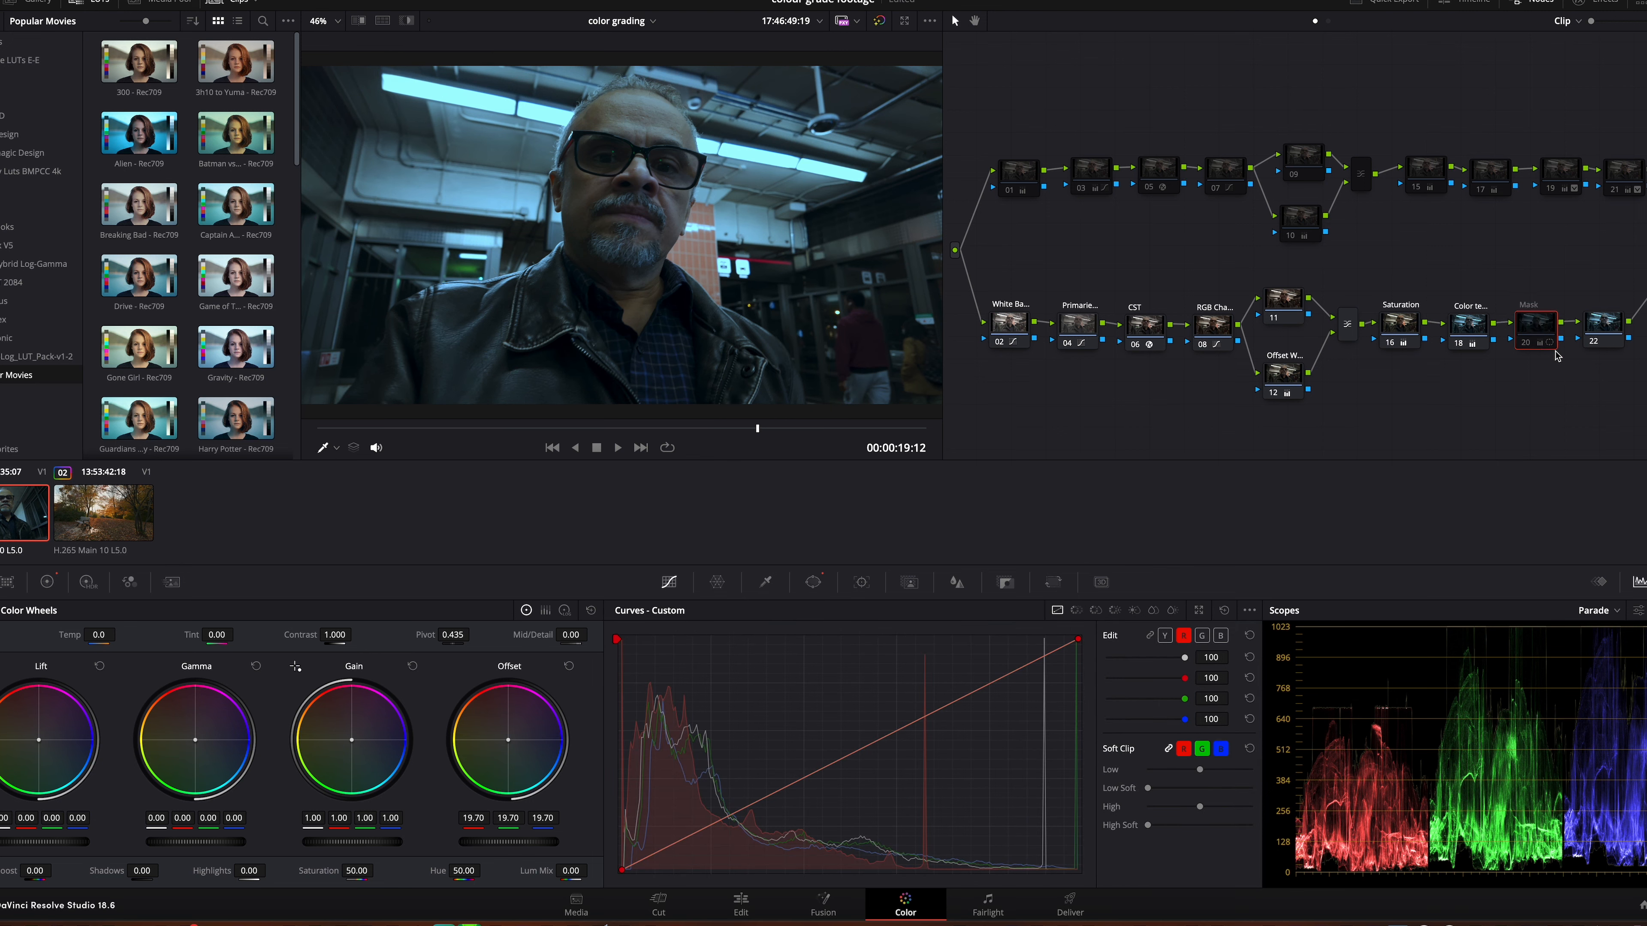
pyautogui.hotkey('ctrl', 'd')
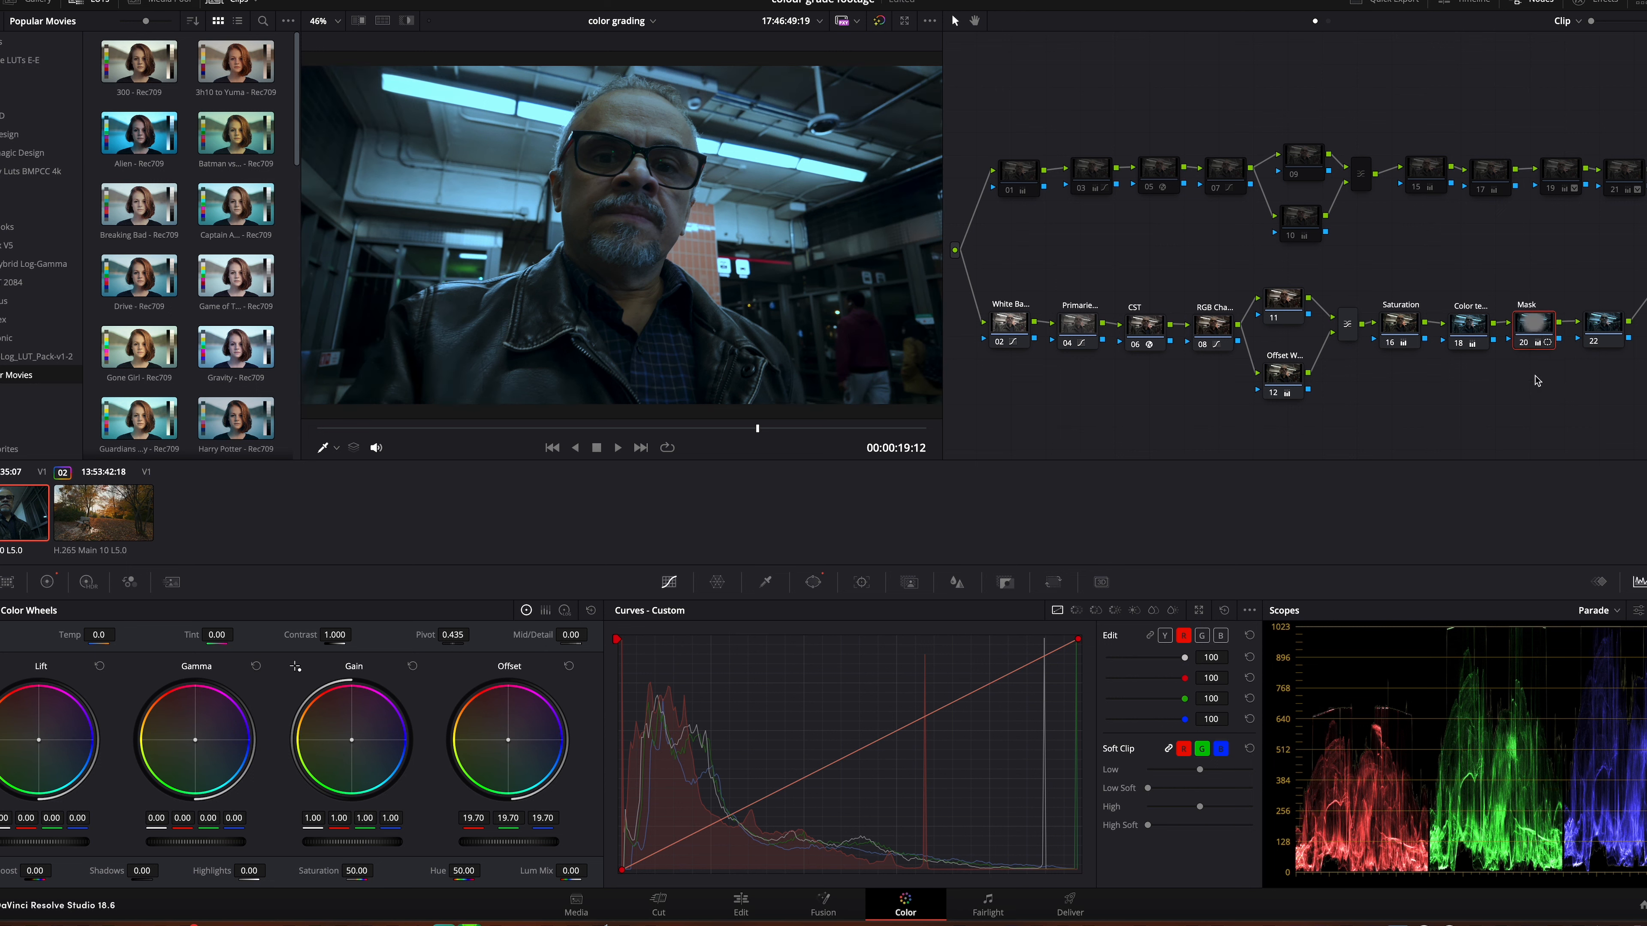
pyautogui.hotkey('ctrl', 'd')
pyautogui.hotkey('ctrl', 'd')
pyautogui.click(1587, 338)
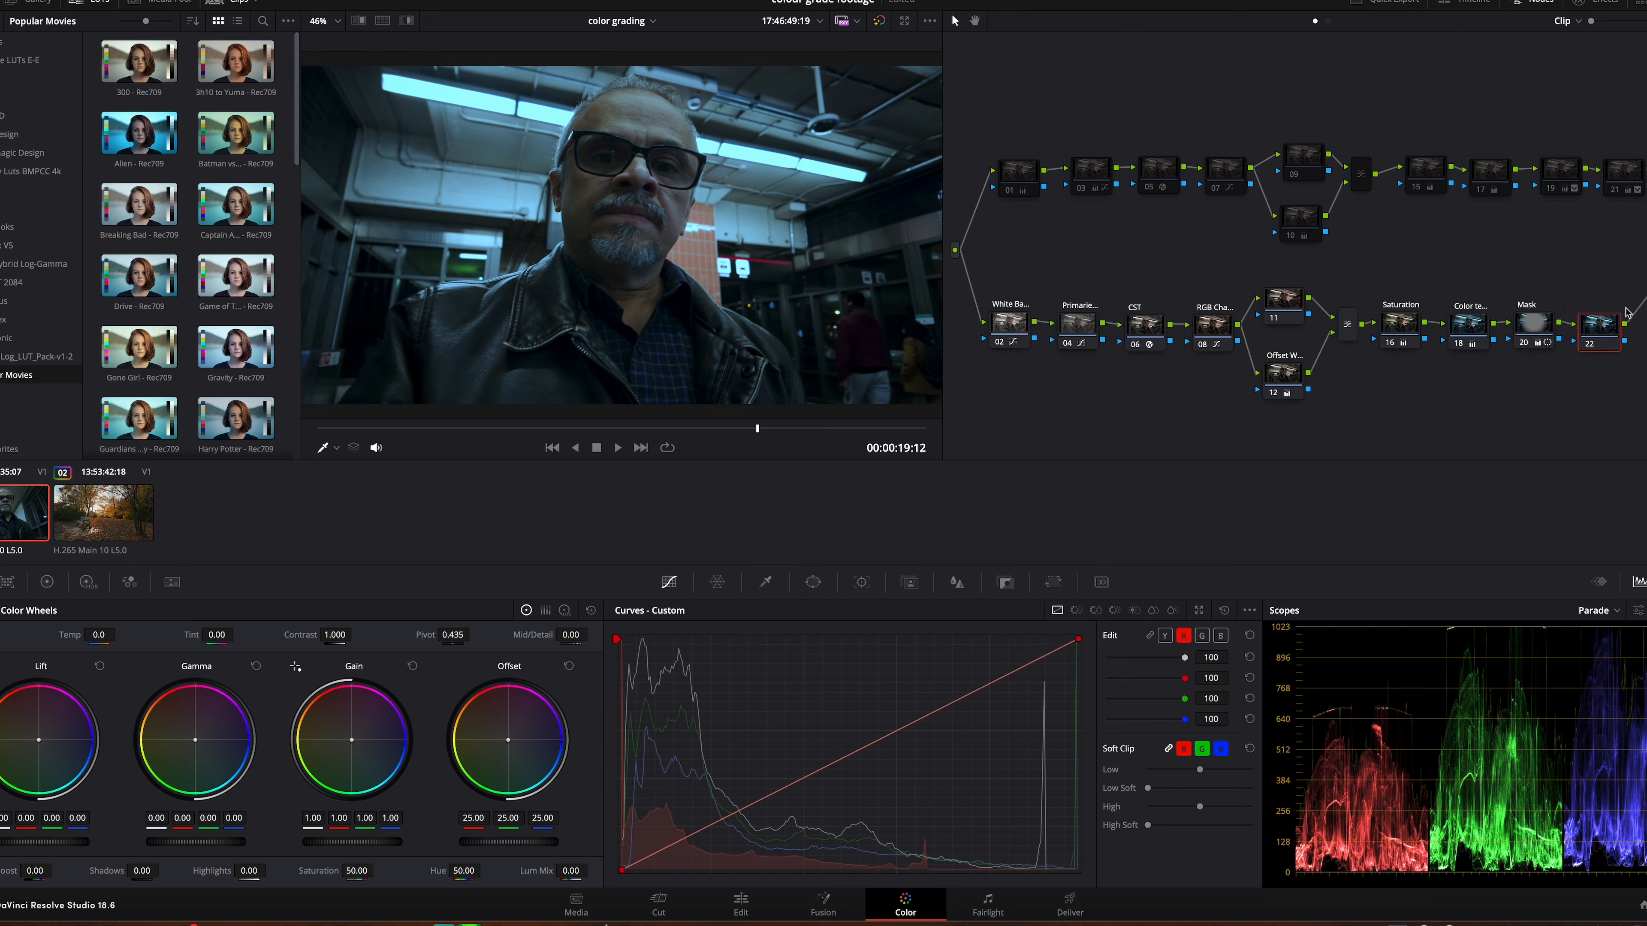